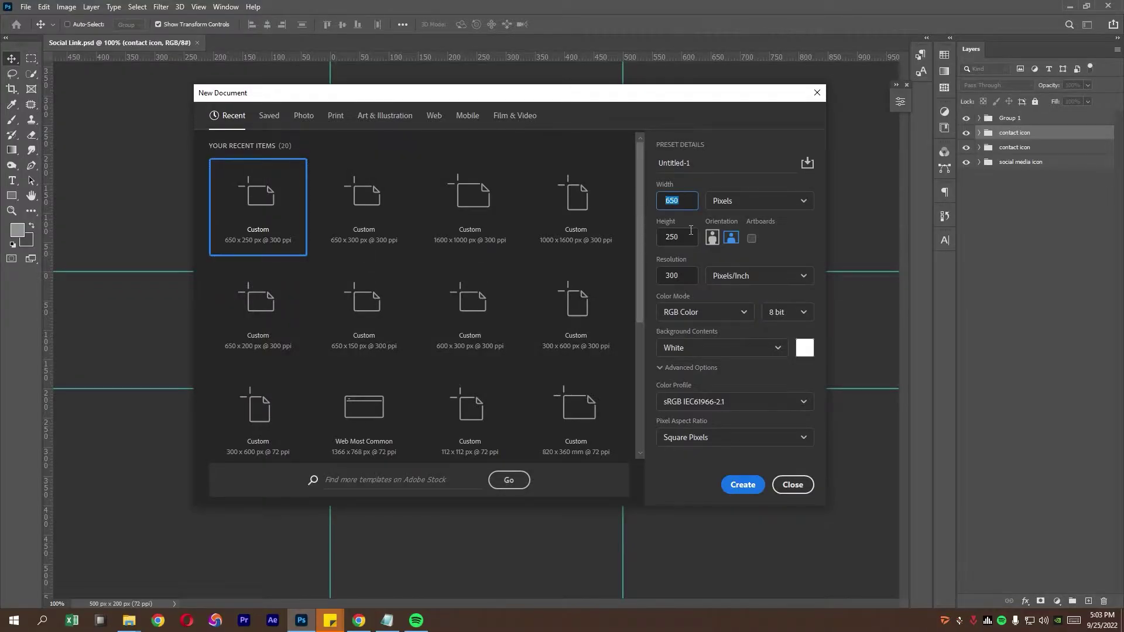
# Create the 650 × 250 px document and add an empty Layer 1.
pyautogui.click(690, 230)
pyautogui.click(751, 486)
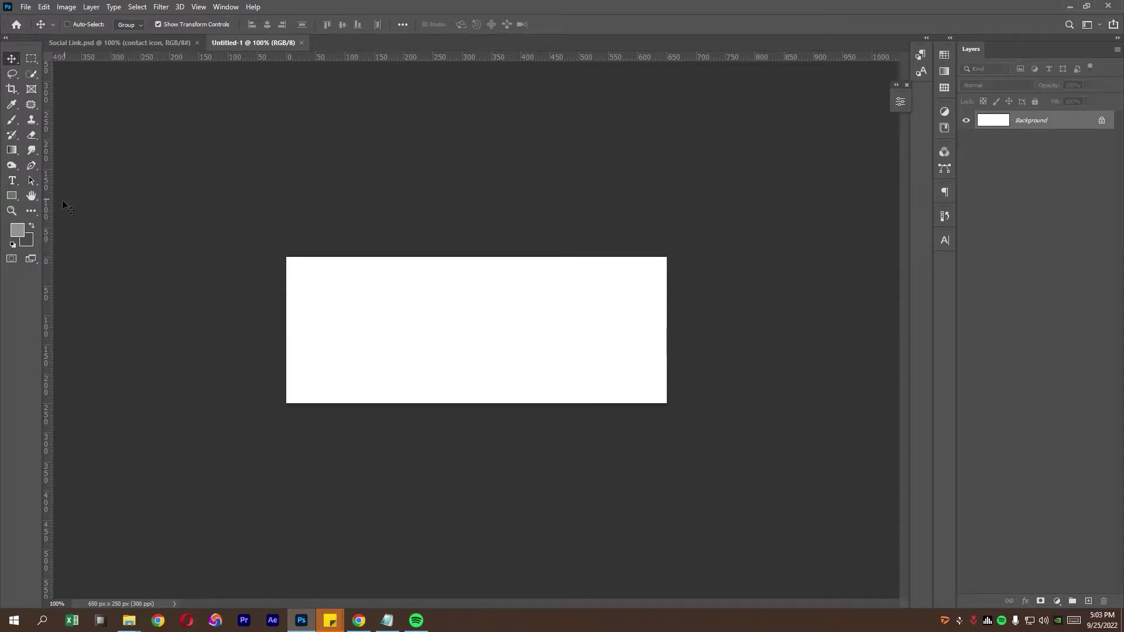
pyautogui.click(10, 199)
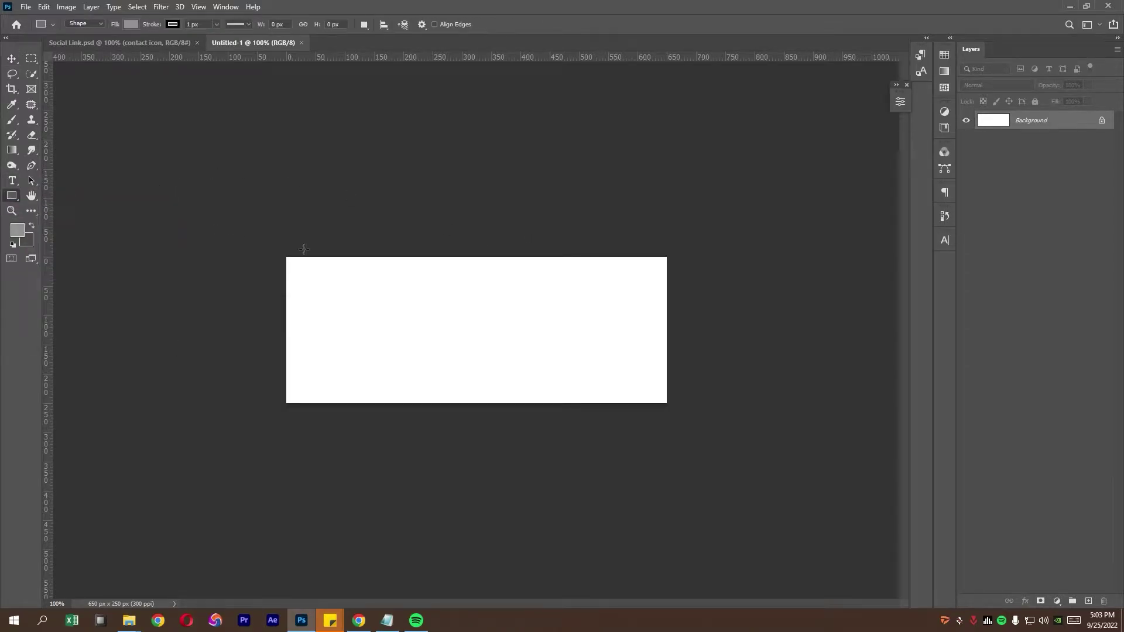
pyautogui.click(1087, 601)
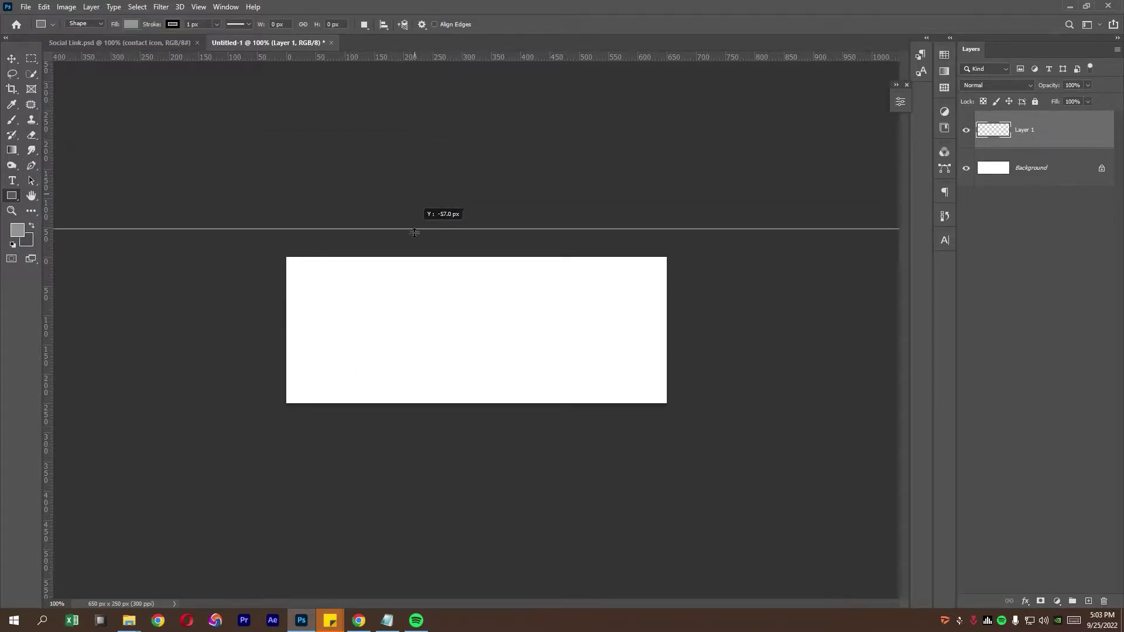
# Place guides on the top, bottom, left and right canvas edges, then zoom to 200%.
pyautogui.moveTo(416, 65); pyautogui.dragTo(445, 257)
pyautogui.moveTo(455, 62); pyautogui.dragTo(447, 402)
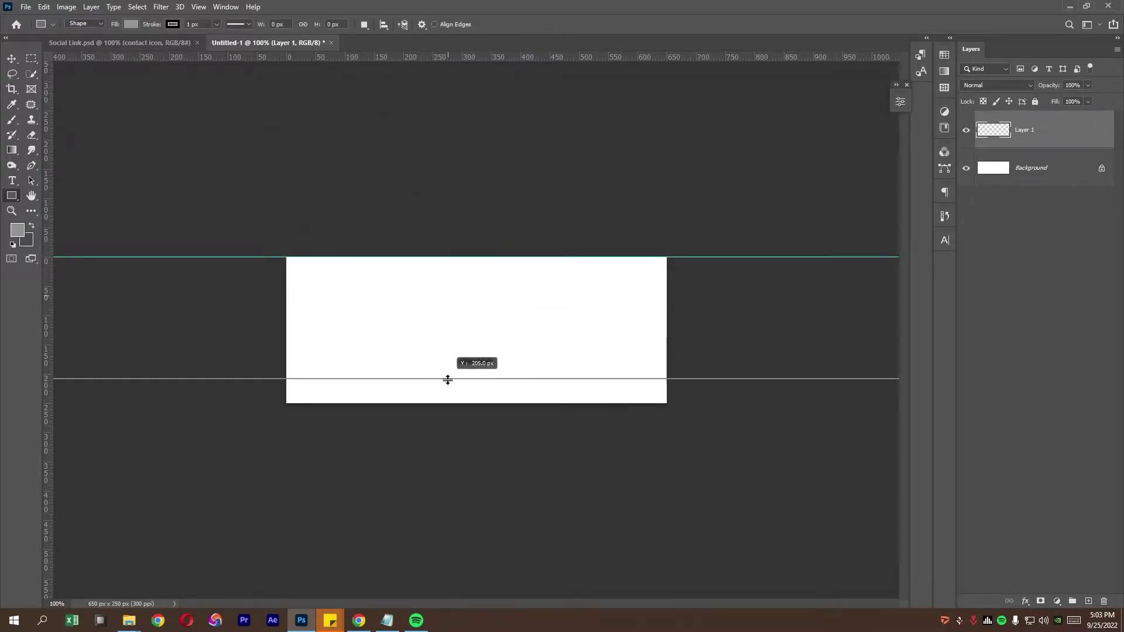
pyautogui.moveTo(49, 354); pyautogui.dragTo(286, 351)
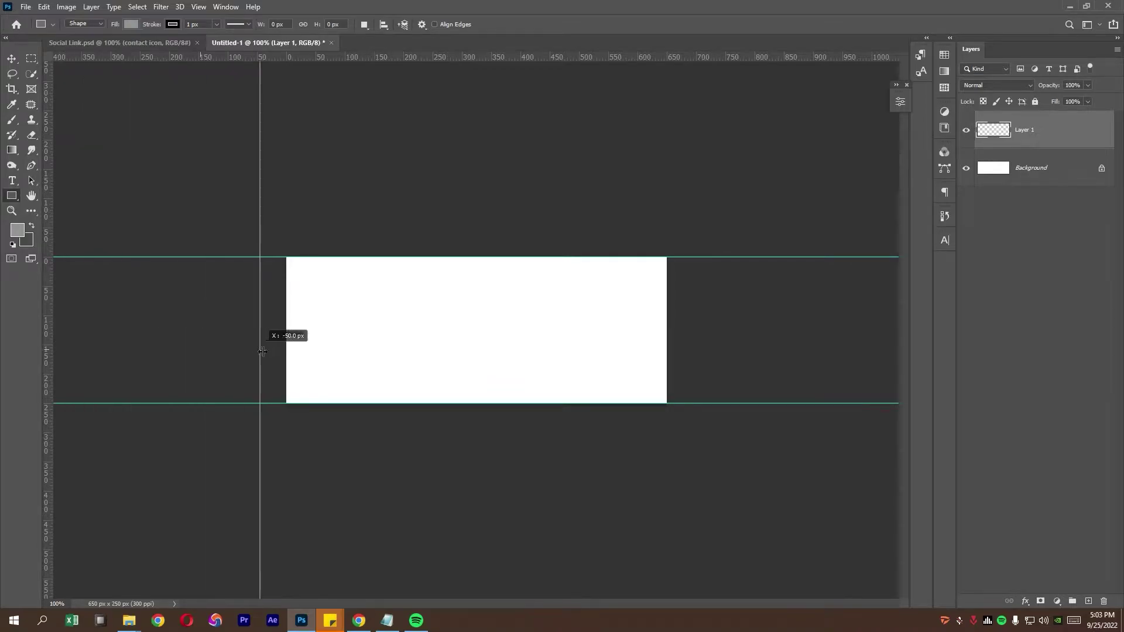
pyautogui.moveTo(48, 352); pyautogui.dragTo(667, 354)
pyautogui.hotkey('ctrl', '+')
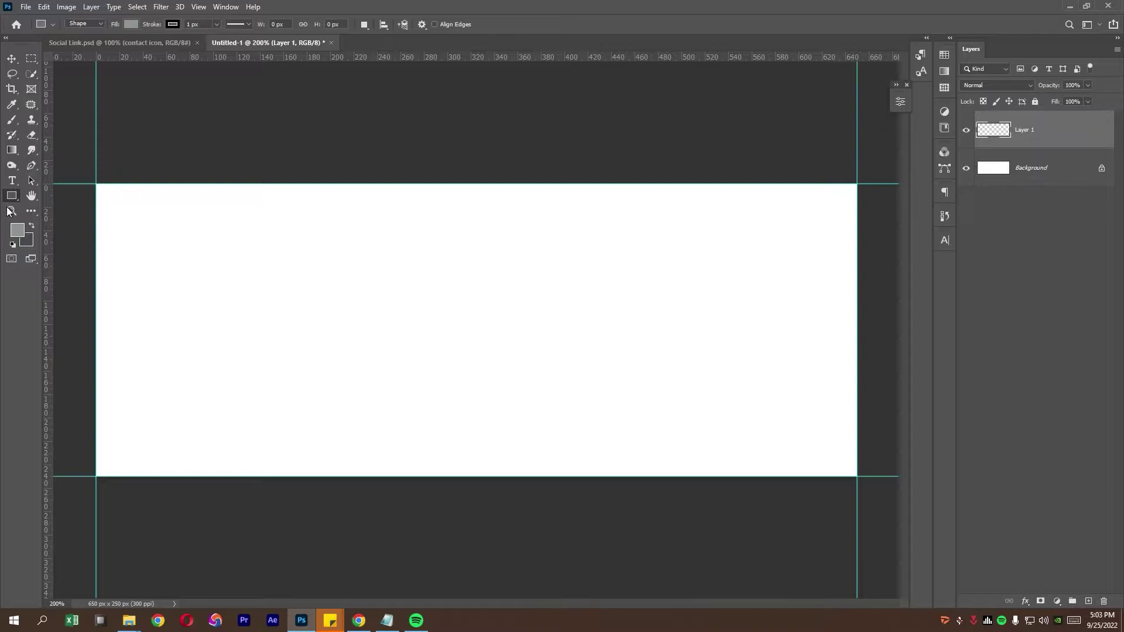
# Draw a Pen path from the left edge, curving midway, to the bottom guide and bottom-left corner.
pyautogui.click(32, 166)
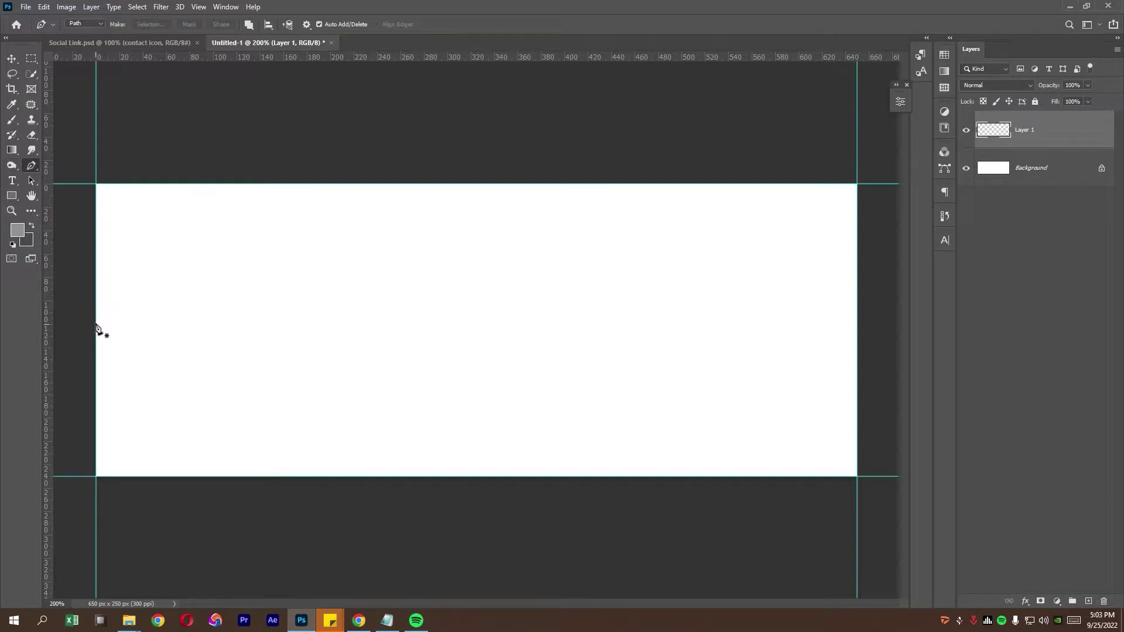
pyautogui.click(96, 308)
pyautogui.moveTo(265, 306); pyautogui.dragTo(293, 332)
pyautogui.hotkey('ctrl', 'z')
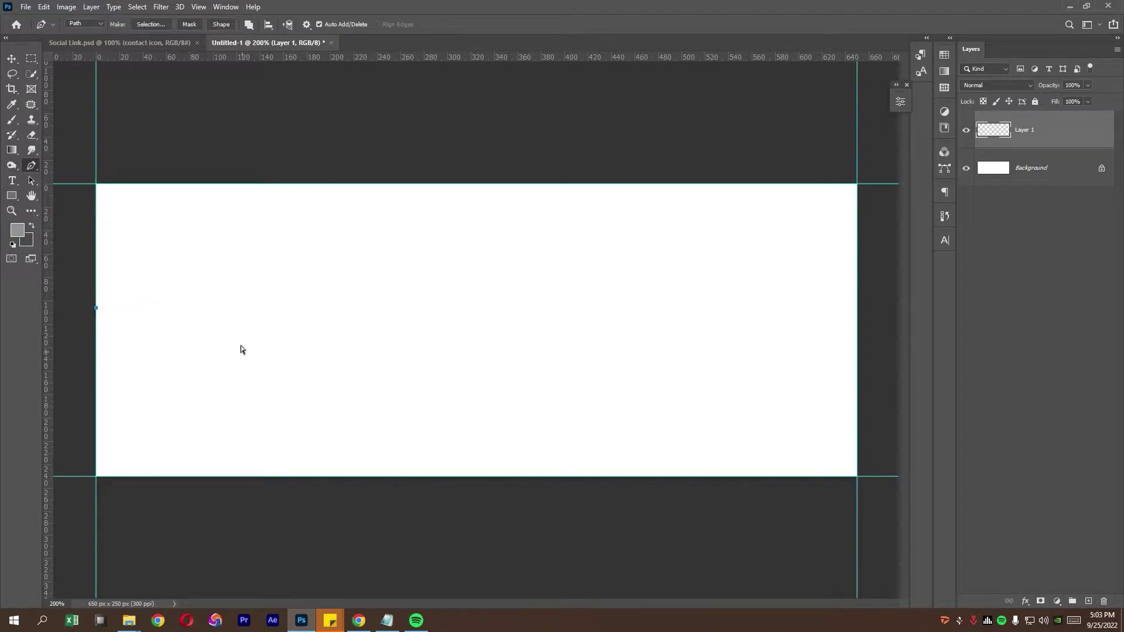
pyautogui.moveTo(229, 388)
pyautogui.mouseDown()
pyautogui.moveTo(229, 493)
pyautogui.moveTo(244, 487)
pyautogui.mouseUp()
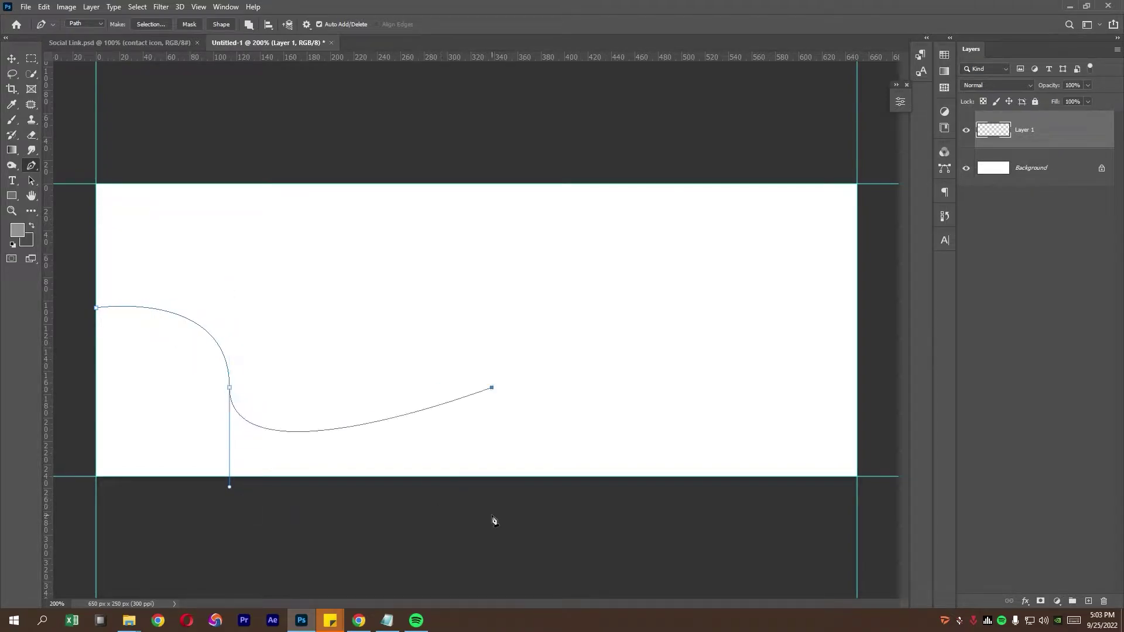
pyautogui.click(443, 476)
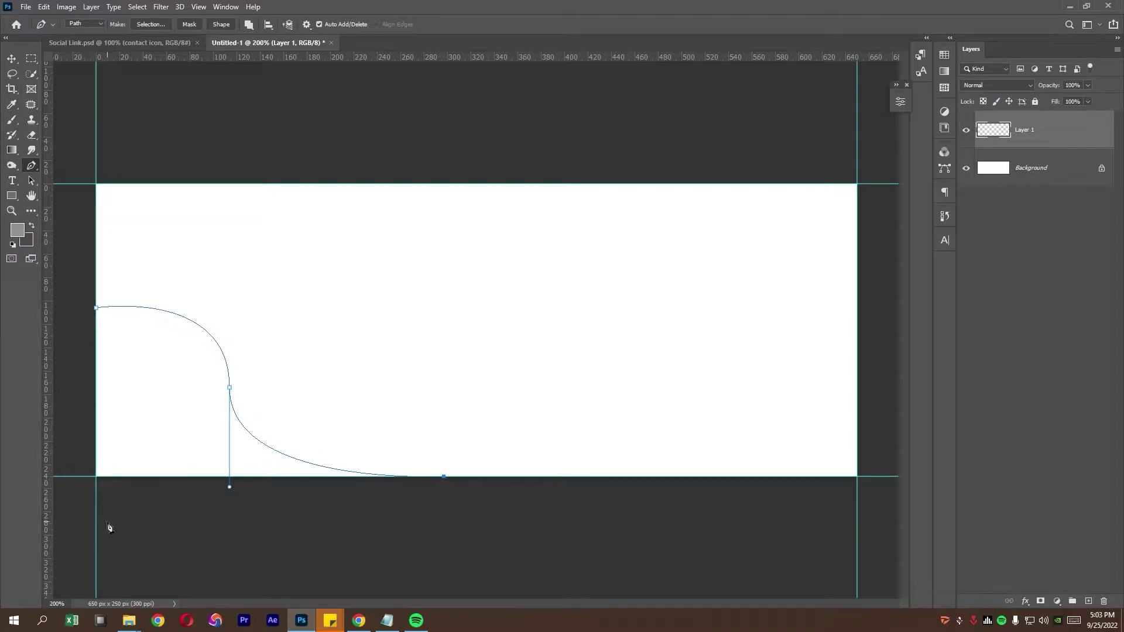
pyautogui.click(97, 477)
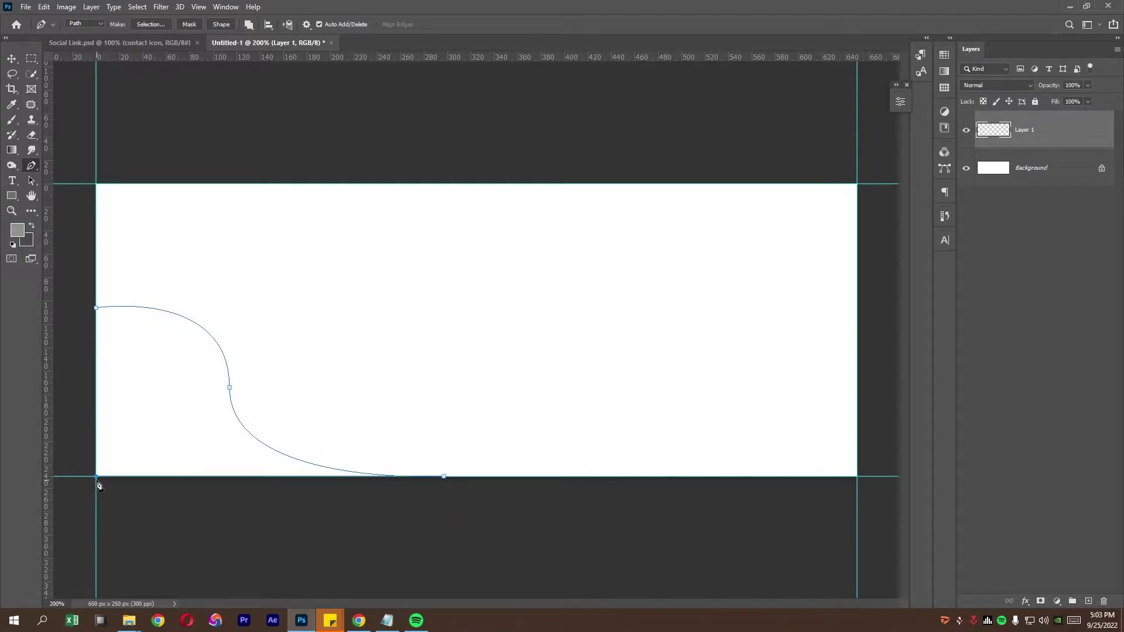
# Close the wave path and turn it into a selection.
pyautogui.click(96, 308)
pyautogui.rightClick(164, 388)
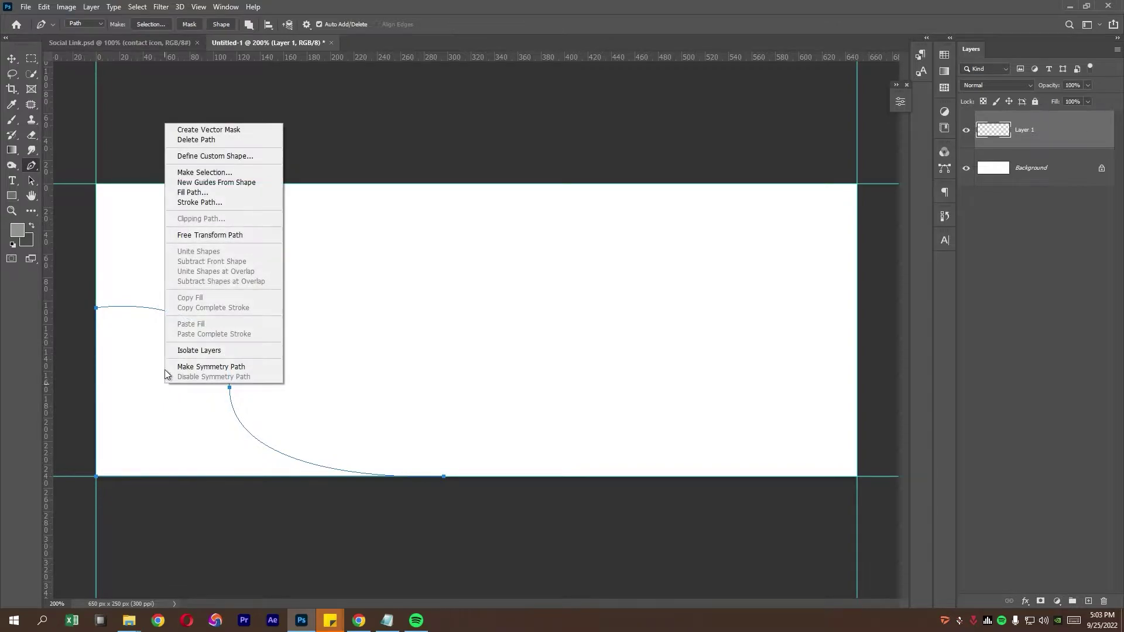
pyautogui.click(214, 174)
pyautogui.click(624, 167)
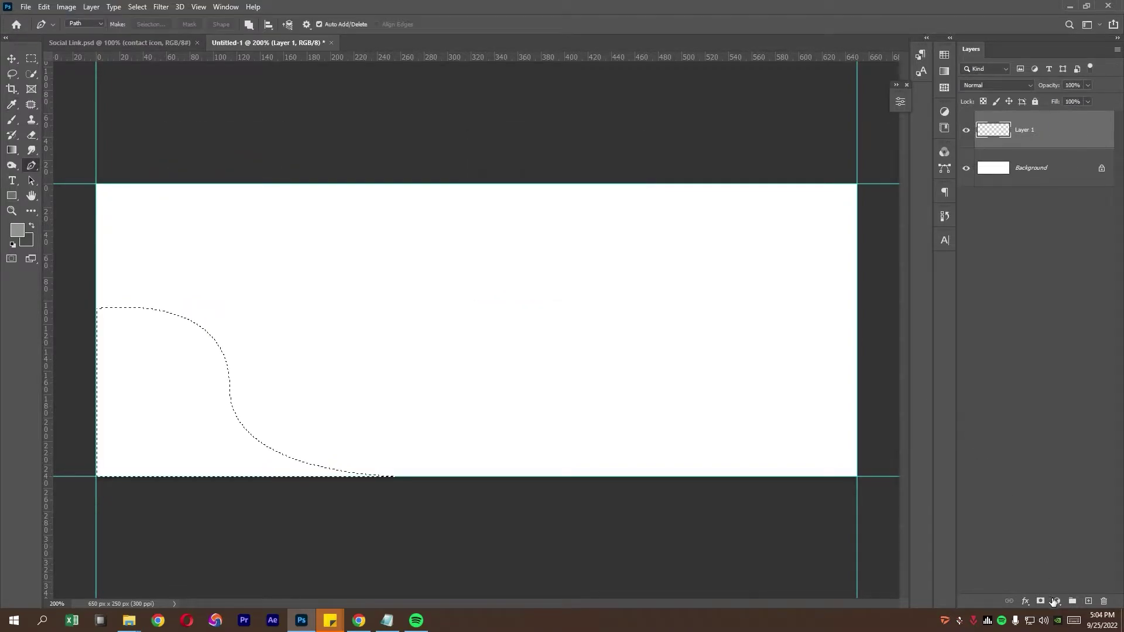
# Fill the selection with a grey Solid Color layer and convert Color Fill 1 to a smart object.
pyautogui.click(1055, 601)
pyautogui.click(1045, 395)
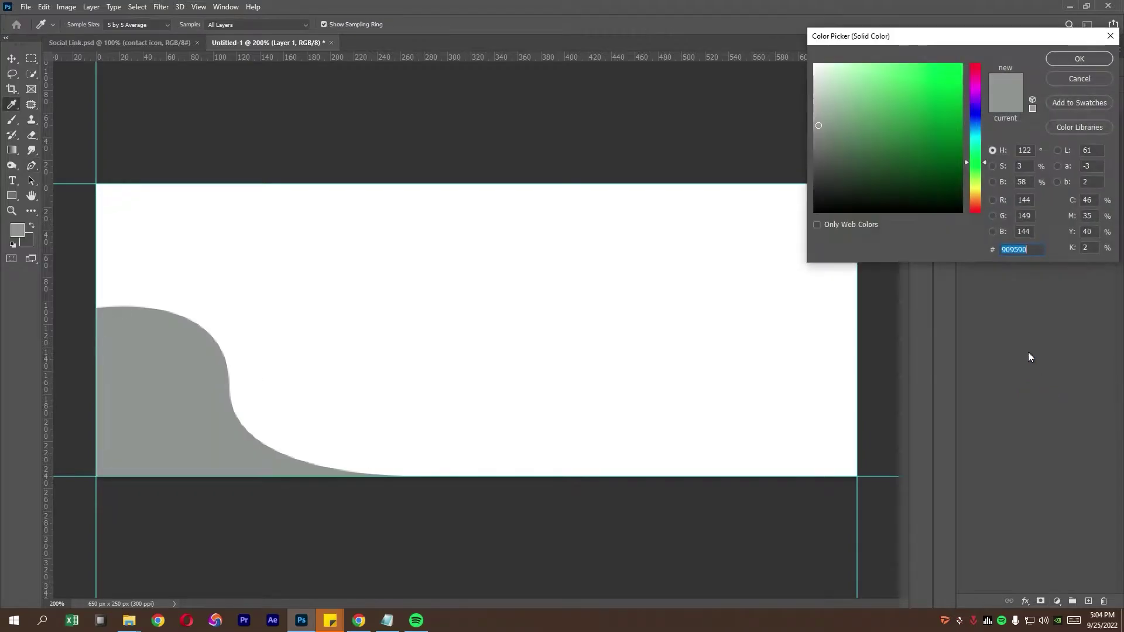
pyautogui.click(1080, 58)
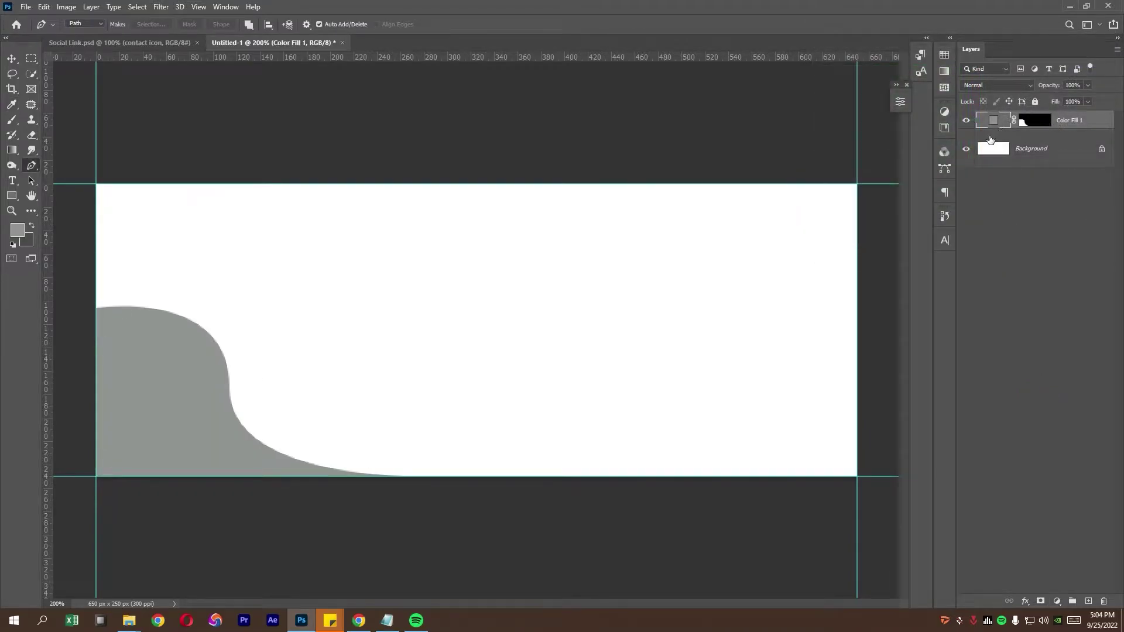
pyautogui.rightClick(1097, 120)
pyautogui.click(1056, 269)
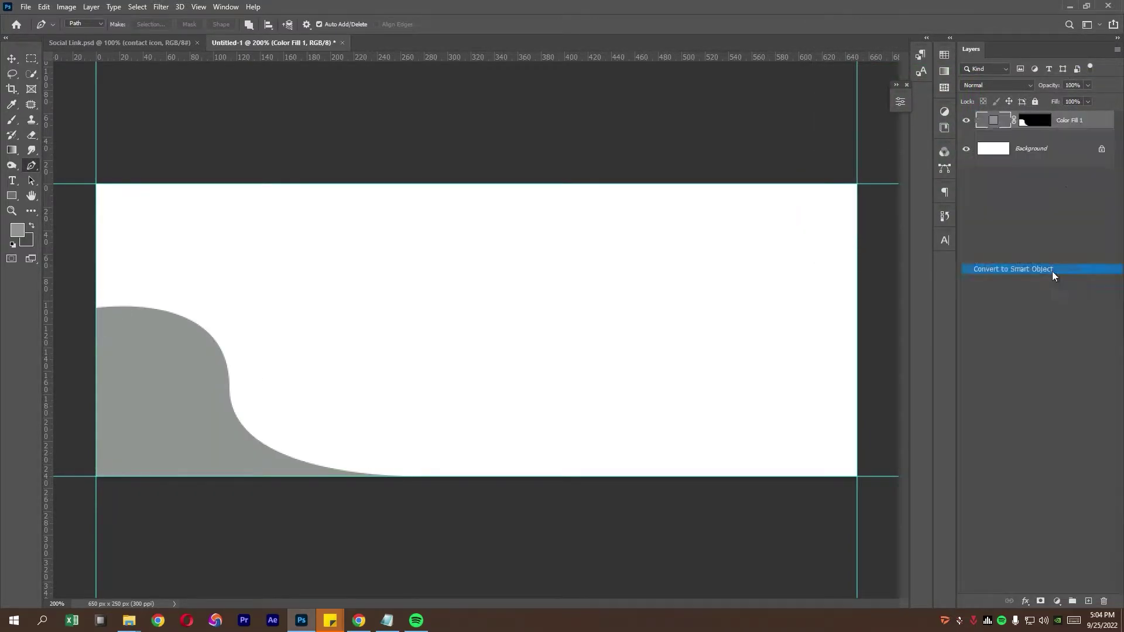
# Add a Gradient Overlay using the Blues > Blue_24 preset to the wave, then zoom back to 100%.
pyautogui.doubleClick(1066, 130)
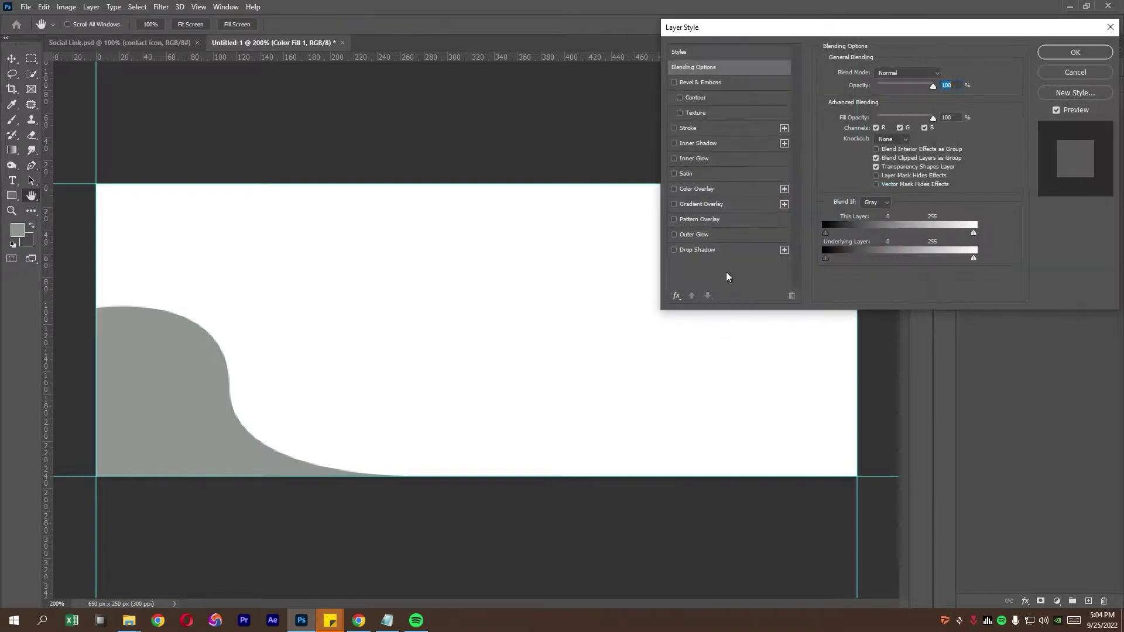
pyautogui.click(681, 207)
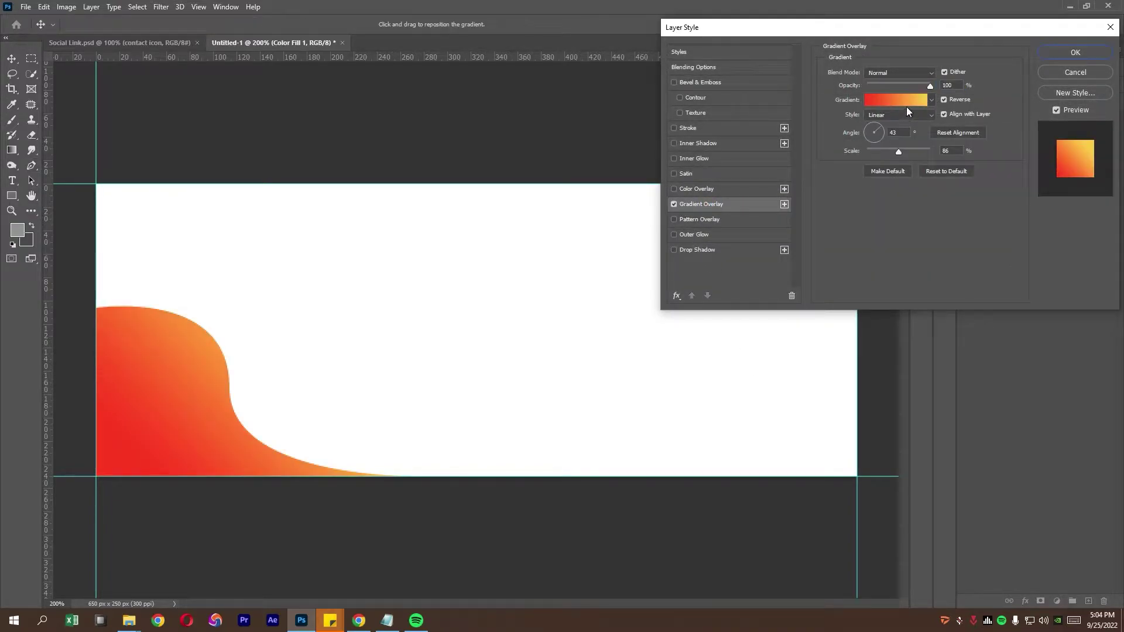
pyautogui.click(901, 102)
pyautogui.click(726, 167)
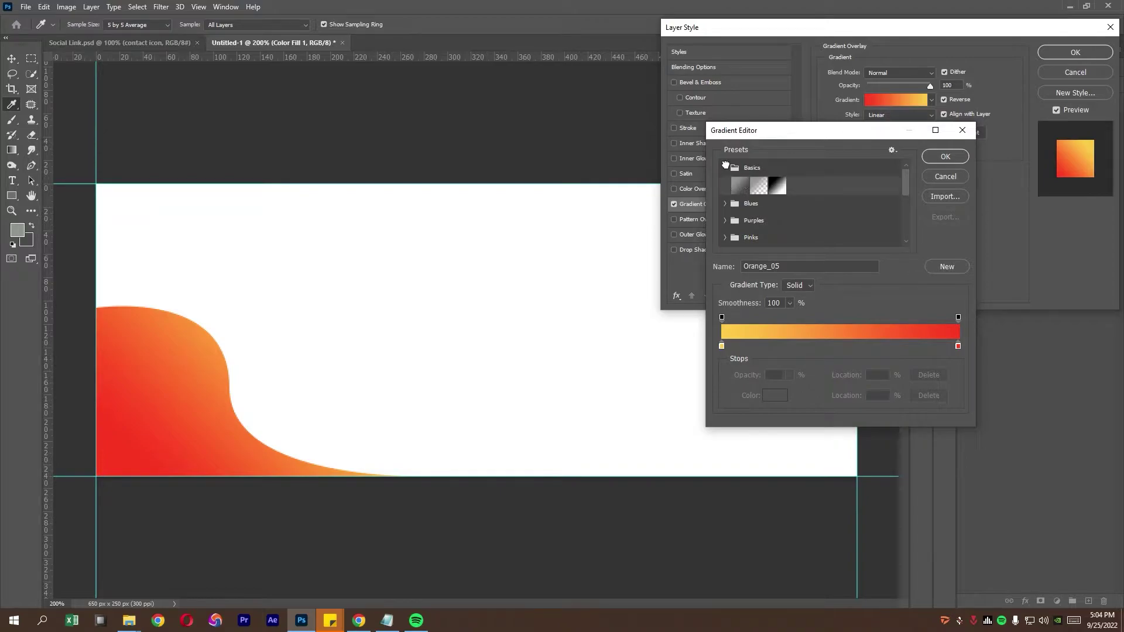
pyautogui.click(725, 168)
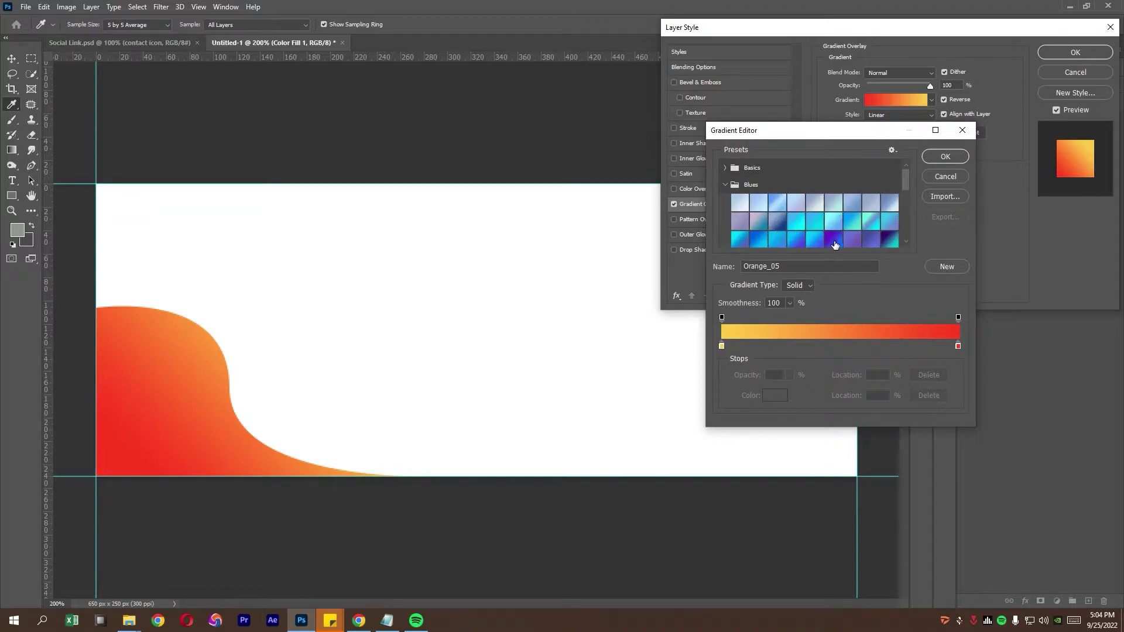
pyautogui.click(835, 241)
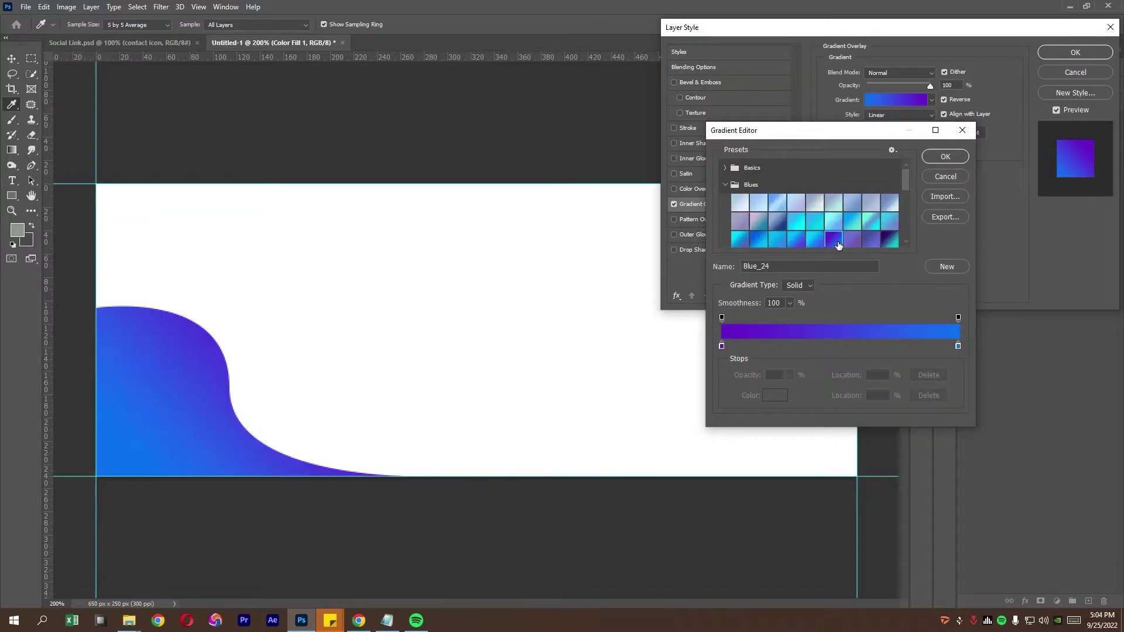
pyautogui.click(945, 156)
pyautogui.click(1075, 52)
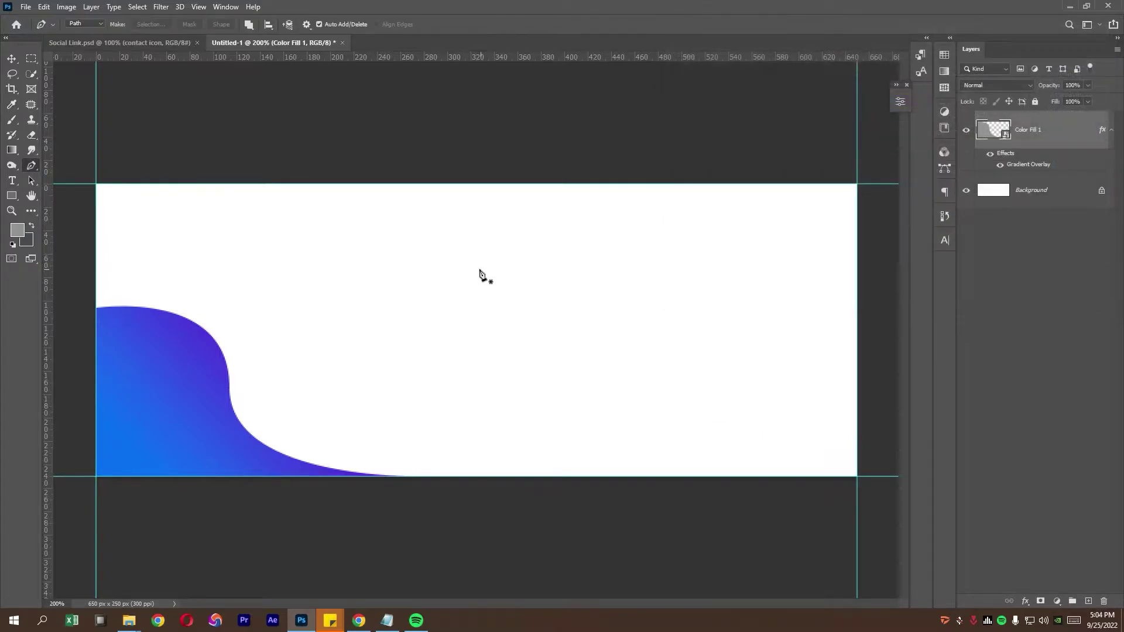
pyautogui.press('p')
pyautogui.hotkey('ctrl', '-')
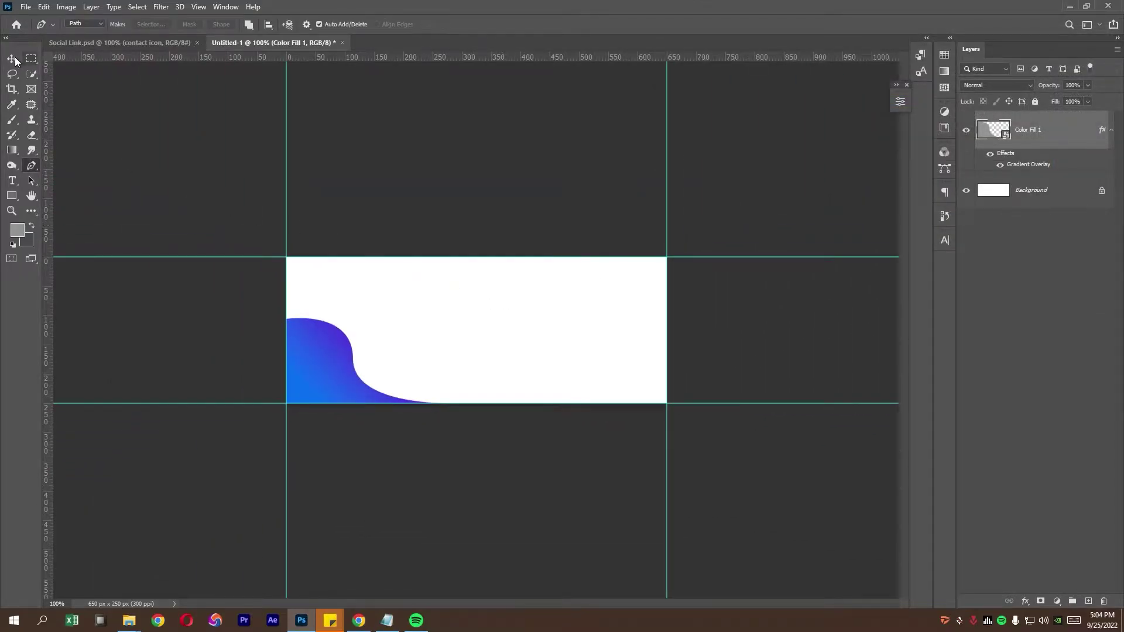
# Transform the wave to about 115%, shifting it slightly past the left edge and stretching it taller.
pyautogui.click(11, 59)
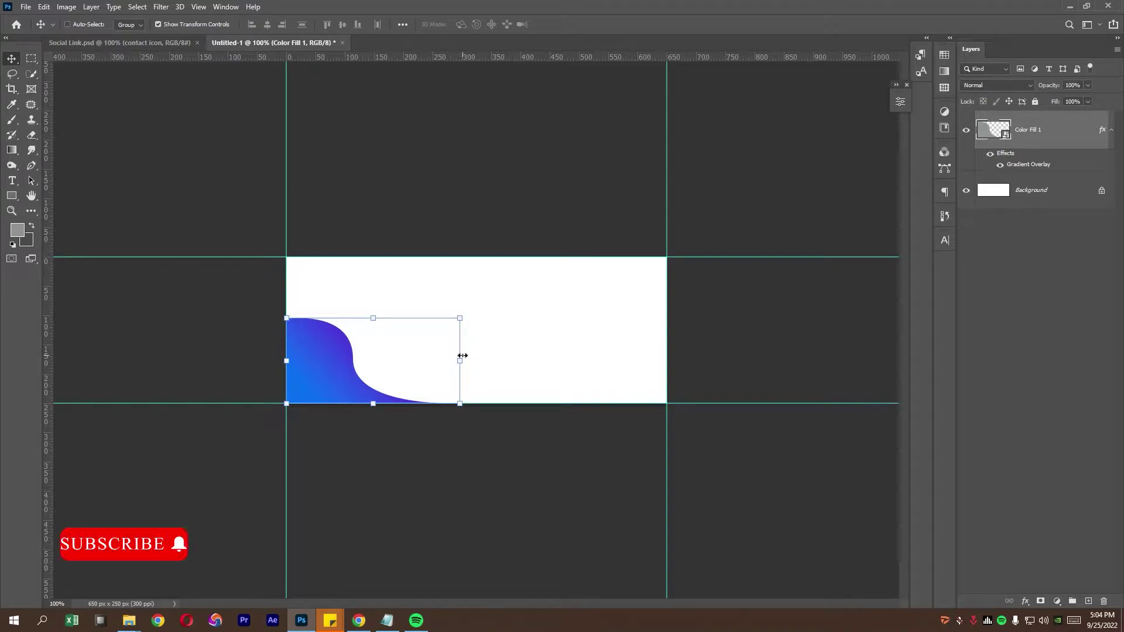
pyautogui.moveTo(354, 361); pyautogui.dragTo(327, 356)
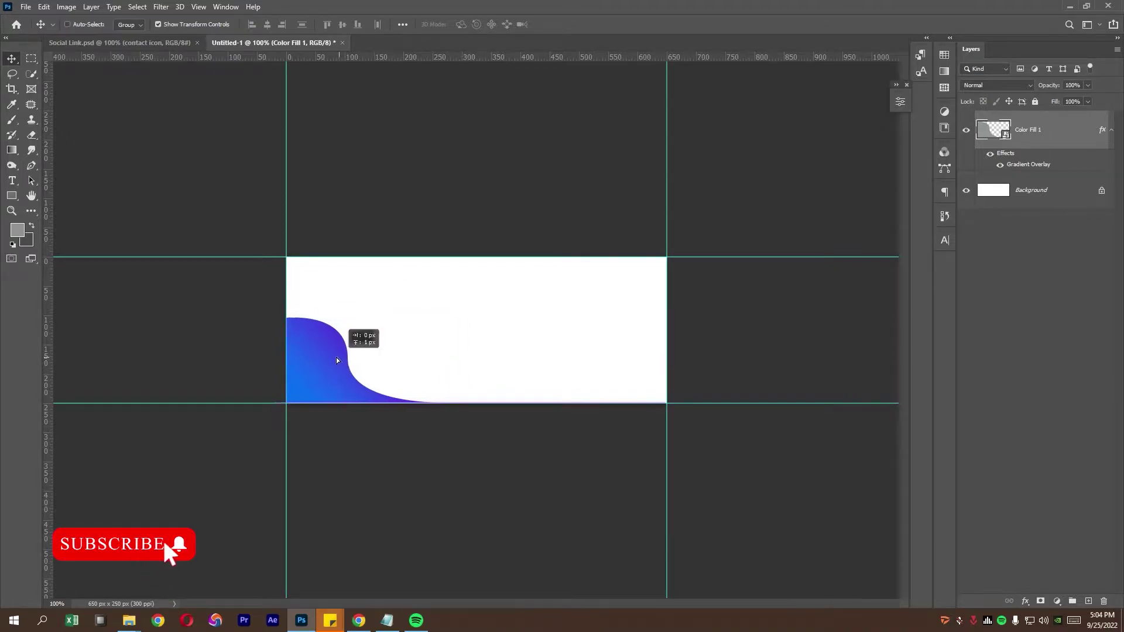
pyautogui.hotkey('ctrl', 'z')
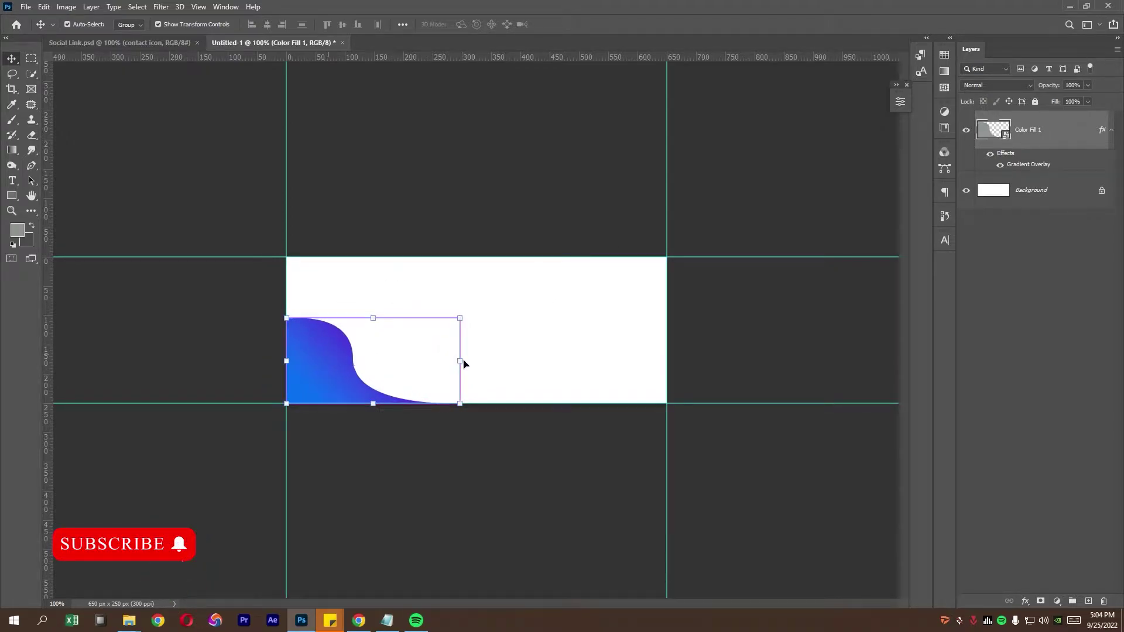
pyautogui.hotkey('ctrl', 't')
pyautogui.moveTo(347, 366); pyautogui.dragTo(331, 366)
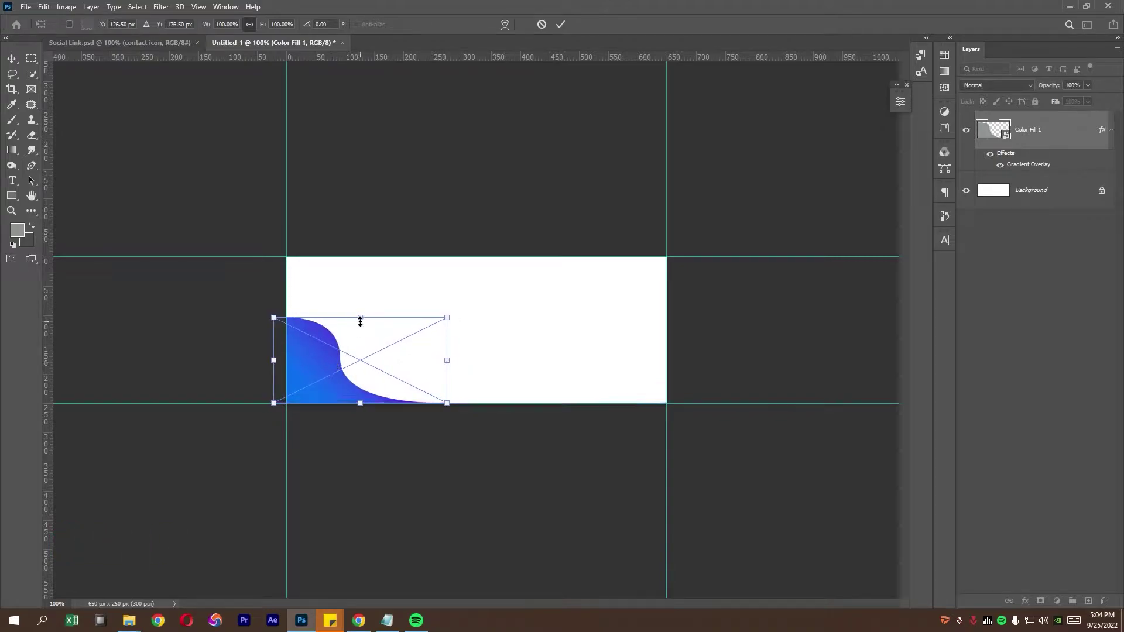
pyautogui.moveTo(355, 317); pyautogui.dragTo(359, 305)
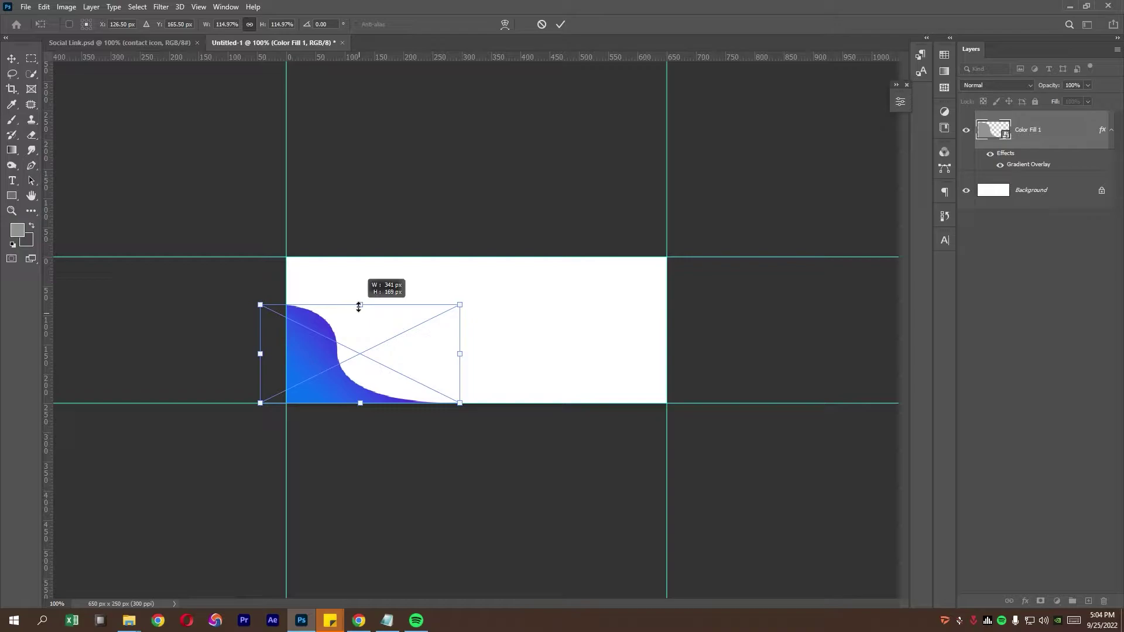
pyautogui.press('Return')
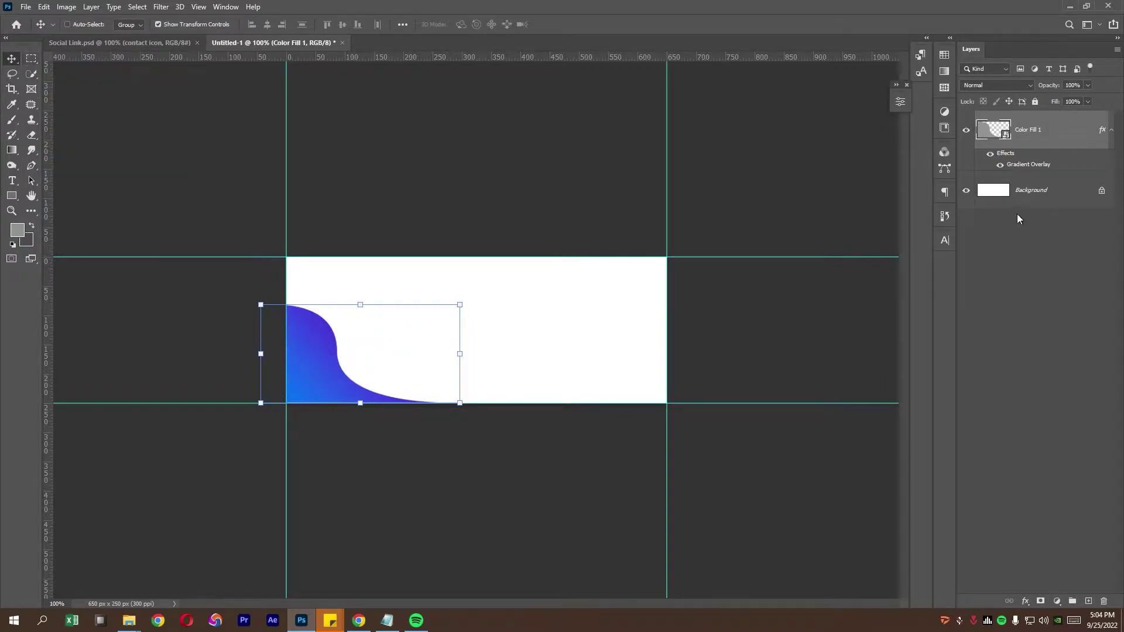
# Duplicate the wave layer and flip the copy vertically and horizontally.
pyautogui.moveTo(1054, 143); pyautogui.dragTo(1088, 601)
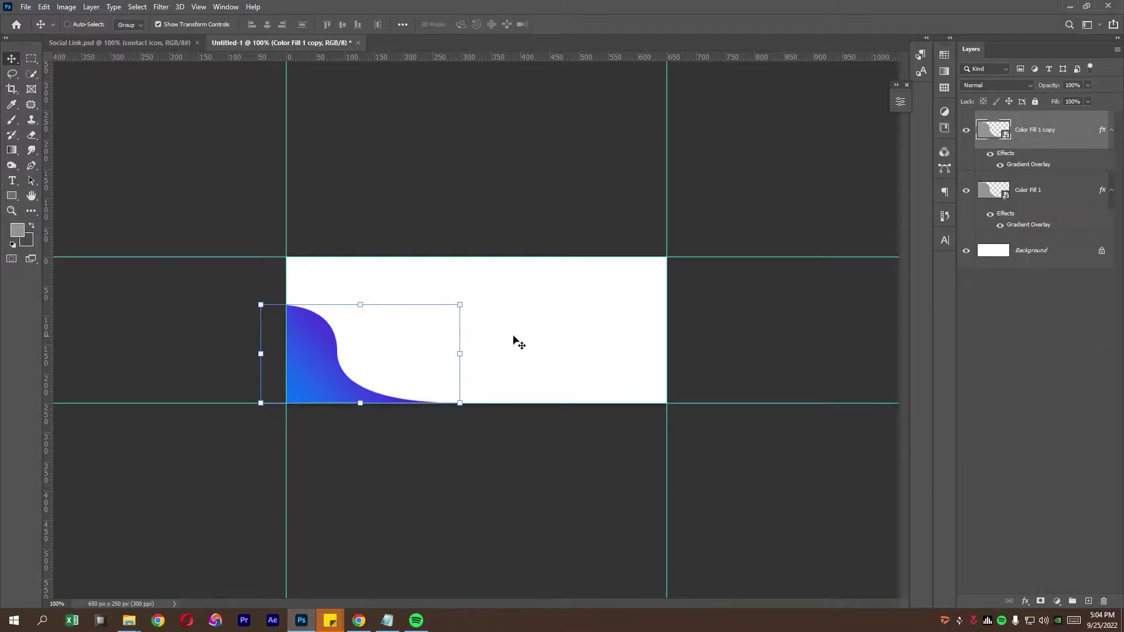
pyautogui.hotkey('ctrl', 't')
pyautogui.rightClick(409, 331)
pyautogui.click(433, 521)
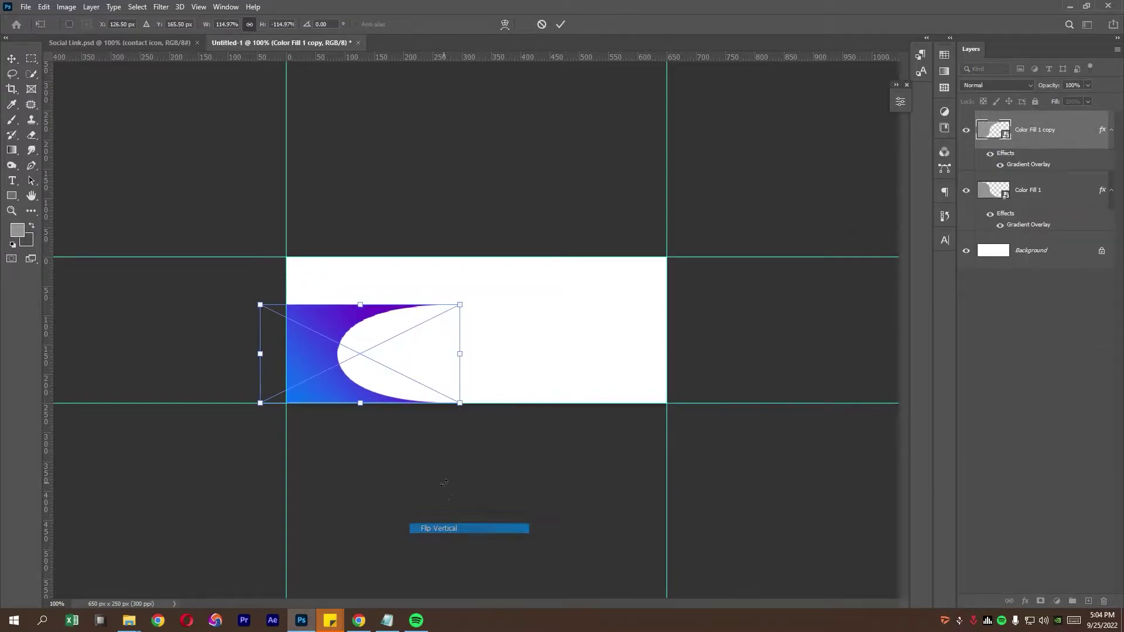
pyautogui.rightClick(400, 382)
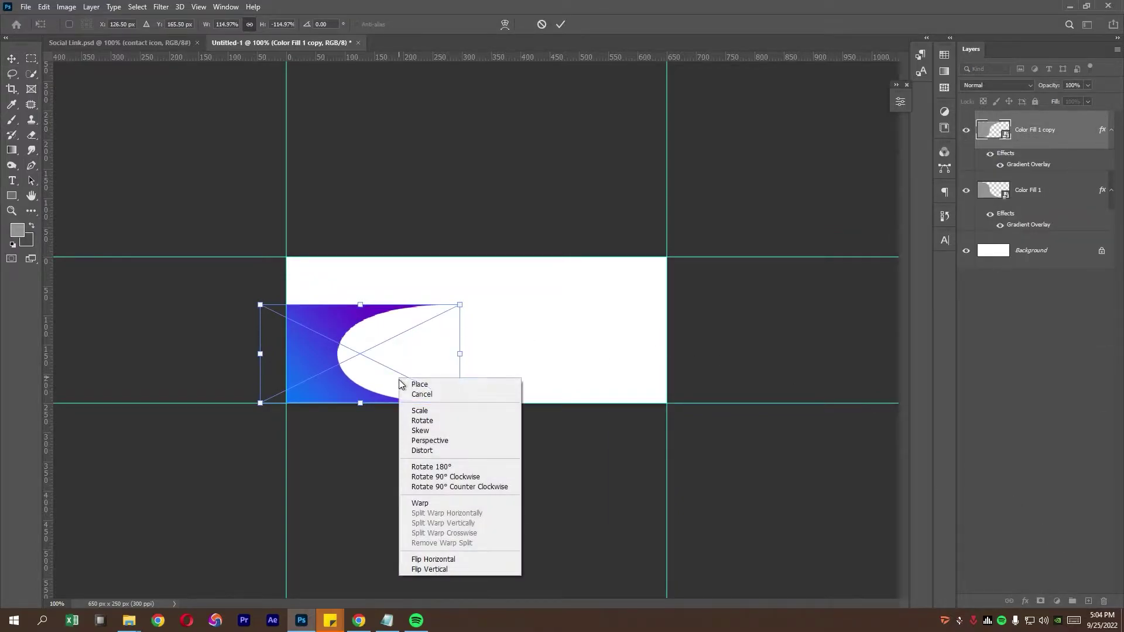
pyautogui.click(436, 561)
# Move the mirrored wave copy into the top-right corner and nudge it two pixels right.
pyautogui.moveTo(430, 357); pyautogui.dragTo(688, 306)
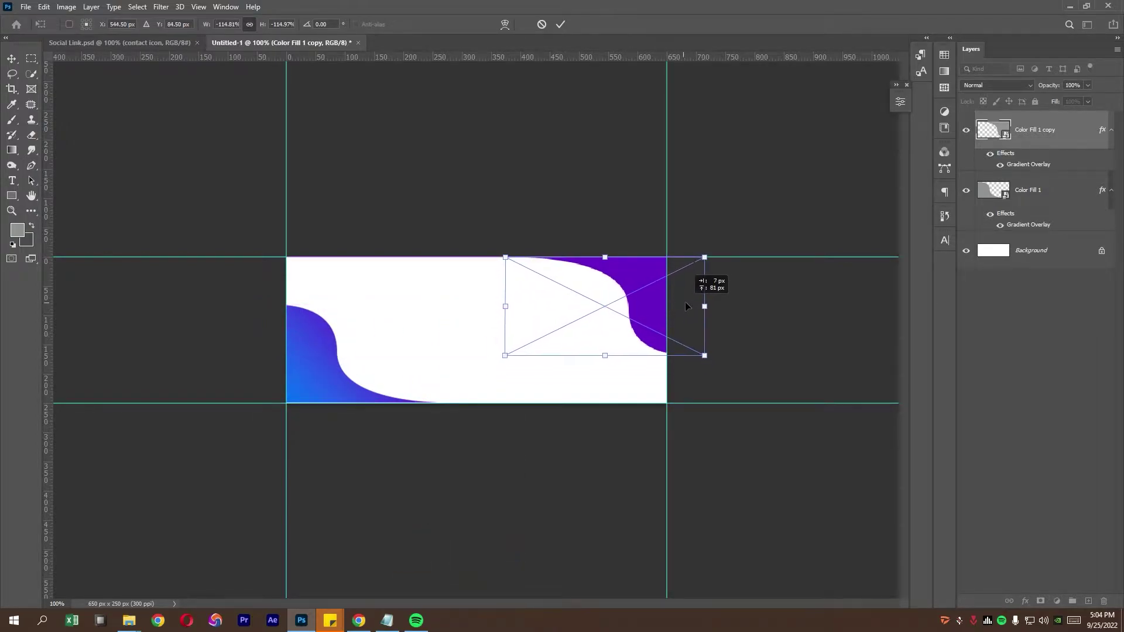
pyautogui.press('Return')
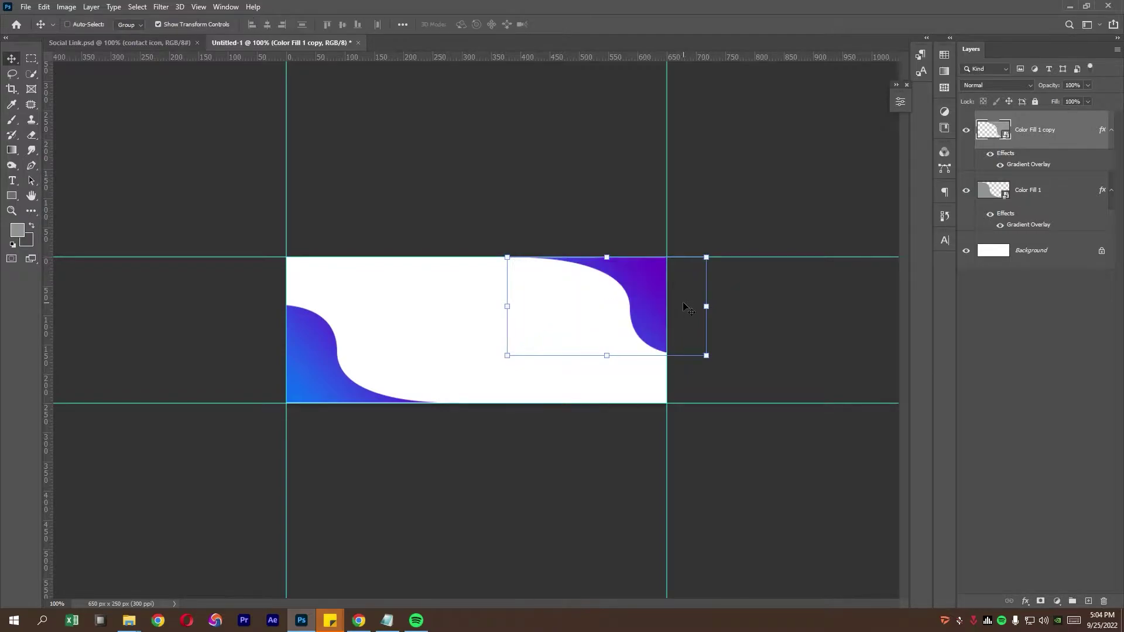
pyautogui.press('Right')
pyautogui.press('Right')
pyautogui.press('Right')
pyautogui.press('Right')
pyautogui.press('Right')
pyautogui.press('Right')
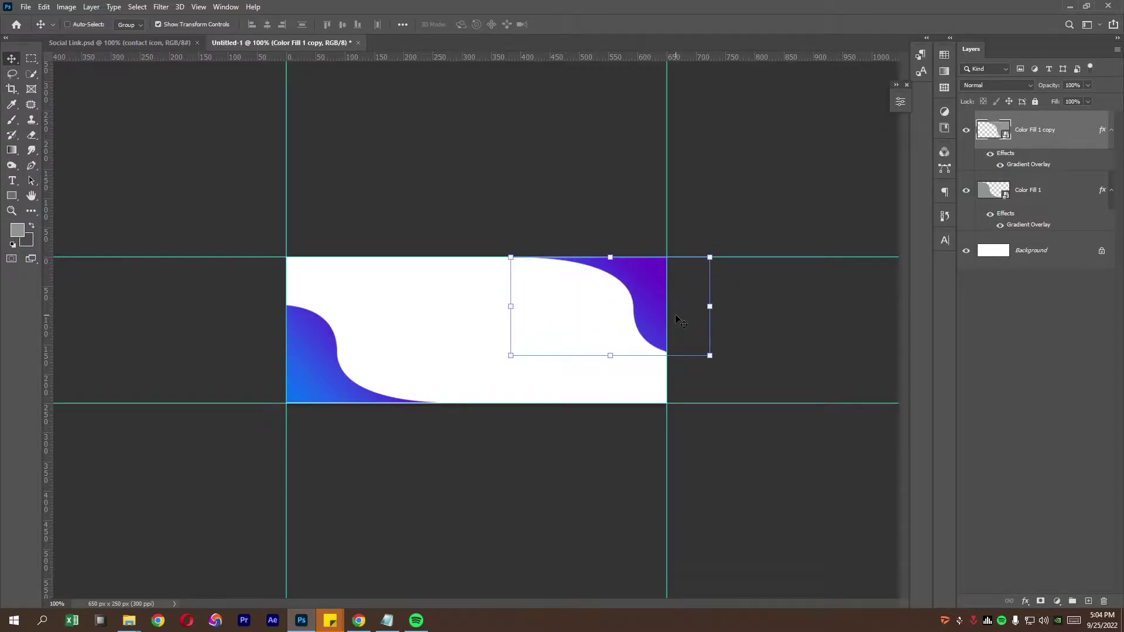
pyautogui.press('Right')
pyautogui.press('Right')
pyautogui.press('Right')
pyautogui.press('Right')
pyautogui.press('Right')
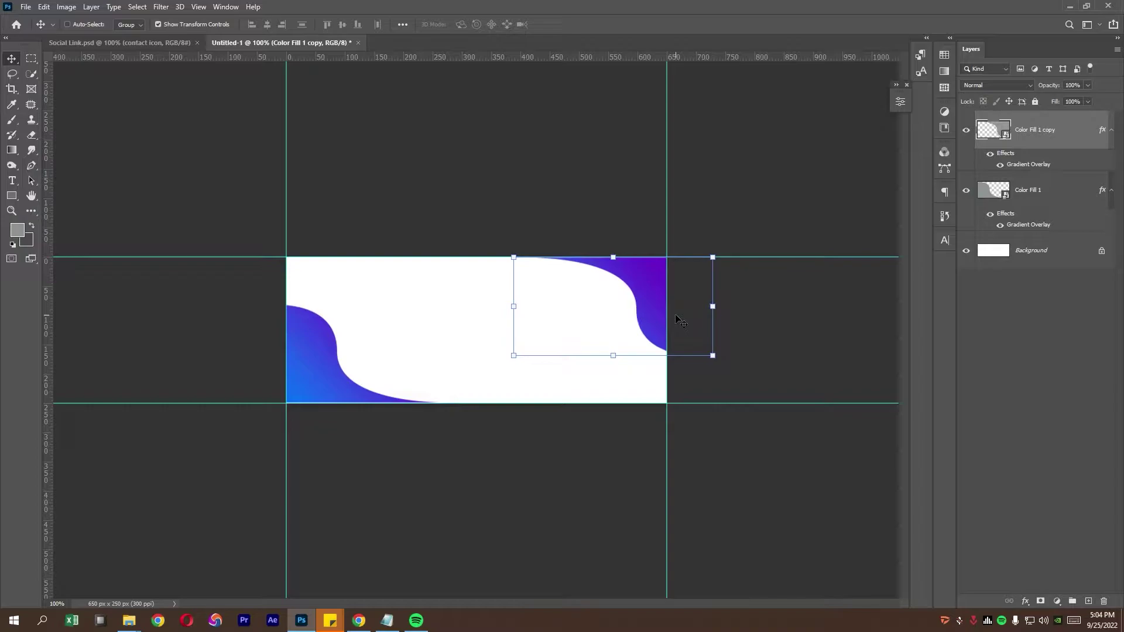
pyautogui.click(31, 58)
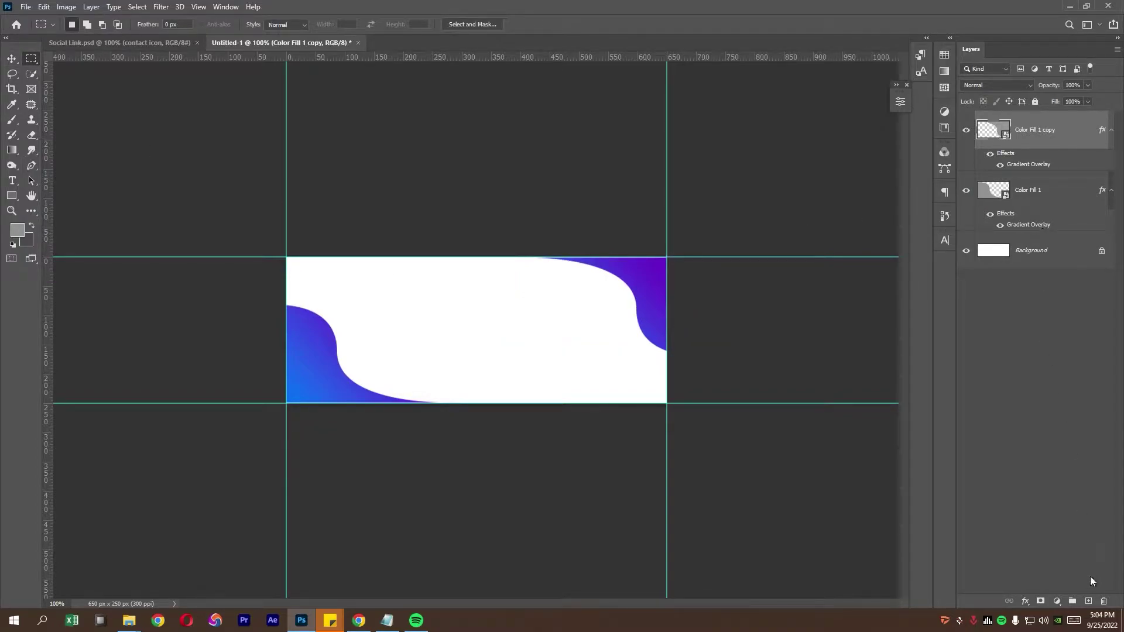
pyautogui.click(12, 195)
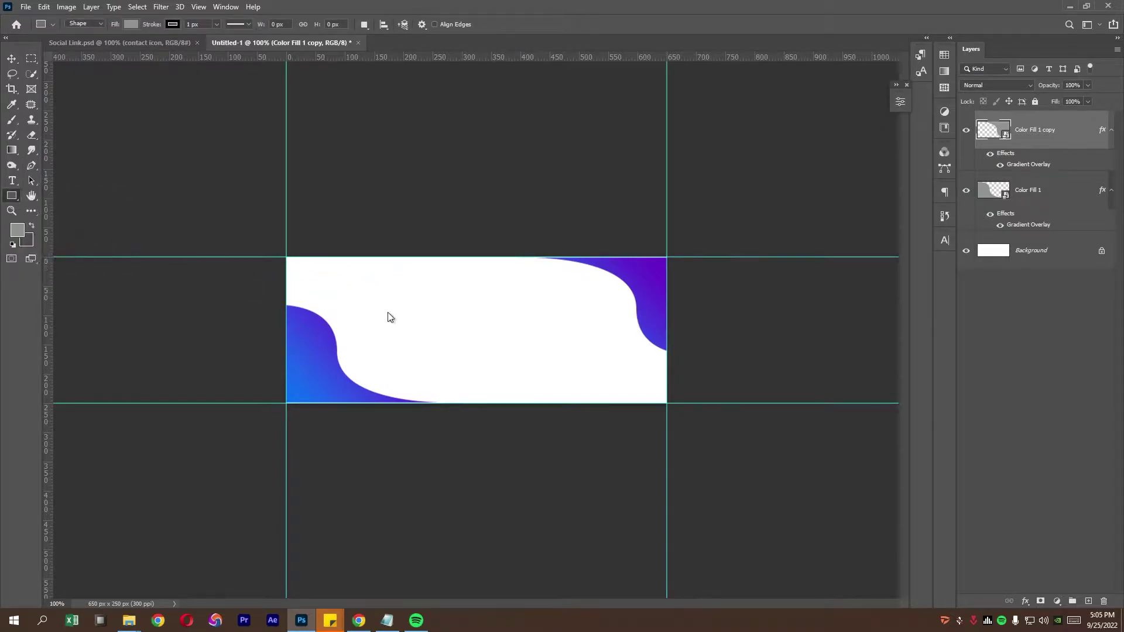
# Draw a 182 px grey circle with the Ellipse Tool and set its stroke to none.
pyautogui.hotkey('shift', 'u')
pyautogui.moveTo(351, 288); pyautogui.dragTo(489, 381)
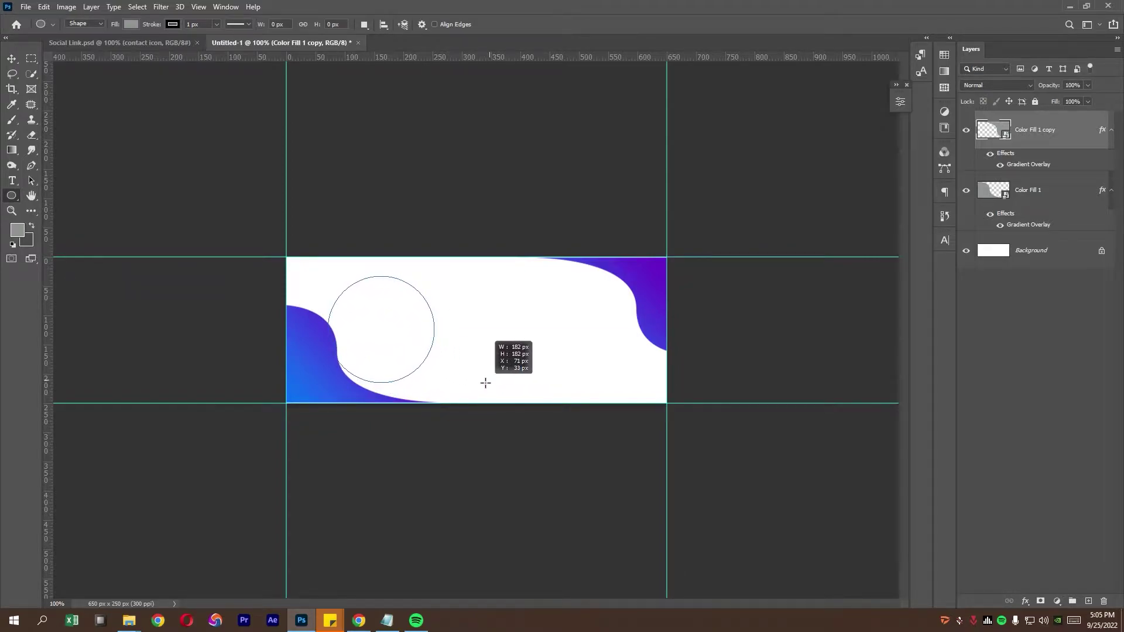
pyautogui.moveTo(489, 381); pyautogui.dragTo(486, 383)
pyautogui.click(765, 234)
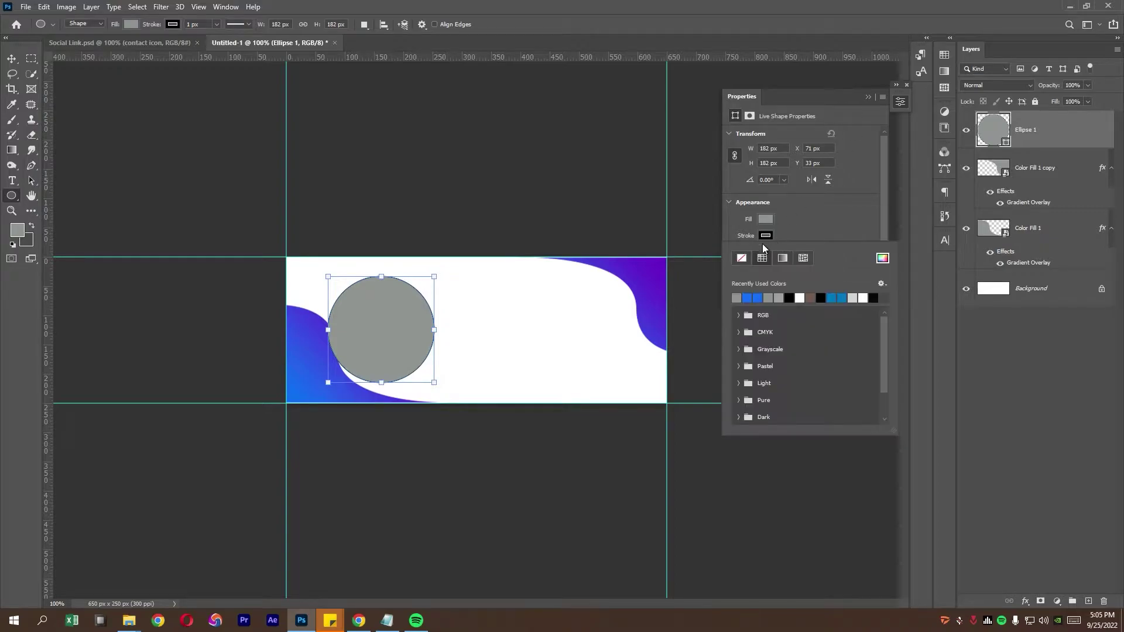
pyautogui.click(740, 298)
pyautogui.click(865, 113)
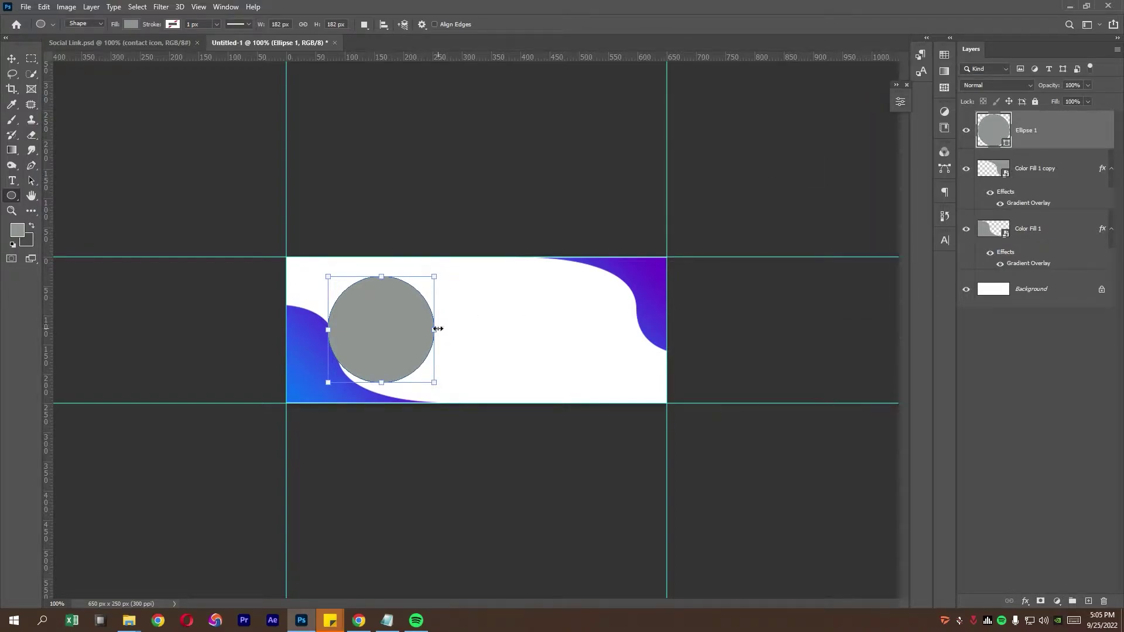
pyautogui.moveTo(389, 330); pyautogui.dragTo(398, 333)
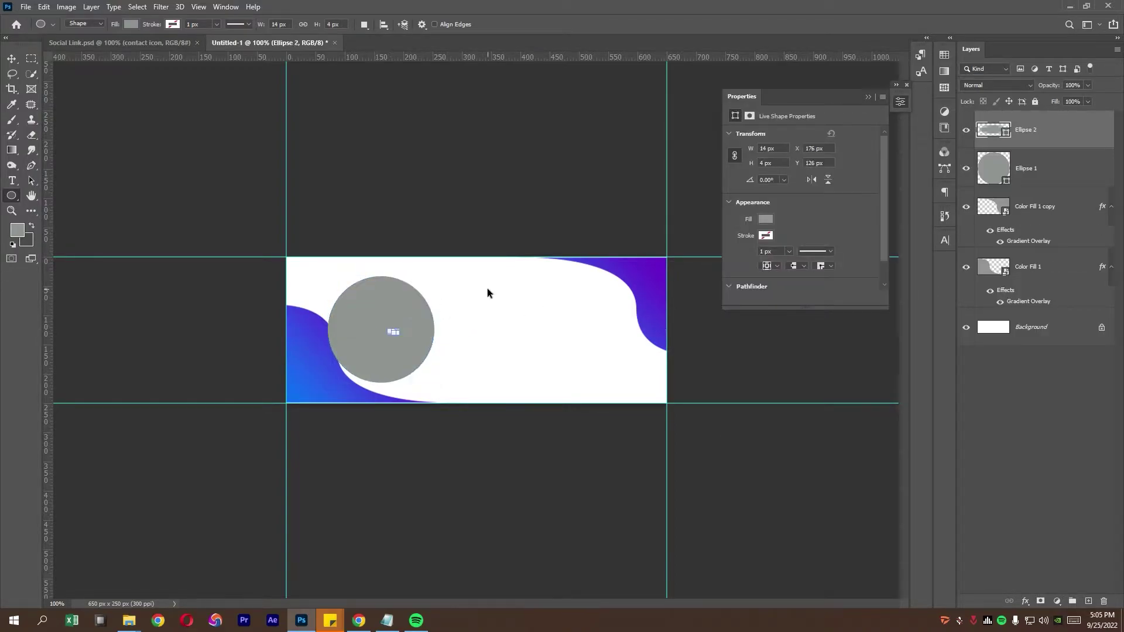
pyautogui.hotkey('ctrl', 'z')
pyautogui.click(869, 97)
# Scale the circle to about 105% and position it over the left wave.
pyautogui.press('v')
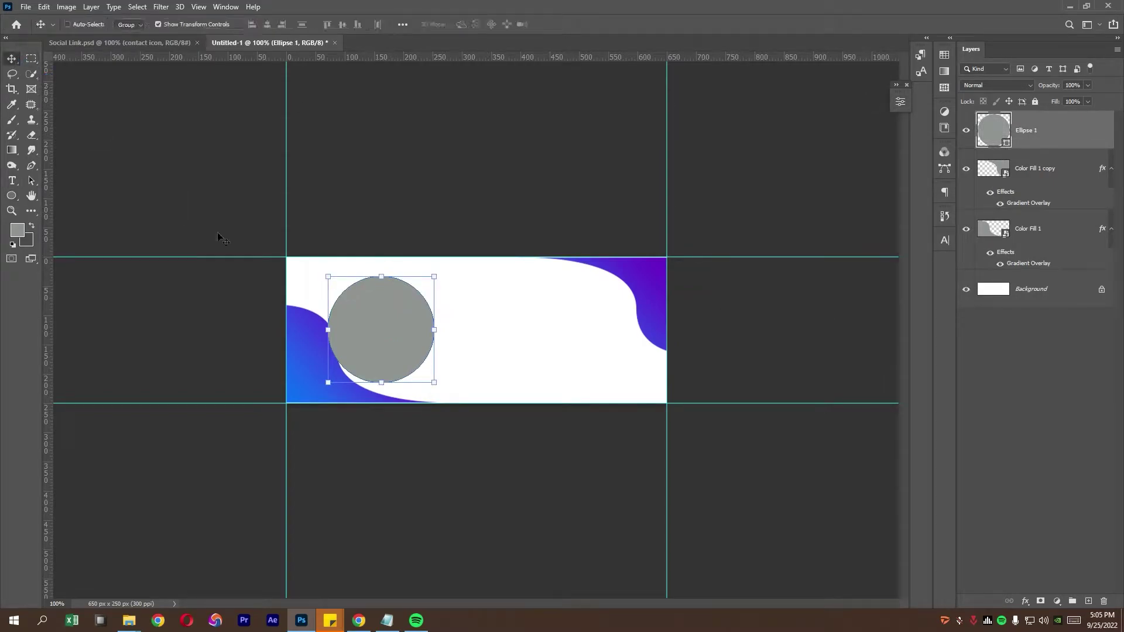
pyautogui.moveTo(396, 349); pyautogui.dragTo(390, 346)
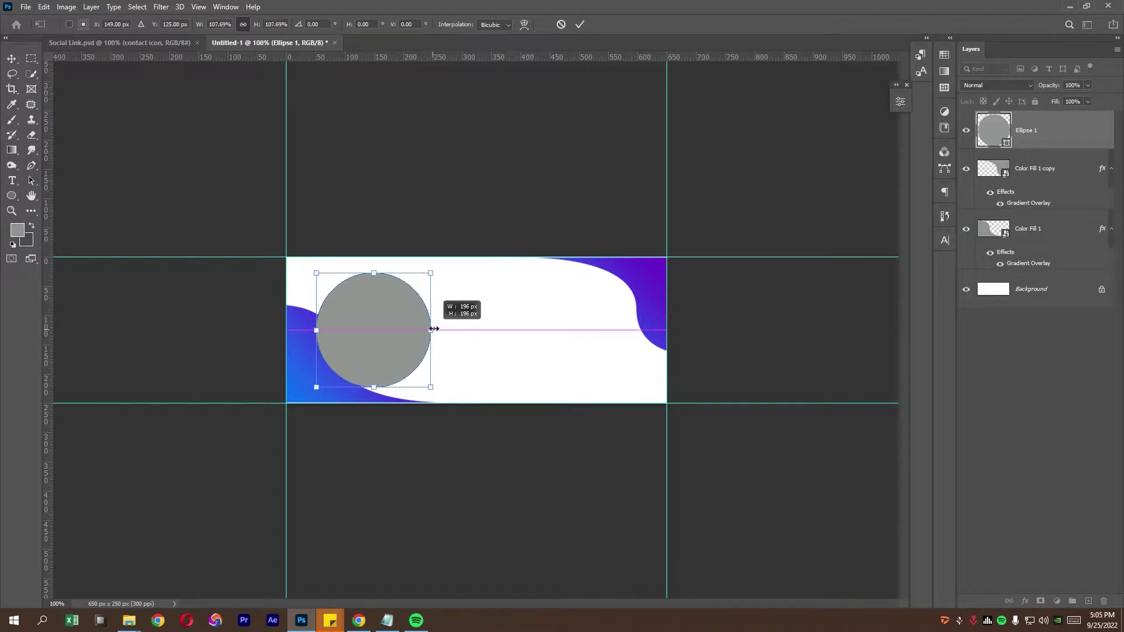
pyautogui.moveTo(390, 346)
pyautogui.mouseDown()
pyautogui.moveTo(426, 331)
pyautogui.moveTo(409, 341)
pyautogui.mouseUp()
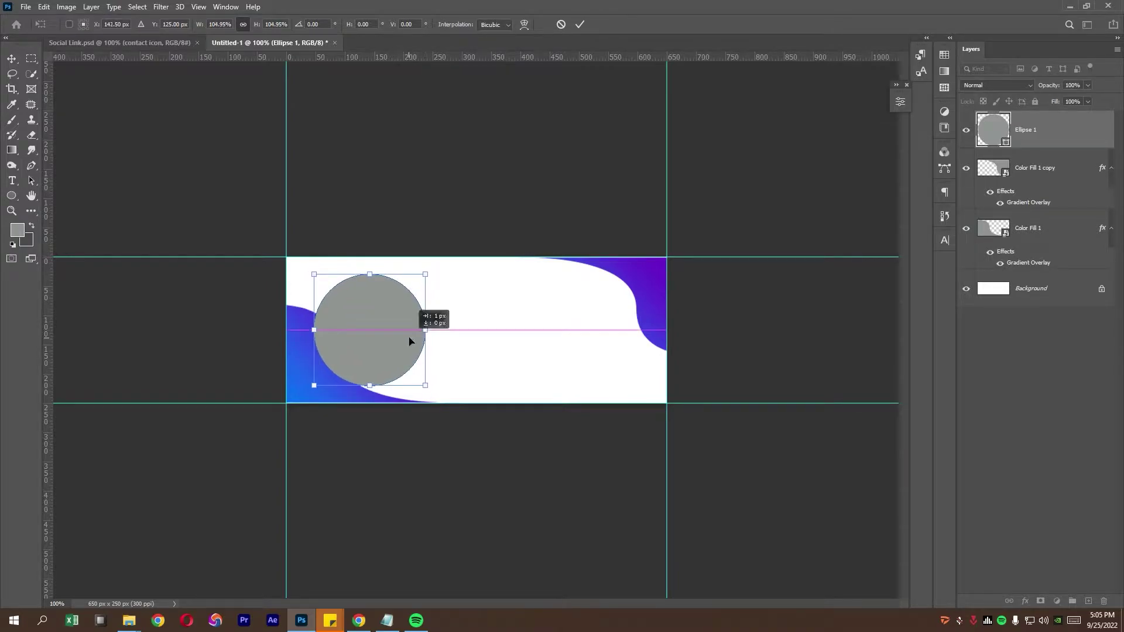
pyautogui.press('Return')
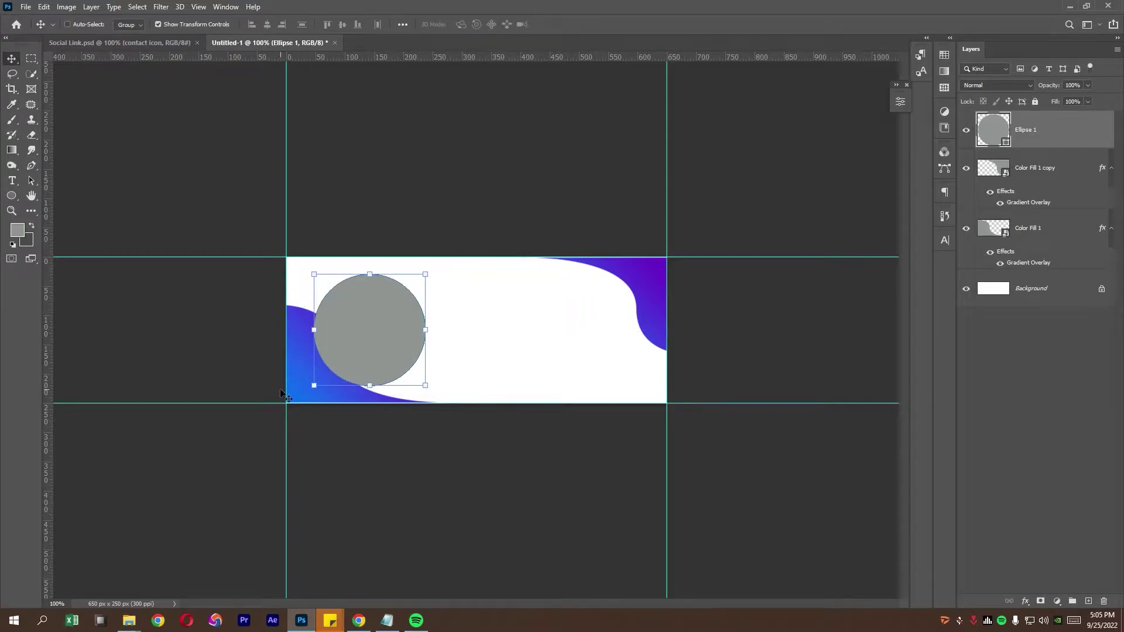
# Place the portrait jpg from File Explorer, enlarge it and position it over the grey circle.
pyautogui.click(76, 562)
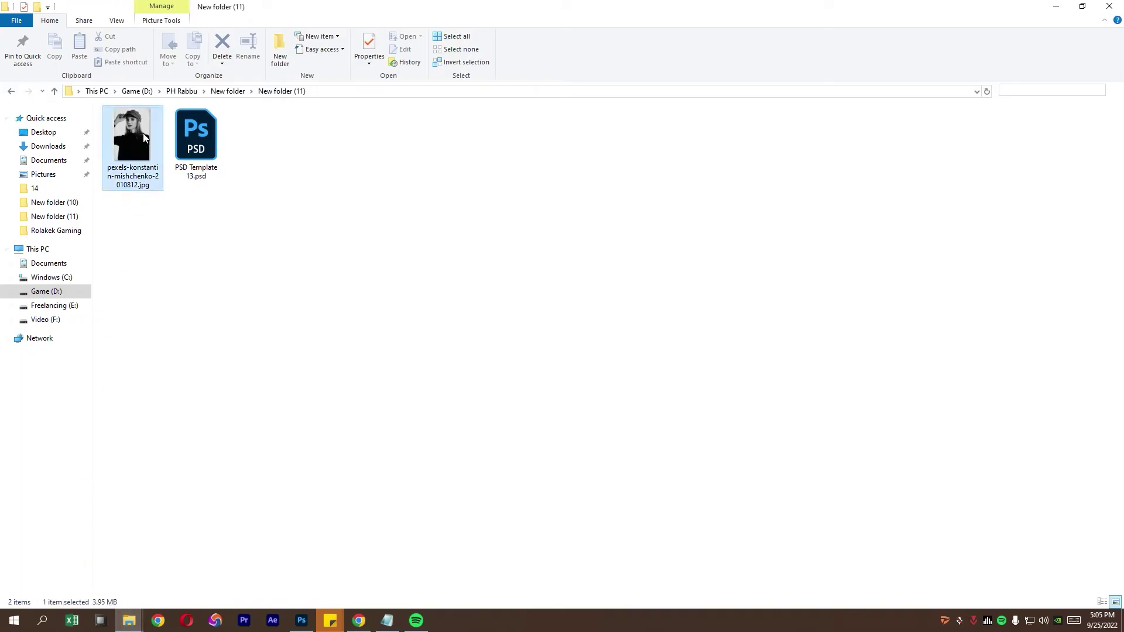
pyautogui.moveTo(132, 137)
pyautogui.mouseDown()
pyautogui.moveTo(290, 544)
pyautogui.moveTo(302, 617)
pyautogui.moveTo(363, 335)
pyautogui.mouseUp()
pyautogui.moveTo(524, 403); pyautogui.dragTo(539, 427)
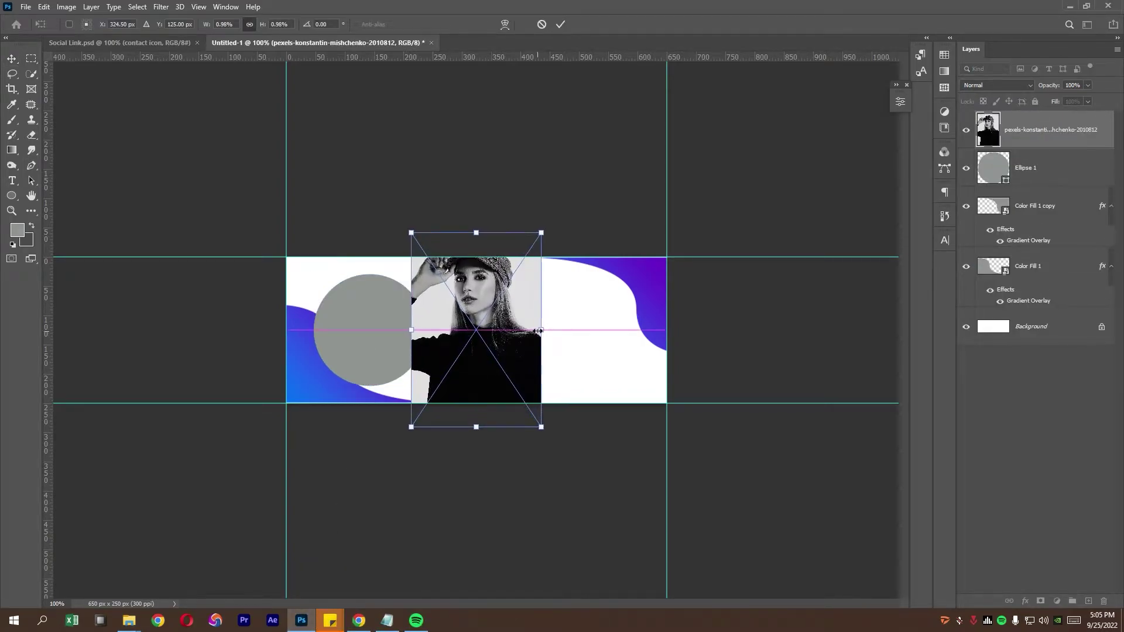
pyautogui.moveTo(528, 323); pyautogui.dragTo(421, 340)
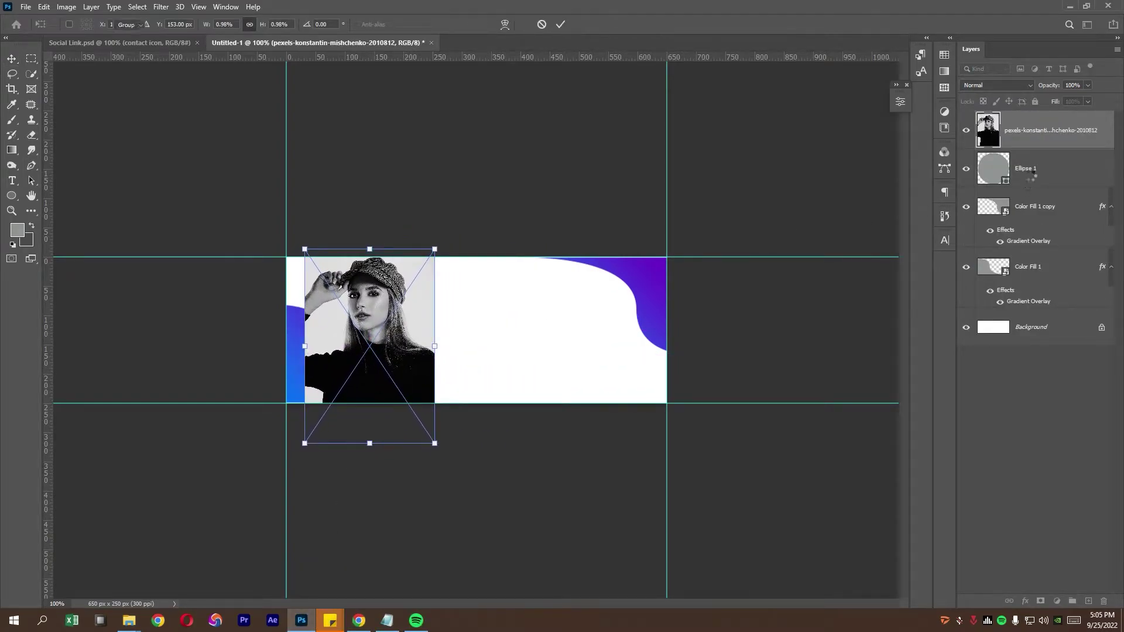
pyautogui.press('Return')
# Clip the portrait photo into the circle with a clipping mask.
pyautogui.rightClick(1052, 130)
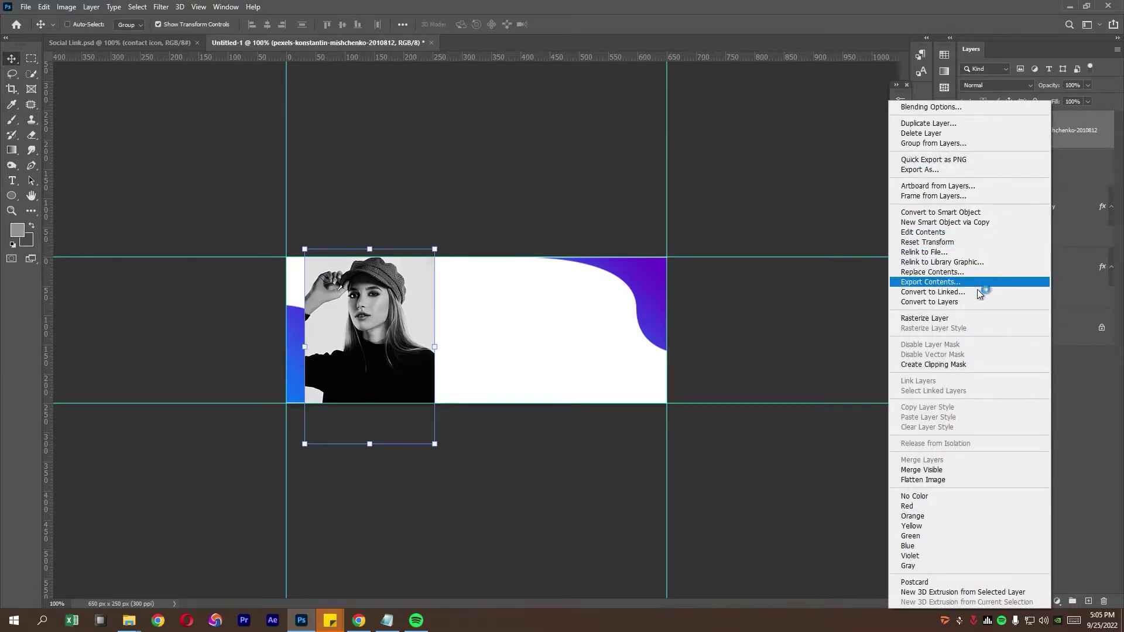
pyautogui.click(974, 364)
pyautogui.click(440, 349)
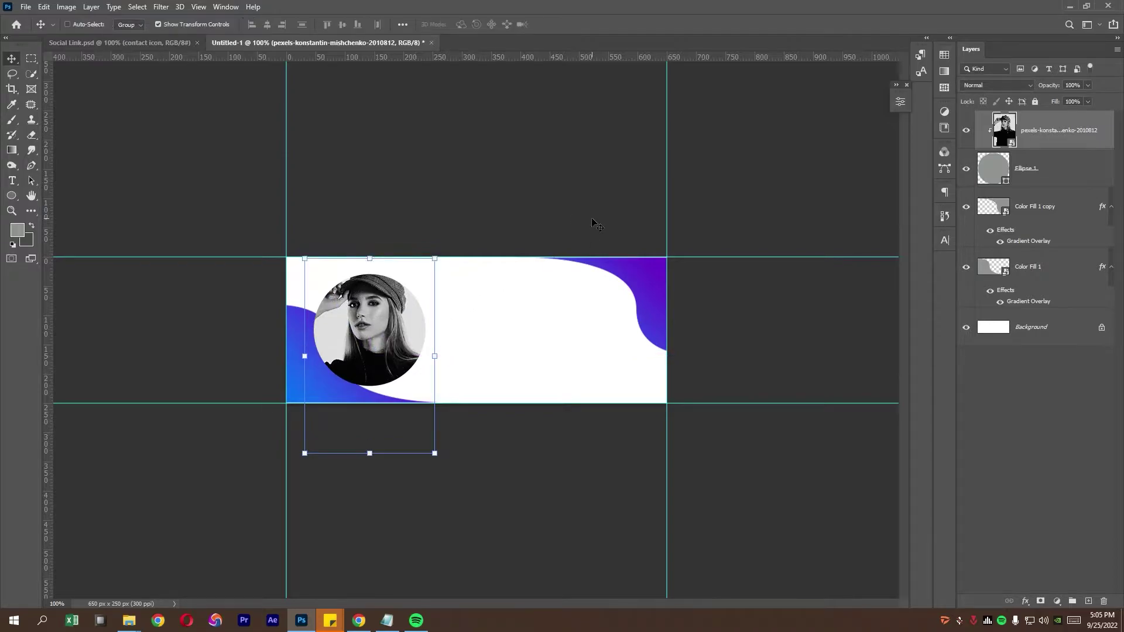
# Give Ellipse 1 a white Stroke layer style, width 8 px nudged up one step.
pyautogui.doubleClick(1082, 168)
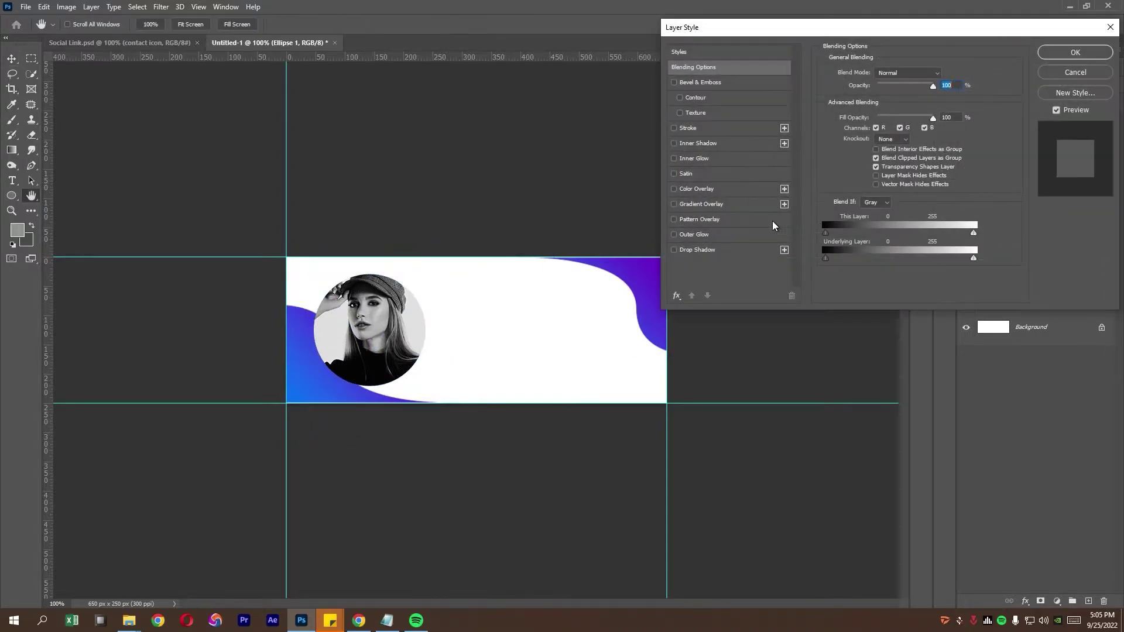
pyautogui.click(673, 129)
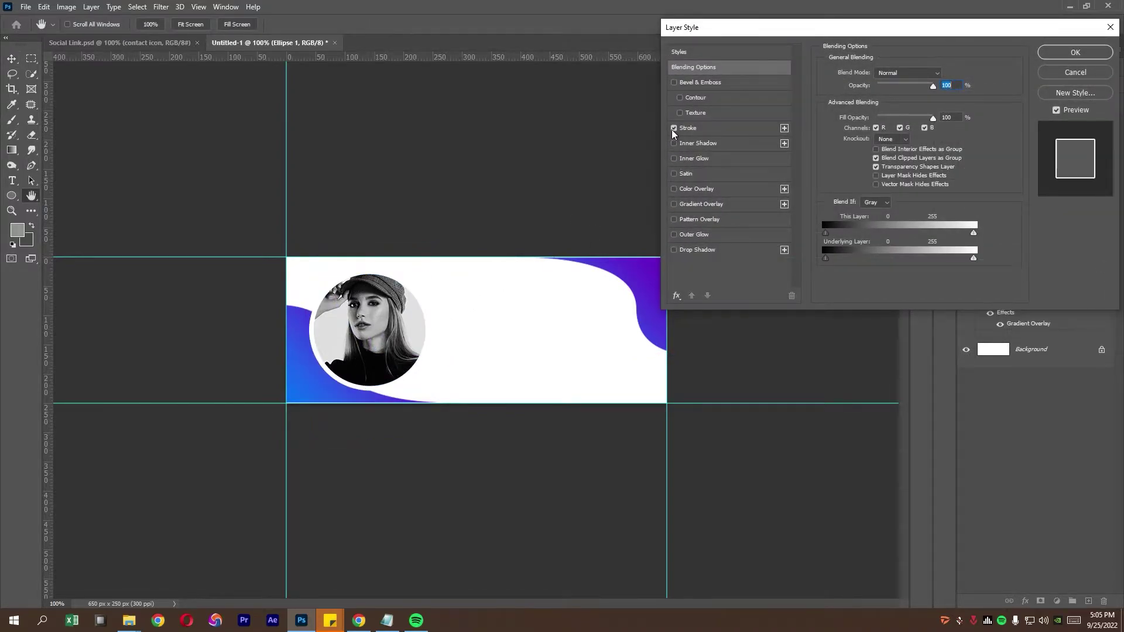
pyautogui.click(764, 129)
pyautogui.doubleClick(931, 72)
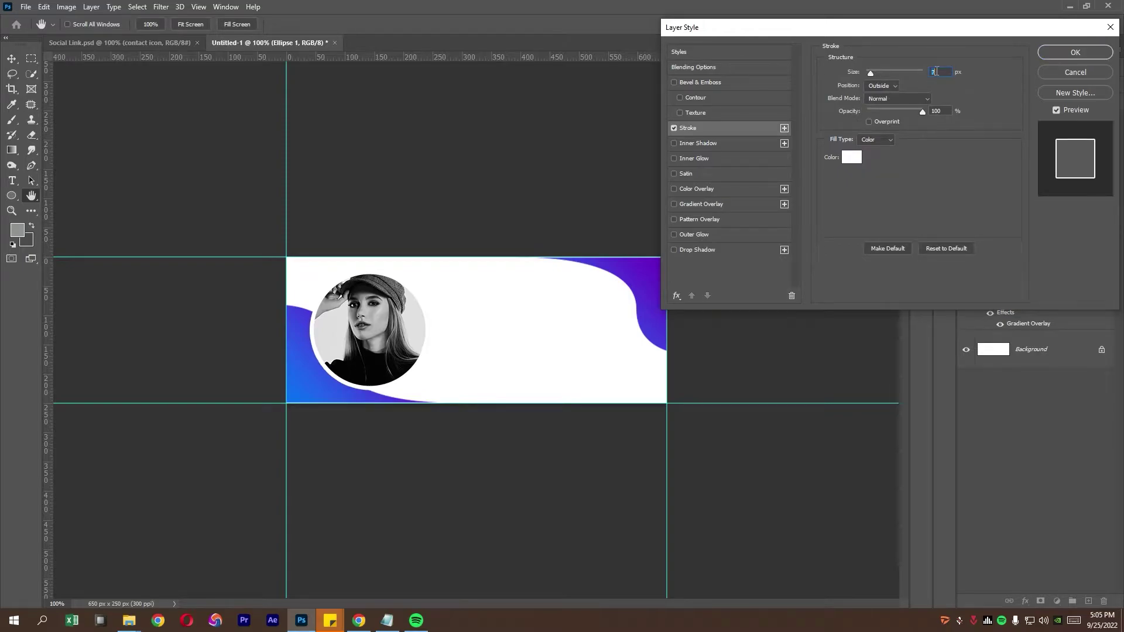
pyautogui.write('8')
pyautogui.press('Up')
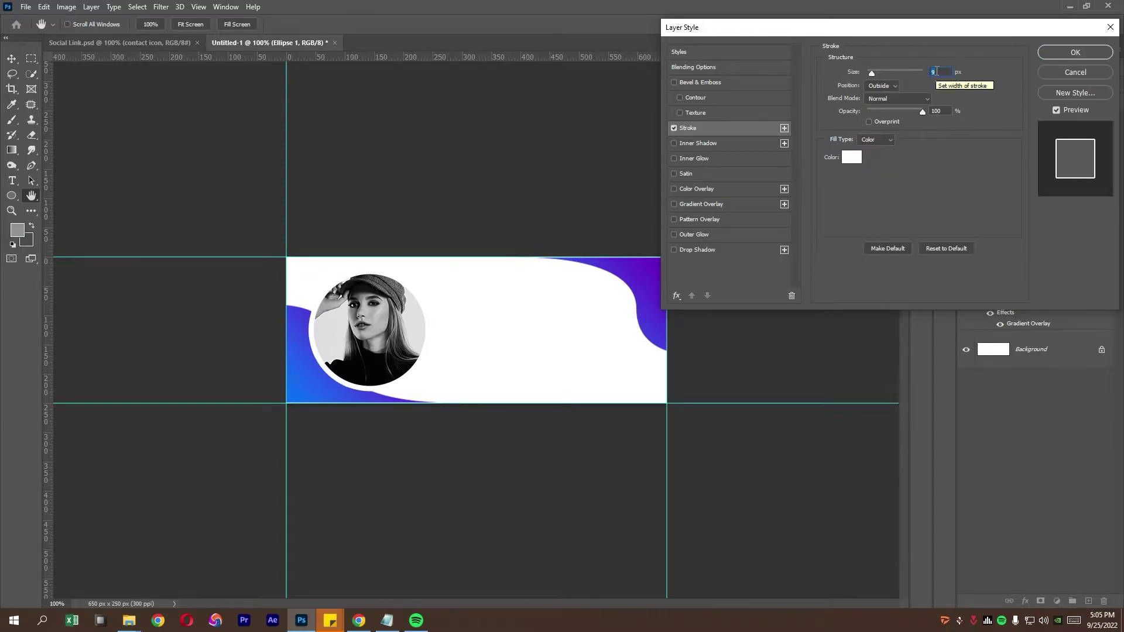
pyautogui.click(1075, 53)
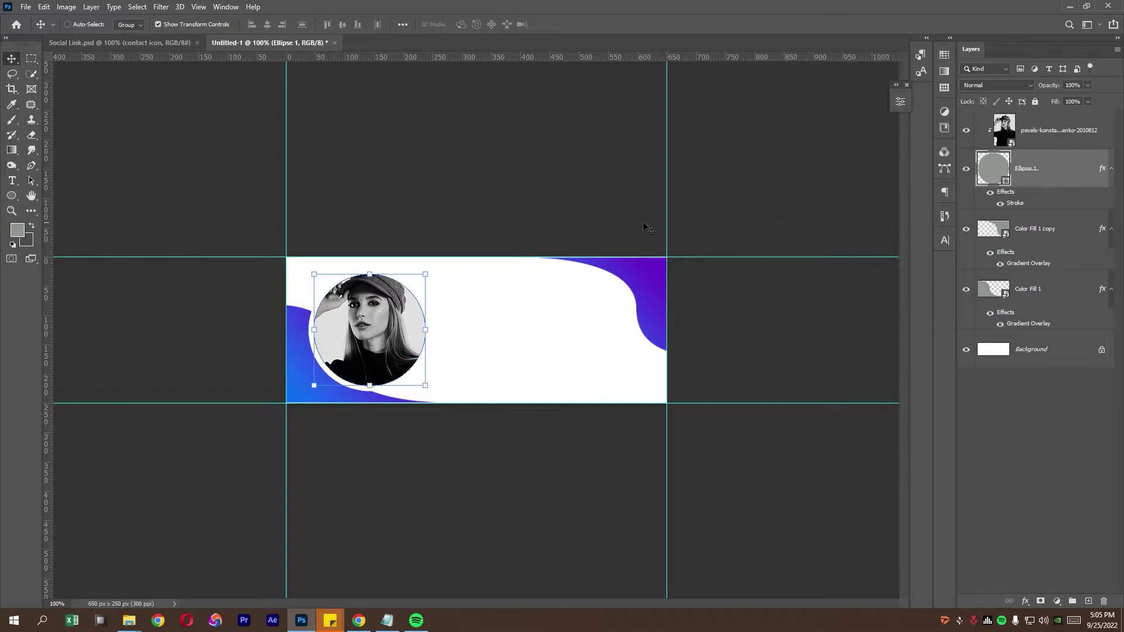
# Select Color Fill 1 and nudge the lower-left wave a few pixels right, committing the transform.
pyautogui.press('m')
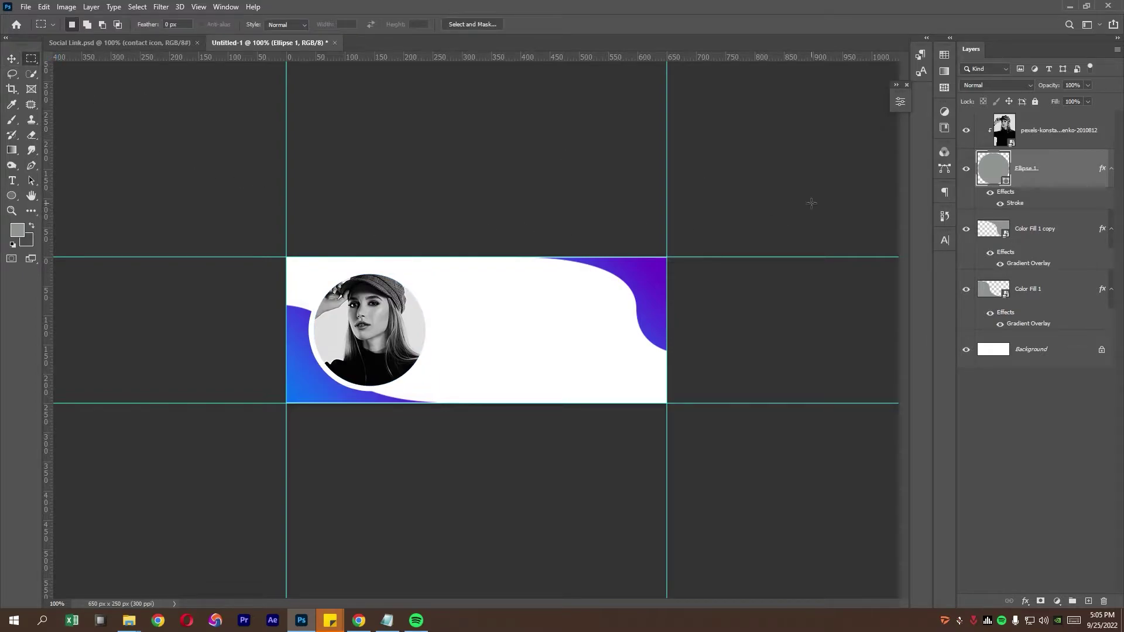
pyautogui.click(1046, 243)
pyautogui.click(1045, 296)
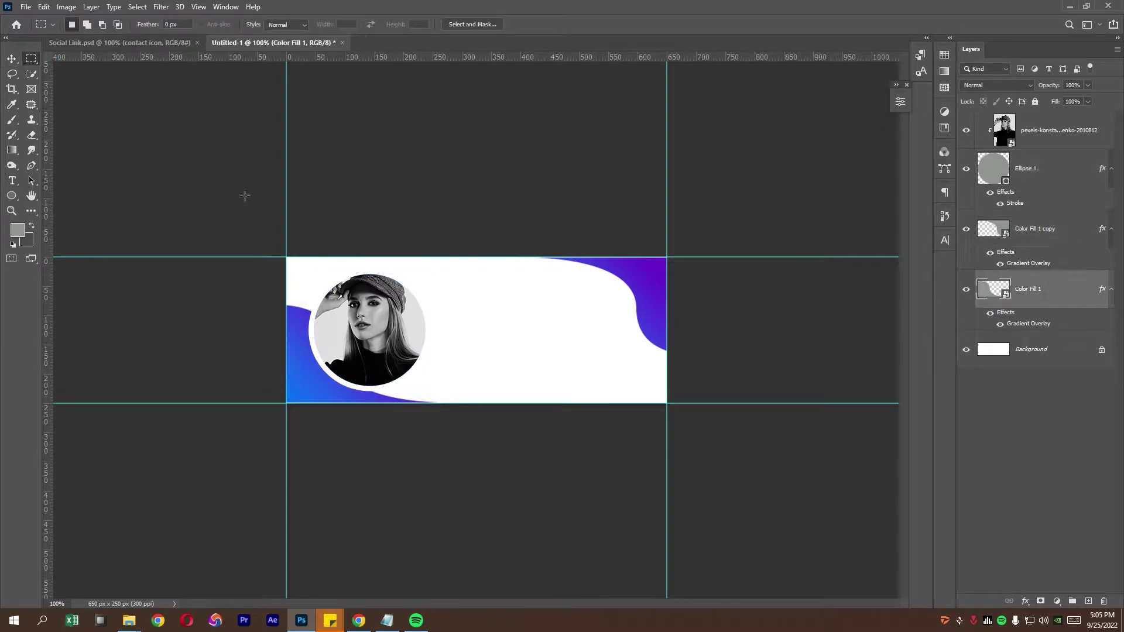
pyautogui.click(13, 60)
pyautogui.click(460, 353)
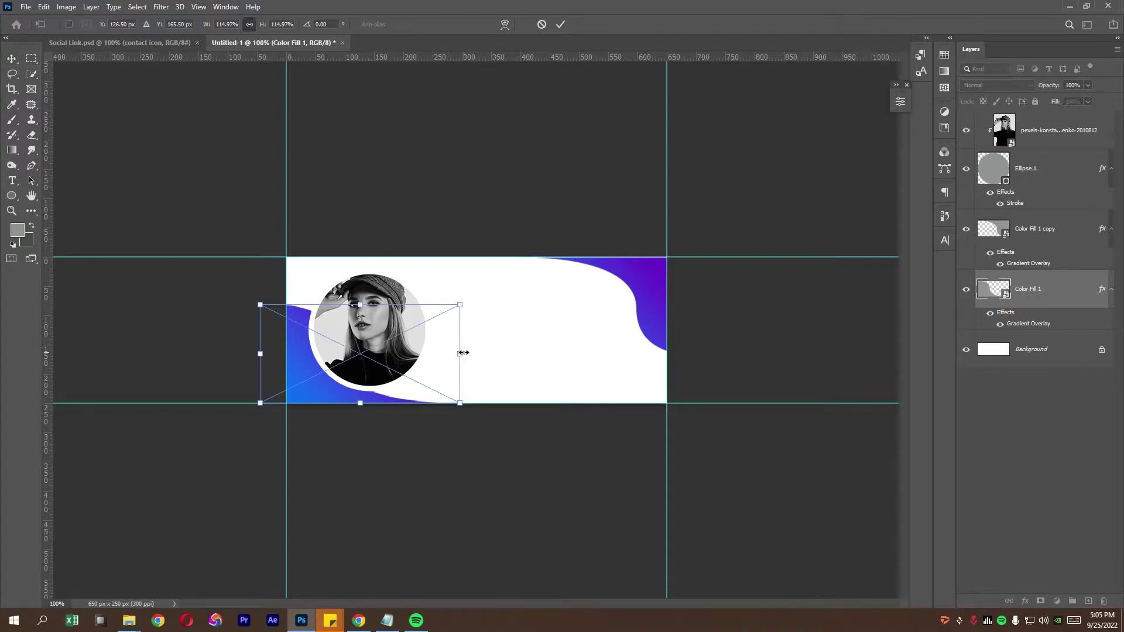
pyautogui.press('Right')
pyautogui.press('Right')
pyautogui.press('Right')
pyautogui.press('Right')
pyautogui.press('Right')
pyautogui.press('Right')
pyautogui.press('Right')
pyautogui.press('Right')
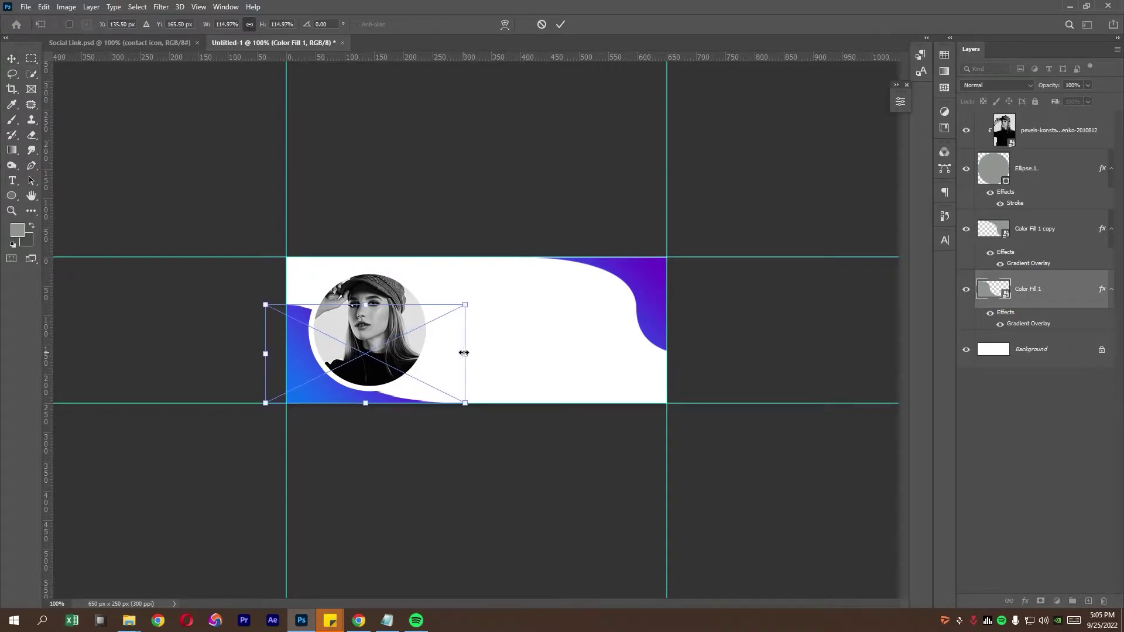
pyautogui.press('Right')
pyautogui.press('Right')
pyautogui.press('Right')
pyautogui.press('Right')
pyautogui.press('Right')
pyautogui.press('Right')
pyautogui.press('Return')
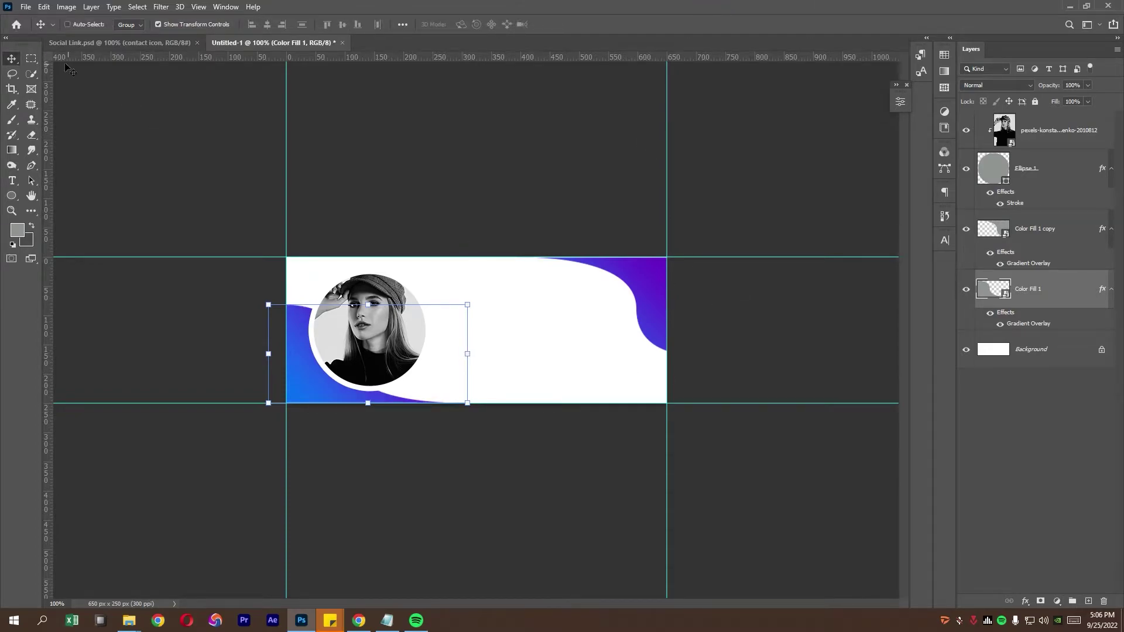
pyautogui.click(31, 59)
pyautogui.rightClick(15, 195)
# Draw a thin vertical rectangle right of the portrait and fill it blue.
pyautogui.click(58, 196)
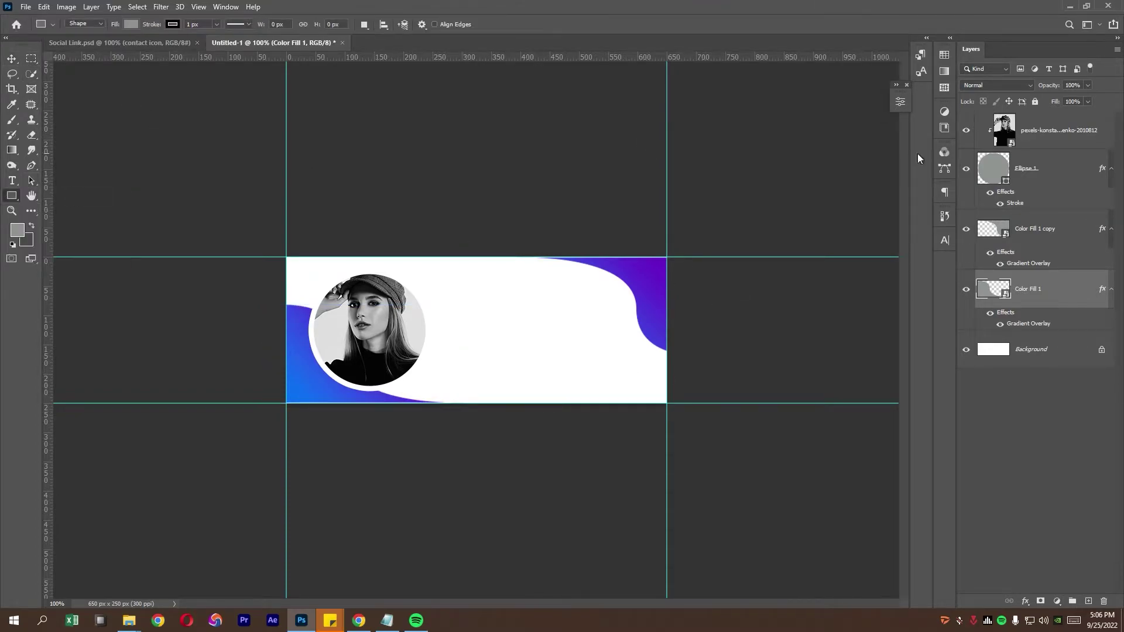
pyautogui.click(1053, 130)
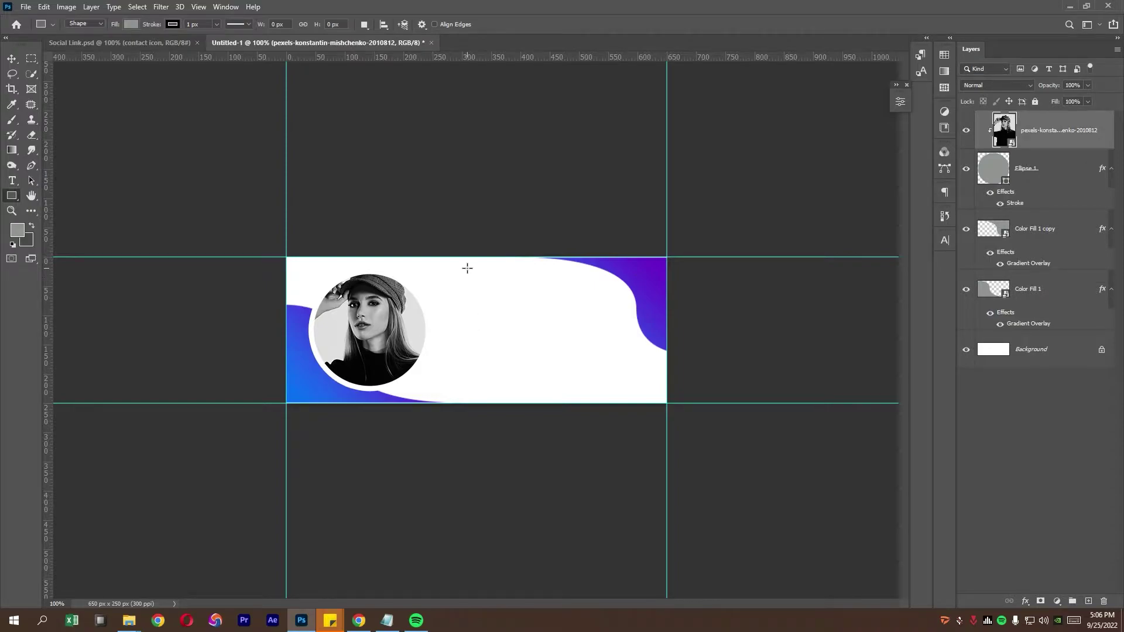
pyautogui.moveTo(467, 268); pyautogui.dragTo(469, 395)
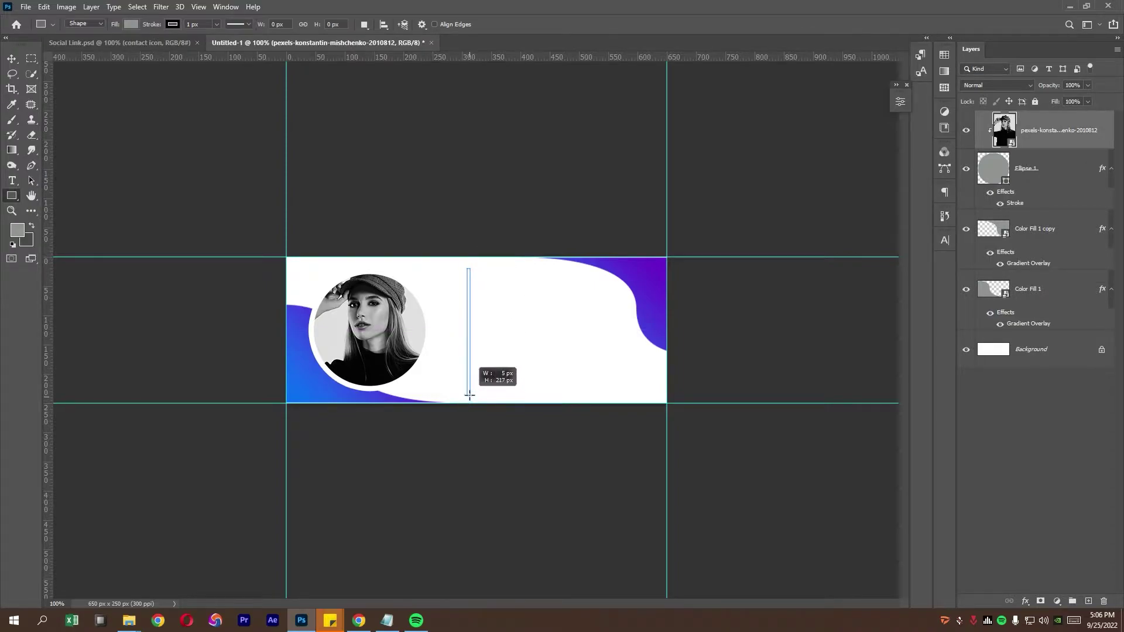
pyautogui.moveTo(469, 395); pyautogui.dragTo(469, 390)
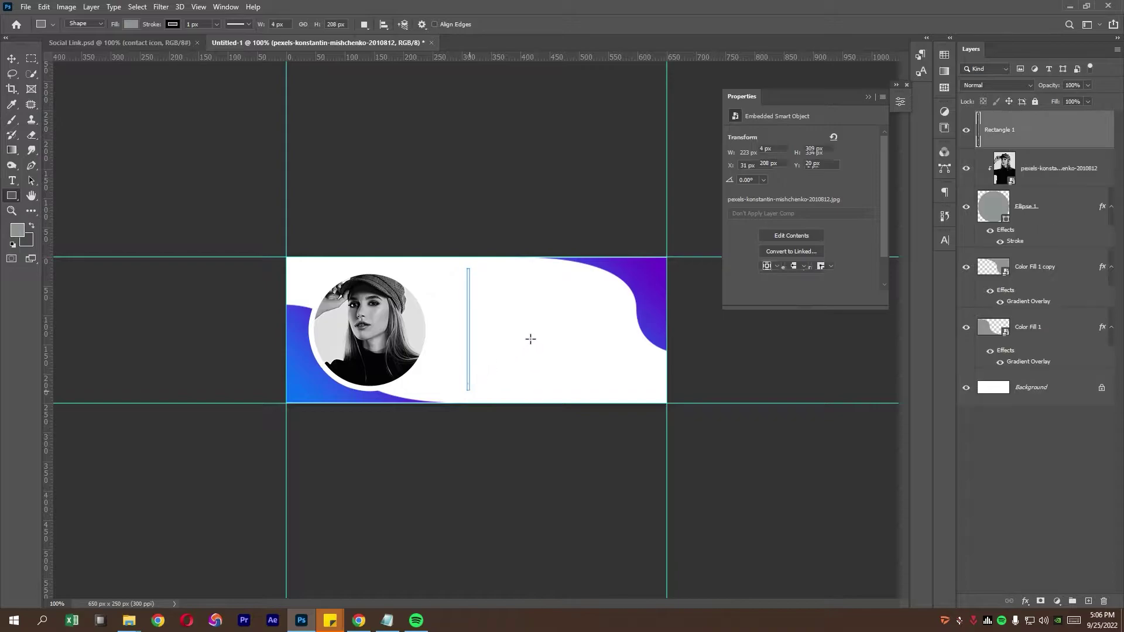
pyautogui.click(766, 234)
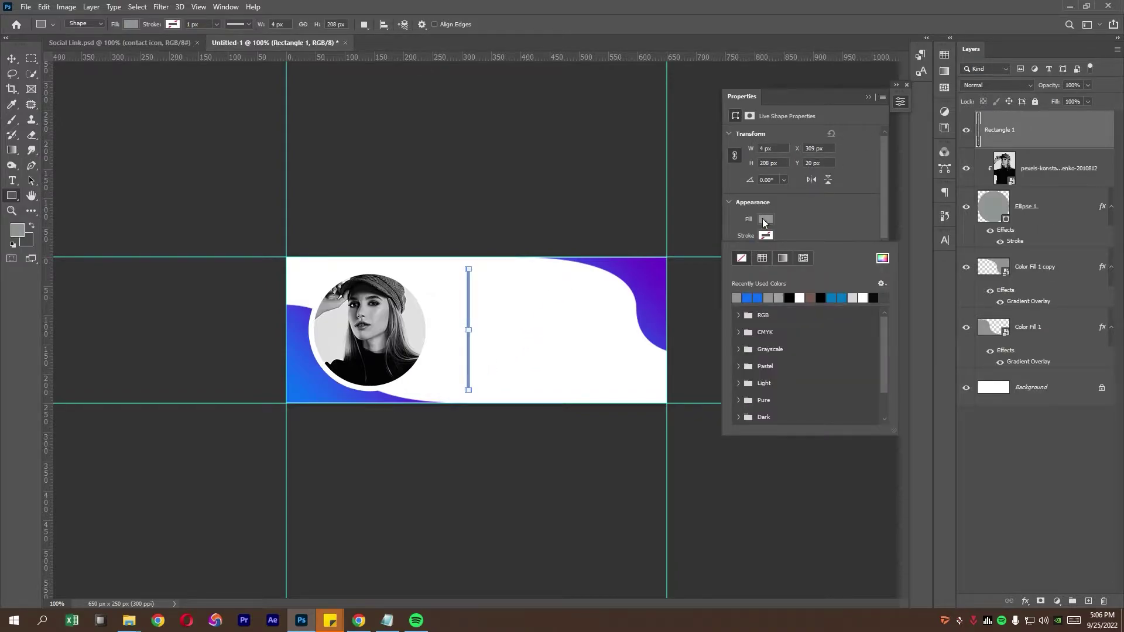
pyautogui.click(750, 280)
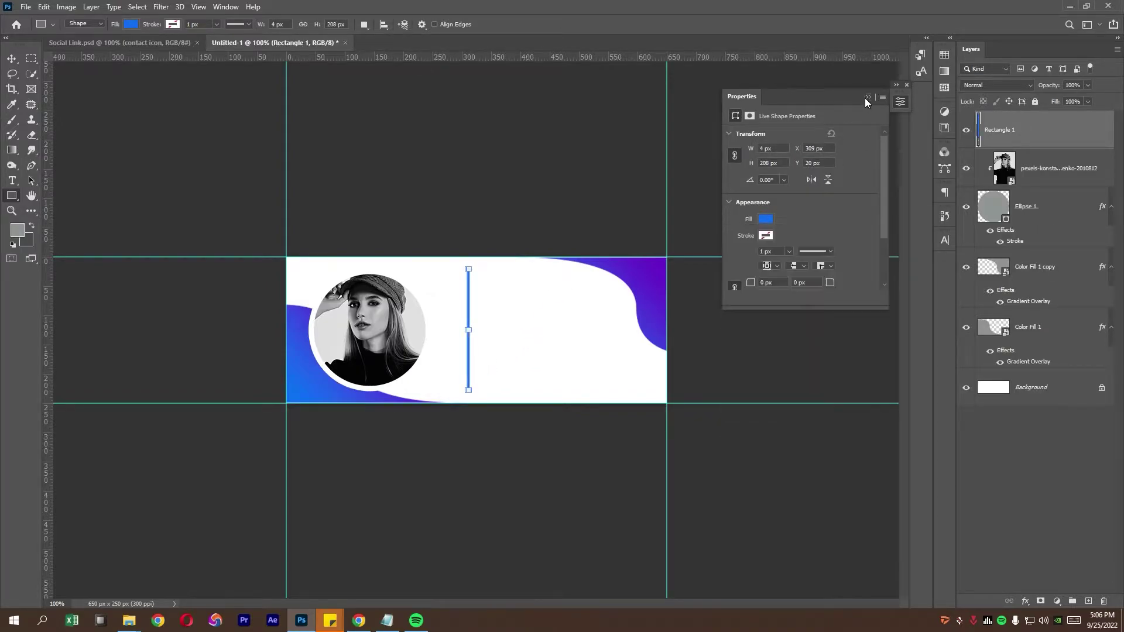
# Stretch the blue line down to 211 px tall.
pyautogui.press('v')
pyautogui.hotkey('ctrl', '+')
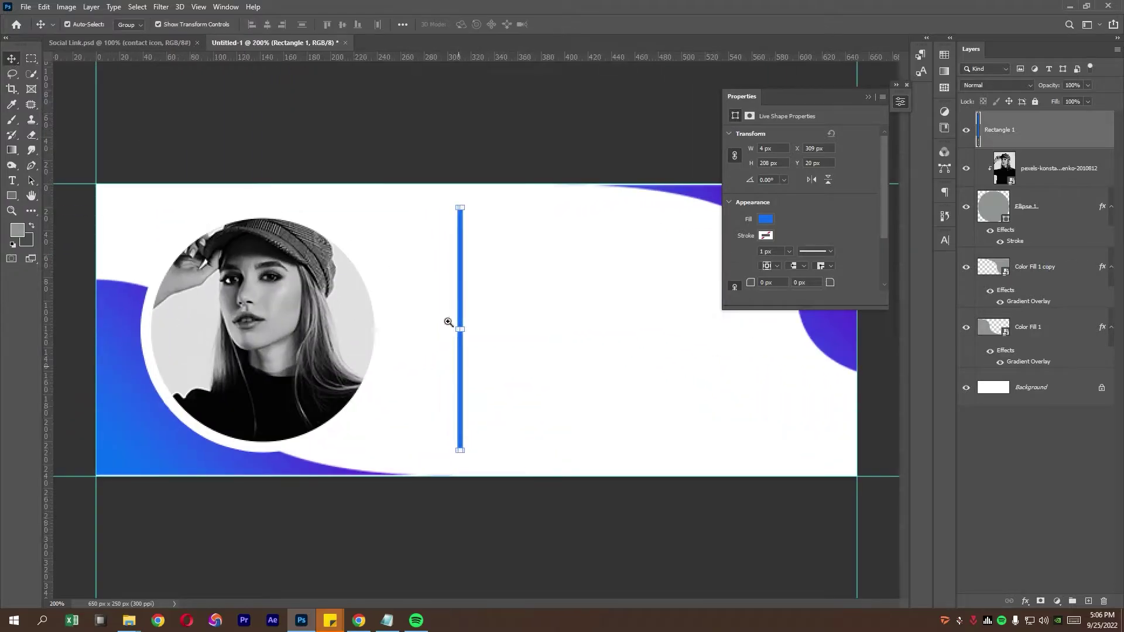
pyautogui.click(1025, 185)
pyautogui.click(1058, 147)
pyautogui.moveTo(459, 208)
pyautogui.mouseDown()
pyautogui.moveTo(459, 299)
pyautogui.moveTo(458, 206)
pyautogui.mouseUp()
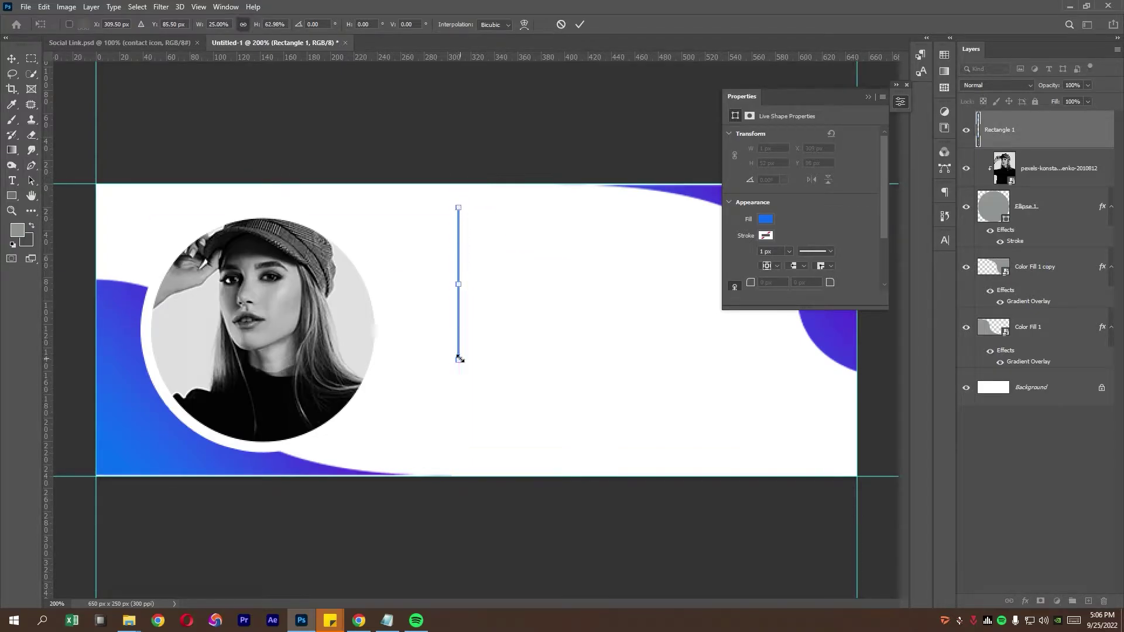
pyautogui.moveTo(457, 361); pyautogui.dragTo(455, 445)
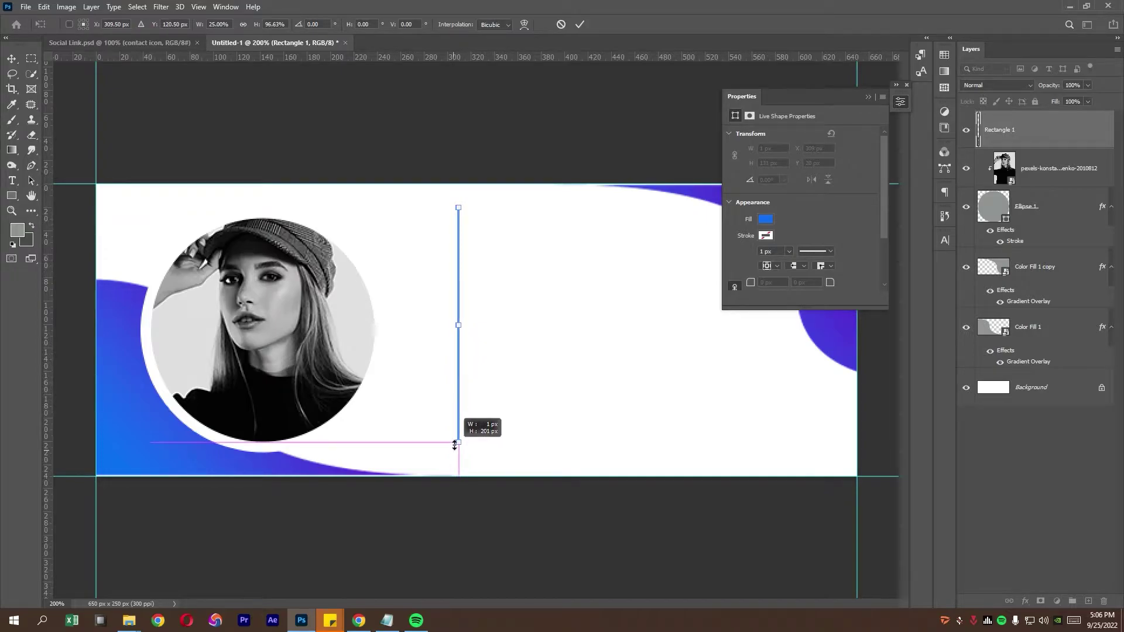
pyautogui.moveTo(455, 445); pyautogui.dragTo(458, 456)
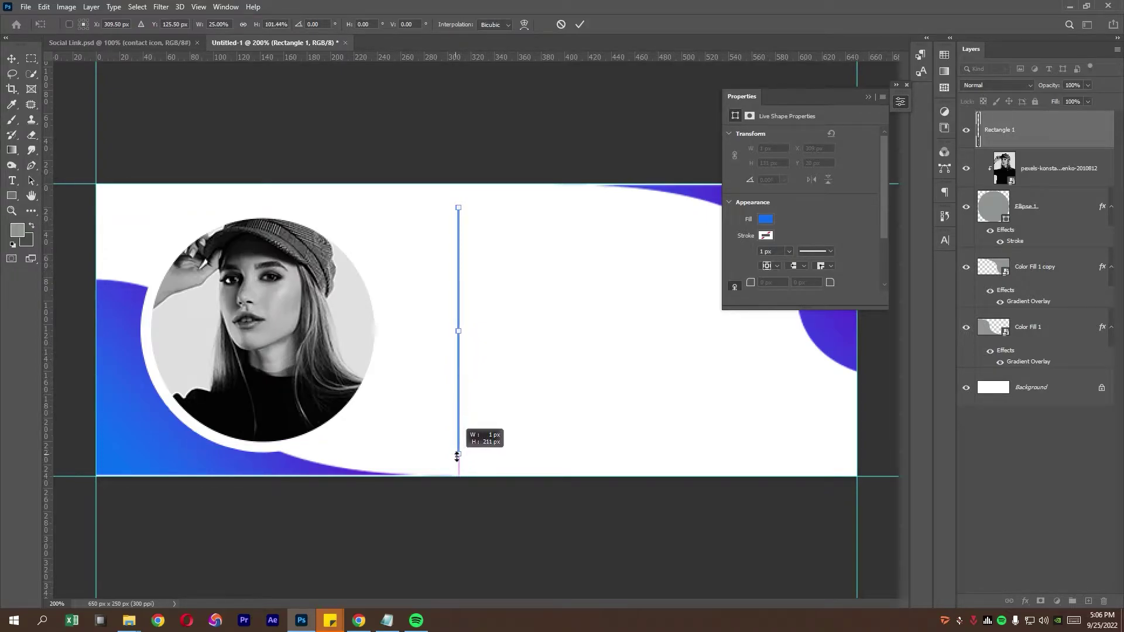
pyautogui.press('Return')
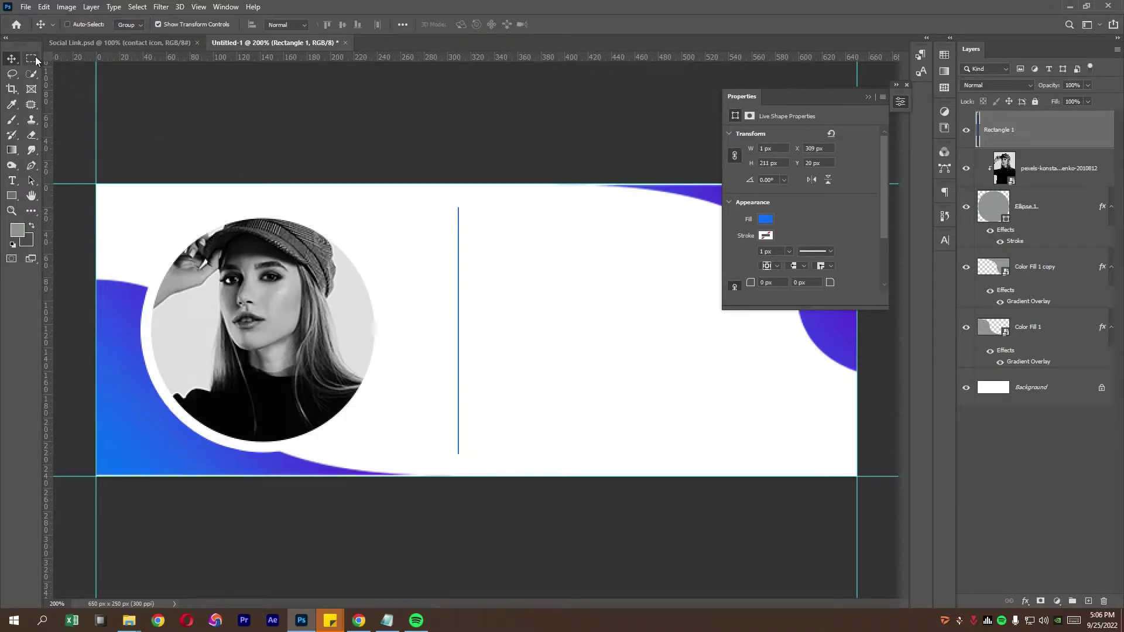
# Set the blue divider line's width to 2 px.
pyautogui.press('m')
pyautogui.keyDown('alt'); pyautogui.click(626, 263); pyautogui.keyUp('alt')
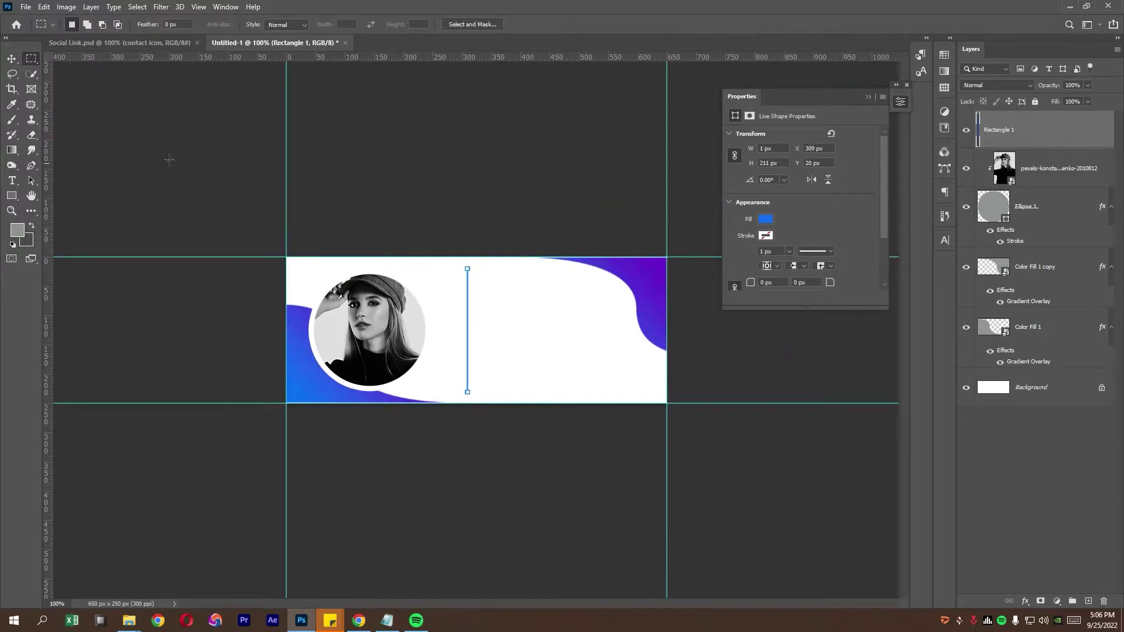
pyautogui.click(462, 322)
pyautogui.click(462, 322)
pyautogui.click(462, 322)
pyautogui.press('v')
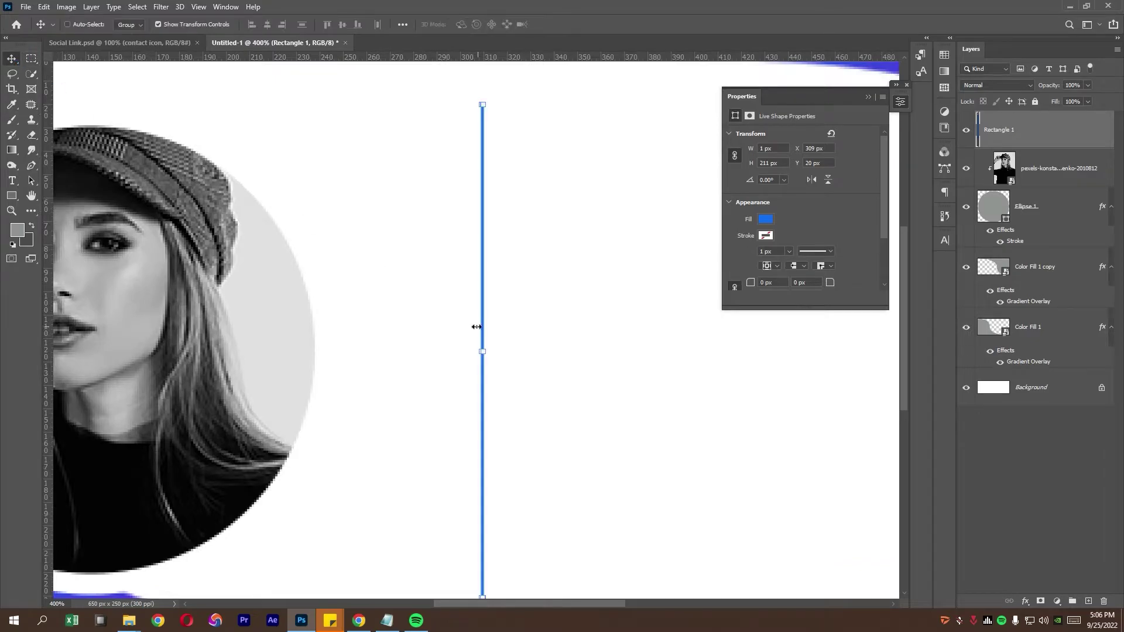
pyautogui.moveTo(484, 354); pyautogui.dragTo(488, 351)
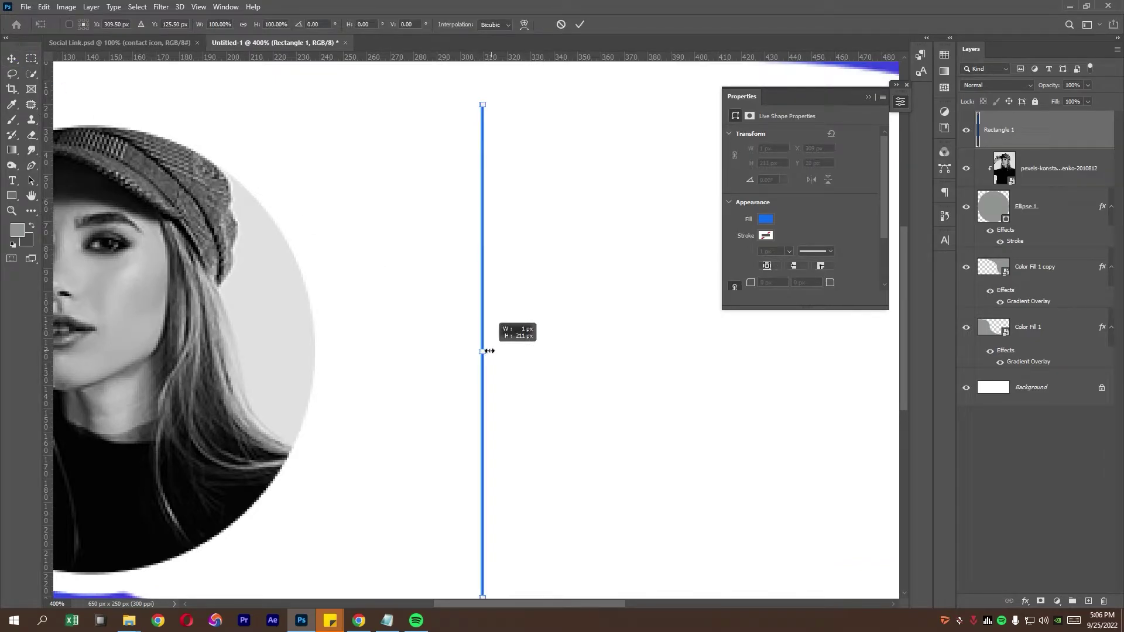
pyautogui.moveTo(488, 351); pyautogui.dragTo(531, 341)
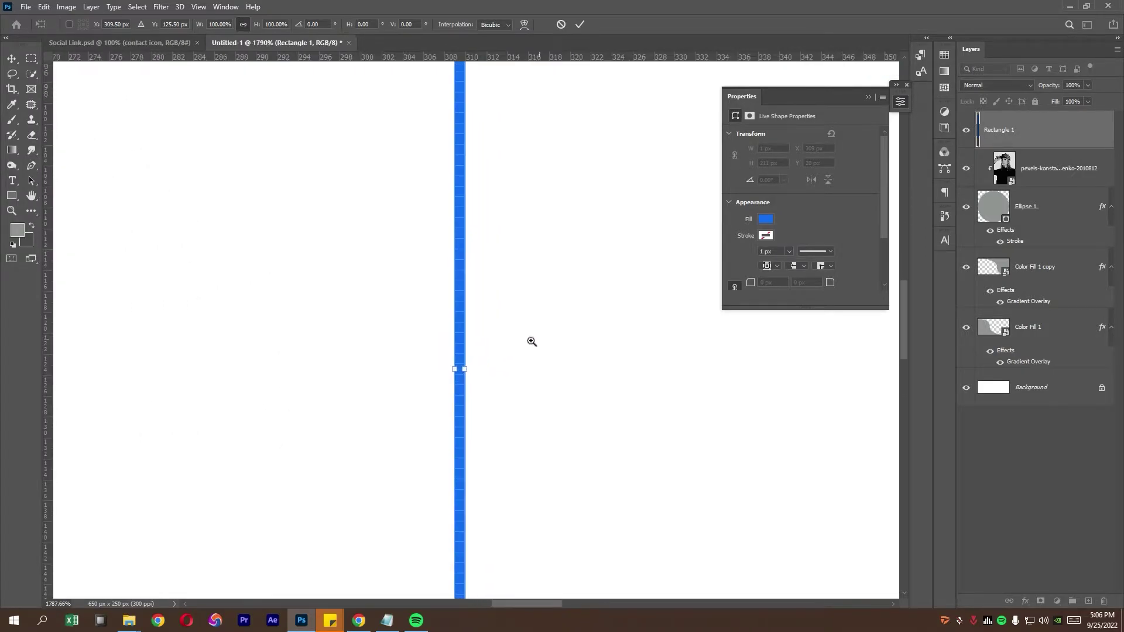
pyautogui.moveTo(469, 369)
pyautogui.mouseDown()
pyautogui.moveTo(479, 369)
pyautogui.moveTo(416, 338)
pyautogui.mouseUp()
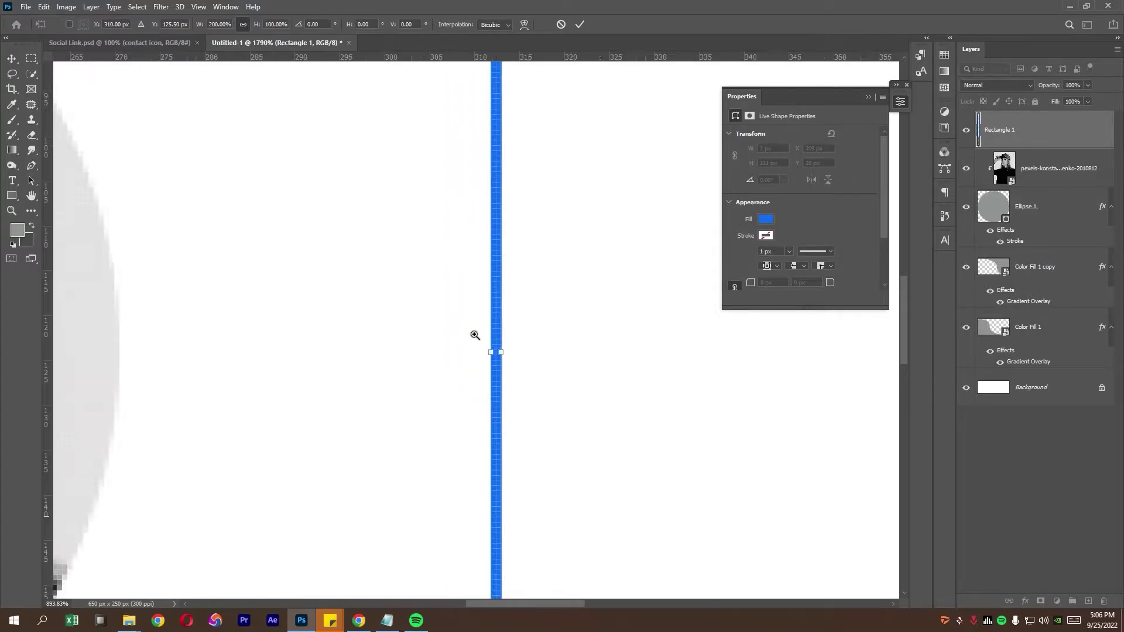
pyautogui.press('Return')
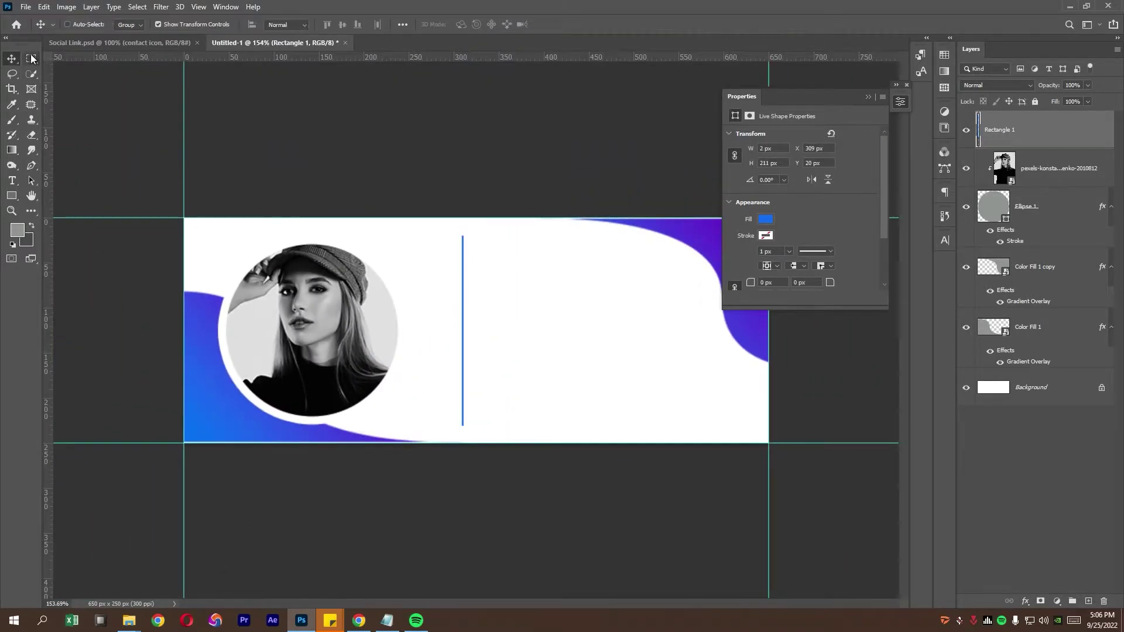
pyautogui.press('m')
pyautogui.moveTo(612, 289); pyautogui.dragTo(629, 302)
pyautogui.hotkey('ctrl', '-')
pyautogui.hotkey('ctrl', '-')
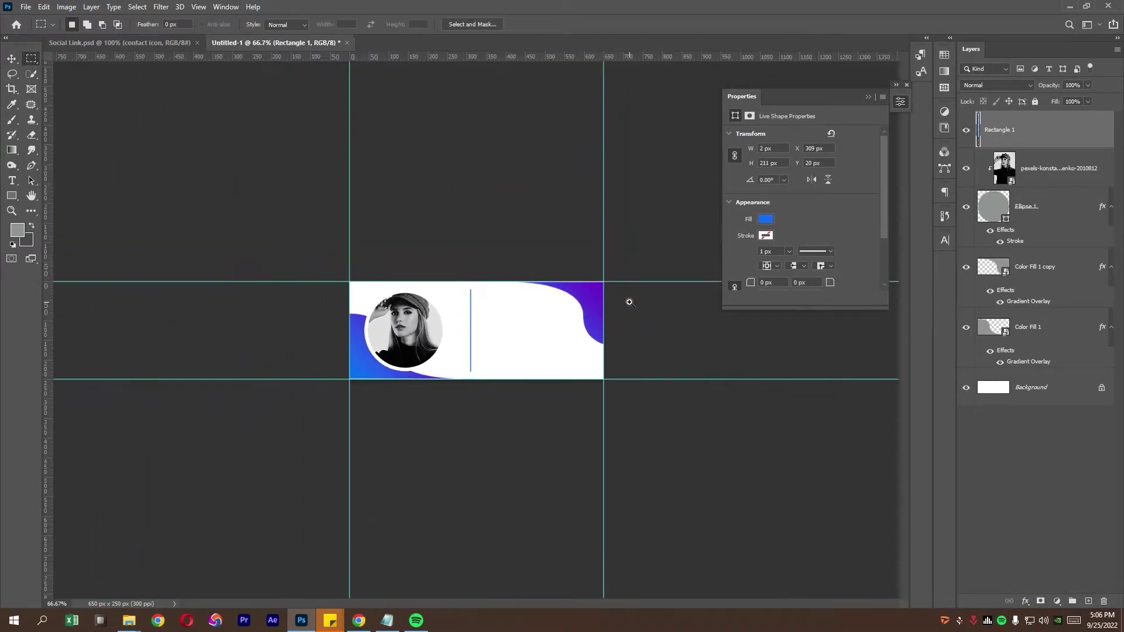
pyautogui.click(867, 97)
# Add a text layer with the person's name copied from the Notepad notes.
pyautogui.click(12, 181)
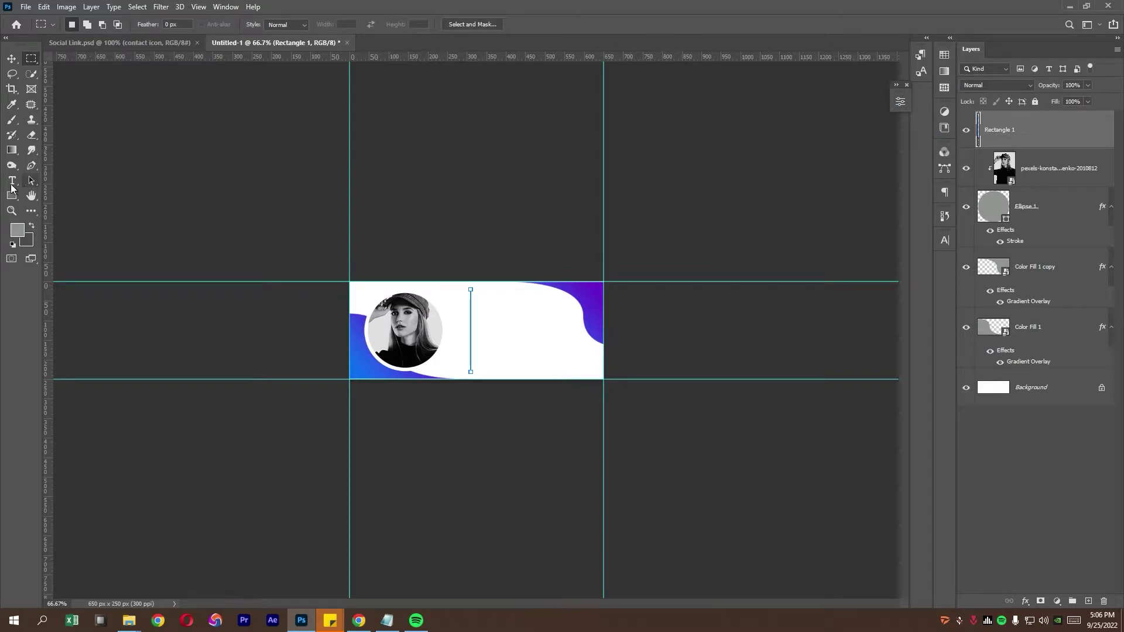
pyautogui.click(482, 308)
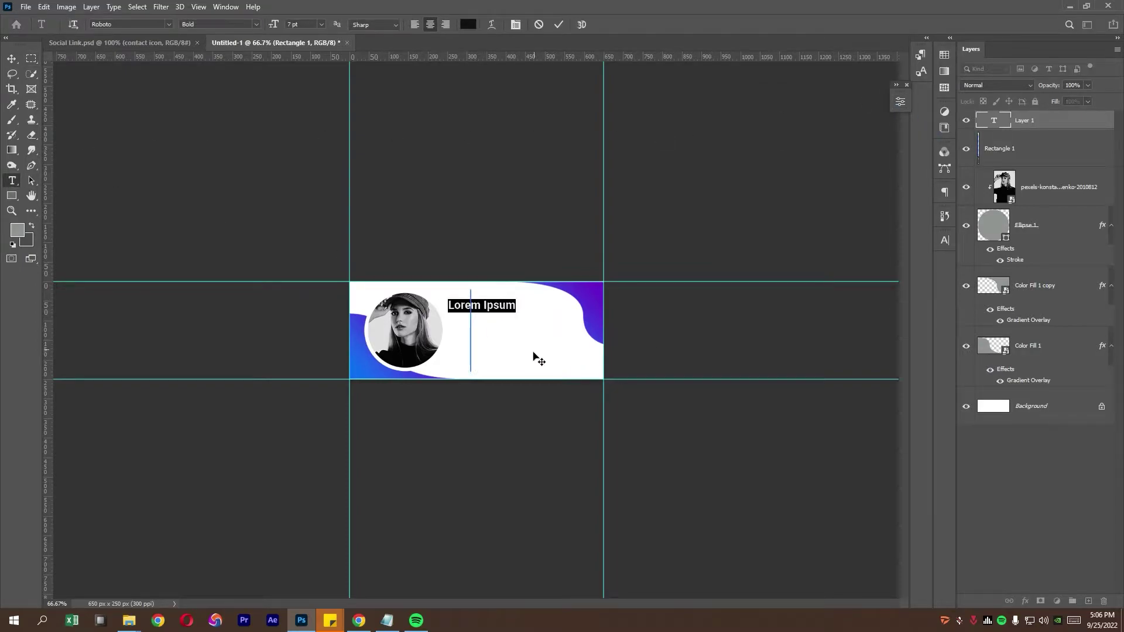
pyautogui.click(387, 620)
pyautogui.moveTo(238, 175); pyautogui.dragTo(127, 183)
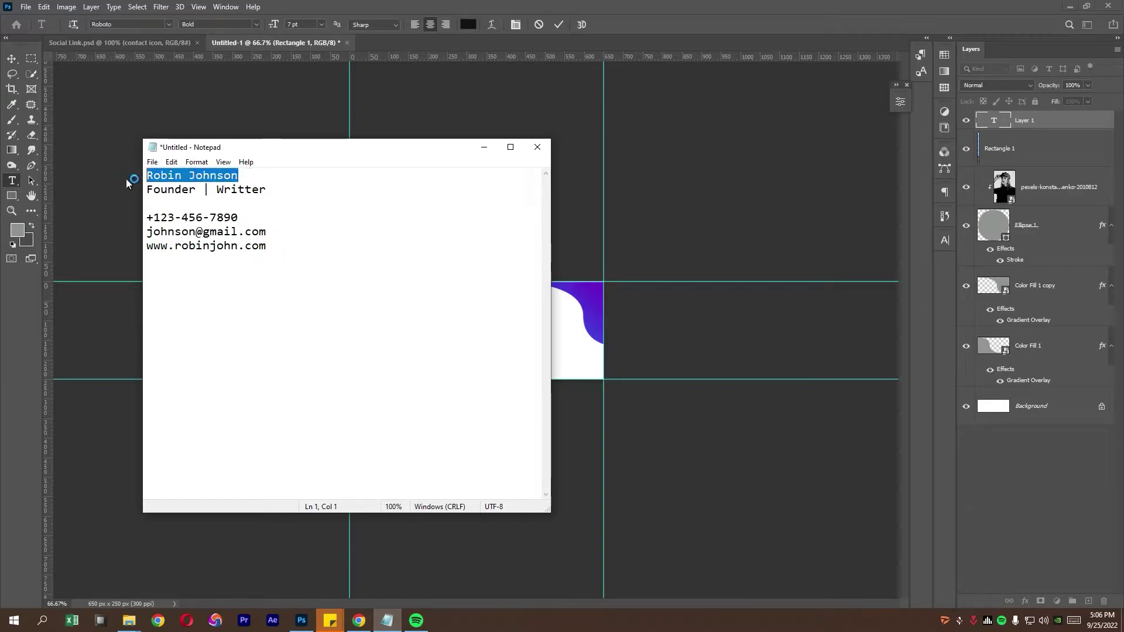
pyautogui.hotkey('ctrl', 'c')
pyautogui.hotkey('alt', 'Tab')
pyautogui.hotkey('ctrl', 'v')
pyautogui.click(12, 58)
pyautogui.hotkey('ctrl', '1')
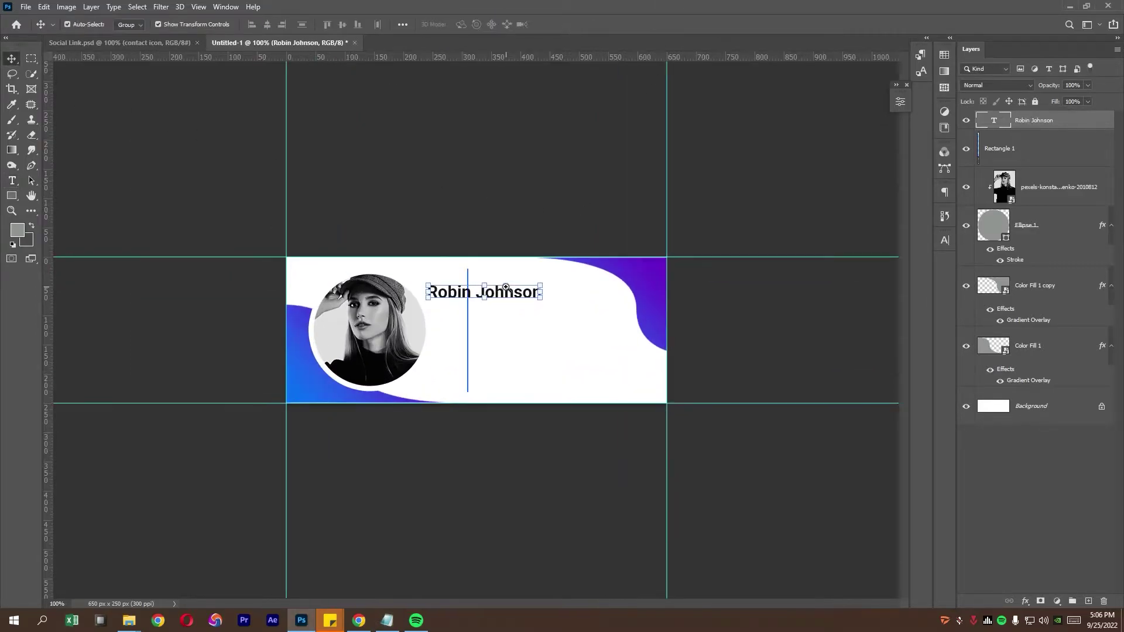
# Move the name beside the divider's top and nudge the divider two steps left.
pyautogui.hotkey('ctrl', '+')
pyautogui.moveTo(492, 255); pyautogui.dragTo(591, 237)
pyautogui.keyDown('ctrl'); pyautogui.click(459, 333); pyautogui.keyUp('ctrl')
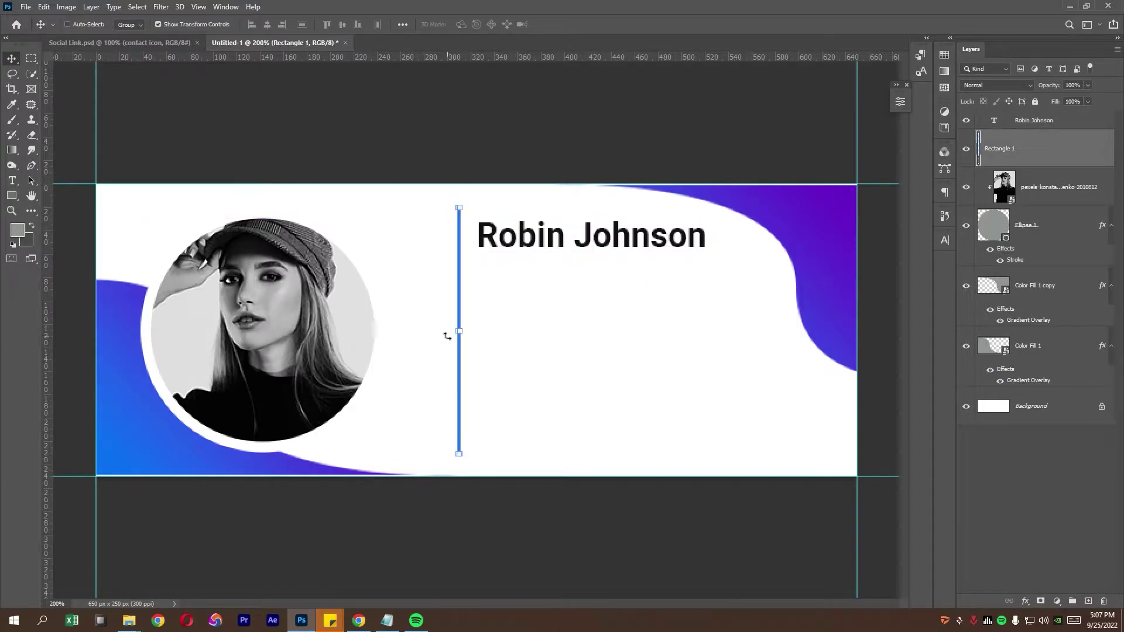
pyautogui.press('Left')
pyautogui.press('Left')
pyautogui.press('Left')
pyautogui.press('Left')
pyautogui.press('Left')
pyautogui.press('Left')
pyautogui.press('Left')
pyautogui.press('Left')
pyautogui.press('Left')
pyautogui.press('Left')
pyautogui.press('Left')
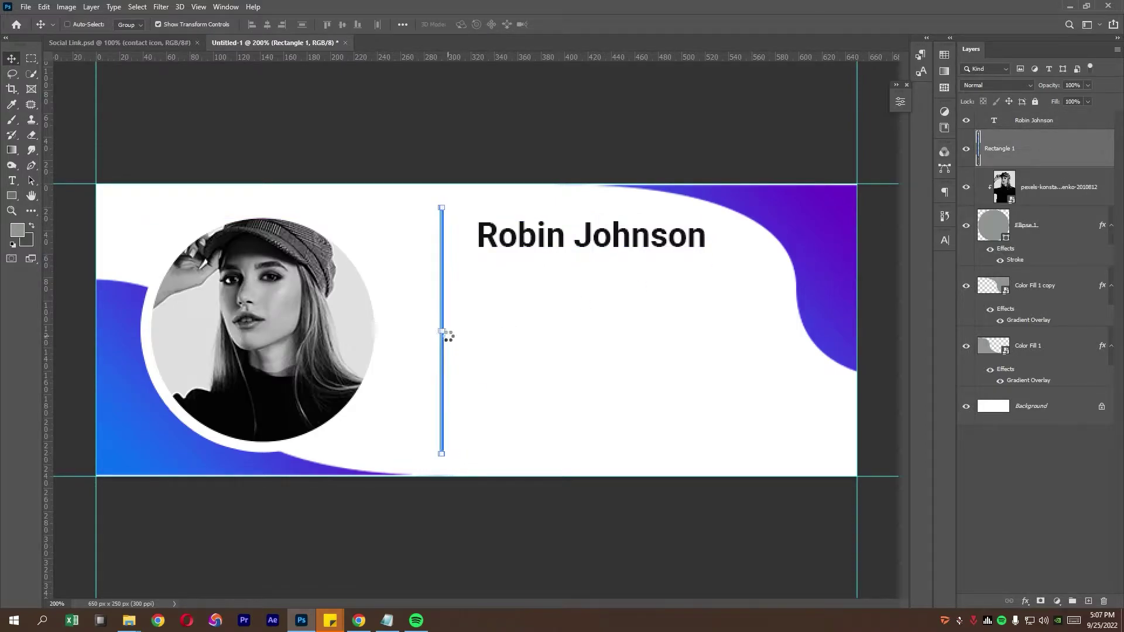
pyautogui.press('Left')
pyautogui.press('Left')
pyautogui.press('Left')
pyautogui.press('Left')
pyautogui.press('Left')
pyautogui.press('Left')
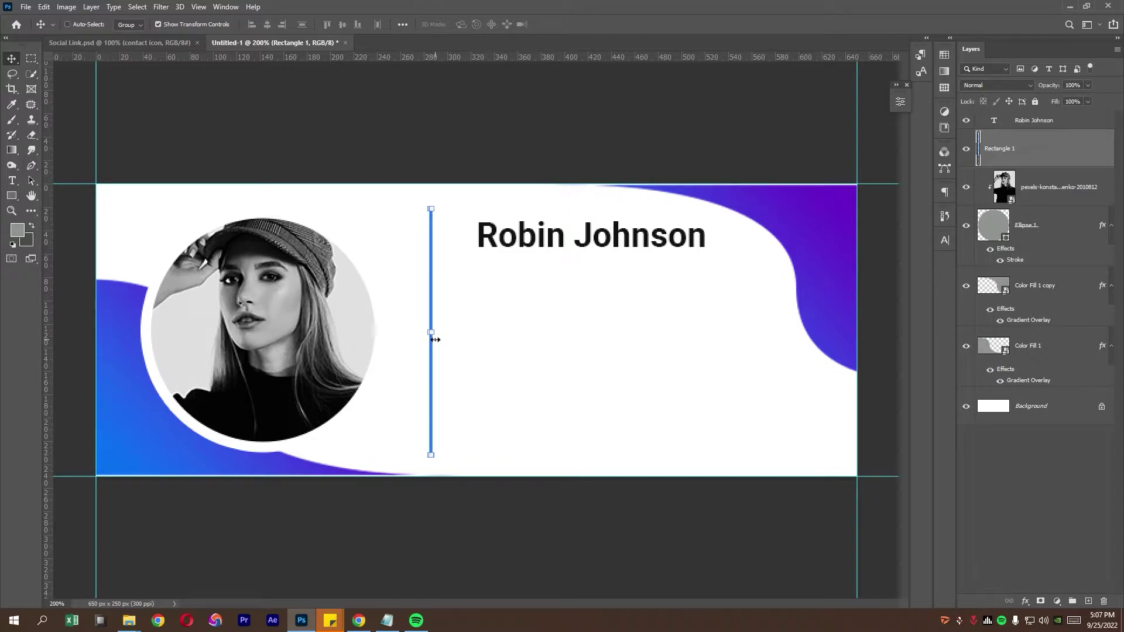
# Adjust the name's font size and move it closer to the divider.
pyautogui.hotkey('alt', ']')
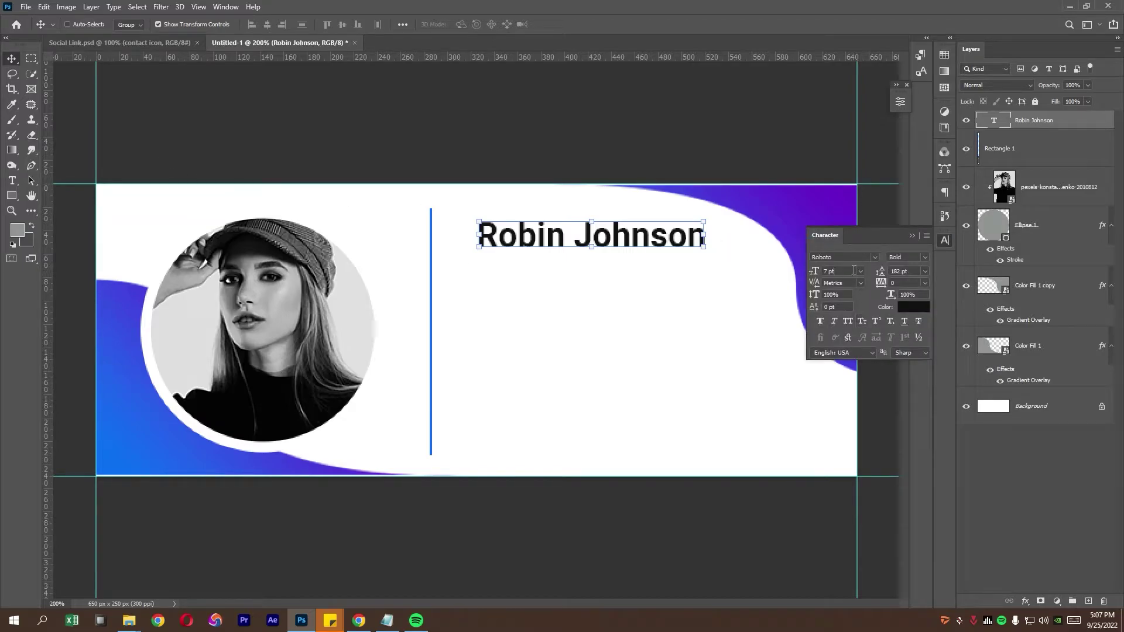
pyautogui.click(854, 271)
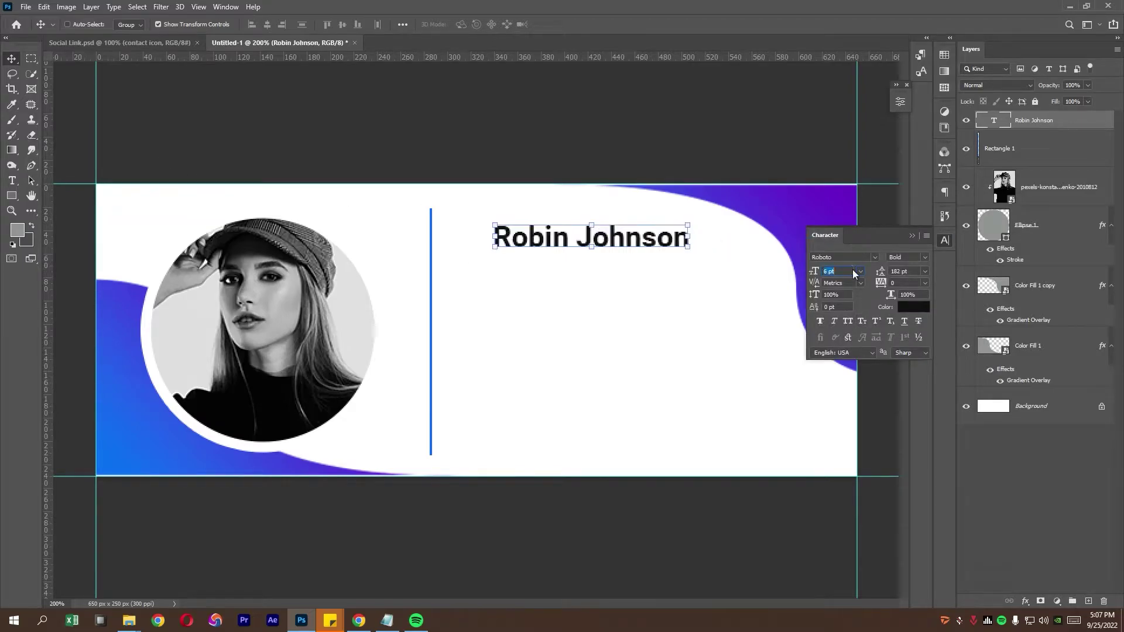
pyautogui.click(914, 235)
pyautogui.moveTo(607, 246); pyautogui.dragTo(578, 253)
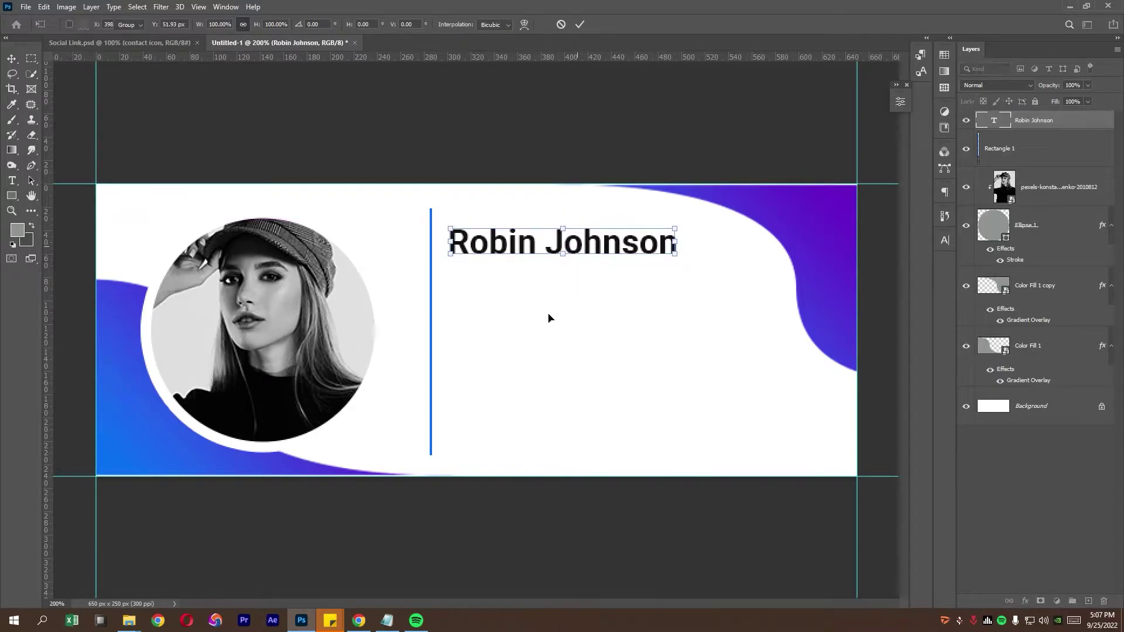
# Add the 'Founder | Writter' job title text copied from the notes below the name.
pyautogui.click(14, 186)
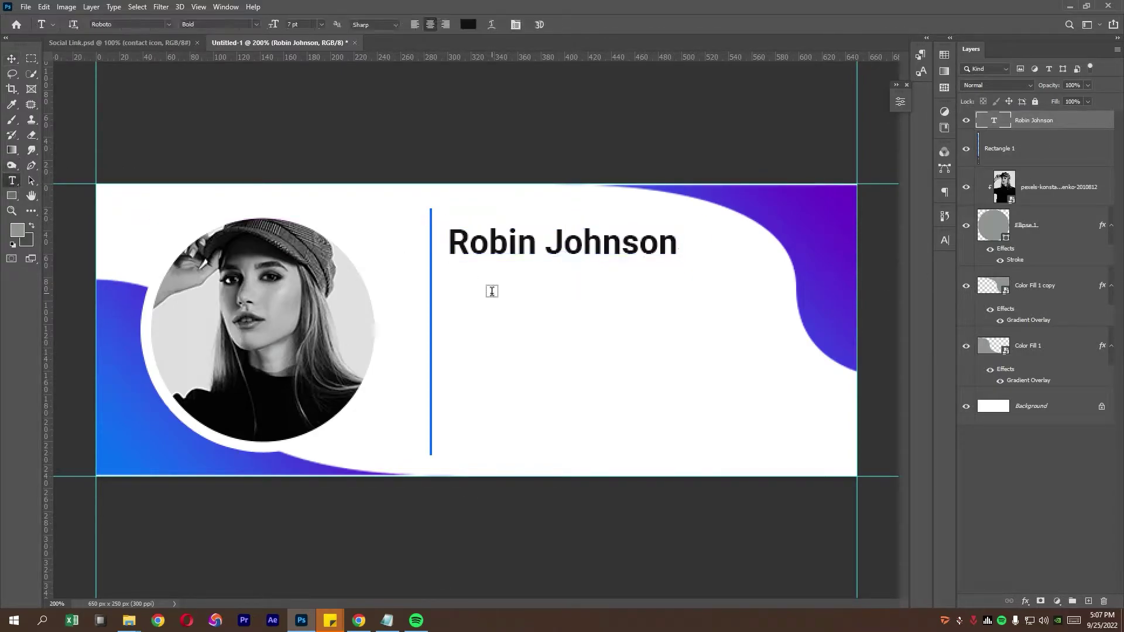
pyautogui.click(489, 291)
pyautogui.click(387, 620)
pyautogui.moveTo(273, 196); pyautogui.dragTo(111, 195)
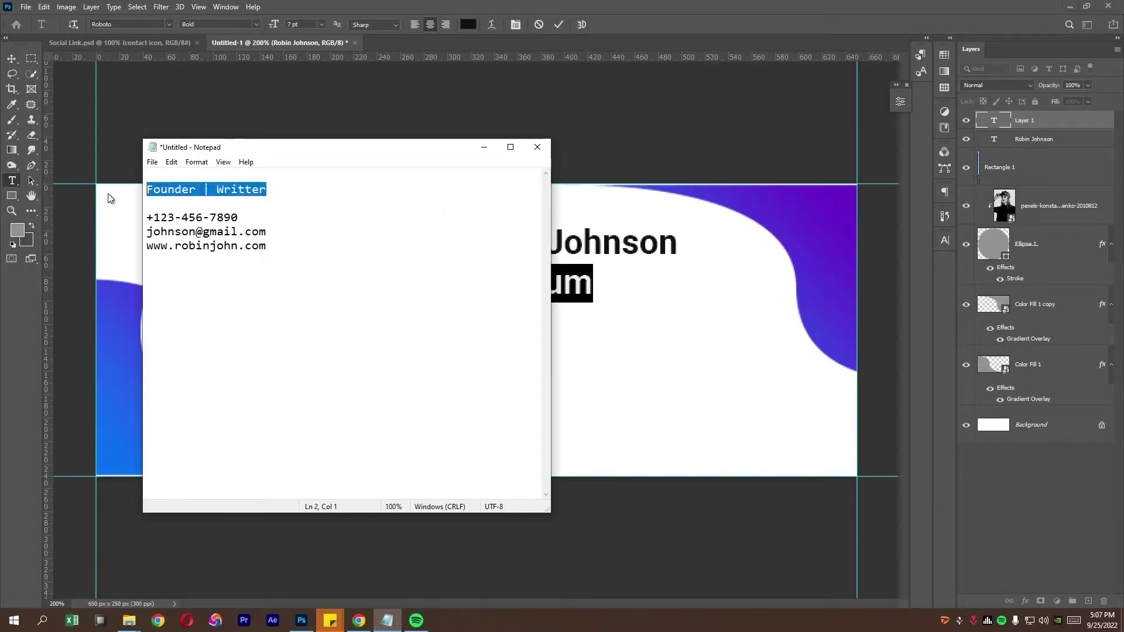
pyautogui.hotkey('ctrl', 'c')
pyautogui.hotkey('alt', 'Tab')
pyautogui.hotkey('ctrl', 'v')
pyautogui.click(10, 62)
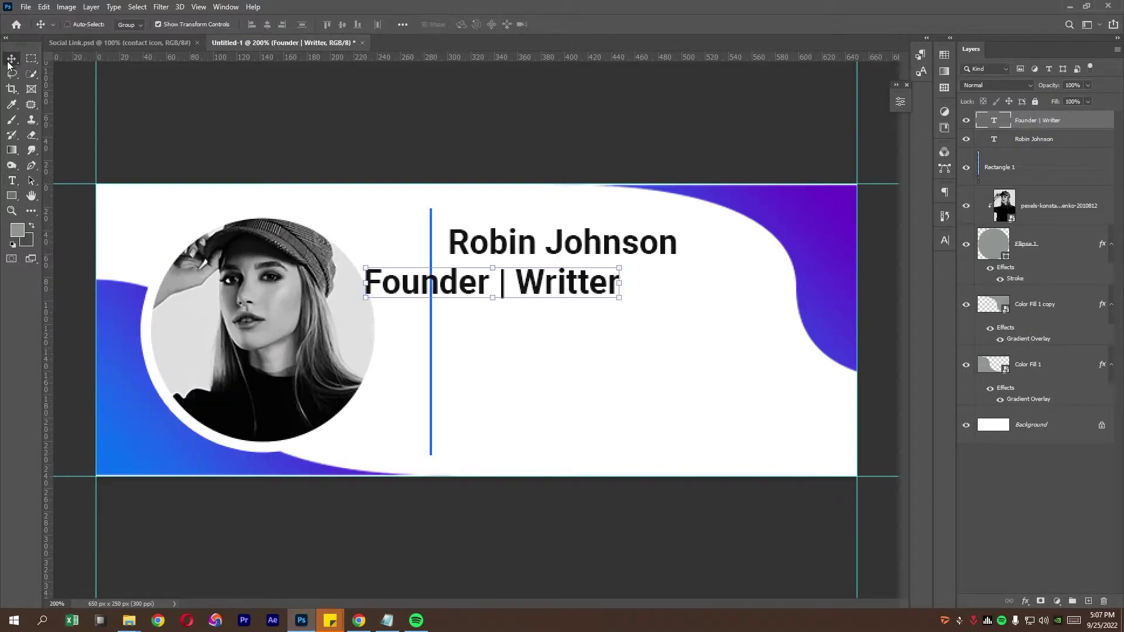
# Set the job title's font weight to Roboto Regular.
pyautogui.click(945, 240)
pyautogui.click(930, 258)
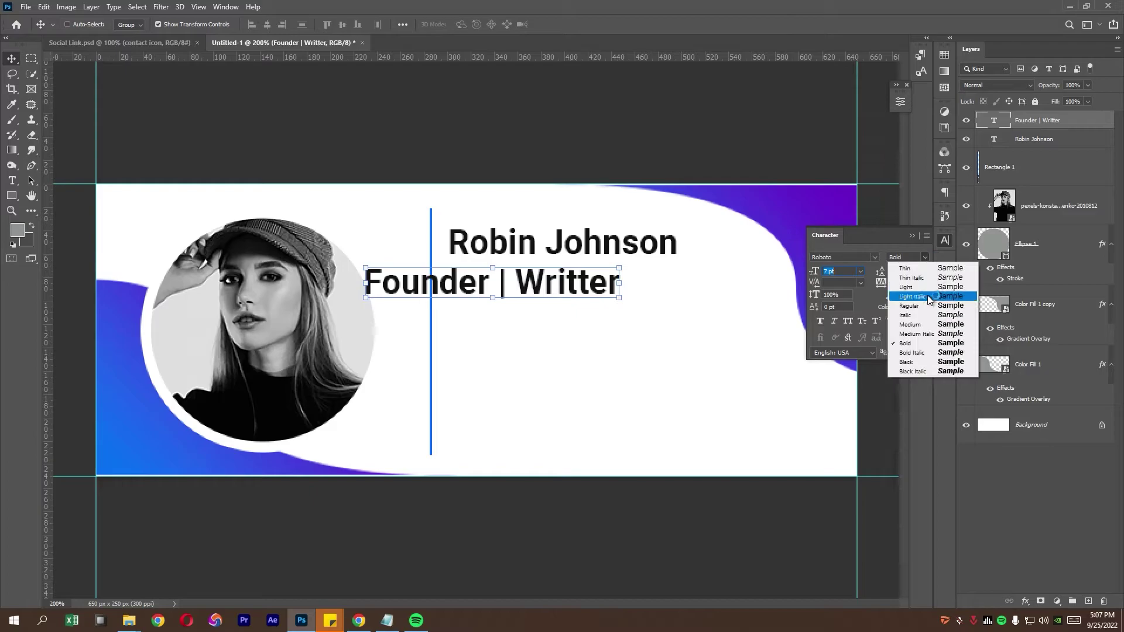
pyautogui.click(928, 304)
pyautogui.hotkey('ctrl', 't')
# Shrink the job title to 4 pt and align it directly under the name.
pyautogui.moveTo(521, 287); pyautogui.dragTo(604, 282)
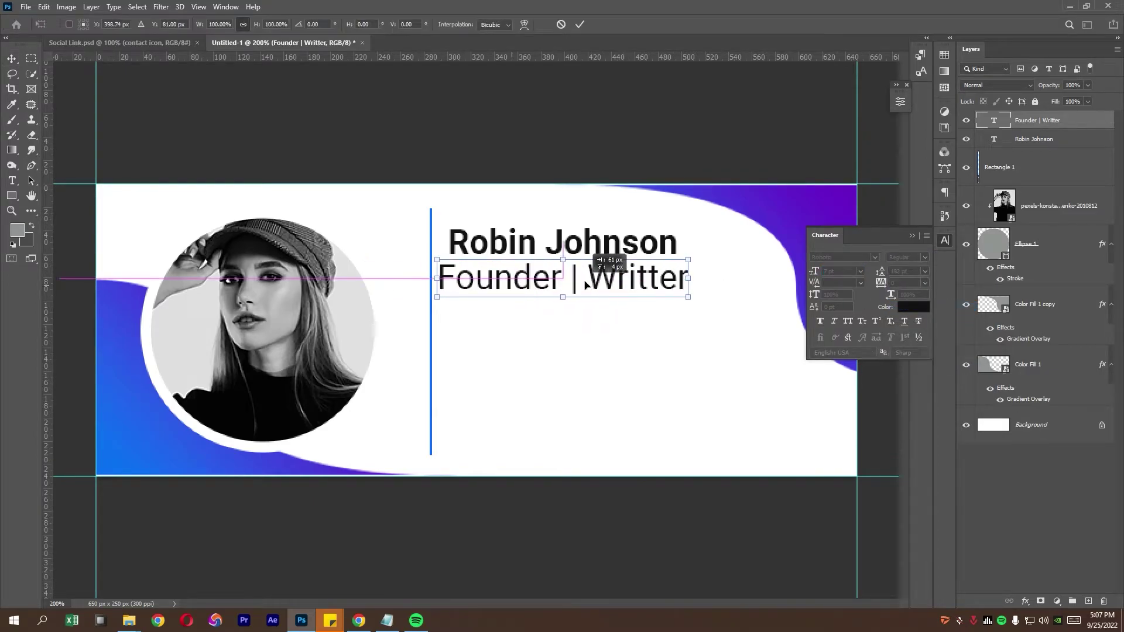
pyautogui.press('Return')
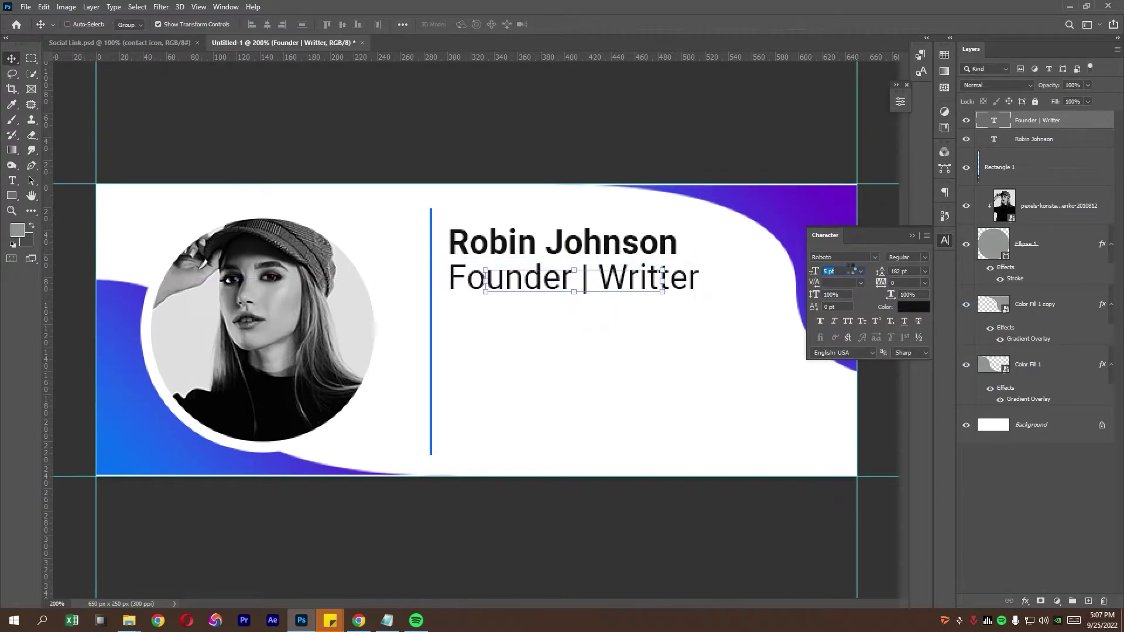
pyautogui.press('Down')
pyautogui.press('Down')
pyautogui.press('Down')
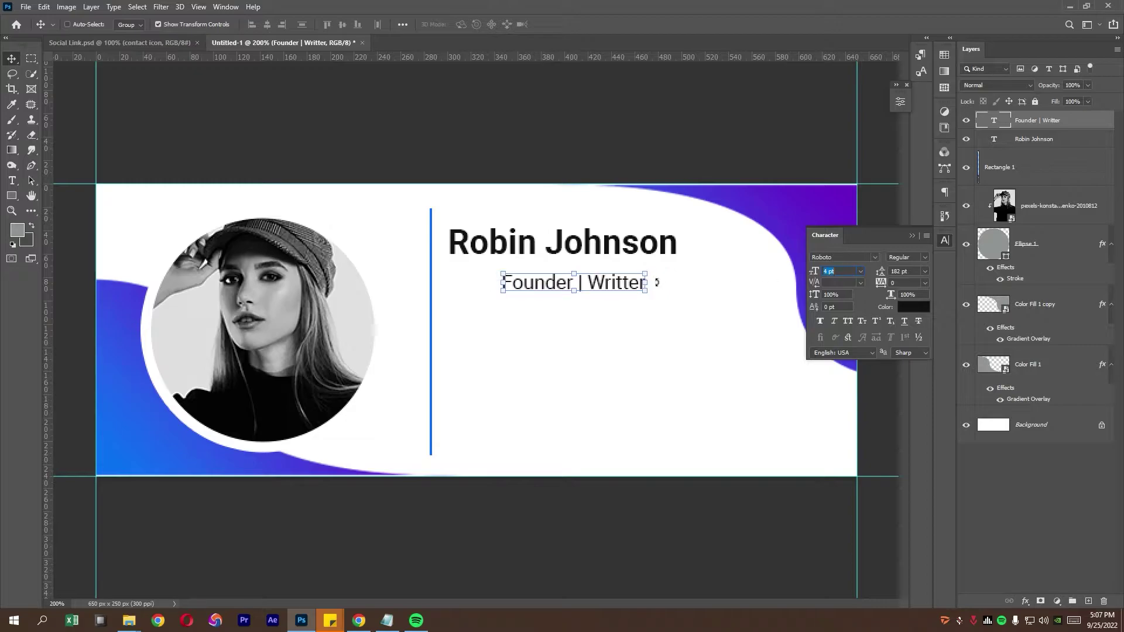
pyautogui.moveTo(589, 289)
pyautogui.mouseDown()
pyautogui.moveTo(534, 279)
pyautogui.moveTo(565, 274)
pyautogui.mouseUp()
pyautogui.press('Return')
pyautogui.click(26, 65)
pyautogui.hotkey('ctrl', '-')
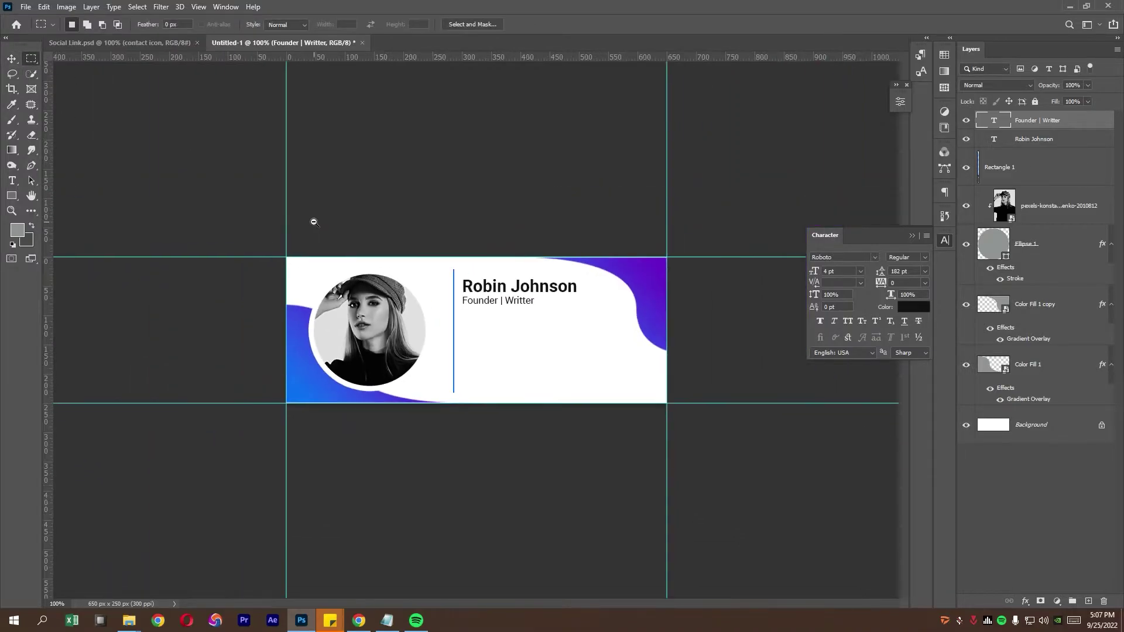
pyautogui.hotkey('ctrl', 'Down')
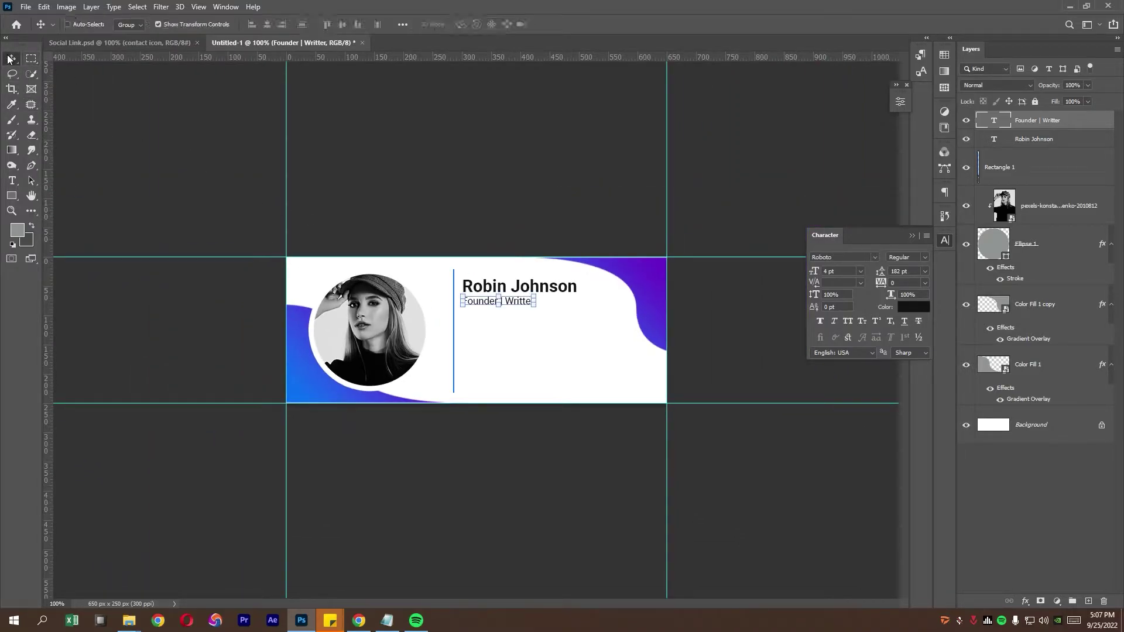
pyautogui.hotkey('ctrl', '+')
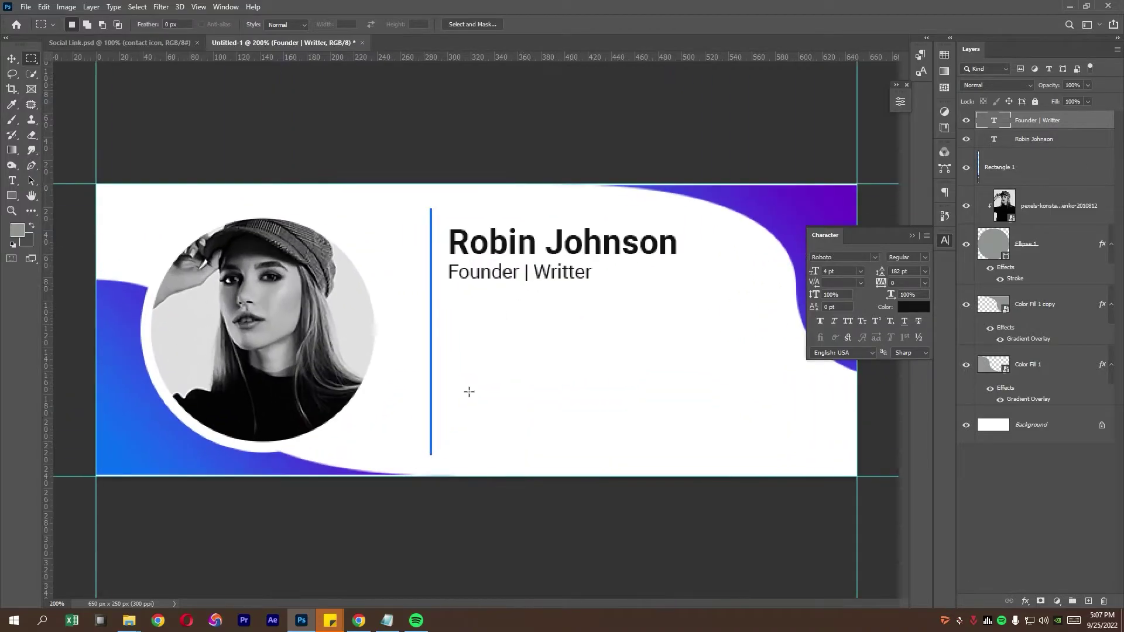
# Copy the contact icon group from Social Link.psd into the banner under the title.
pyautogui.click(119, 43)
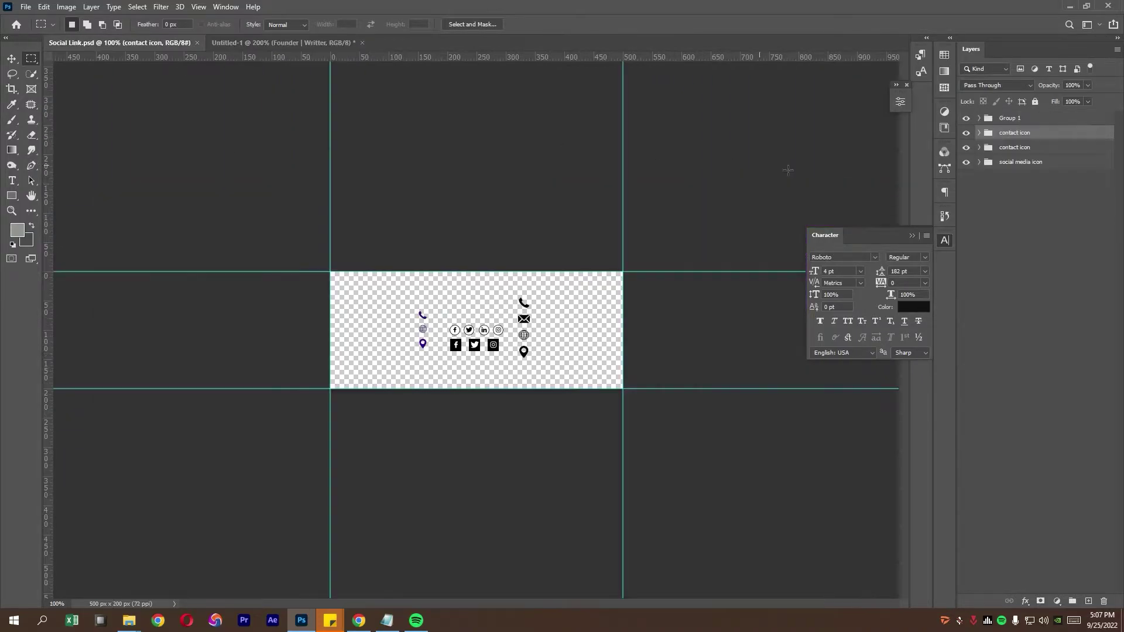
pyautogui.hotkey('ctrl', 'Down')
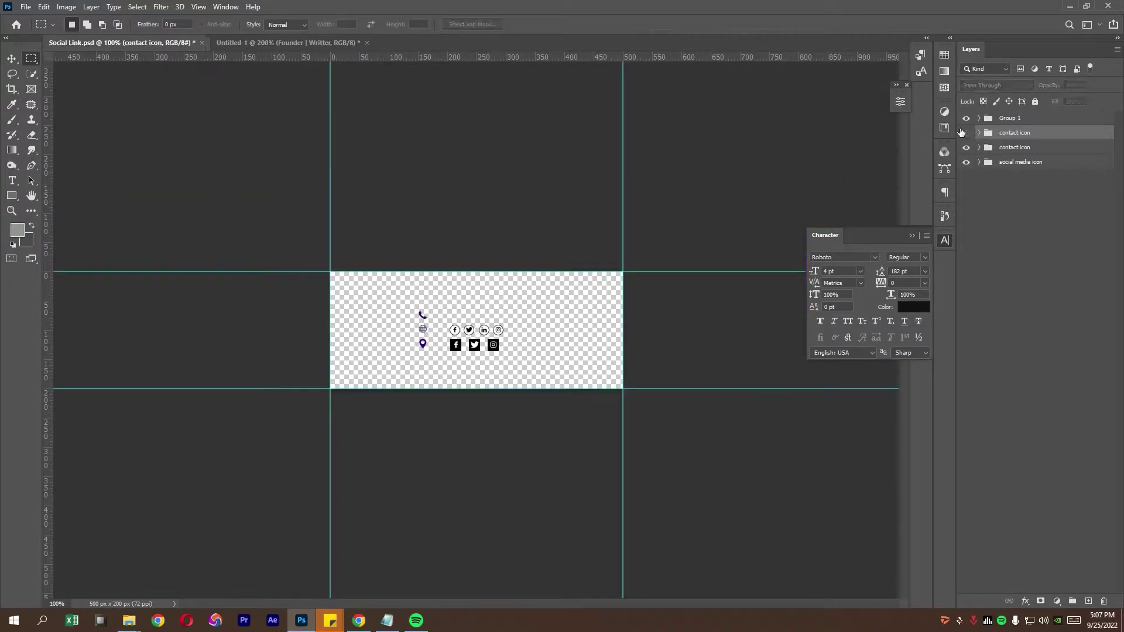
pyautogui.click(12, 60)
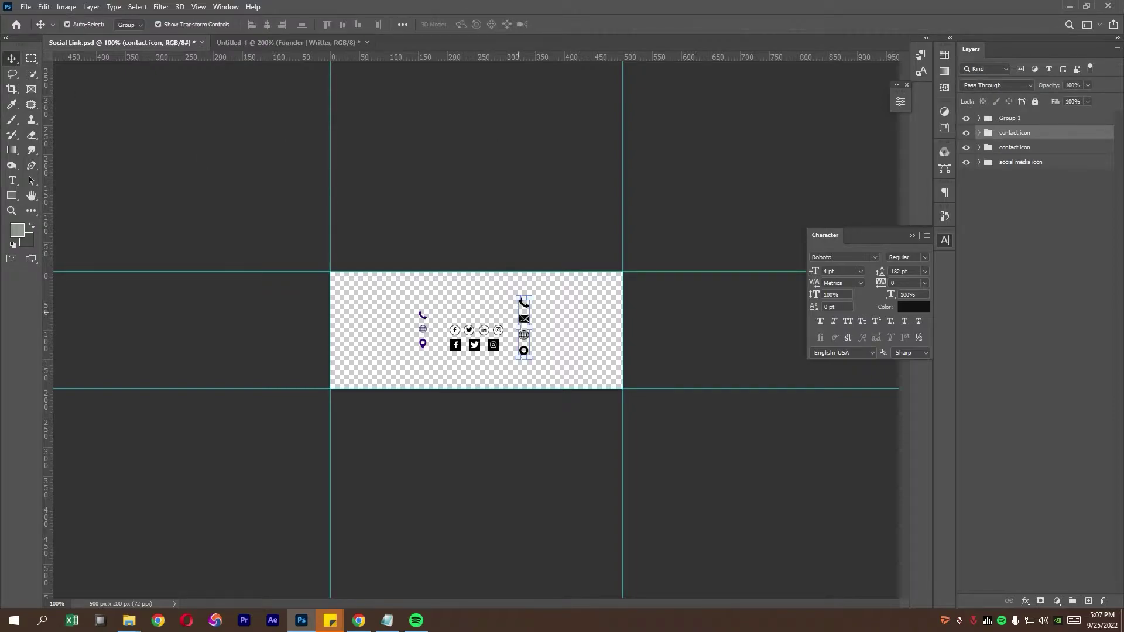
pyautogui.moveTo(523, 327); pyautogui.dragTo(465, 370)
pyautogui.press('Return')
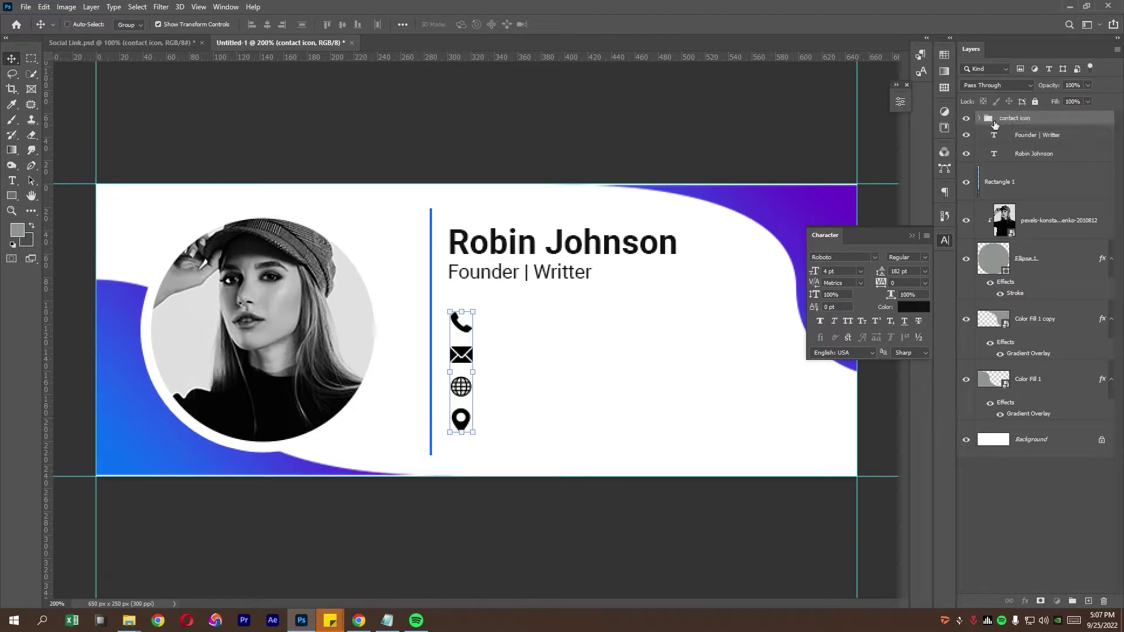
# Group the title, name and divider layers, then group the photo, circle and wave layers.
pyautogui.click(1021, 137)
pyautogui.keyDown('shift'); pyautogui.click(1024, 187); pyautogui.keyUp('shift')
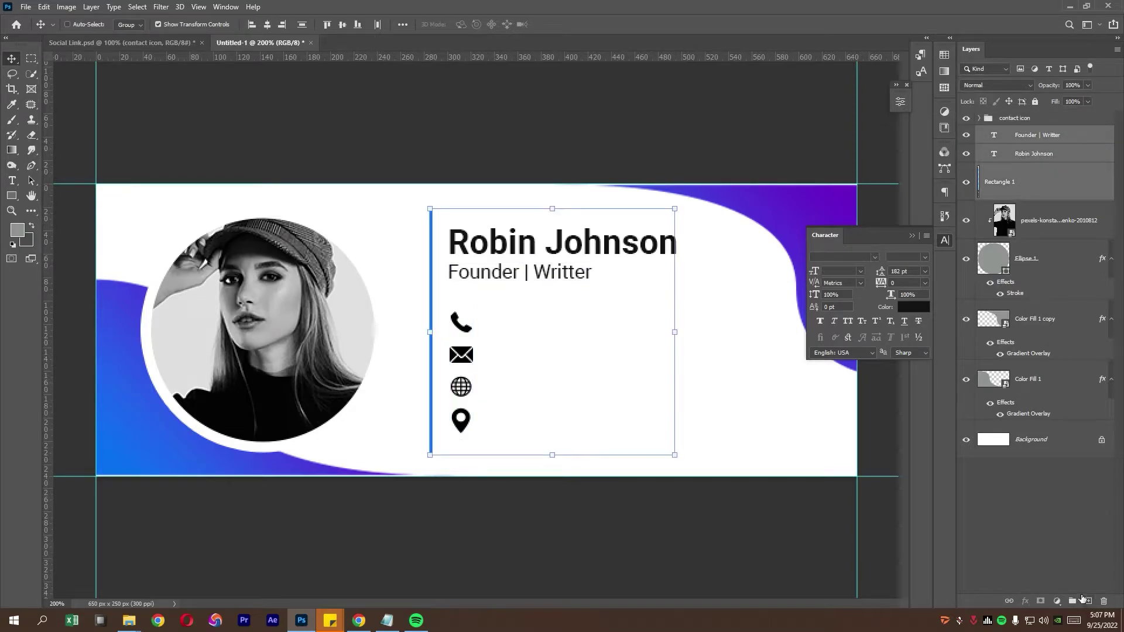
pyautogui.click(1072, 600)
pyautogui.click(1048, 167)
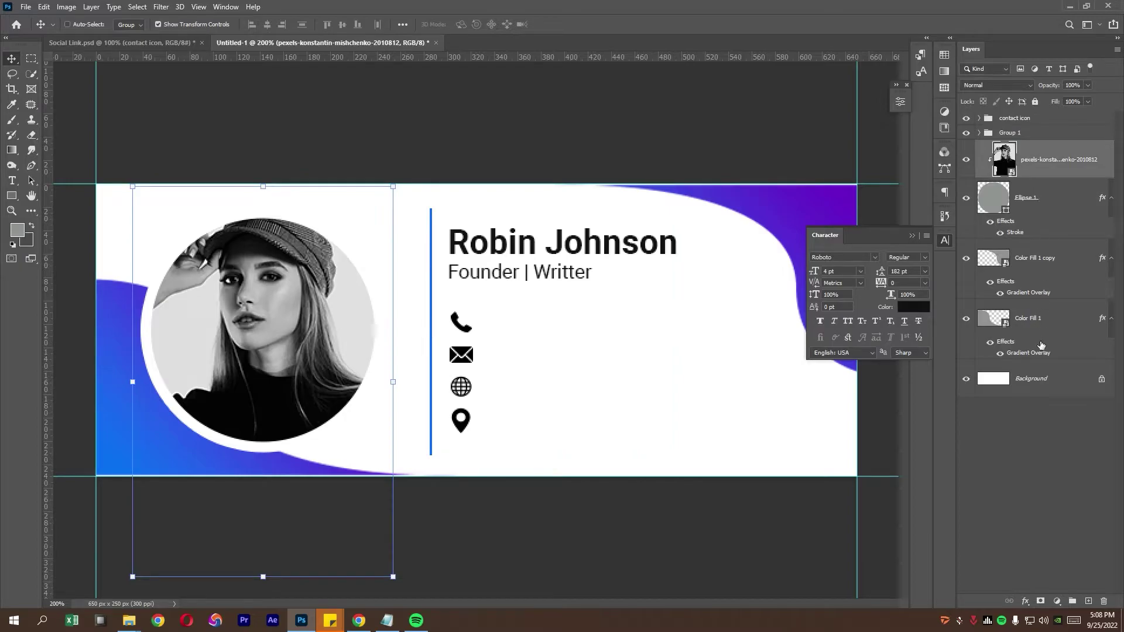
pyautogui.keyDown('shift'); pyautogui.click(1040, 345); pyautogui.keyUp('shift')
pyautogui.click(1072, 600)
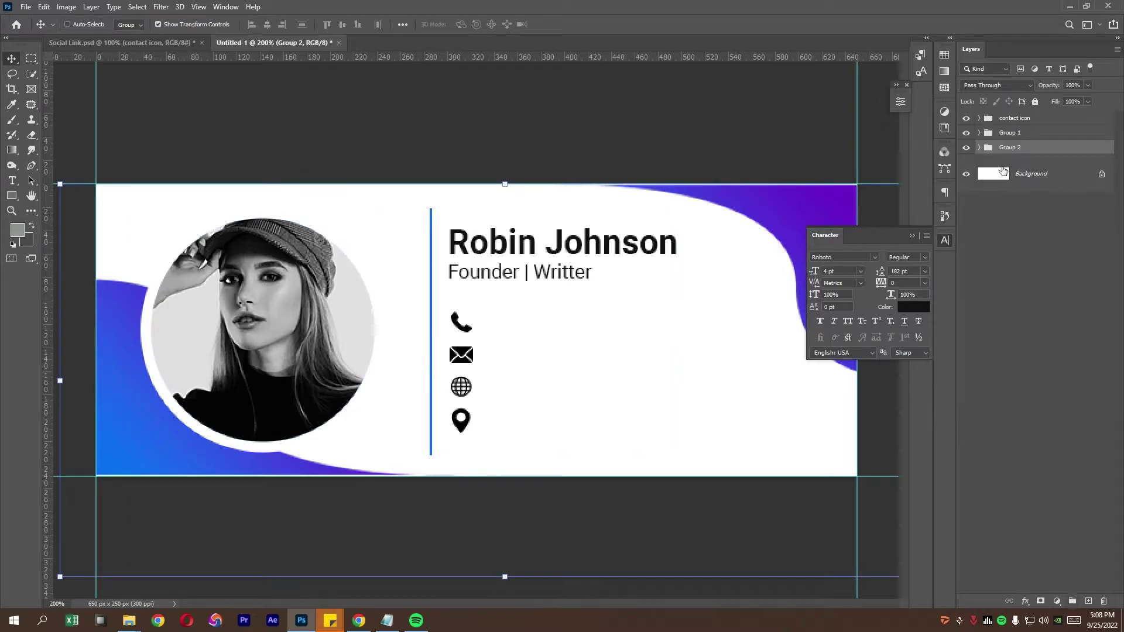
# Delete the location pin icon from the contact icon group.
pyautogui.click(989, 119)
pyautogui.click(1047, 264)
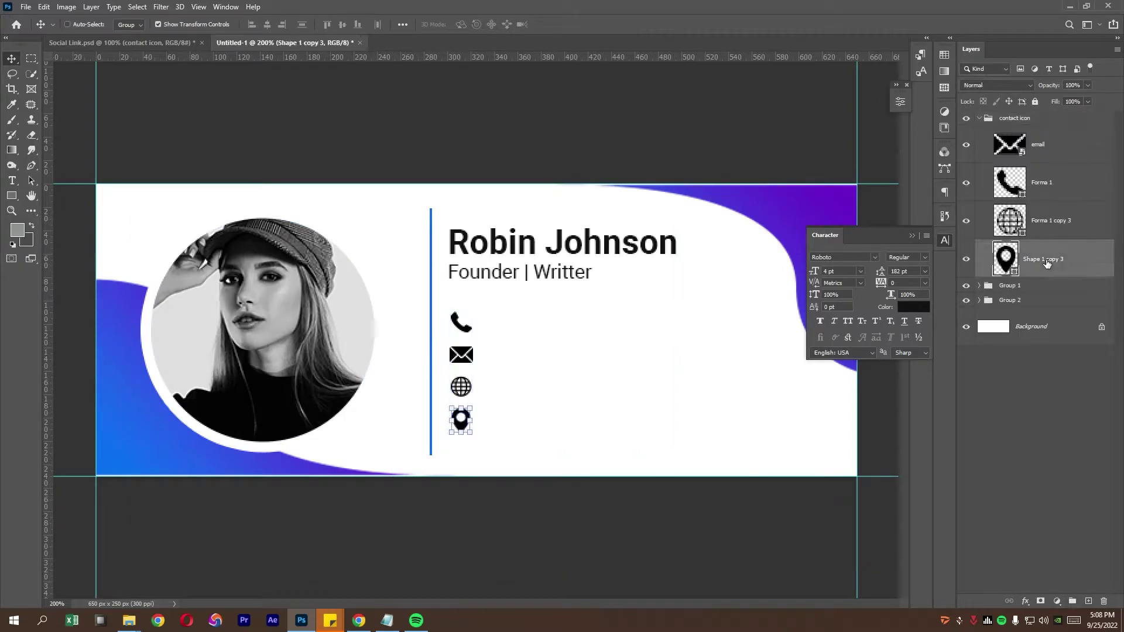
pyautogui.press('Delete')
pyautogui.click(1067, 157)
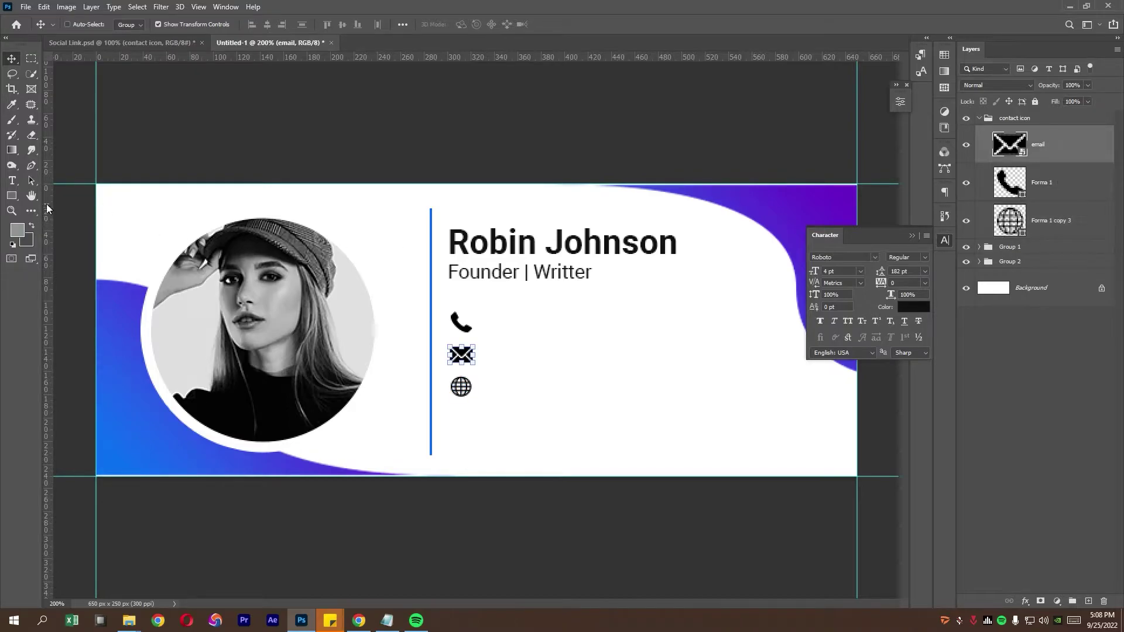
# Add the phone number from the notes as text beside the phone icon.
pyautogui.click(12, 181)
pyautogui.click(503, 329)
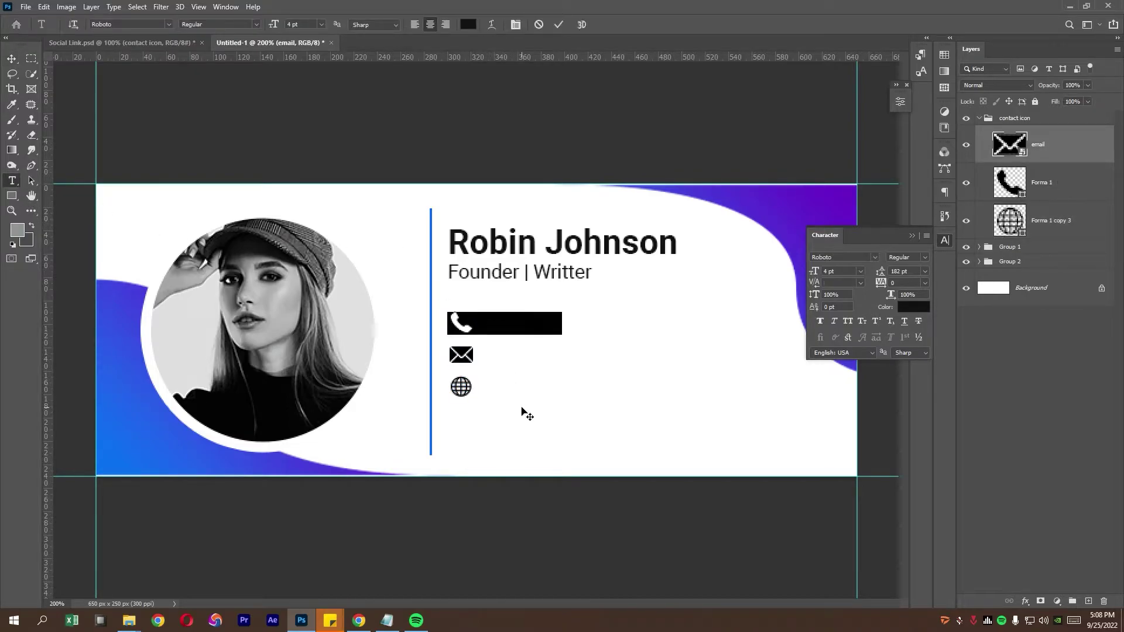
pyautogui.click(388, 620)
pyautogui.moveTo(255, 218); pyautogui.dragTo(90, 219)
pyautogui.hotkey('ctrl', 'c')
pyautogui.hotkey('alt', 'Tab')
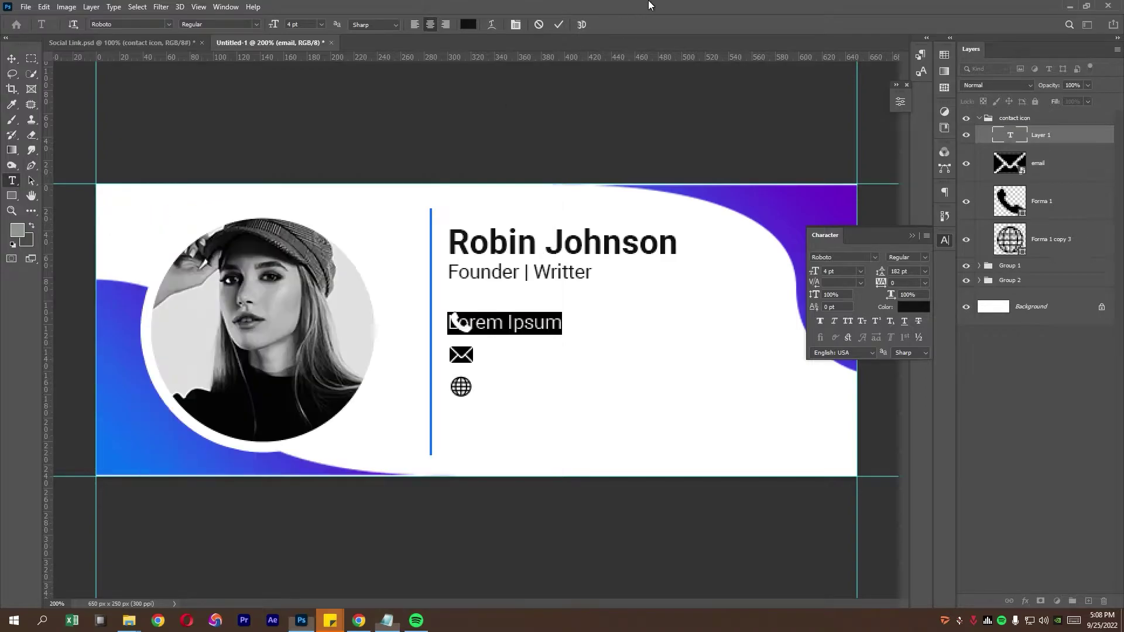
pyautogui.hotkey('ctrl', 'v')
pyautogui.click(12, 59)
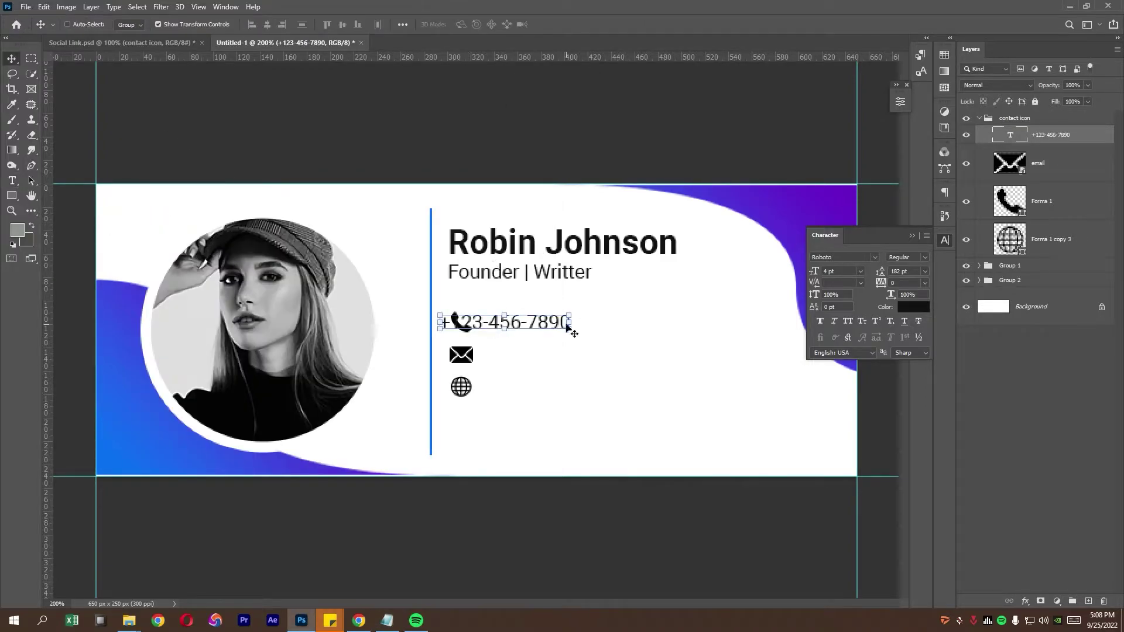
pyautogui.moveTo(521, 323); pyautogui.dragTo(567, 323)
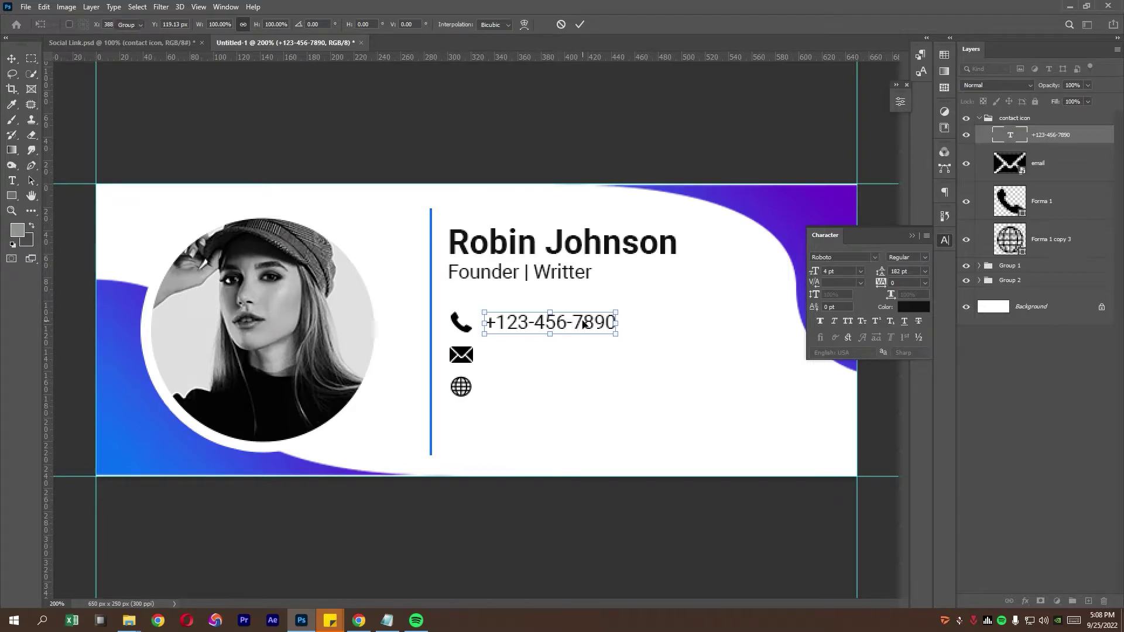
pyautogui.press('Return')
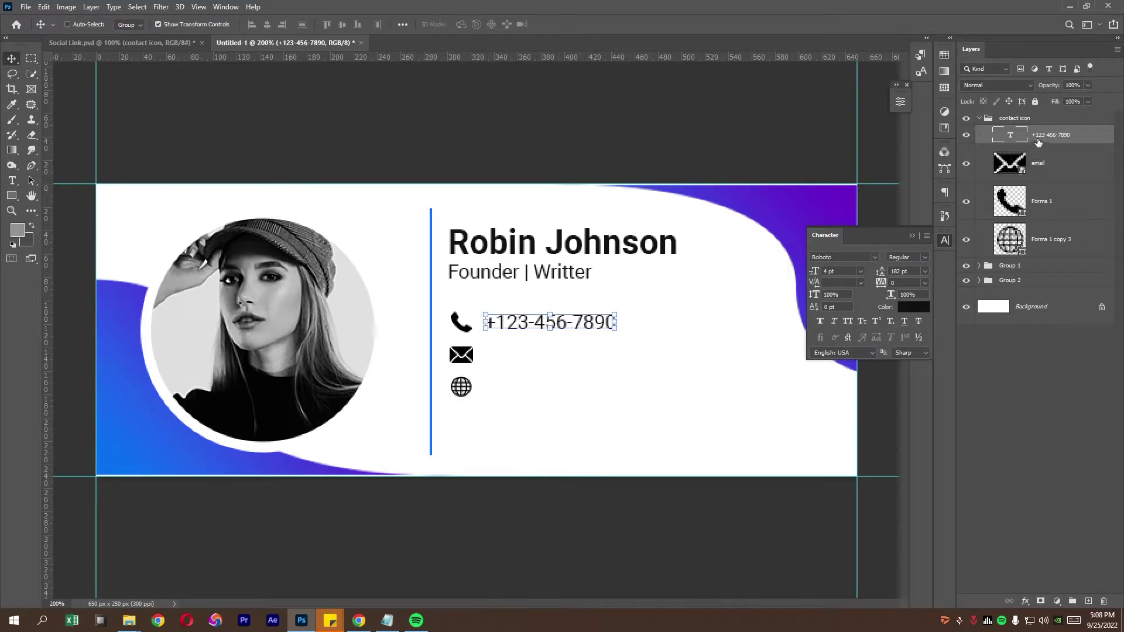
# Add the e-mail address from the notes as text beside the envelope icon.
pyautogui.click(12, 181)
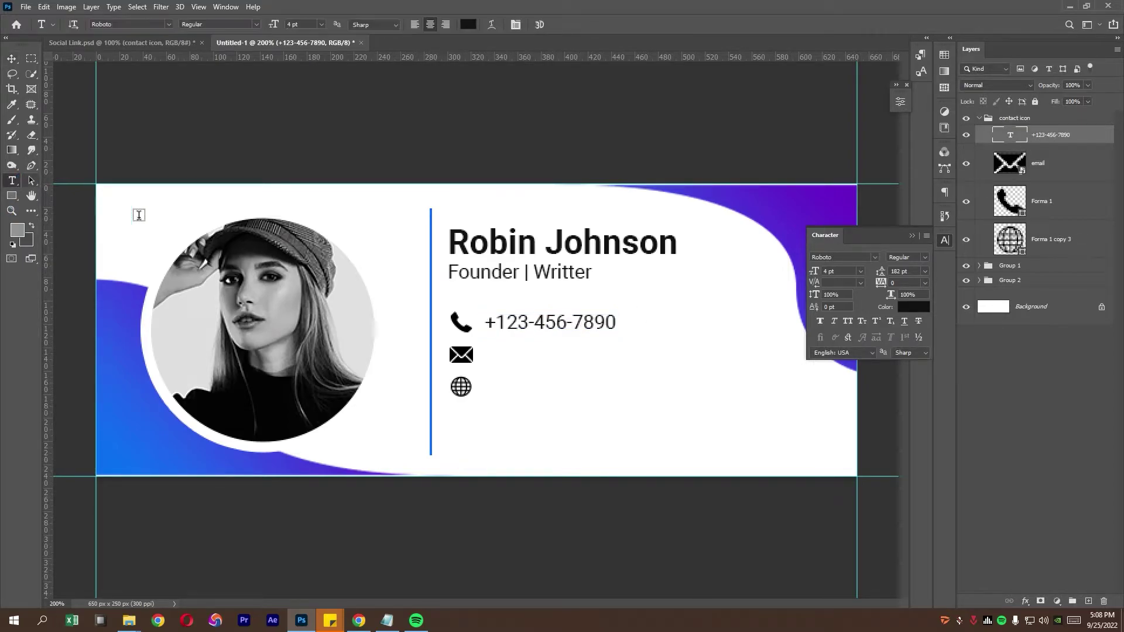
pyautogui.click(498, 355)
pyautogui.click(387, 620)
pyautogui.moveTo(266, 231); pyautogui.dragTo(89, 235)
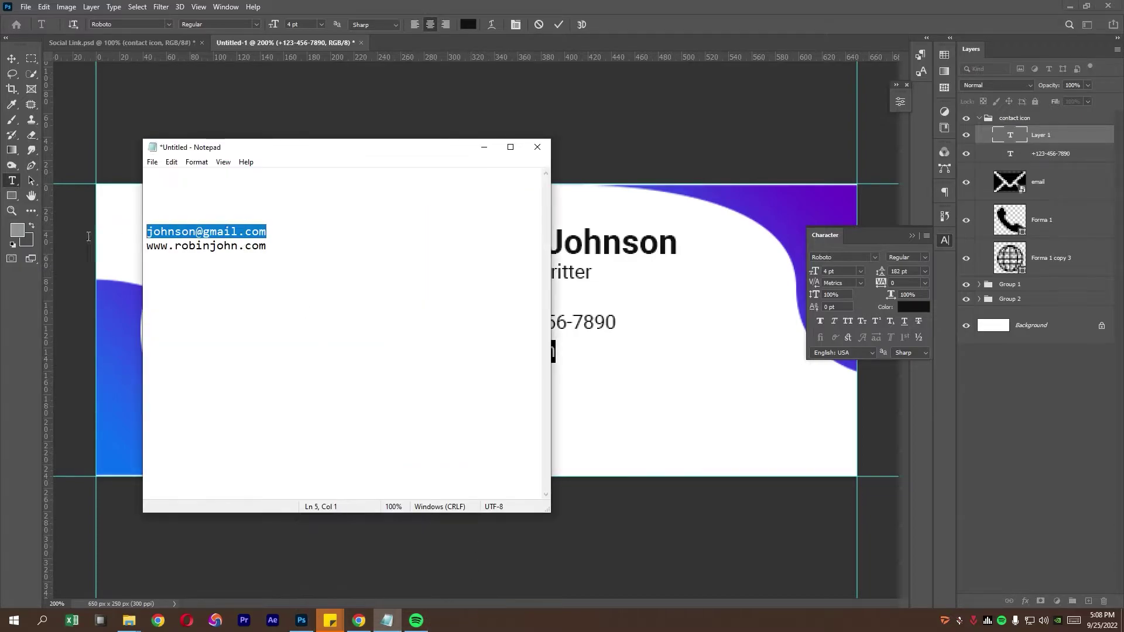
pyautogui.hotkey('ctrl', 'c')
pyautogui.hotkey('alt', 'Tab')
pyautogui.hotkey('ctrl', 'v')
pyautogui.hotkey('ctrl', 'Return')
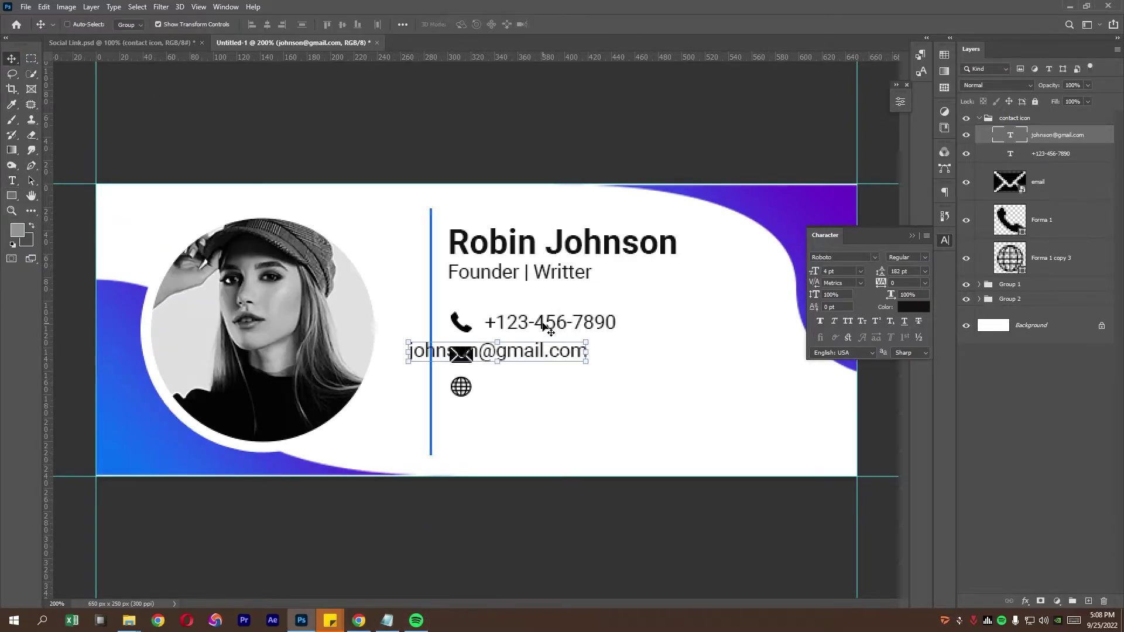
pyautogui.moveTo(534, 351); pyautogui.dragTo(611, 354)
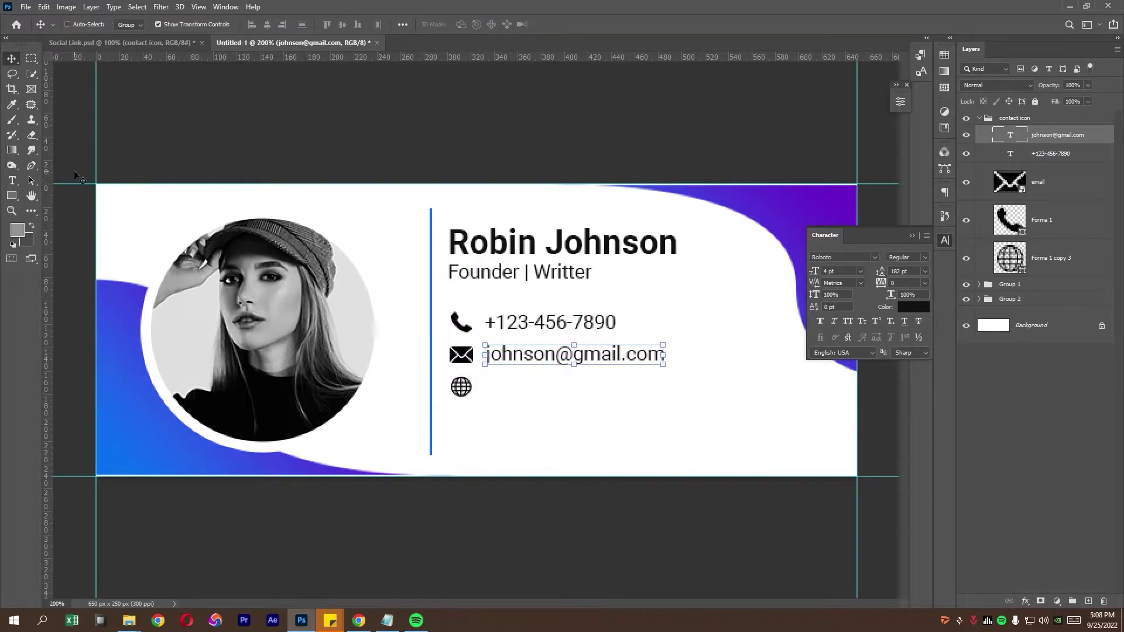
# Add the website address from the notes as text beside the globe icon.
pyautogui.click(12, 180)
pyautogui.click(490, 388)
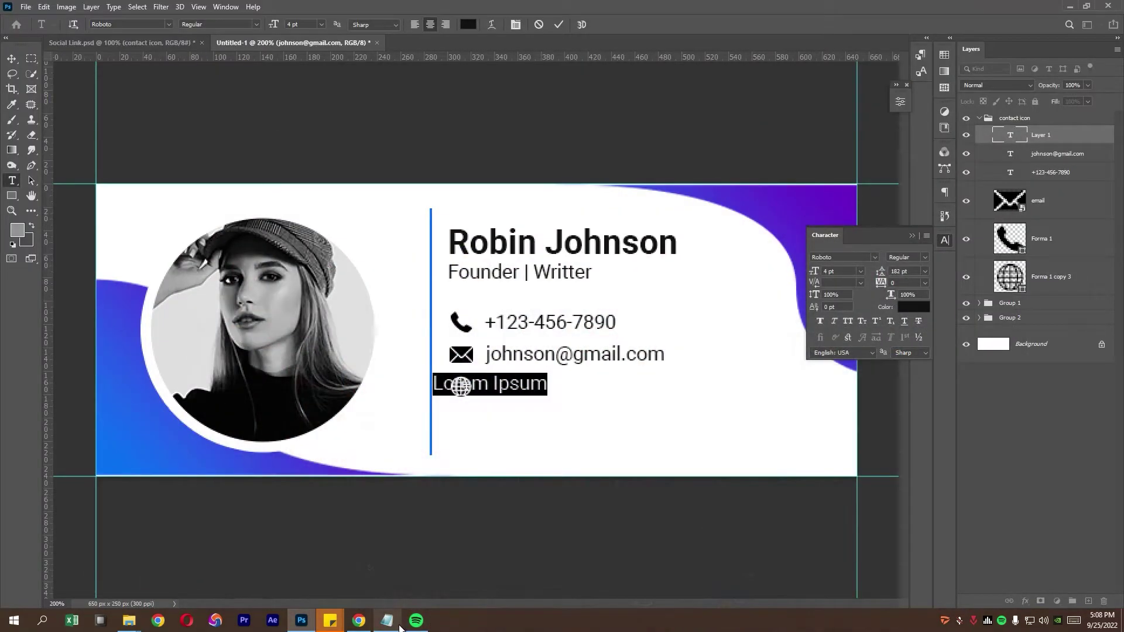
pyautogui.click(387, 620)
pyautogui.hotkey('ctrl', 'a')
pyautogui.hotkey('ctrl', 'x')
pyautogui.hotkey('alt', 'Tab')
pyautogui.hotkey('ctrl', 'v')
pyautogui.hotkey('ctrl', 'Return')
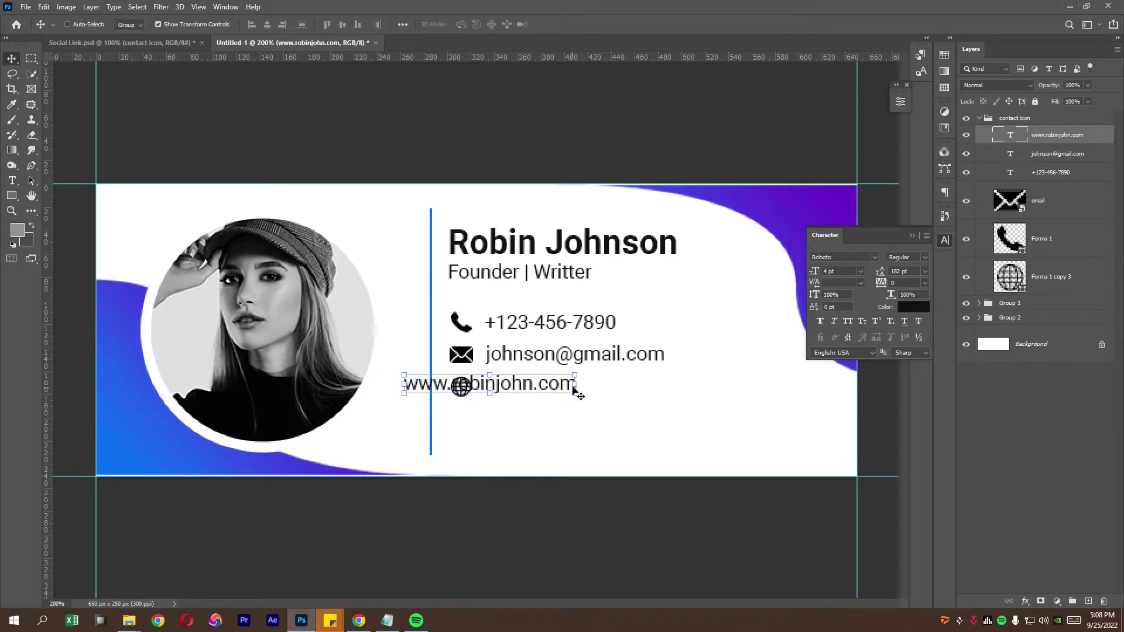
pyautogui.moveTo(546, 385); pyautogui.dragTo(626, 386)
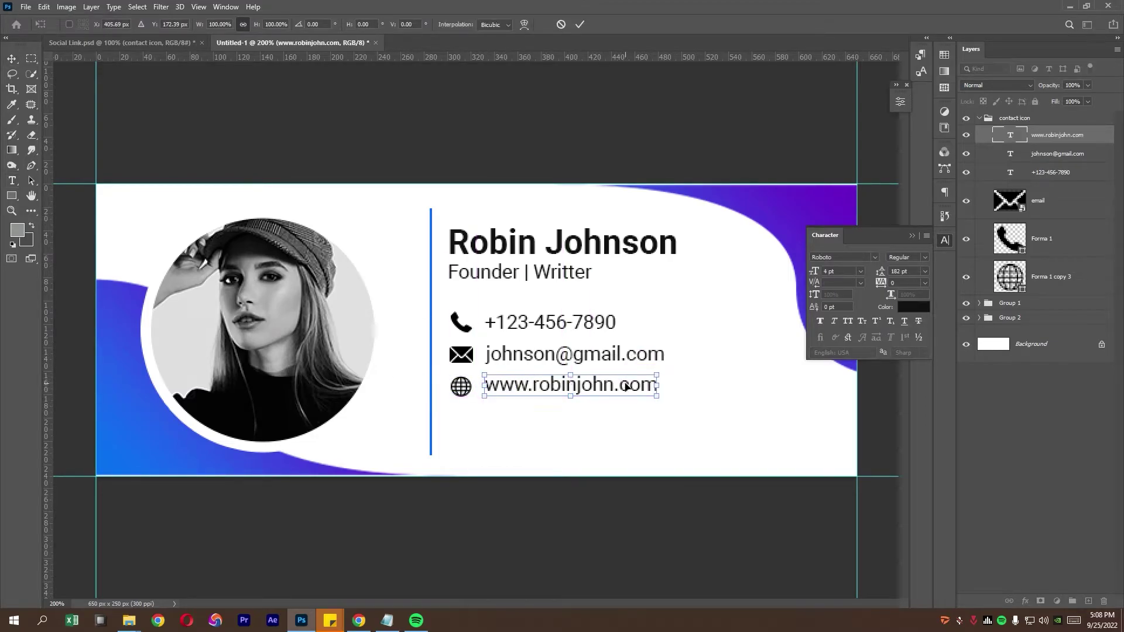
pyautogui.click(1052, 215)
# Even out the contact lines' spacing and reorder the website and e-mail text layers.
pyautogui.keyDown('shift'); pyautogui.click(1055, 283); pyautogui.keyUp('shift')
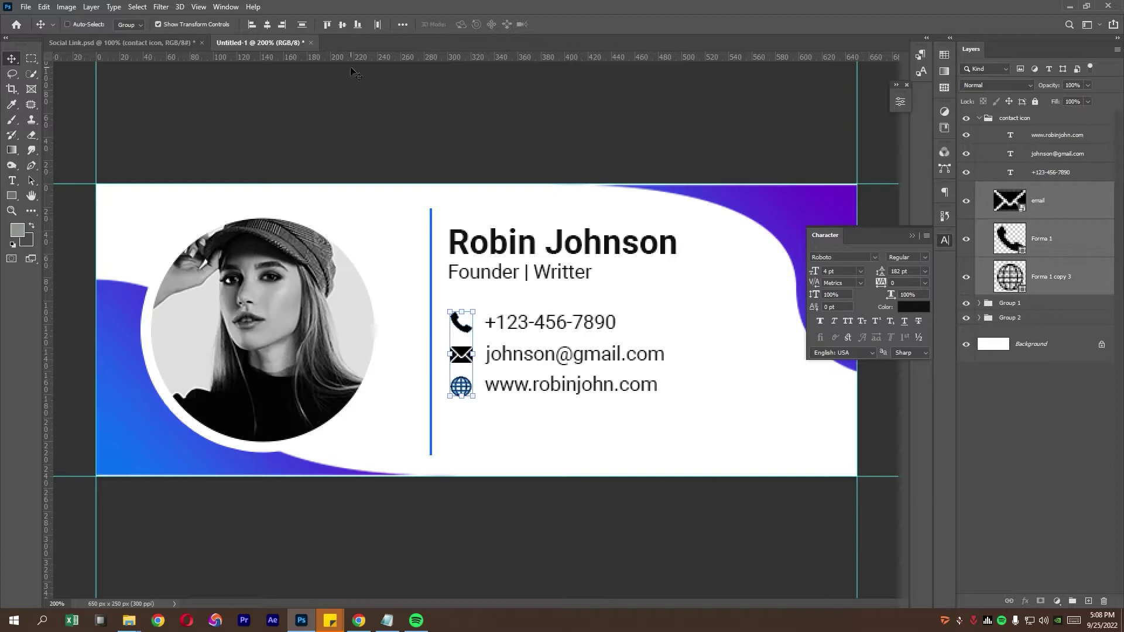
pyautogui.click(1050, 172)
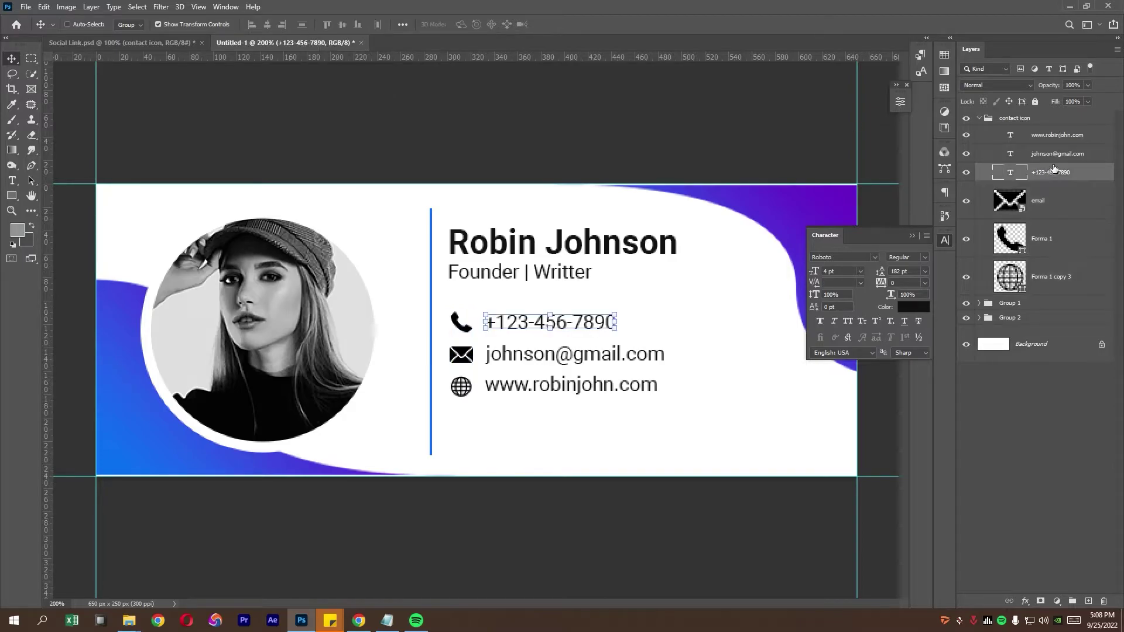
pyautogui.keyDown('shift'); pyautogui.click(1057, 134); pyautogui.keyUp('shift')
pyautogui.click(301, 26)
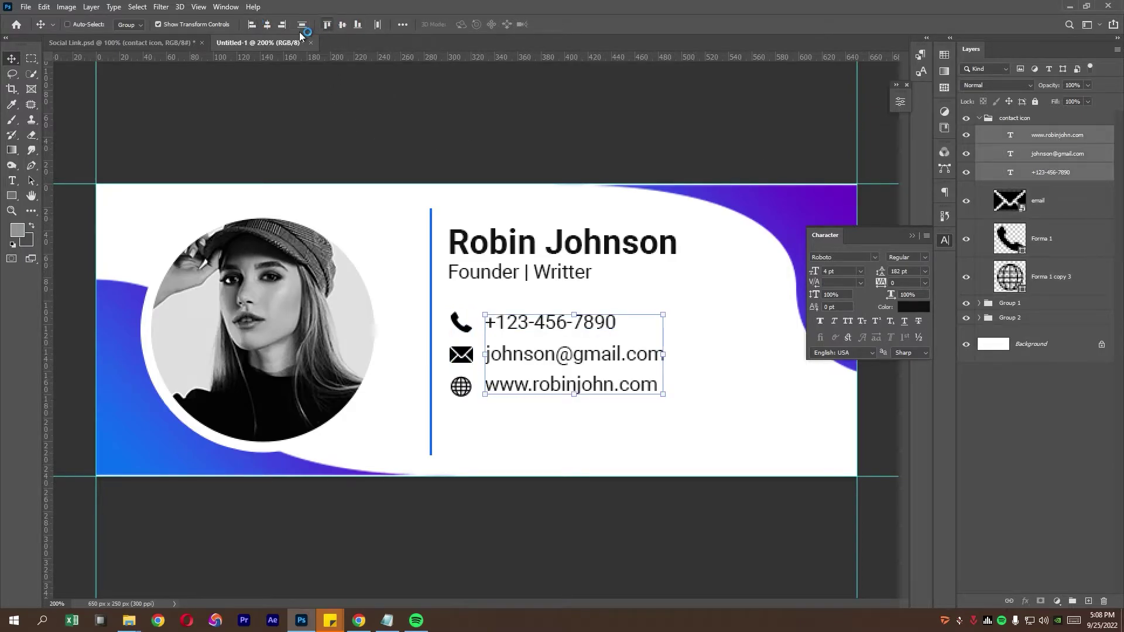
pyautogui.moveTo(1034, 135); pyautogui.dragTo(1077, 258)
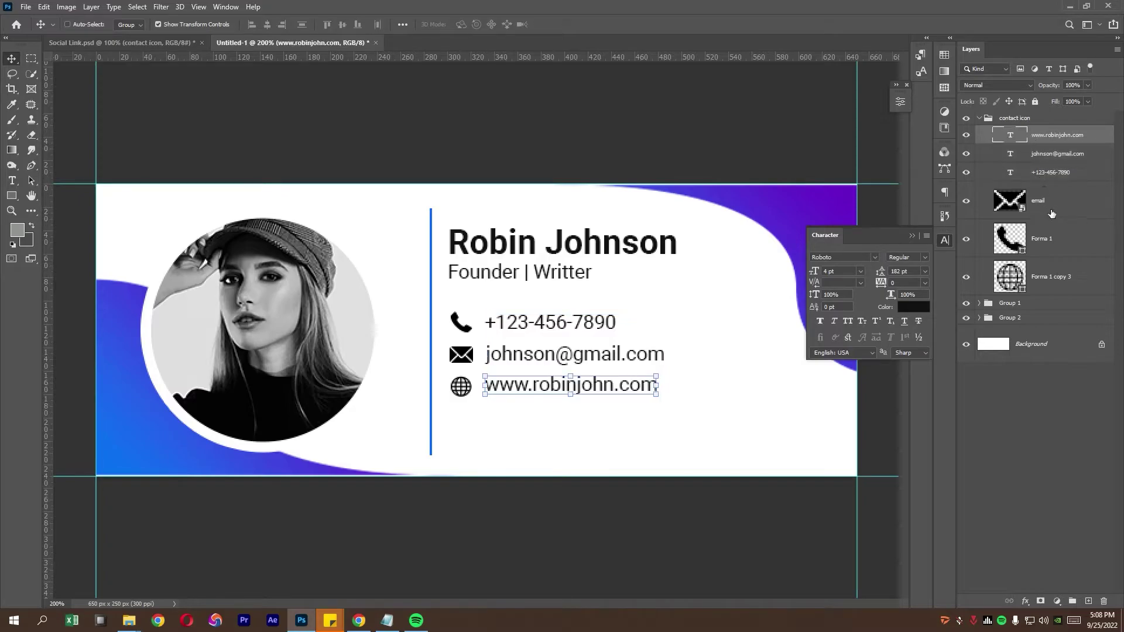
pyautogui.moveTo(1068, 135); pyautogui.dragTo(1065, 202)
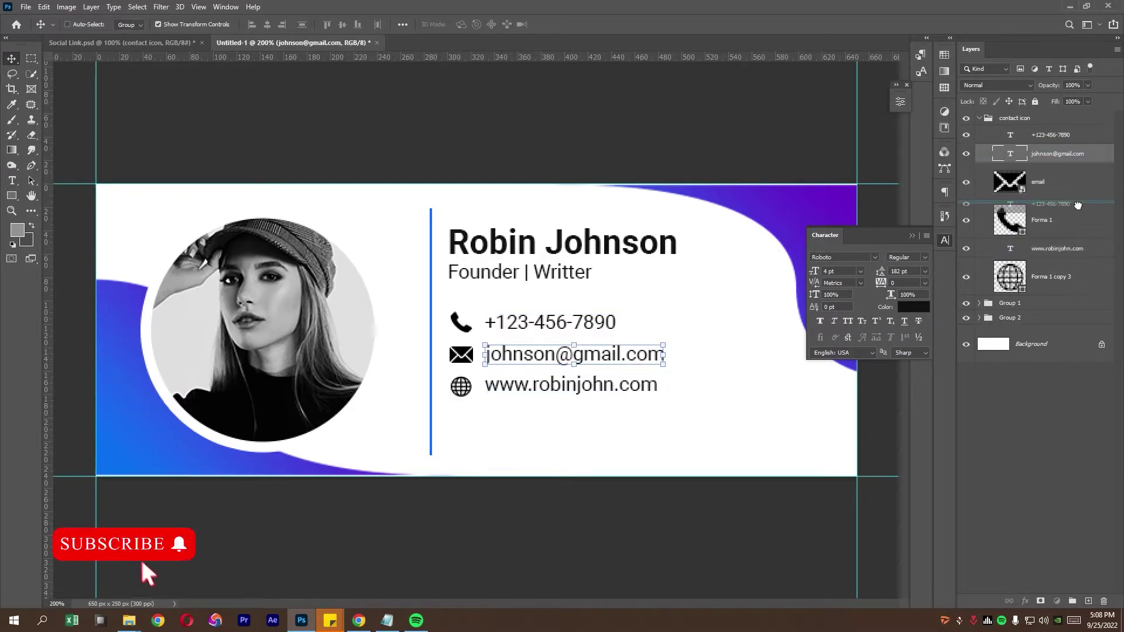
# Vertically center each contact text line with its matching icon.
pyautogui.keyDown('shift'); pyautogui.click(1062, 217); pyautogui.keyUp('shift')
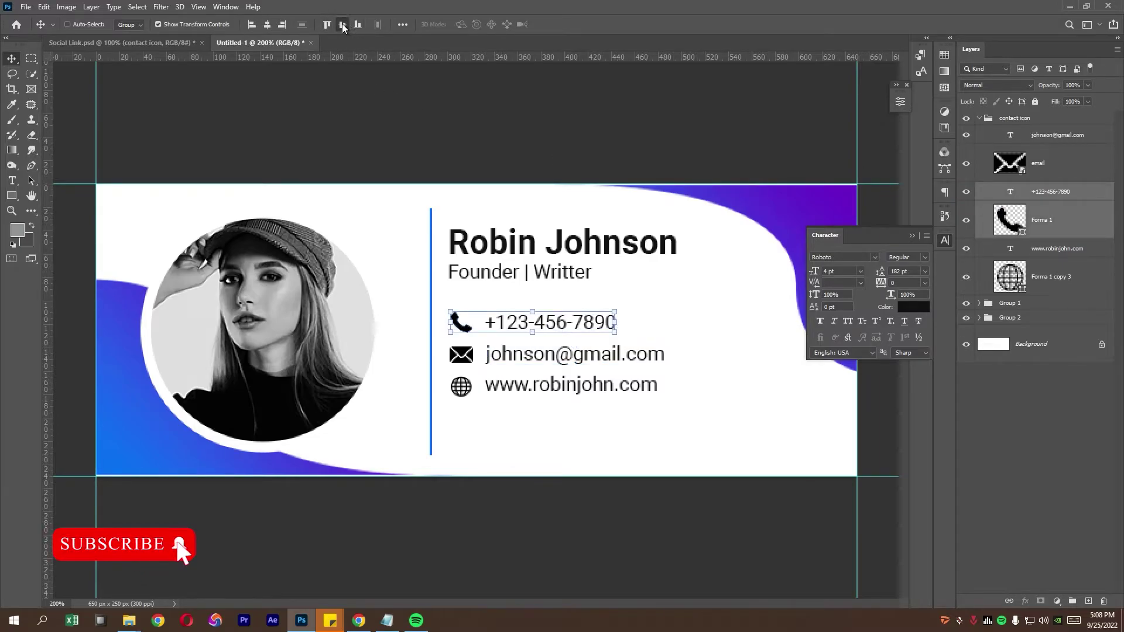
pyautogui.hotkey('alt', ']')
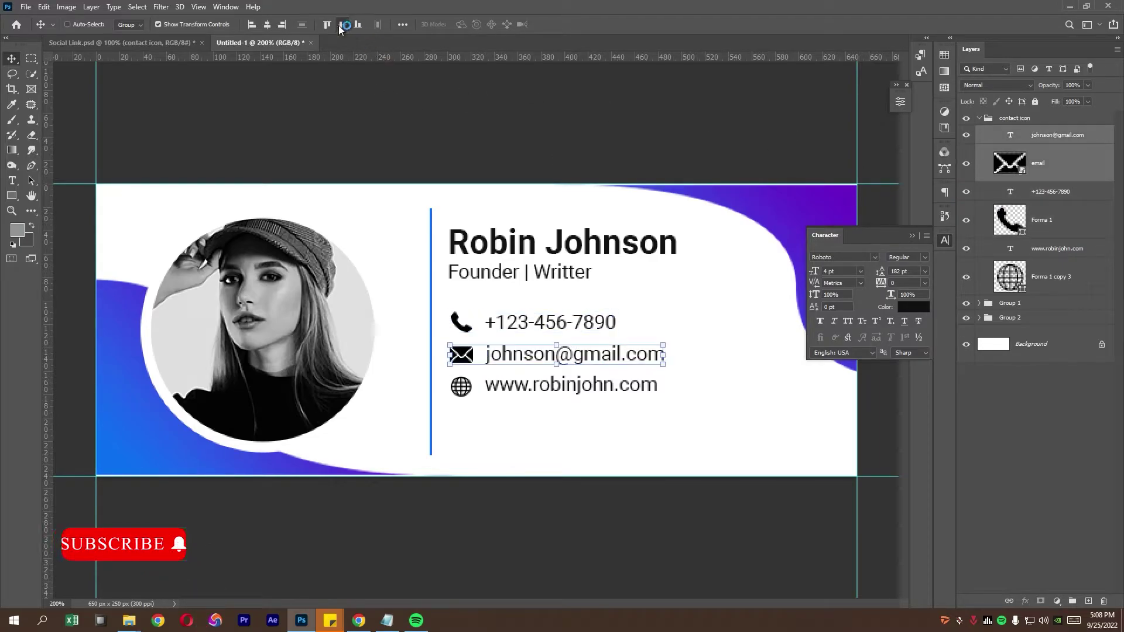
pyautogui.click(1058, 249)
pyautogui.keyDown('shift'); pyautogui.click(1050, 276); pyautogui.keyUp('shift')
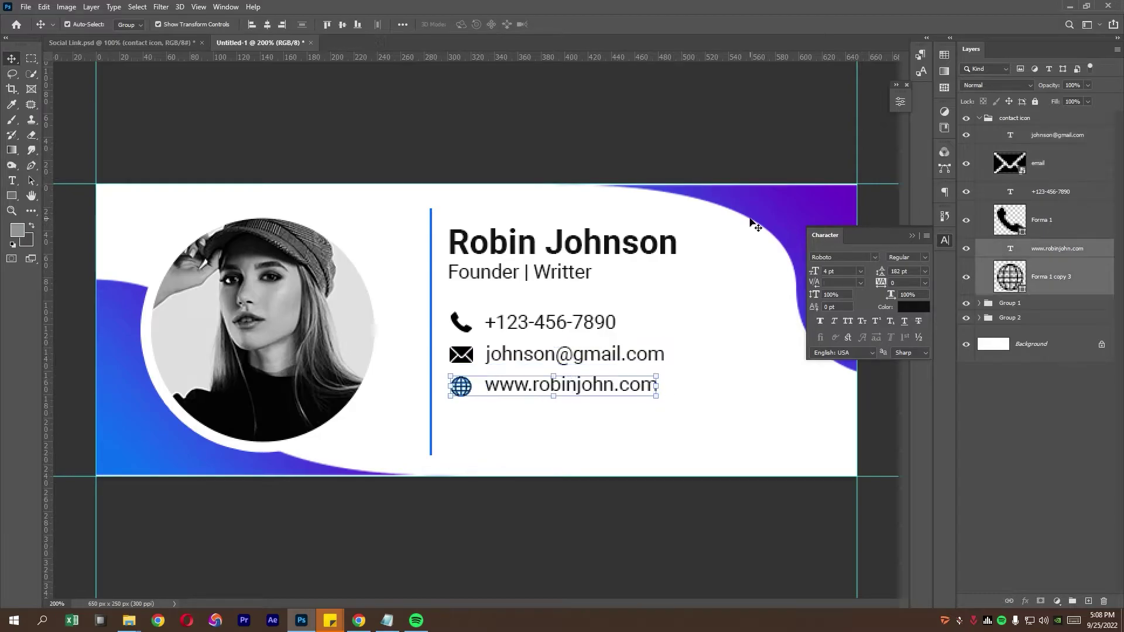
pyautogui.click(342, 24)
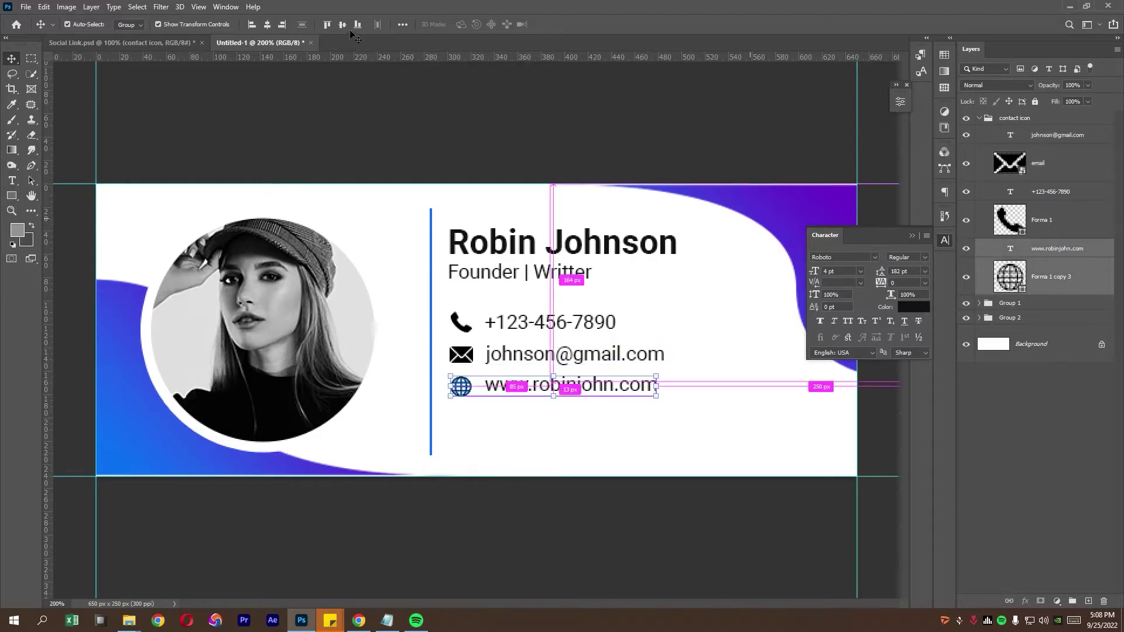
# Nudge the three contact text lines slightly down and collapse the contact icon group.
pyautogui.click(32, 58)
pyautogui.click(1058, 248)
pyautogui.keyDown('ctrl'); pyautogui.click(1051, 193); pyautogui.keyUp('ctrl')
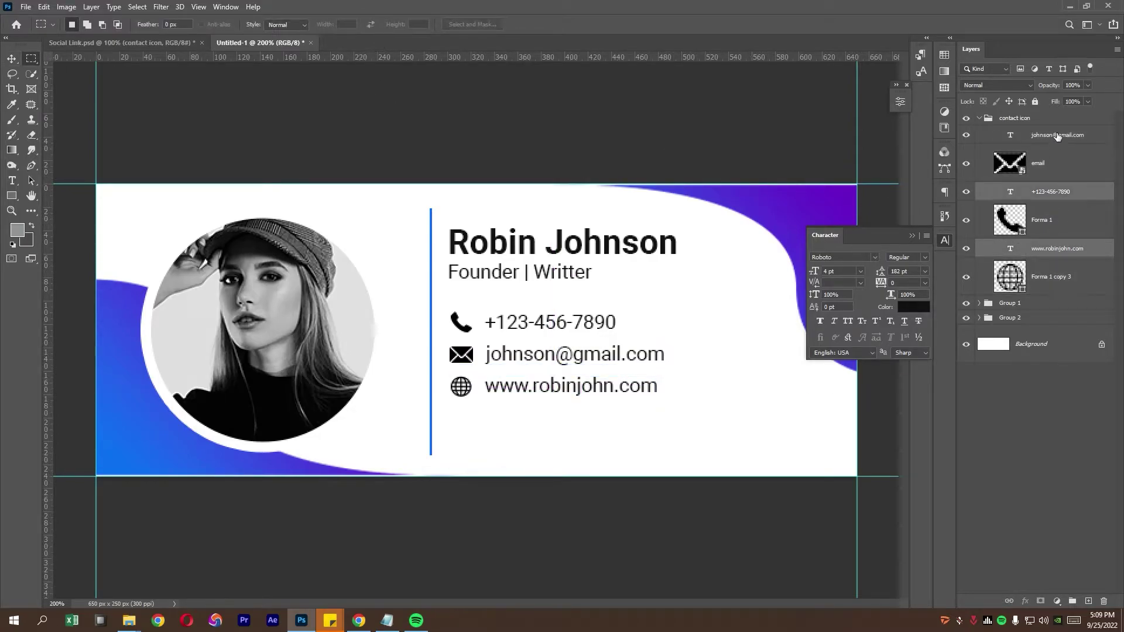
pyautogui.keyDown('ctrl'); pyautogui.click(1056, 135); pyautogui.keyUp('ctrl')
pyautogui.press('v')
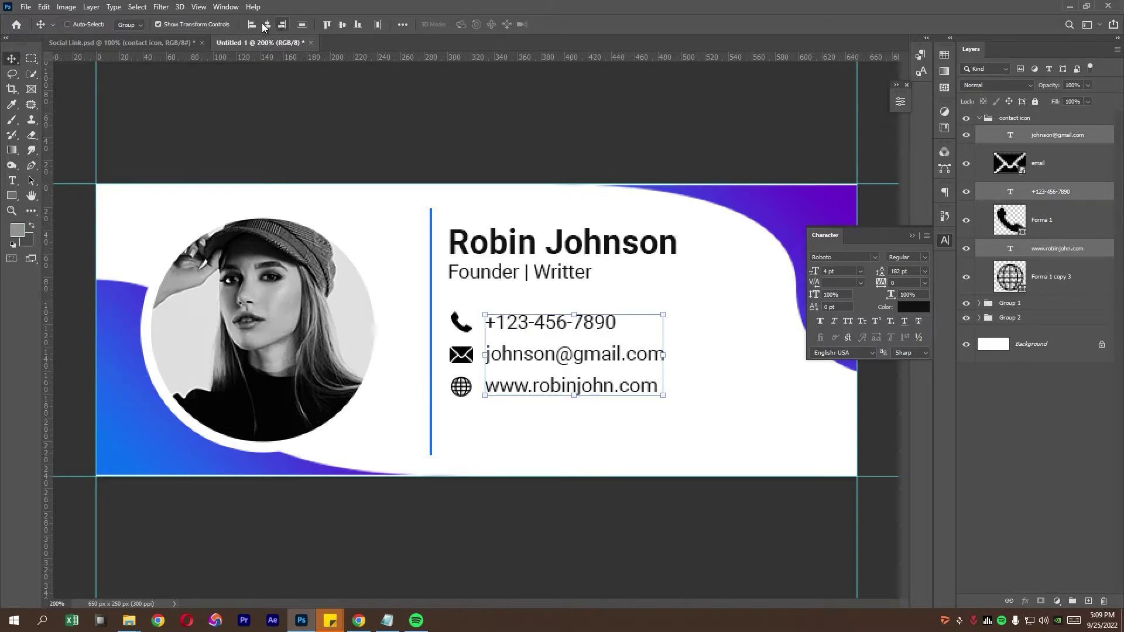
pyautogui.hotkey('ctrl', 't')
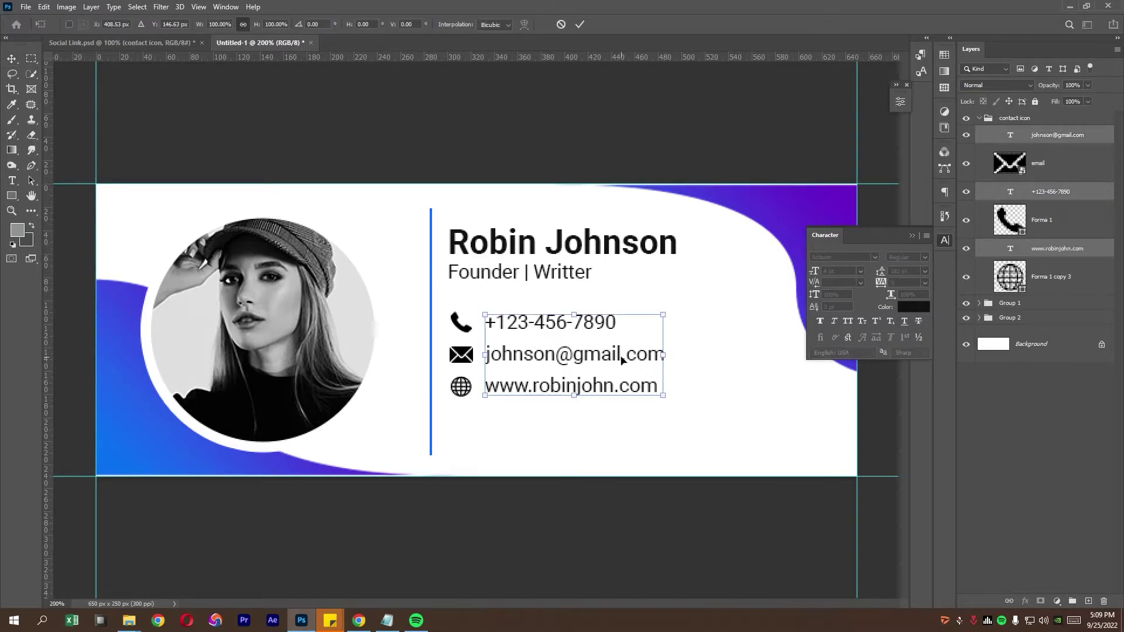
pyautogui.moveTo(623, 357); pyautogui.dragTo(624, 358)
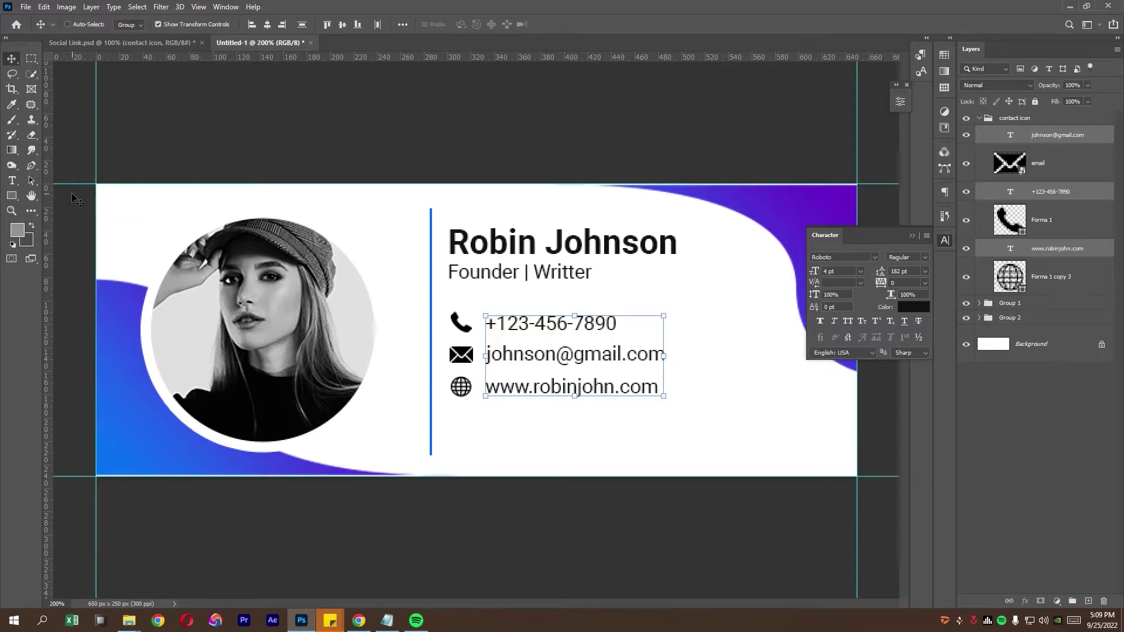
pyautogui.press('Return')
pyautogui.press('m')
pyautogui.keyDown('ctrl'); pyautogui.keyDown('alt'); pyautogui.click(384, 213); pyautogui.keyUp('alt'); pyautogui.keyUp('ctrl')
pyautogui.keyDown('ctrl'); pyautogui.keyDown('alt'); pyautogui.click(385, 213); pyautogui.keyUp('alt'); pyautogui.keyUp('ctrl')
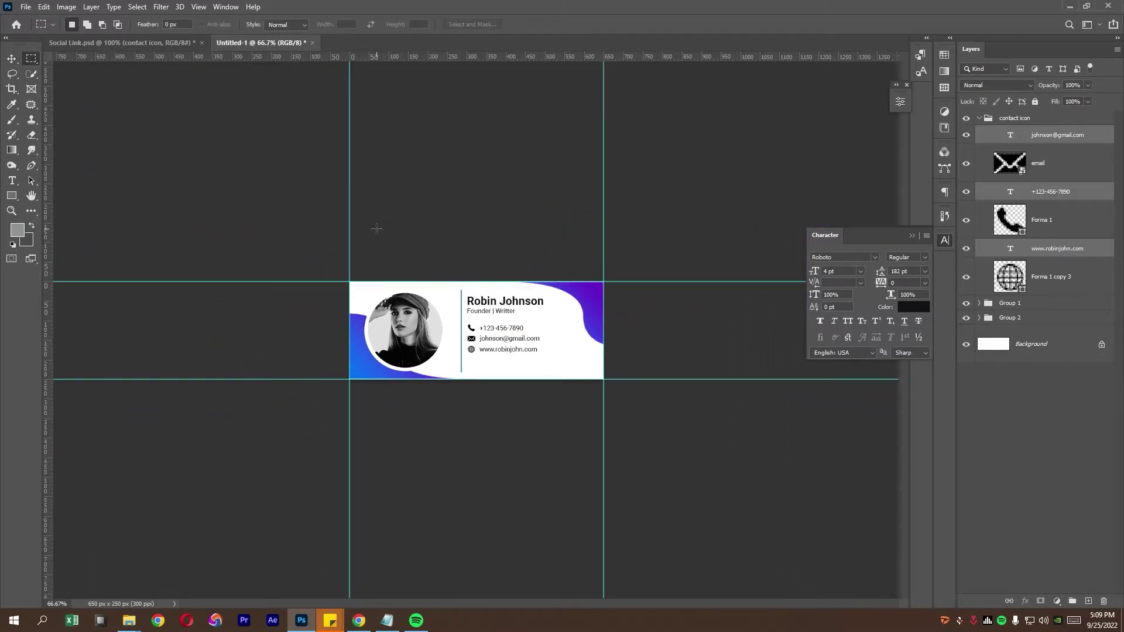
pyautogui.hotkey('ctrl', '+')
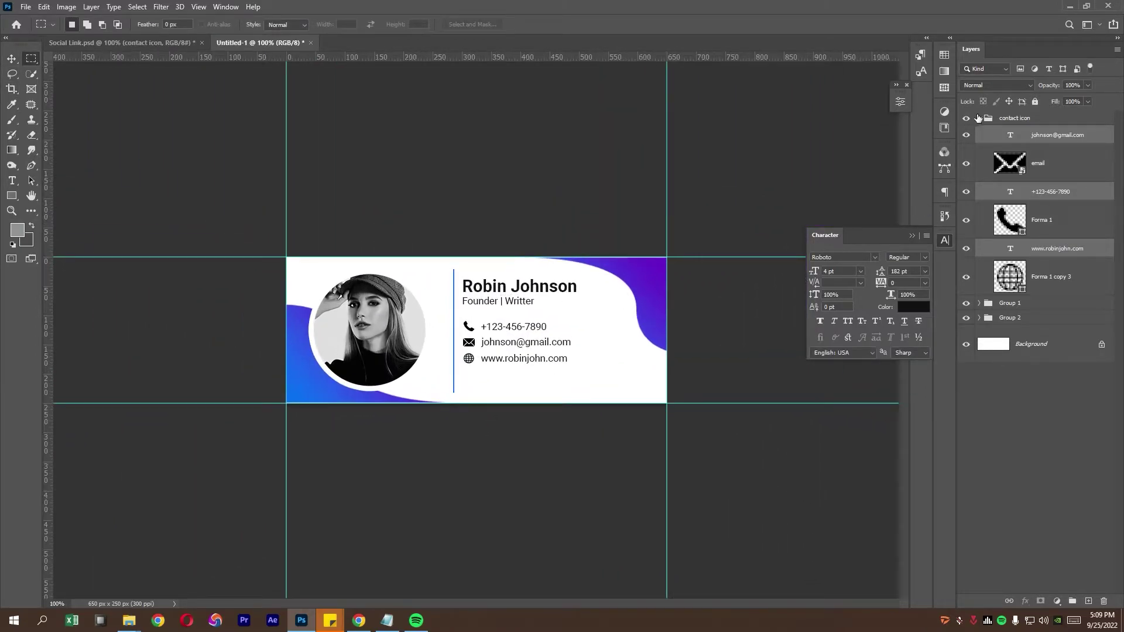
pyautogui.click(978, 117)
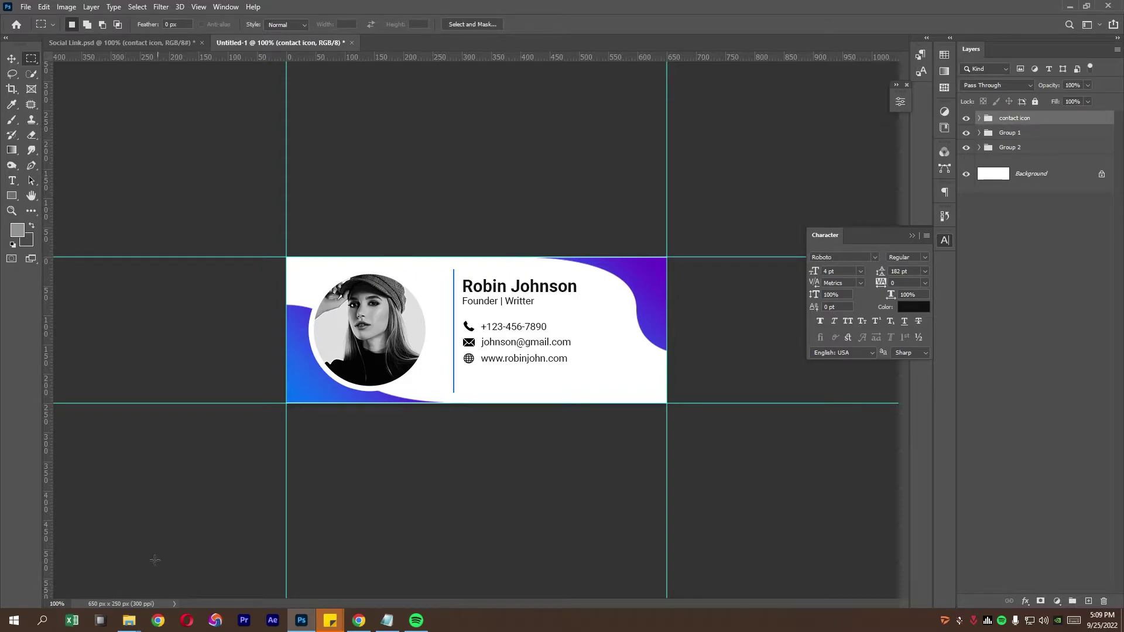
# Drag the Facebook, Instagram, Twitter and YouTube PNGs from File Explorer into the banner.
pyautogui.click(93, 599)
pyautogui.click(128, 163)
pyautogui.keyDown('ctrl'); pyautogui.click(184, 145); pyautogui.keyUp('ctrl')
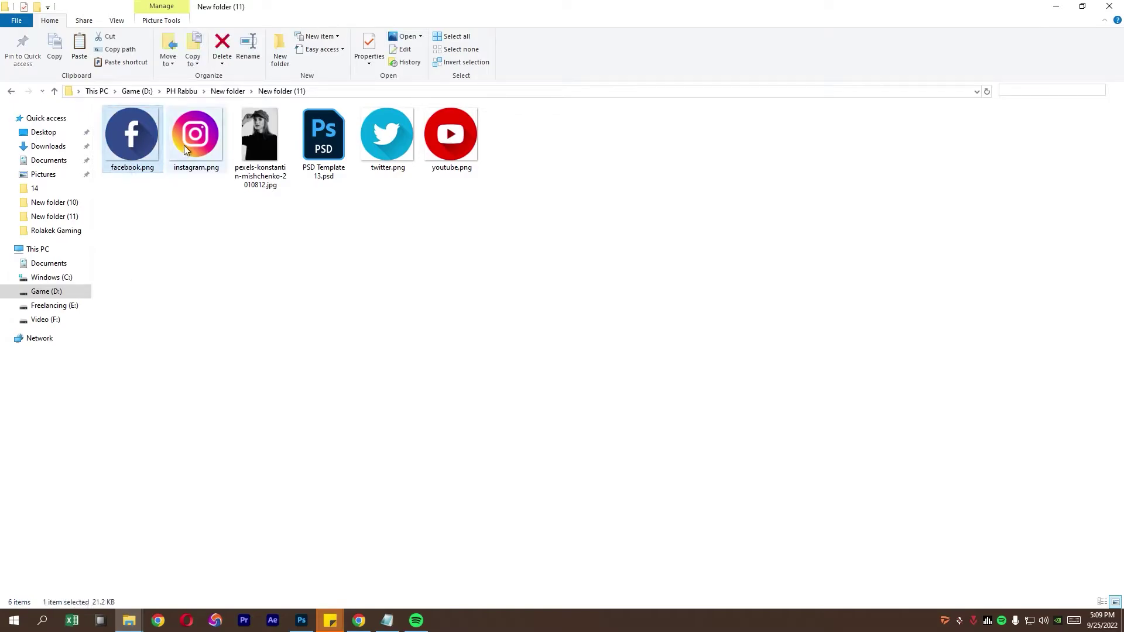
pyautogui.keyDown('ctrl'); pyautogui.click(386, 140); pyautogui.keyUp('ctrl')
pyautogui.keyDown('ctrl'); pyautogui.click(451, 140); pyautogui.keyUp('ctrl')
pyautogui.moveTo(450, 141)
pyautogui.mouseDown()
pyautogui.moveTo(415, 261)
pyautogui.moveTo(329, 340)
pyautogui.mouseUp()
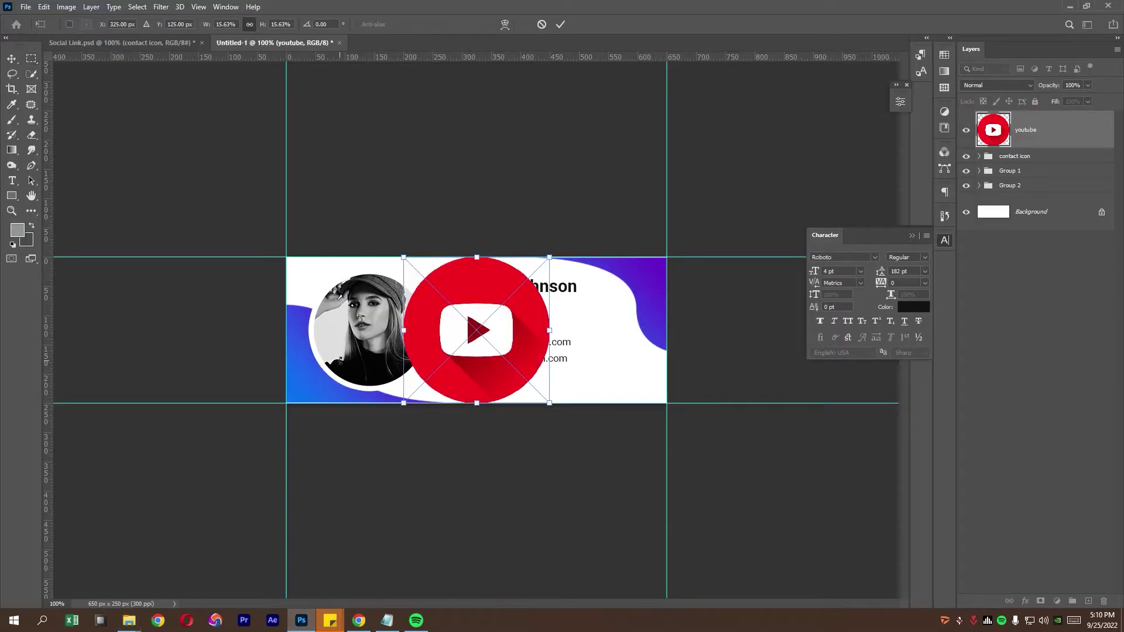
# Shrink the four placed social icons to about 11% and place them below the website line.
pyautogui.press('Return')
pyautogui.press('Return')
pyautogui.press('Return')
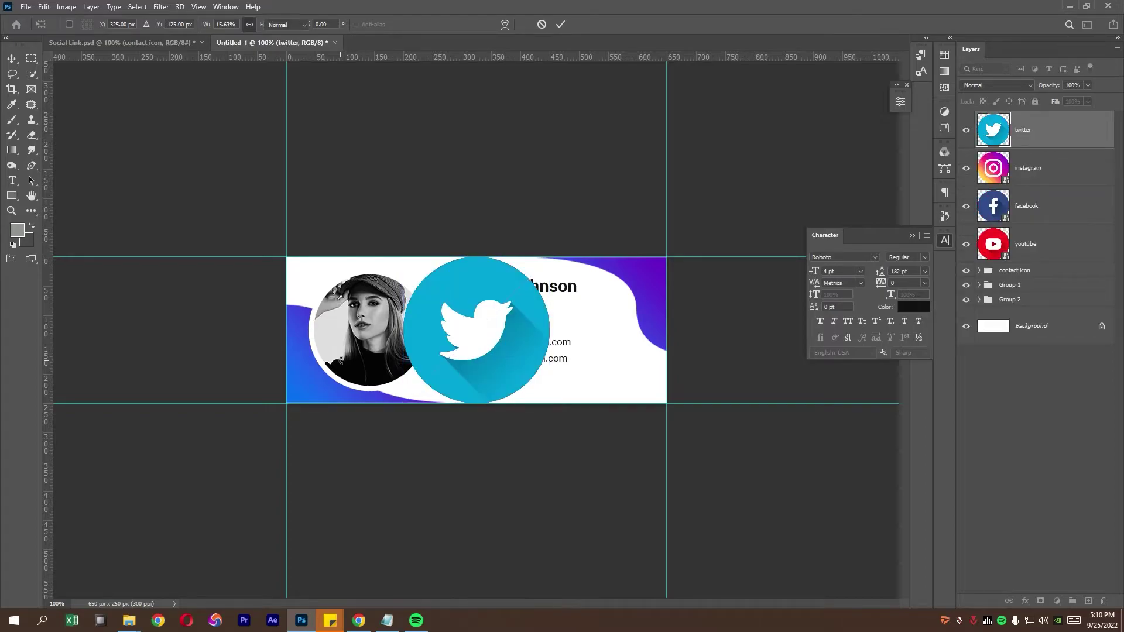
pyautogui.press('Return')
pyautogui.keyDown('shift'); pyautogui.click(1041, 244); pyautogui.keyUp('shift')
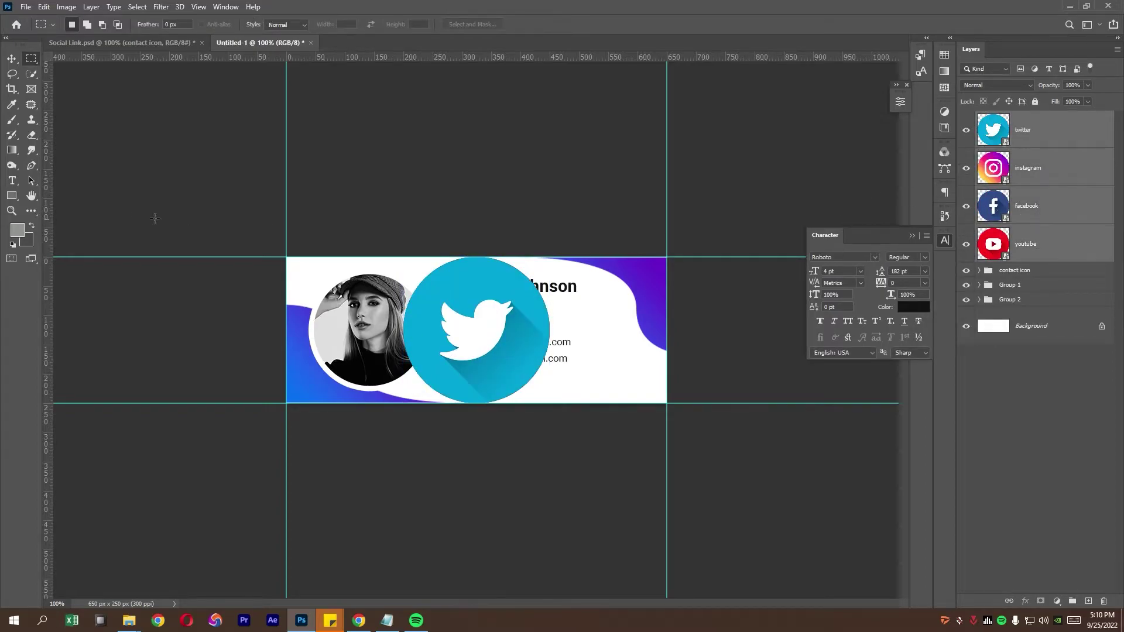
pyautogui.click(11, 58)
pyautogui.moveTo(553, 335); pyautogui.dragTo(426, 330)
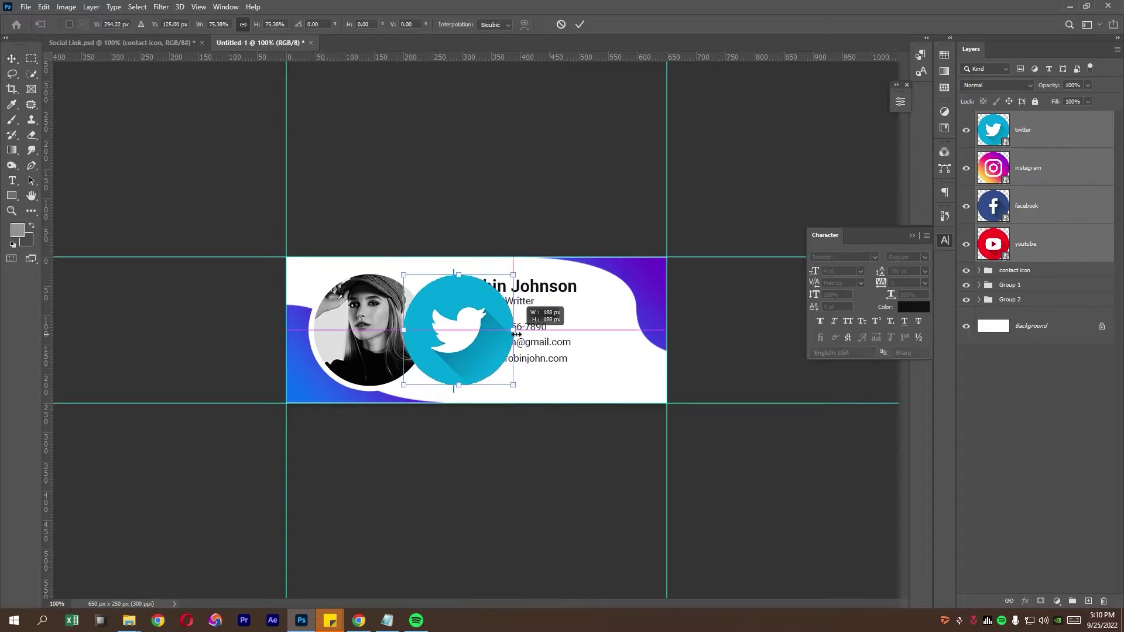
pyautogui.hotkey('ctrl', '+')
pyautogui.moveTo(358, 336)
pyautogui.mouseDown()
pyautogui.moveTo(484, 448)
pyautogui.moveTo(475, 438)
pyautogui.mouseUp()
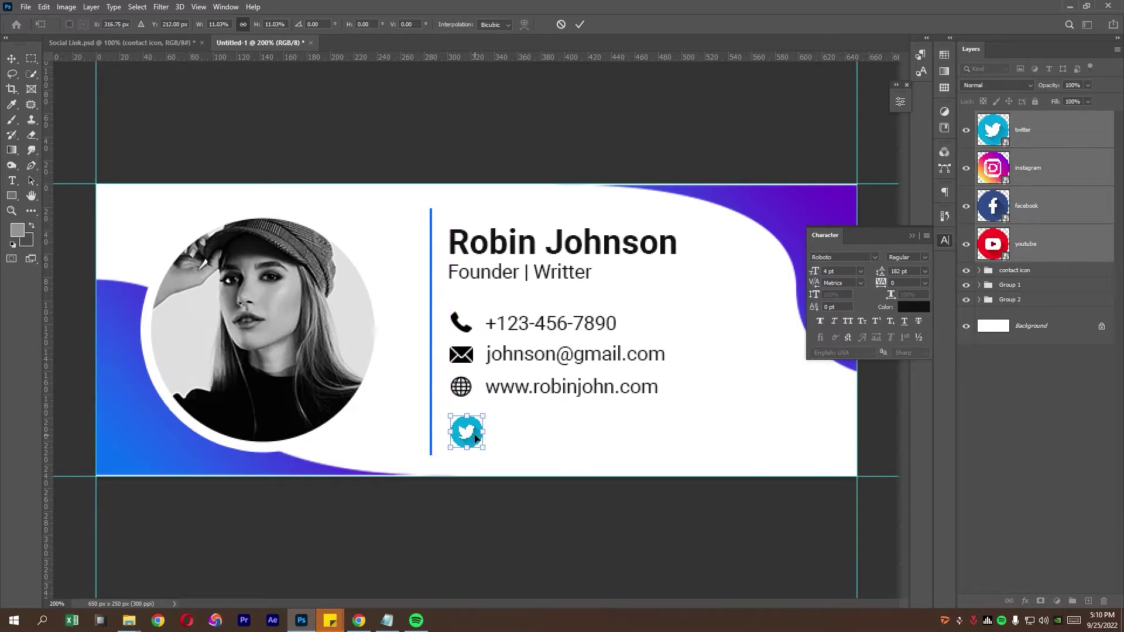
pyautogui.press('Return')
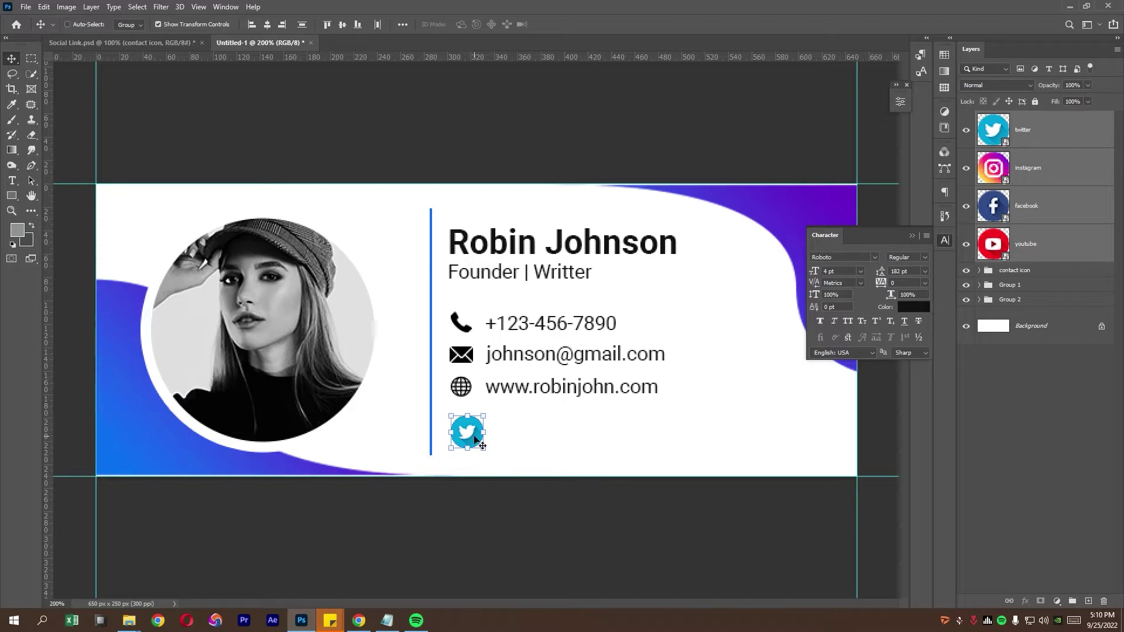
# Nudge the Twitter icon to the right.
pyautogui.click(1042, 130)
pyautogui.hotkey('shift', 'Right')
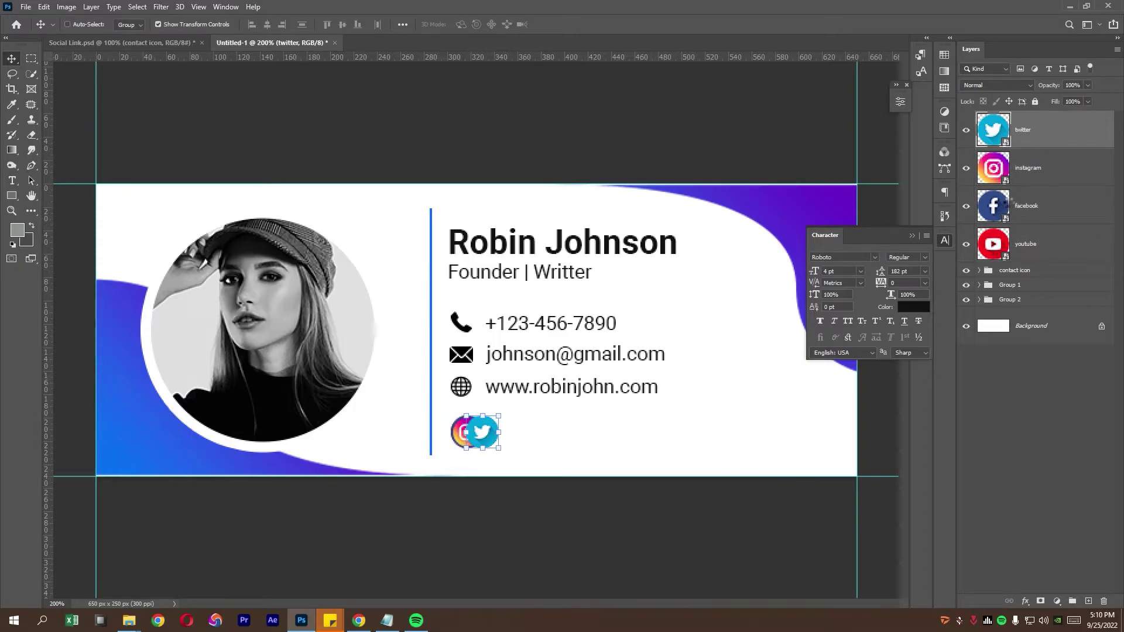
pyautogui.hotkey('shift', 'Right')
pyautogui.press('Right')
pyautogui.press('Right')
pyautogui.press('Right')
pyautogui.press('Right')
pyautogui.press('Right')
pyautogui.press('Right')
# Move the Instagram icon right so it sits beside Twitter.
pyautogui.press('Right')
pyautogui.press('Right')
pyautogui.press('Right')
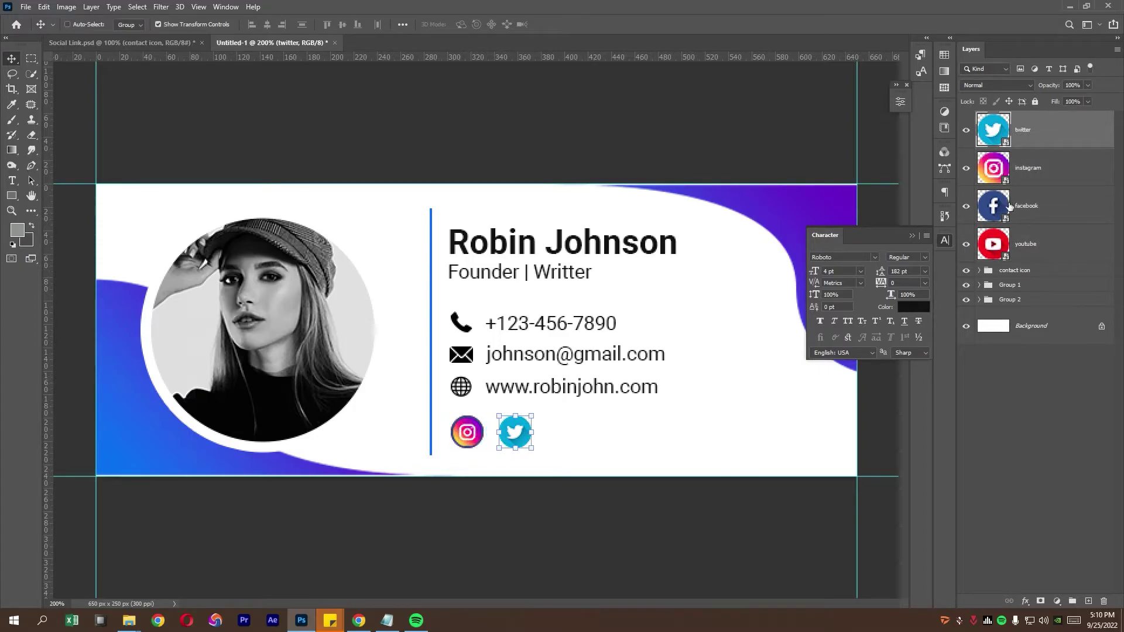
pyautogui.press('Right')
pyautogui.click(1068, 175)
pyautogui.press('Right')
pyautogui.press('Right')
pyautogui.press('Right')
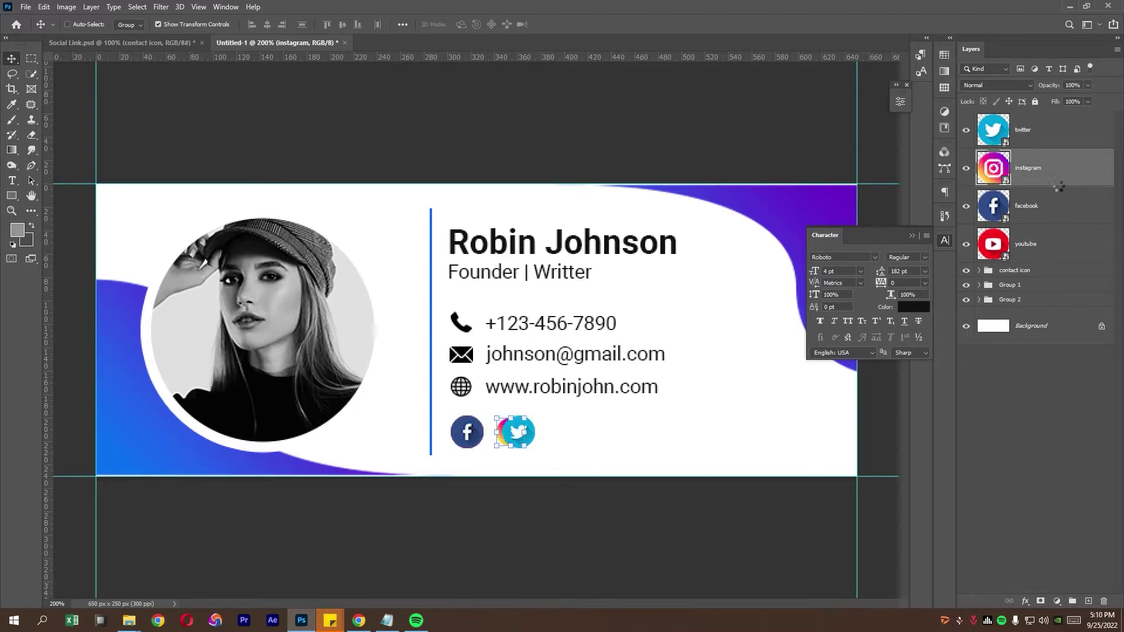
pyautogui.press('Right')
pyautogui.press('Right')
pyautogui.press('Right')
pyautogui.press('Right')
pyautogui.press('Right')
pyautogui.press('Right')
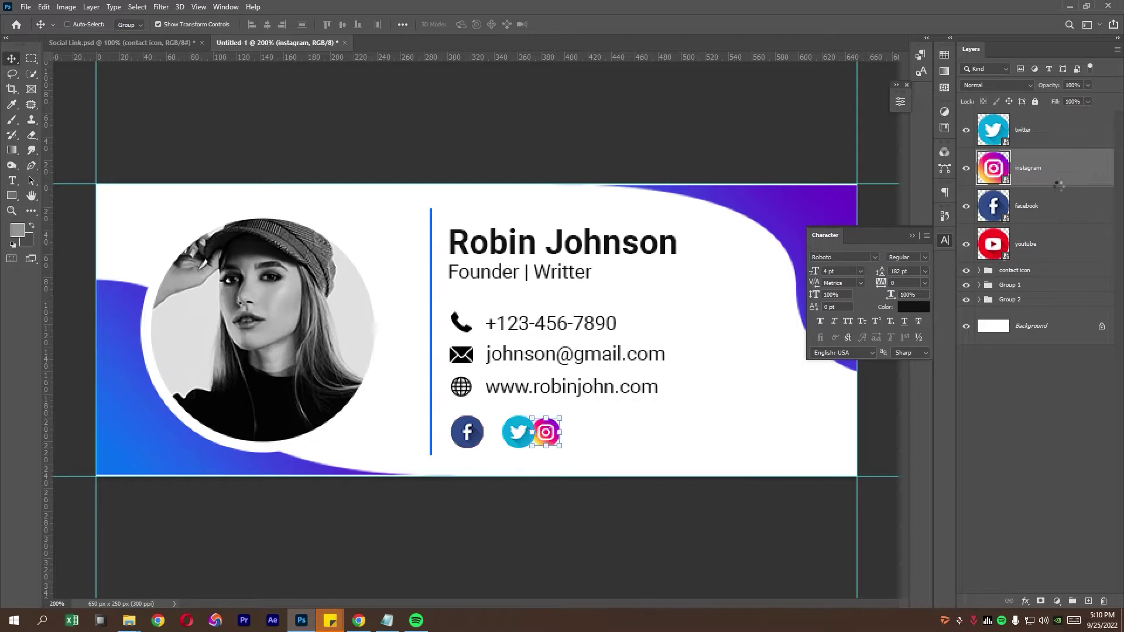
pyautogui.press('Right')
pyautogui.press('Right')
pyautogui.press('Right')
pyautogui.press('Right')
pyautogui.press('Right')
pyautogui.press('Right')
pyautogui.press('Right')
pyautogui.press('Right')
pyautogui.press('Right')
pyautogui.press('Right')
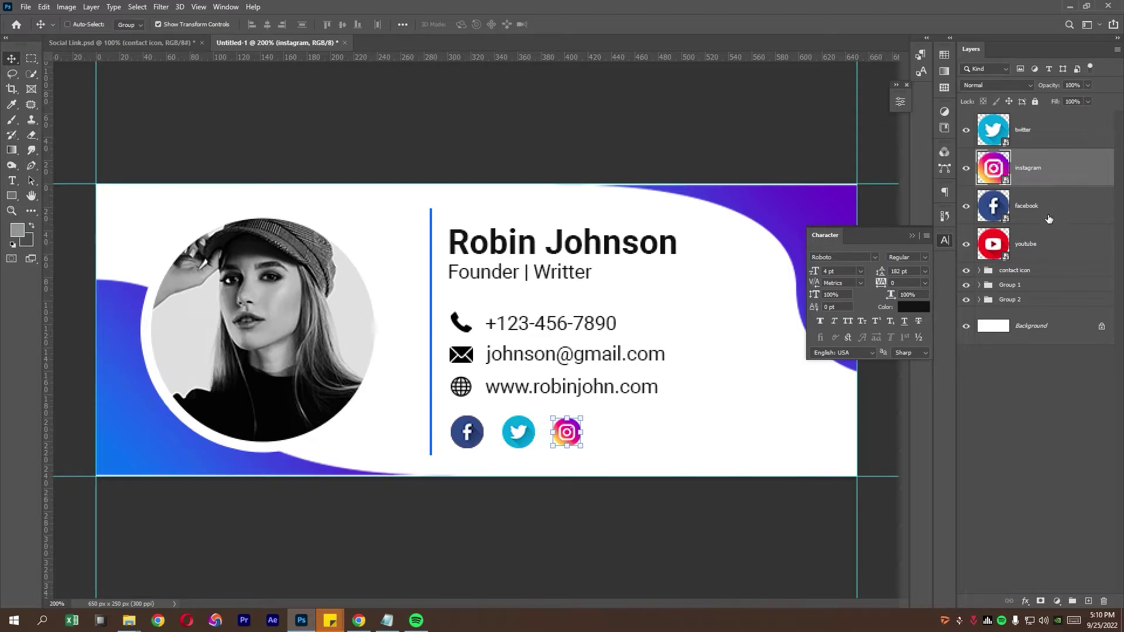
# Nudge the YouTube icon right, between Twitter and Instagram.
pyautogui.click(1049, 220)
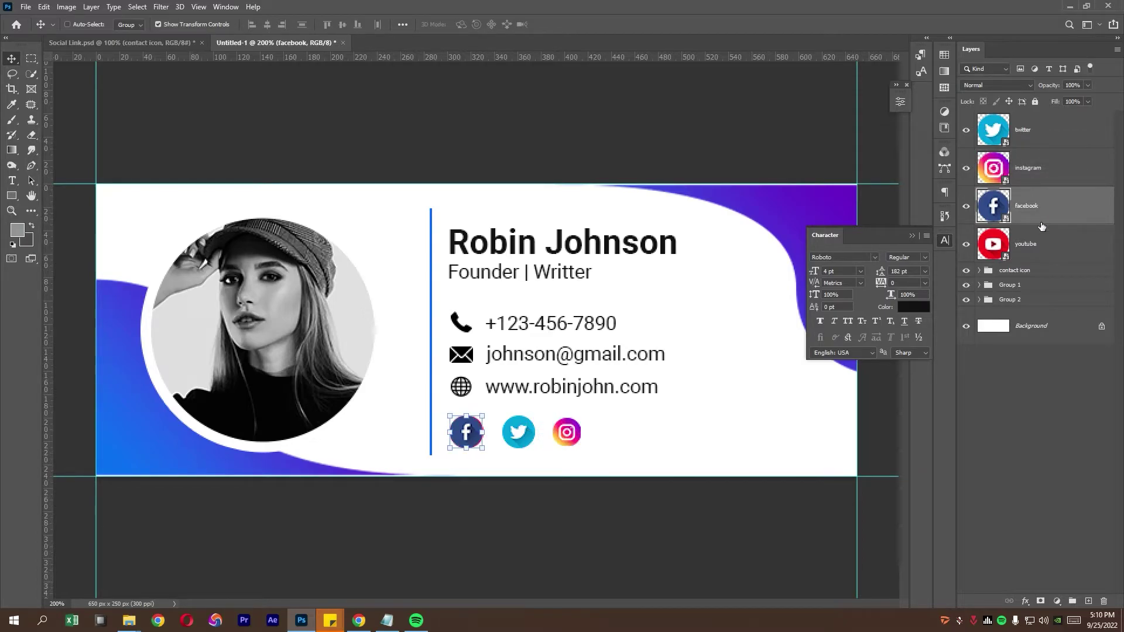
pyautogui.click(1044, 250)
pyautogui.press('Right')
pyautogui.press('Right')
pyautogui.press('Right')
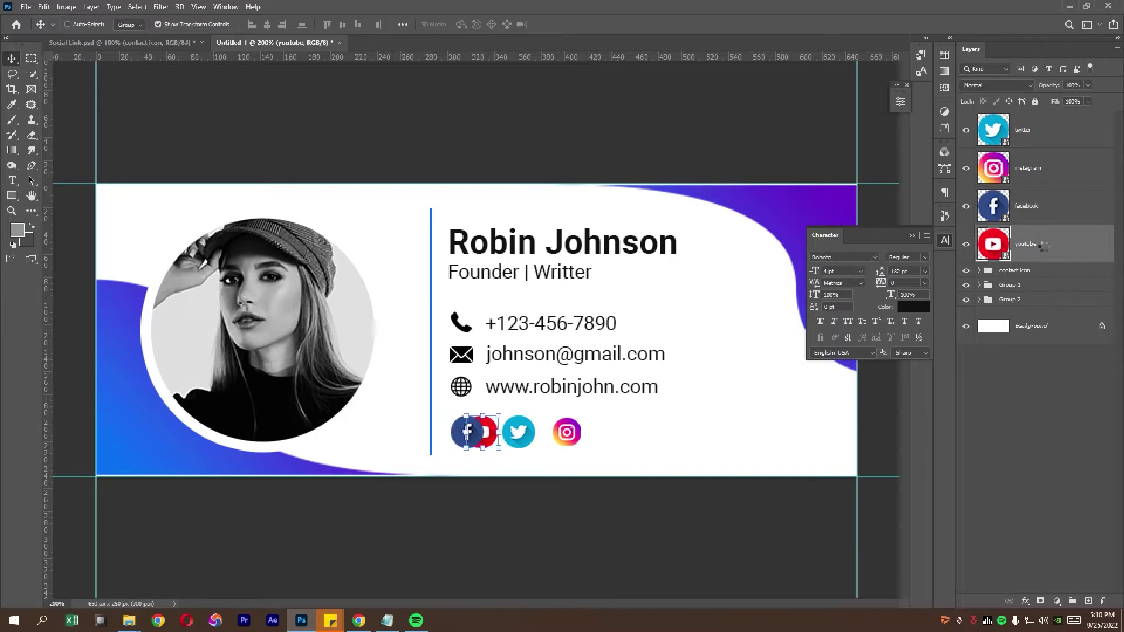
pyautogui.press('Right')
pyautogui.press('Right')
pyautogui.press('Right')
pyautogui.press('Right')
pyautogui.press('Right')
pyautogui.press('Right')
pyautogui.press('Right')
pyautogui.press('Right')
pyautogui.press('Right')
pyautogui.press('Right')
pyautogui.press('Right')
pyautogui.press('Right')
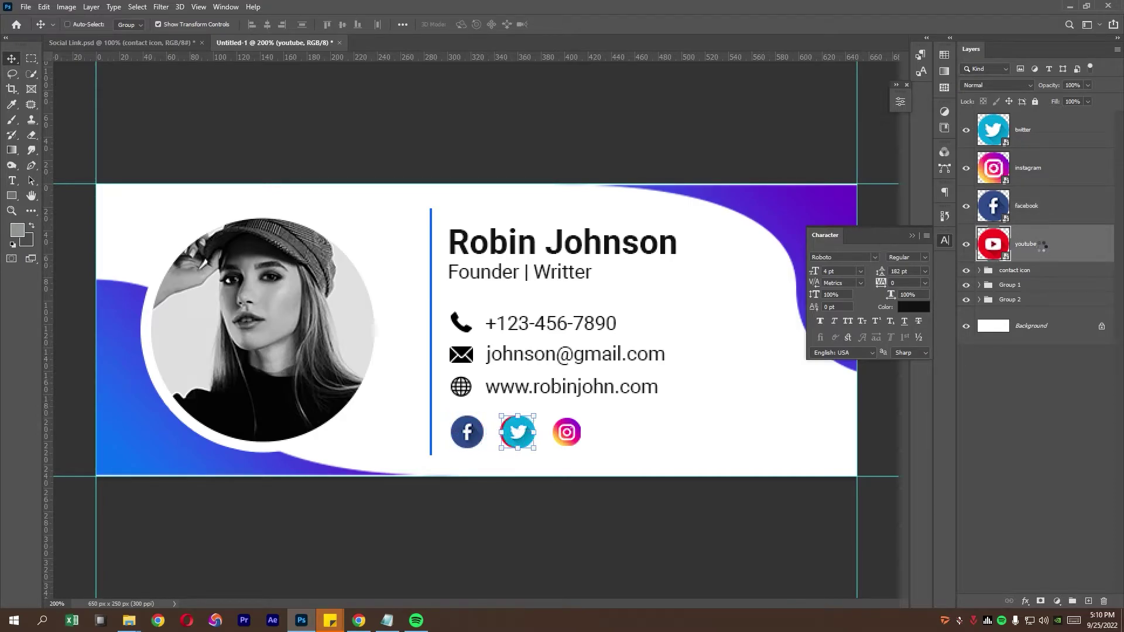
pyautogui.press('Right')
pyautogui.press('Right')
pyautogui.press('Right')
pyautogui.press('Right')
pyautogui.press('Right')
pyautogui.press('Right')
pyautogui.press('Right')
pyautogui.press('Right')
pyautogui.press('Right')
pyautogui.press('Right')
pyautogui.press('Right')
pyautogui.press('Right')
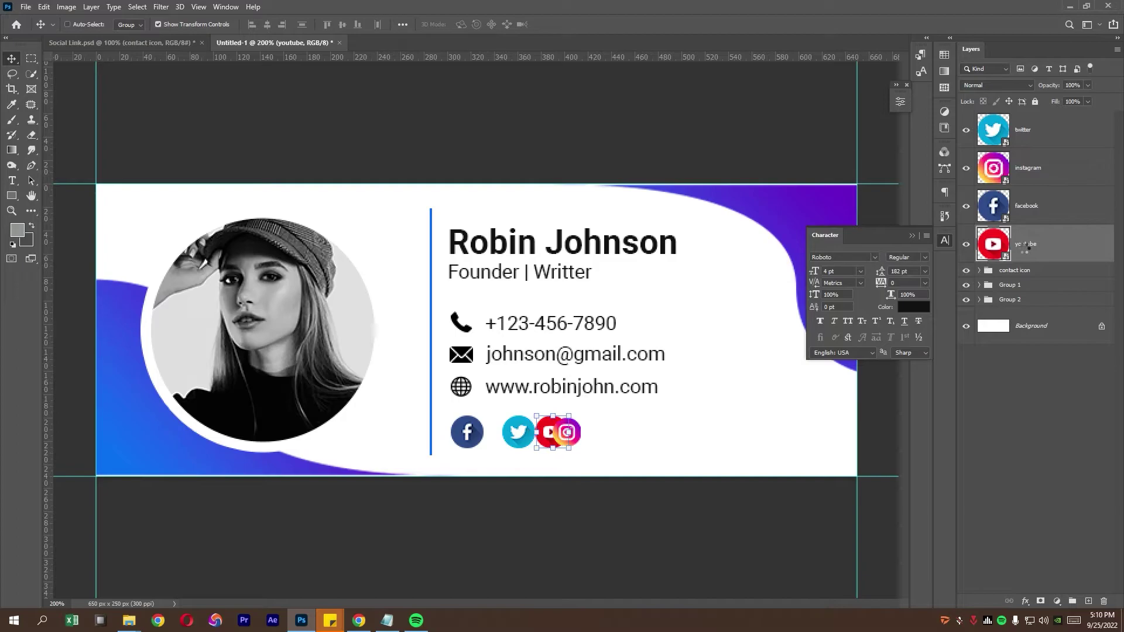
pyautogui.press('Right')
pyautogui.press('Right')
pyautogui.press('Right')
pyautogui.press('Right')
pyautogui.press('Right')
pyautogui.press('Right')
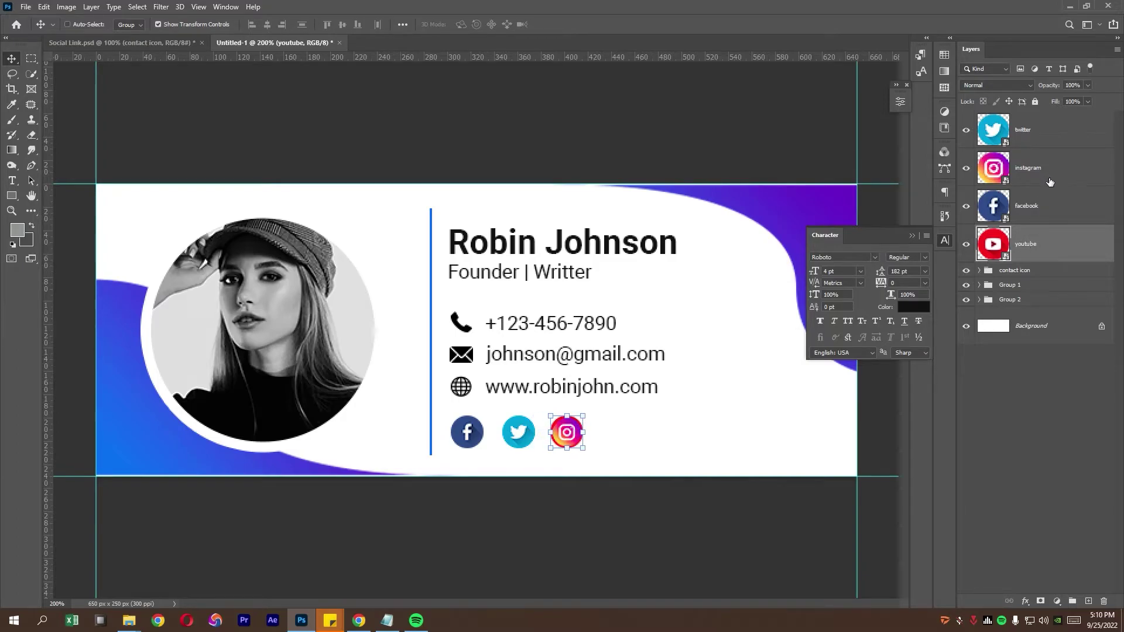
# Resize the Instagram icon to match the other icons.
pyautogui.click(1049, 182)
pyautogui.scroll(2, 603, 451)
pyautogui.hotkey('ctrl', 't')
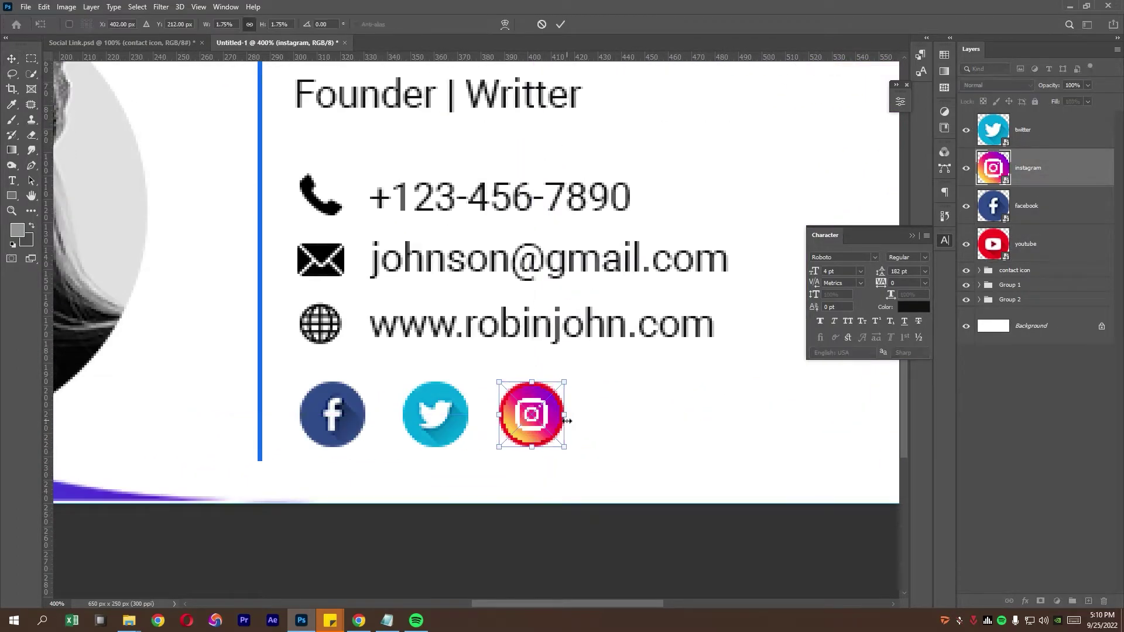
pyautogui.moveTo(566, 421); pyautogui.dragTo(571, 416)
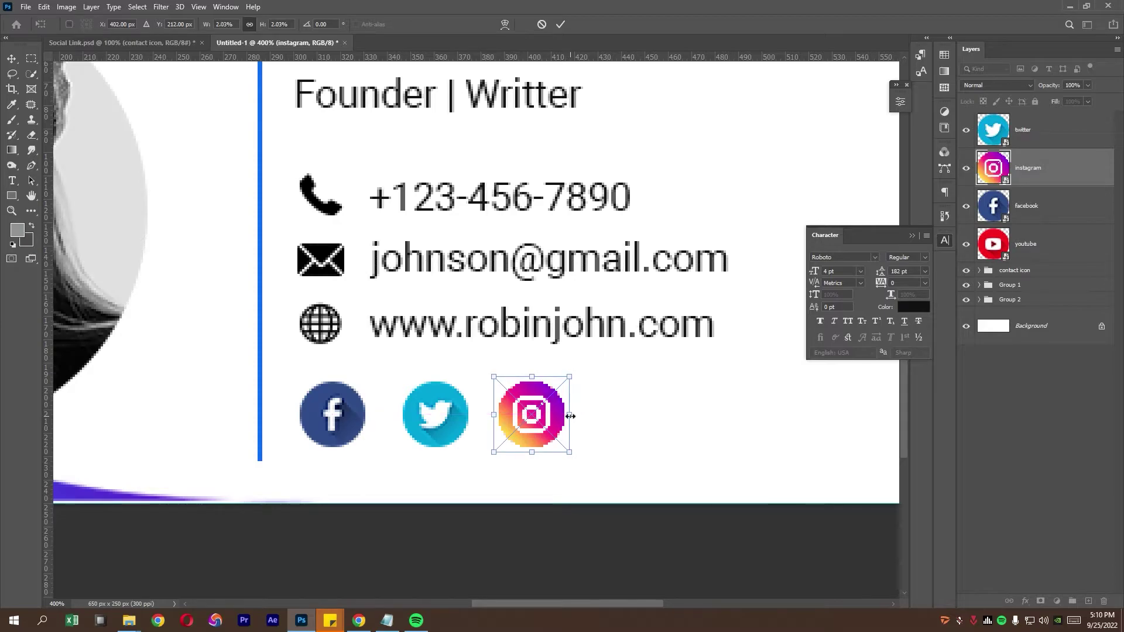
pyautogui.press('Return')
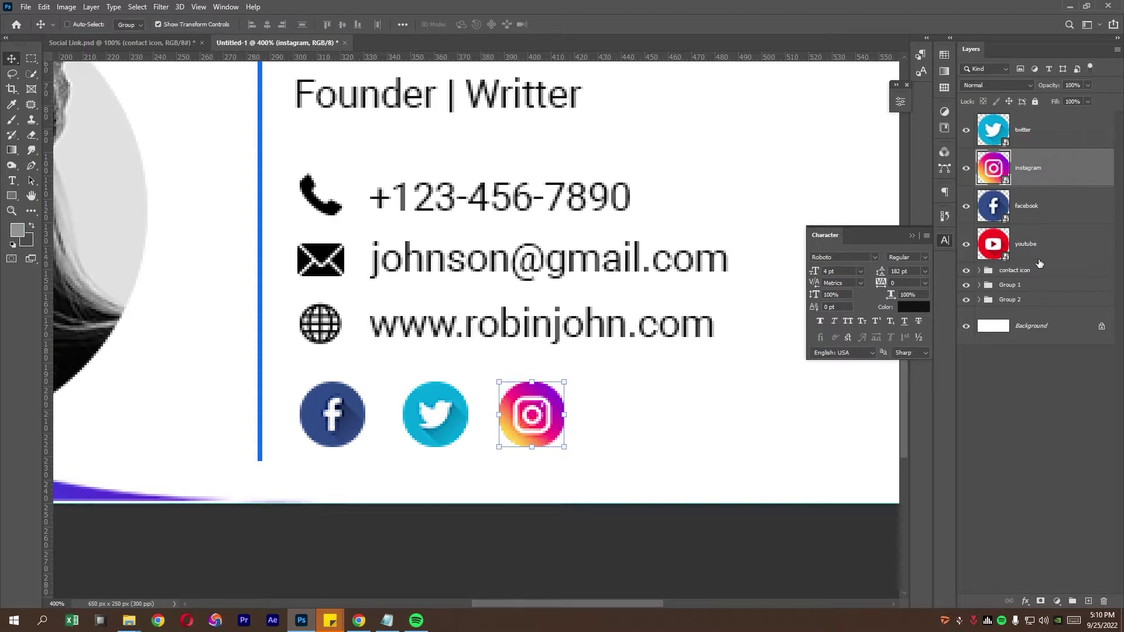
# Move YouTube out from under Instagram, then select all four icon layers.
pyautogui.click(1040, 263)
pyautogui.press('Right')
pyautogui.press('Right')
pyautogui.press('Right')
pyautogui.press('Right')
pyautogui.press('Right')
pyautogui.press('Right')
pyautogui.press('Right')
pyautogui.press('Right')
pyautogui.press('Right')
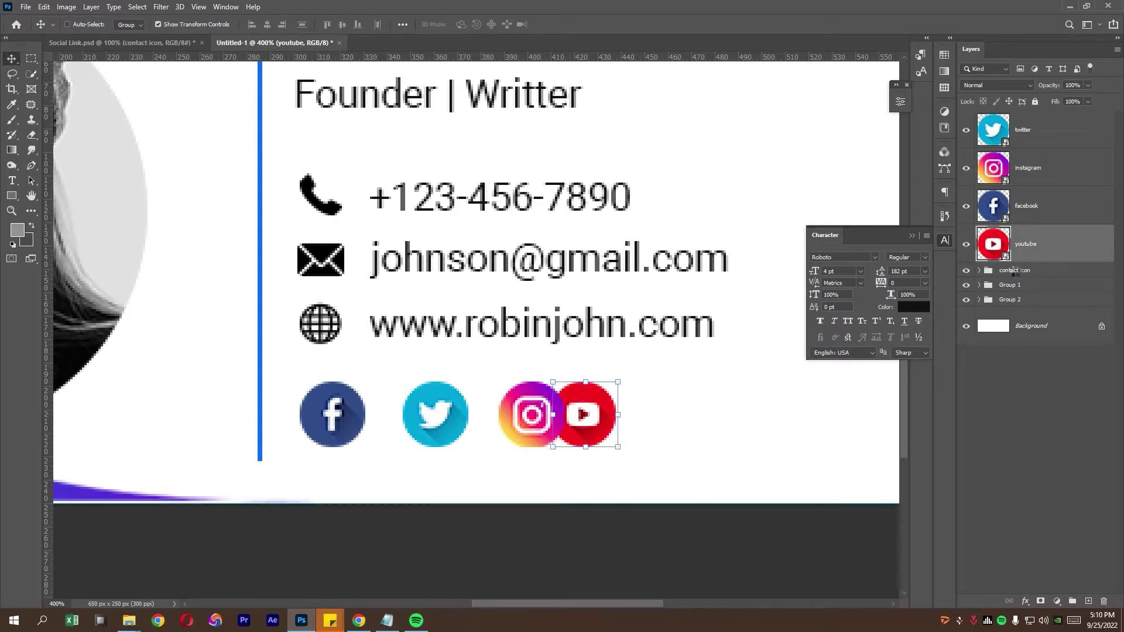
pyautogui.press('Right')
pyautogui.press('Right')
pyautogui.press('Right')
pyautogui.press('Right')
pyautogui.press('Right')
pyautogui.press('Right')
pyautogui.press('Right')
pyautogui.press('Right')
pyautogui.press('Right')
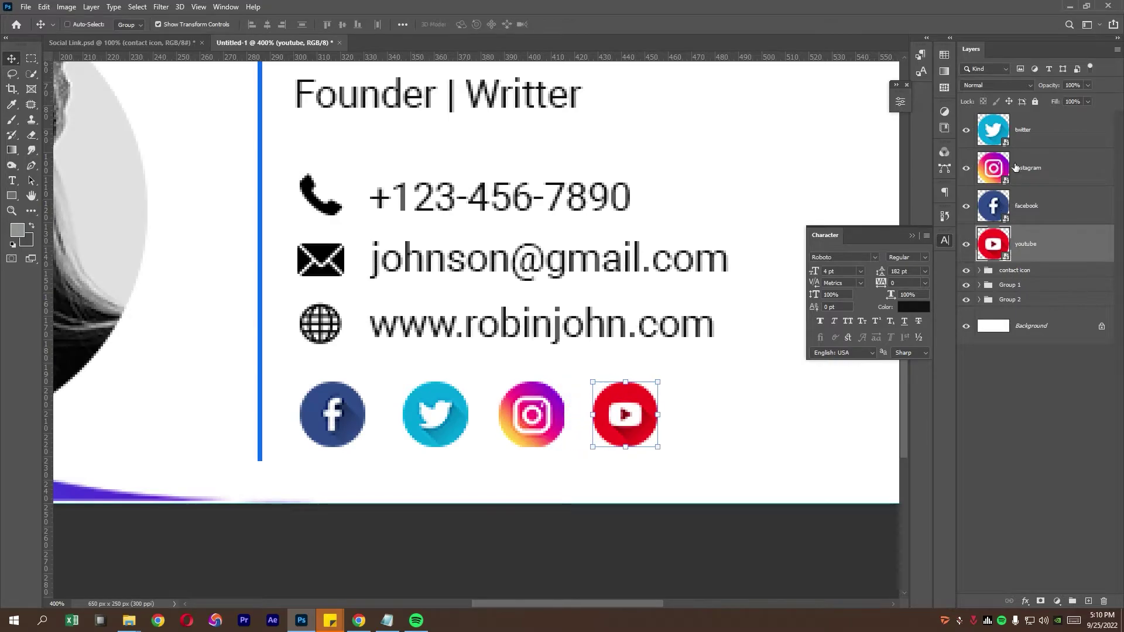
pyautogui.keyDown('shift'); pyautogui.click(1027, 137); pyautogui.keyUp('shift')
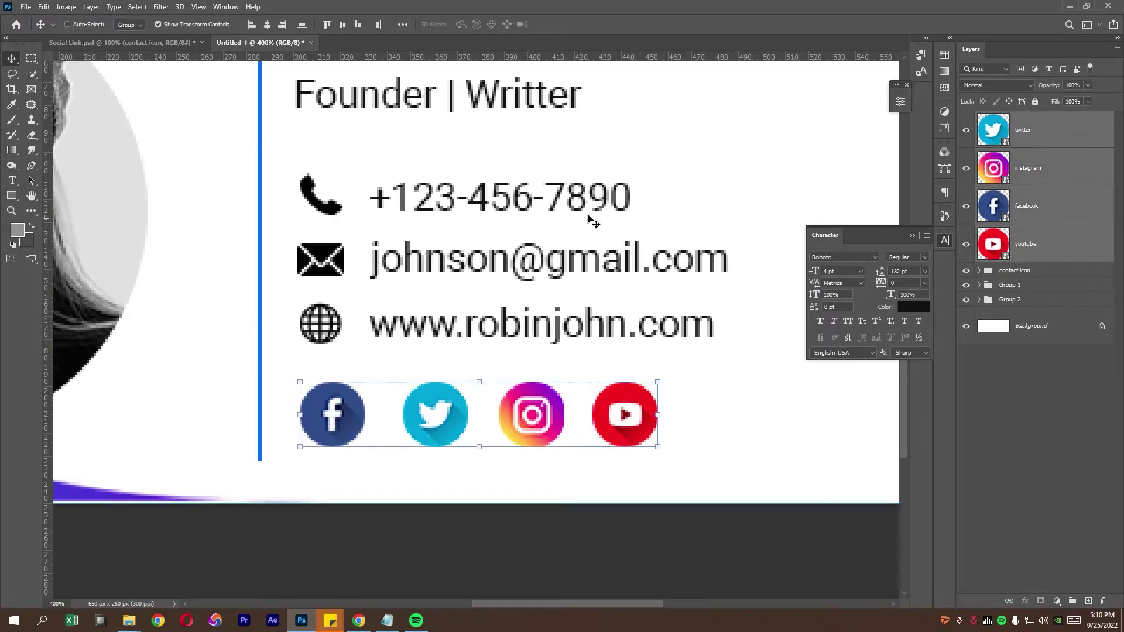
# Distribute the four social icons evenly and nudge the row slightly down.
pyautogui.click(302, 25)
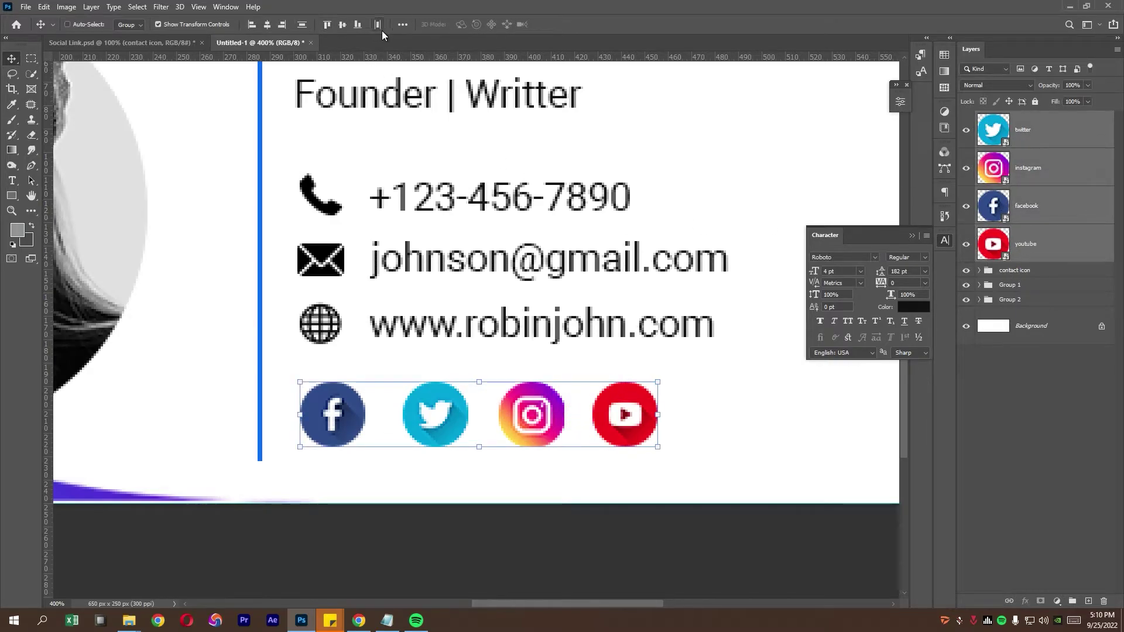
pyautogui.click(31, 58)
pyautogui.hotkey('ctrl', '-')
pyautogui.hotkey('ctrl', '-')
pyautogui.hotkey('ctrl', '-')
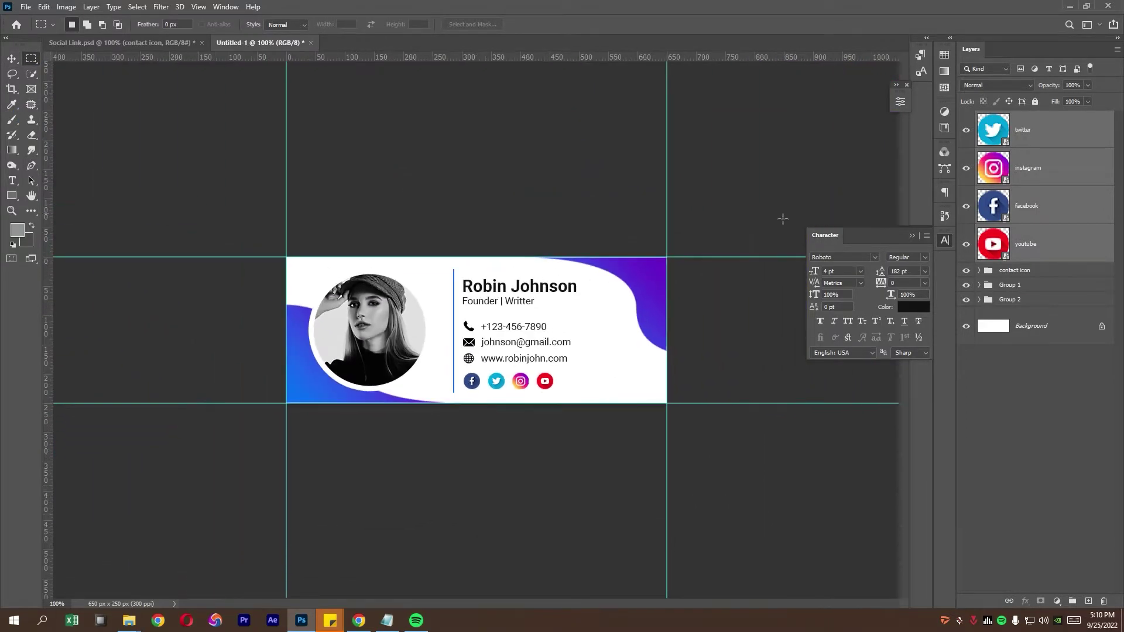
pyautogui.click(916, 240)
pyautogui.click(11, 59)
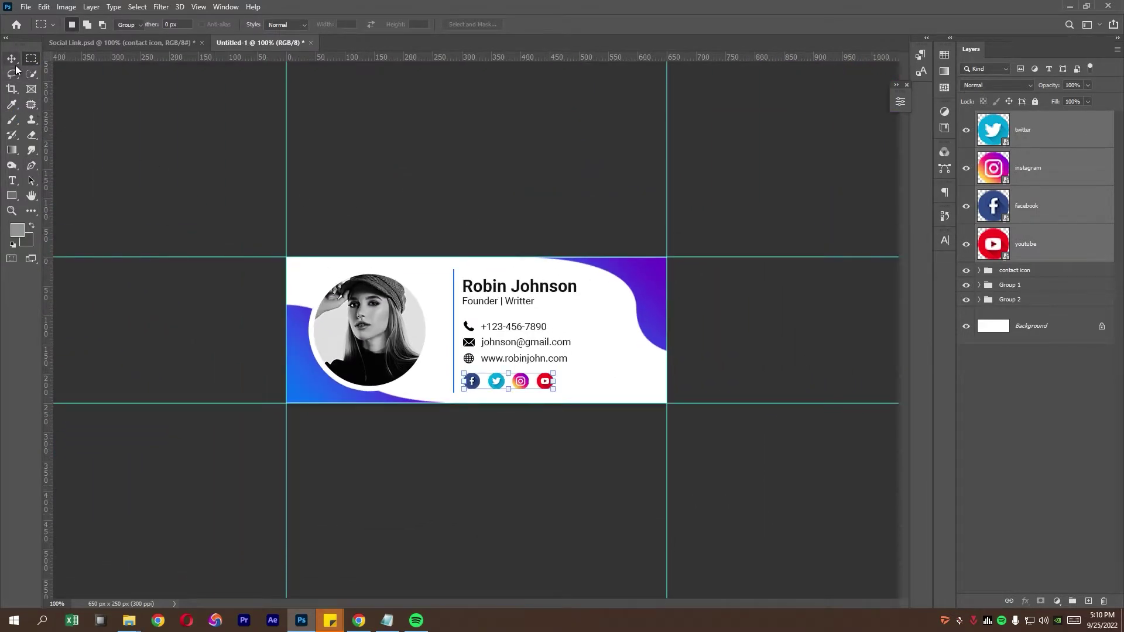
pyautogui.moveTo(537, 383); pyautogui.dragTo(547, 385)
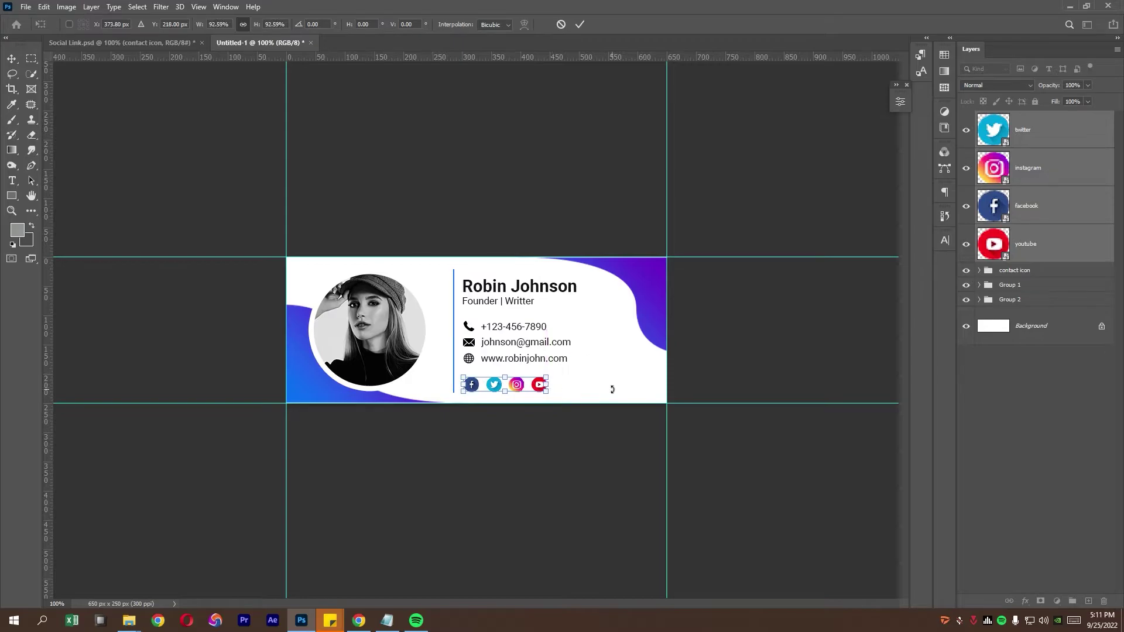
pyautogui.press('Return')
# Lower the icon row one pixel and group the four icon layers into Group 3.
pyautogui.hotkey('ctrl', '+')
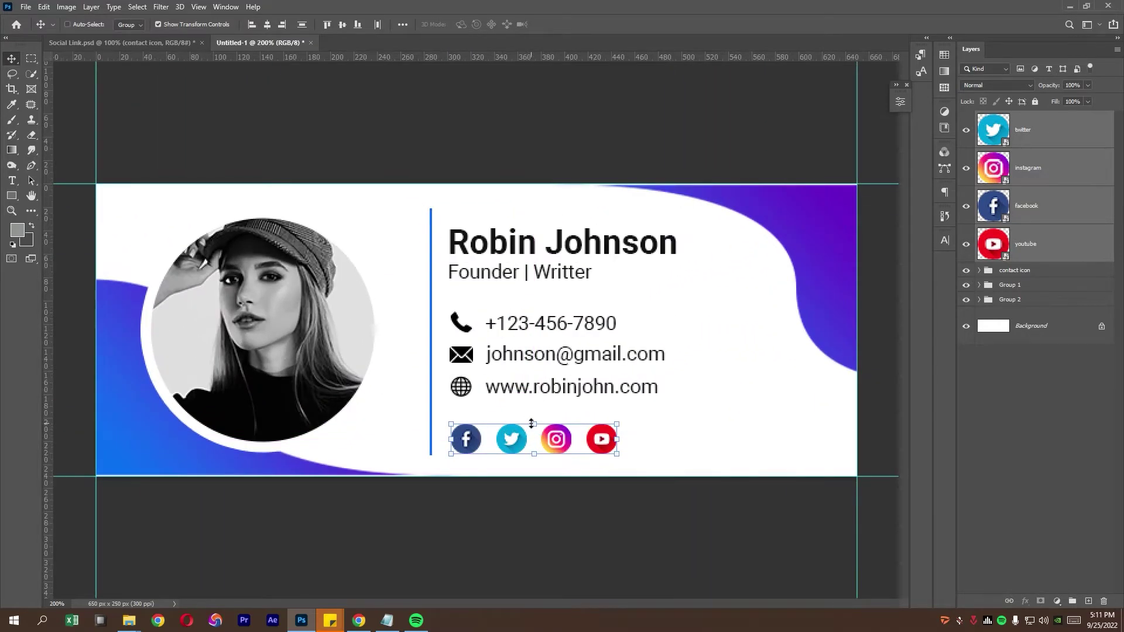
pyautogui.hotkey('ctrl', 't')
pyautogui.moveTo(539, 432); pyautogui.dragTo(542, 438)
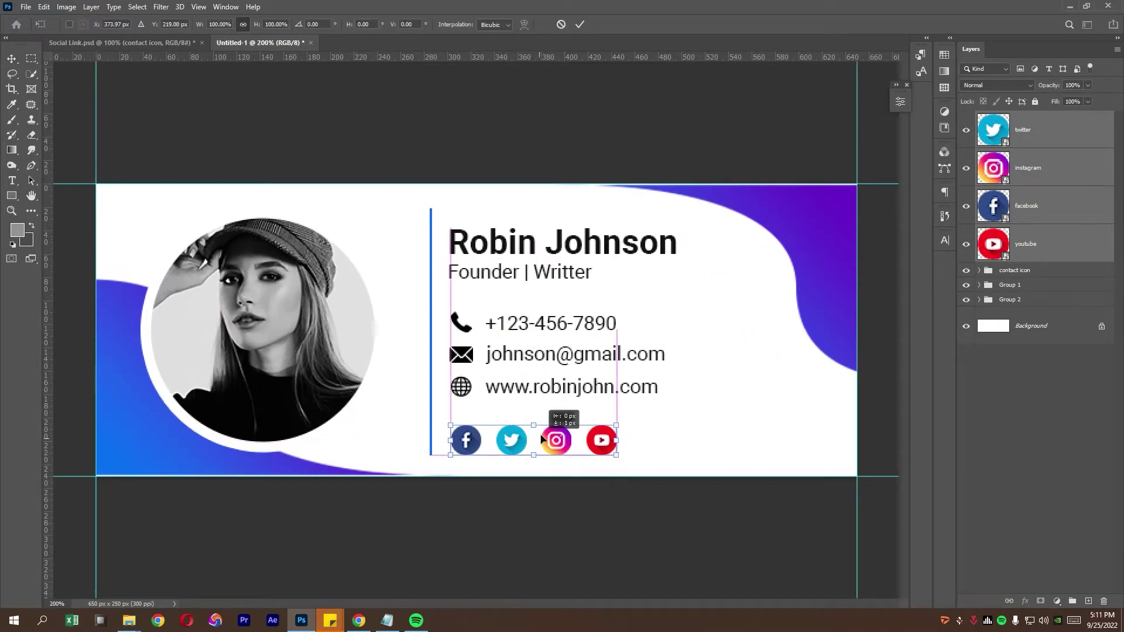
pyautogui.press('Return')
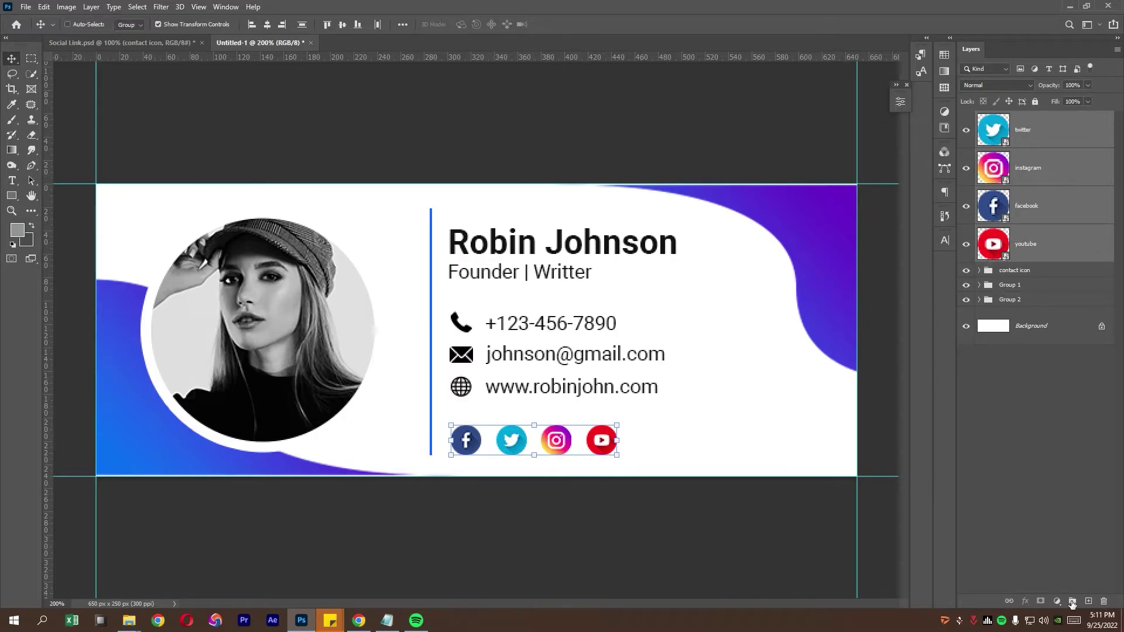
pyautogui.click(1072, 601)
# Rename Group 3 to Social and select the contact icon group.
pyautogui.doubleClick(1008, 119)
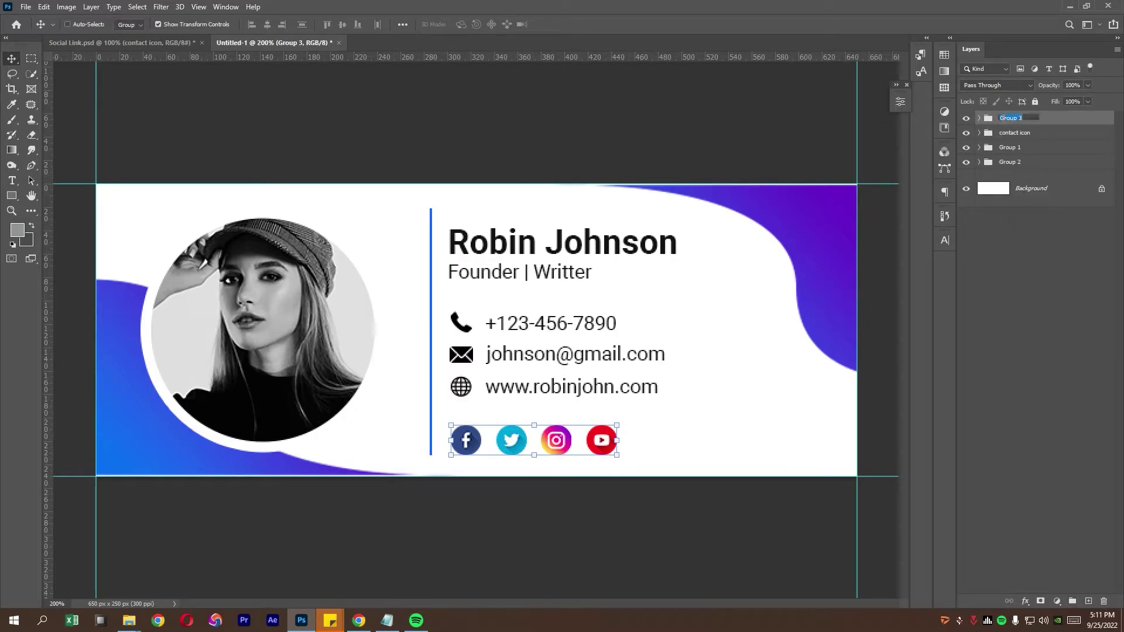
pyautogui.write('Social')
pyautogui.press('Return')
pyautogui.click(1011, 134)
pyautogui.click(979, 134)
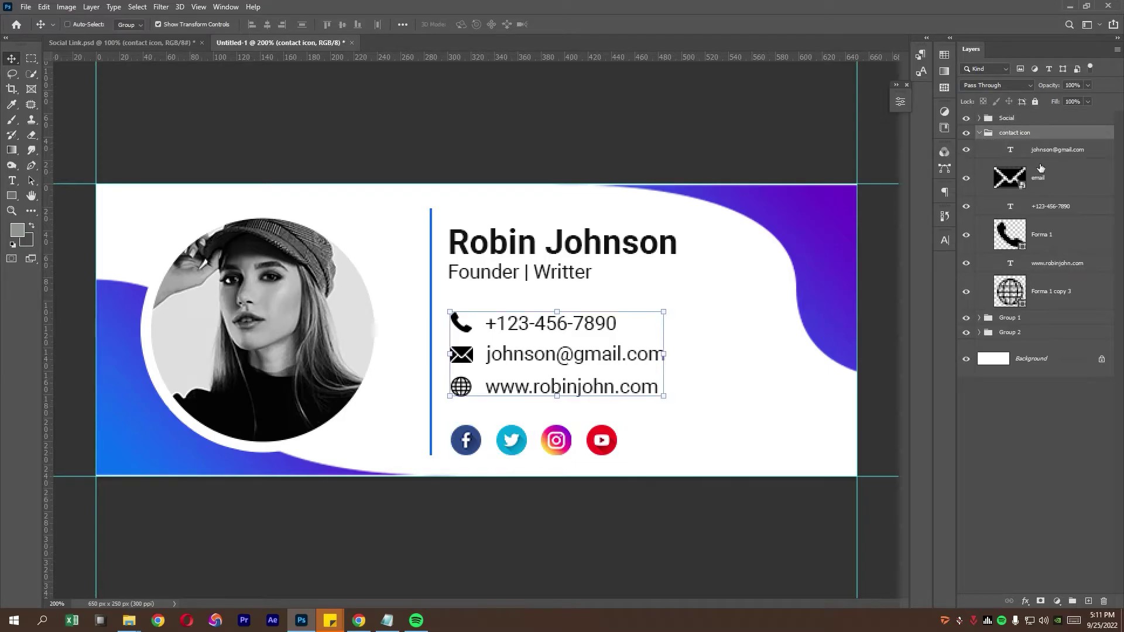
pyautogui.click(1047, 184)
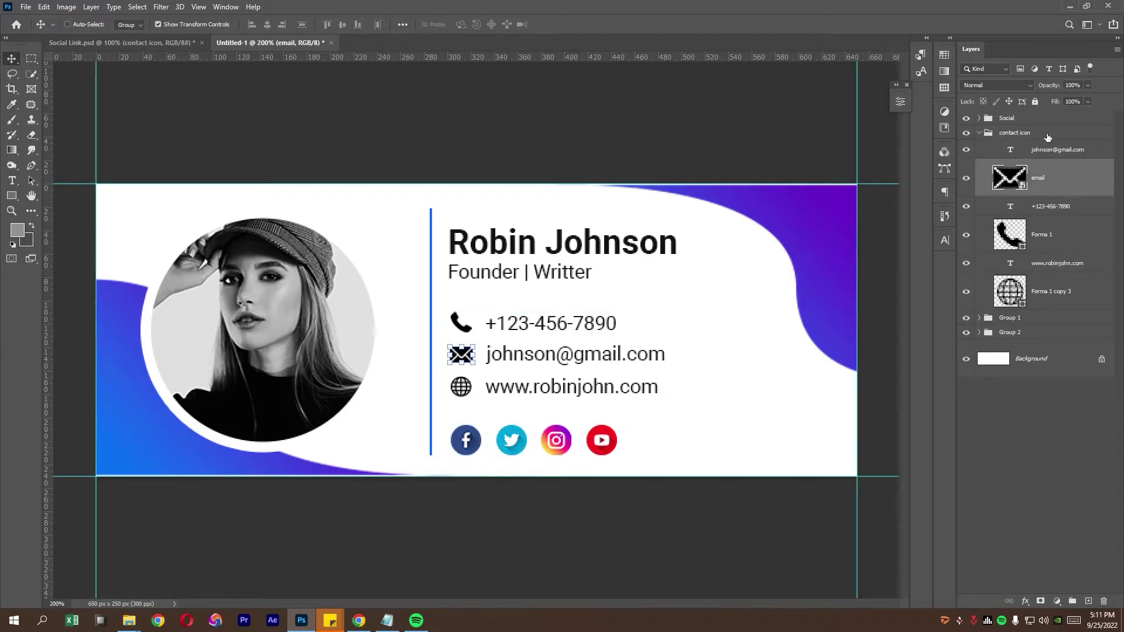
pyautogui.click(1047, 135)
pyautogui.click(979, 134)
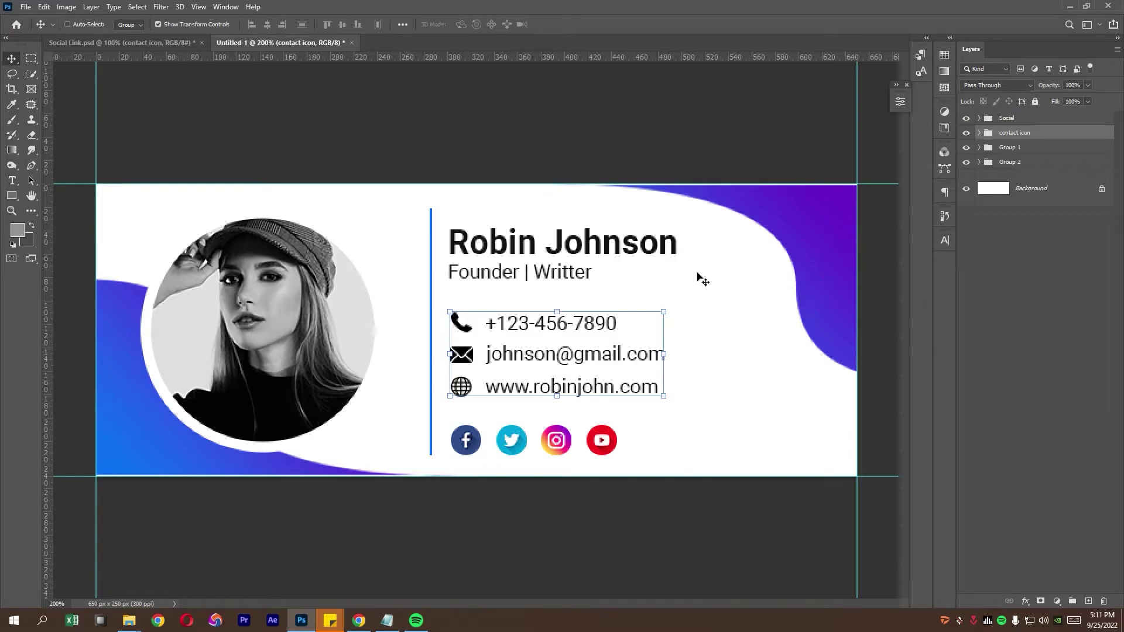
# Nudge the contact details block one pixel up and right.
pyautogui.hotkey('ctrl', 't')
pyautogui.press('Up')
pyautogui.press('Right')
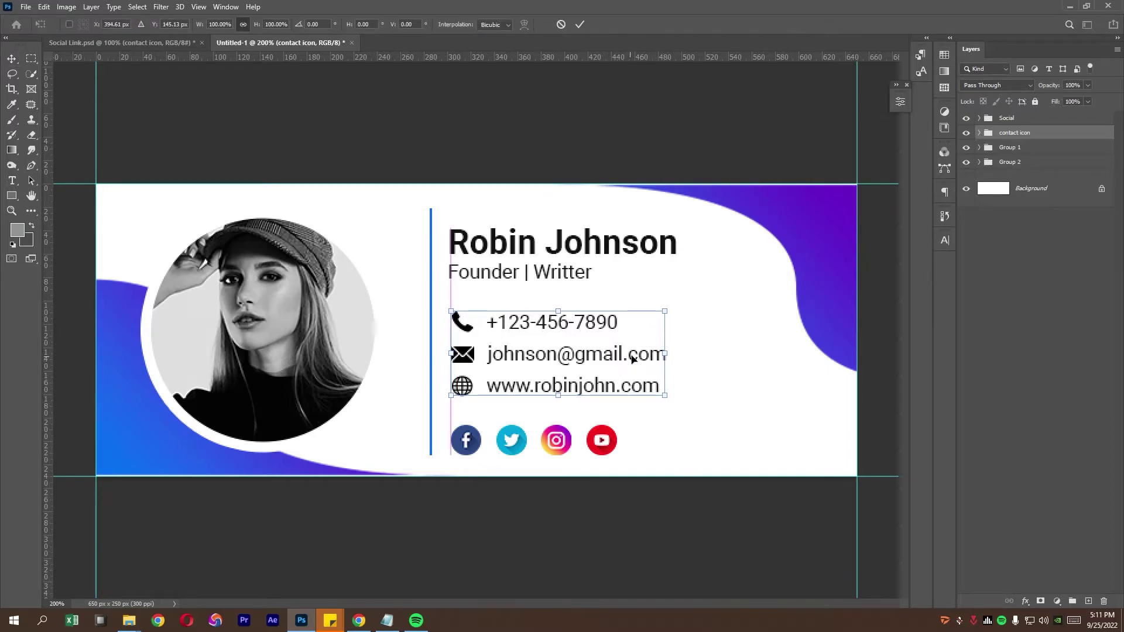
pyautogui.press('Return')
# Rename Group 1 to Name and shift that group 3 px right.
pyautogui.click(998, 150)
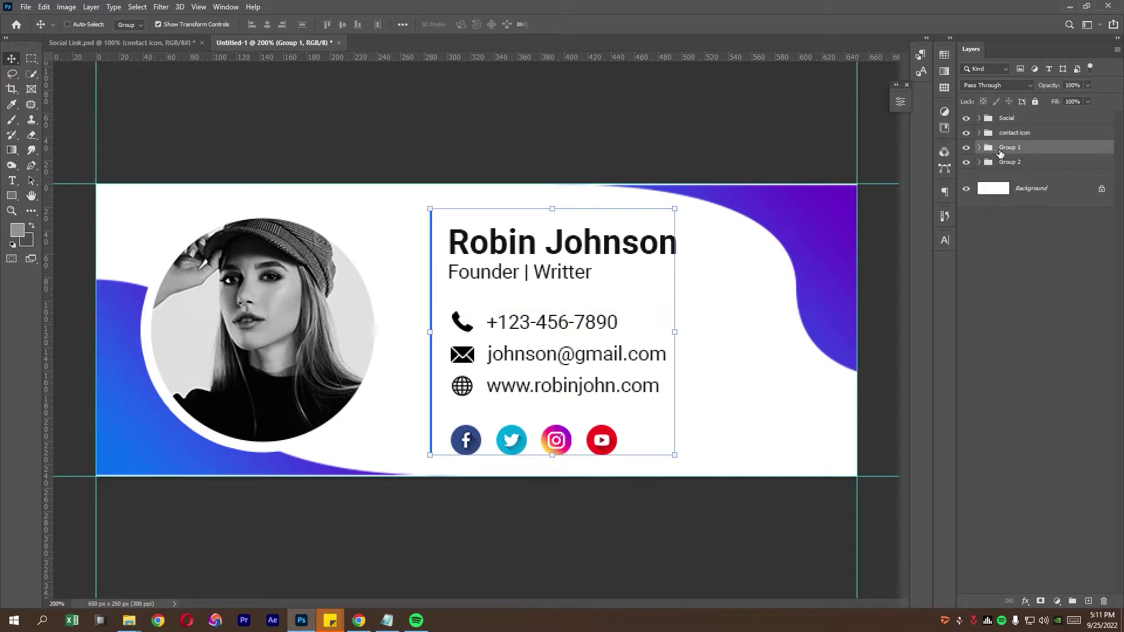
pyautogui.doubleClick(1008, 150)
pyautogui.write('ame')
pyautogui.press('Return')
pyautogui.click(554, 211)
pyautogui.moveTo(559, 234); pyautogui.dragTo(558, 234)
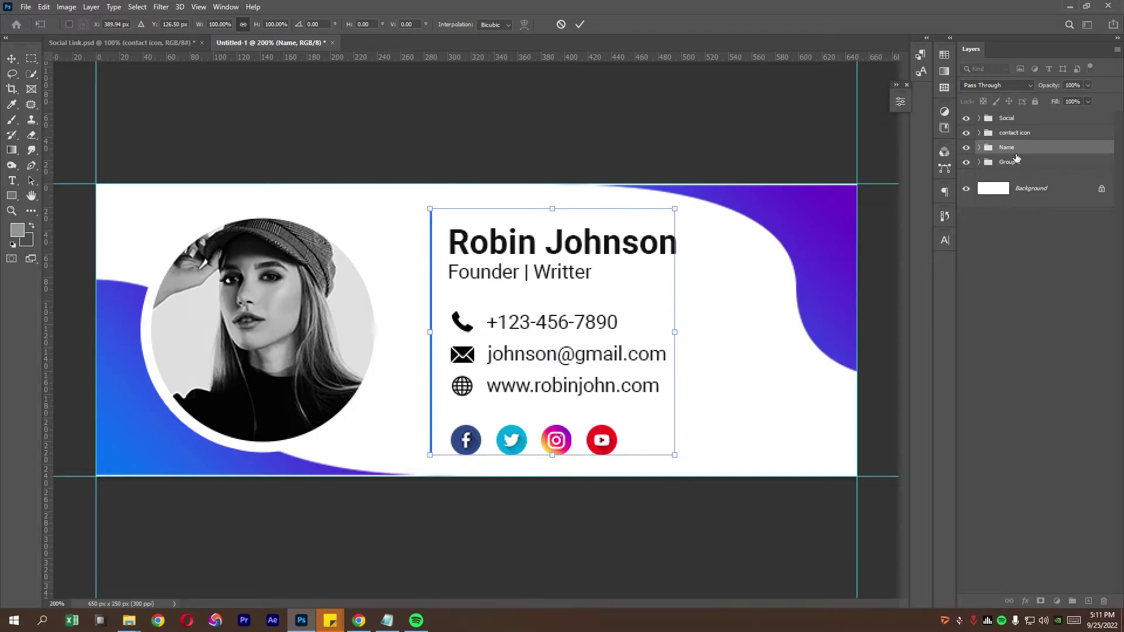
# Left-align the name and Founder | Writter text, then move both slightly right and down.
pyautogui.click(980, 148)
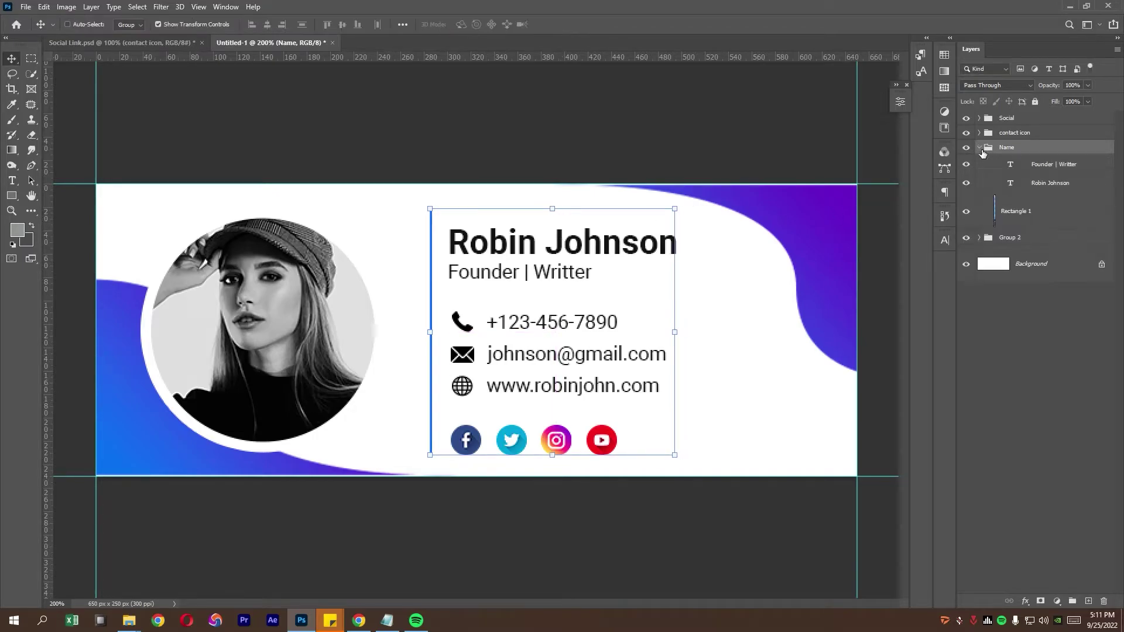
pyautogui.click(1016, 219)
pyautogui.click(1034, 171)
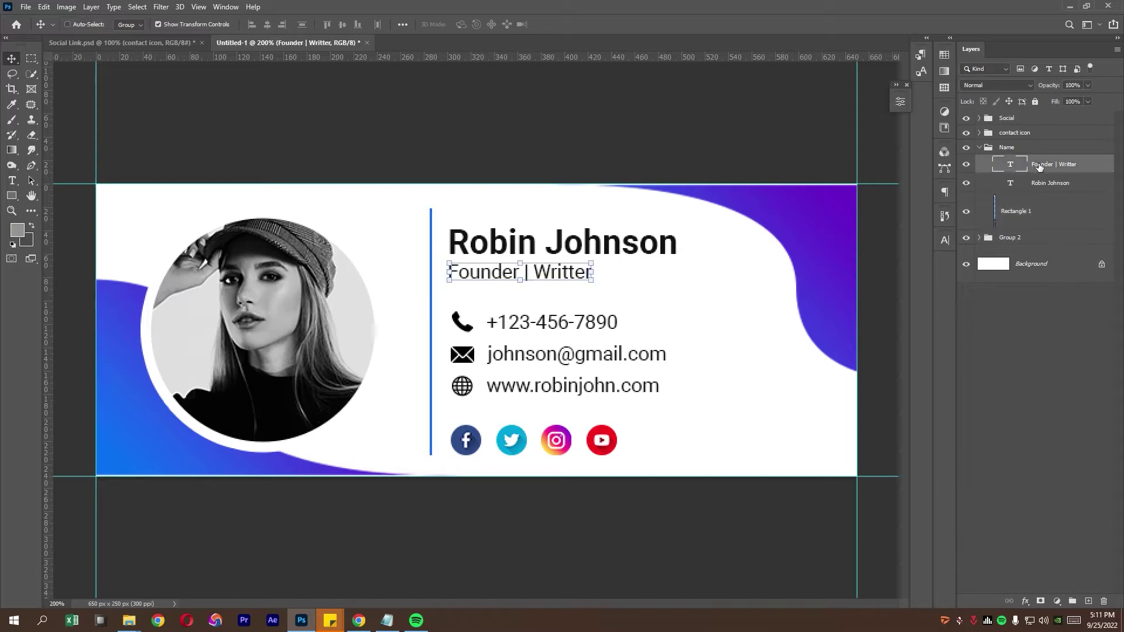
pyautogui.keyDown('shift'); pyautogui.click(1048, 185); pyautogui.keyUp('shift')
pyautogui.click(252, 25)
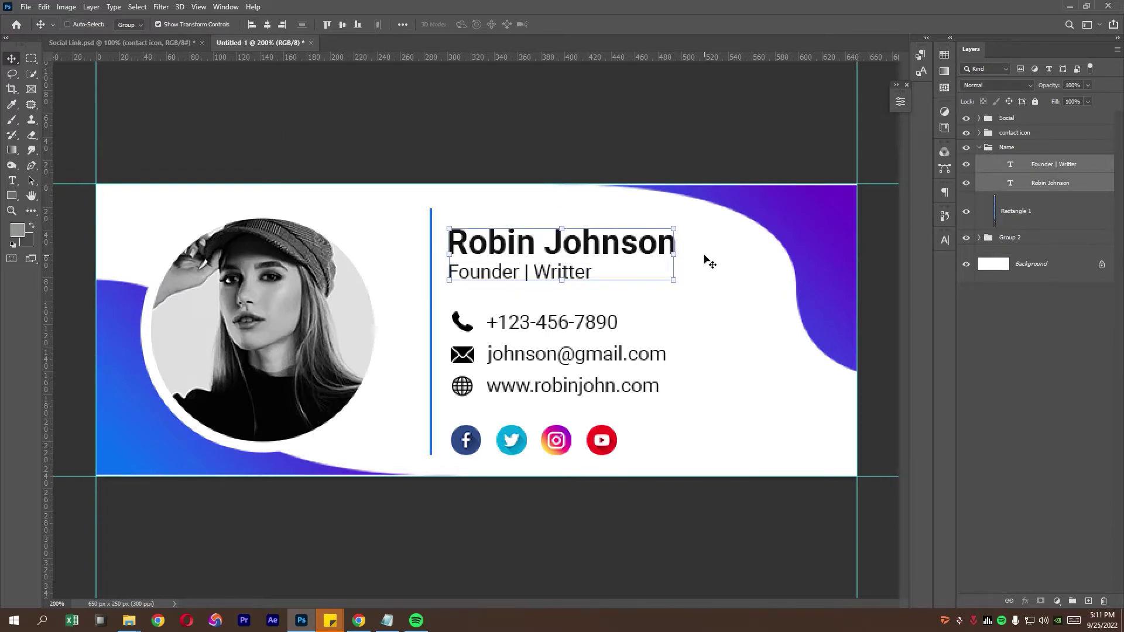
pyautogui.click(677, 251)
pyautogui.moveTo(630, 262); pyautogui.dragTo(633, 263)
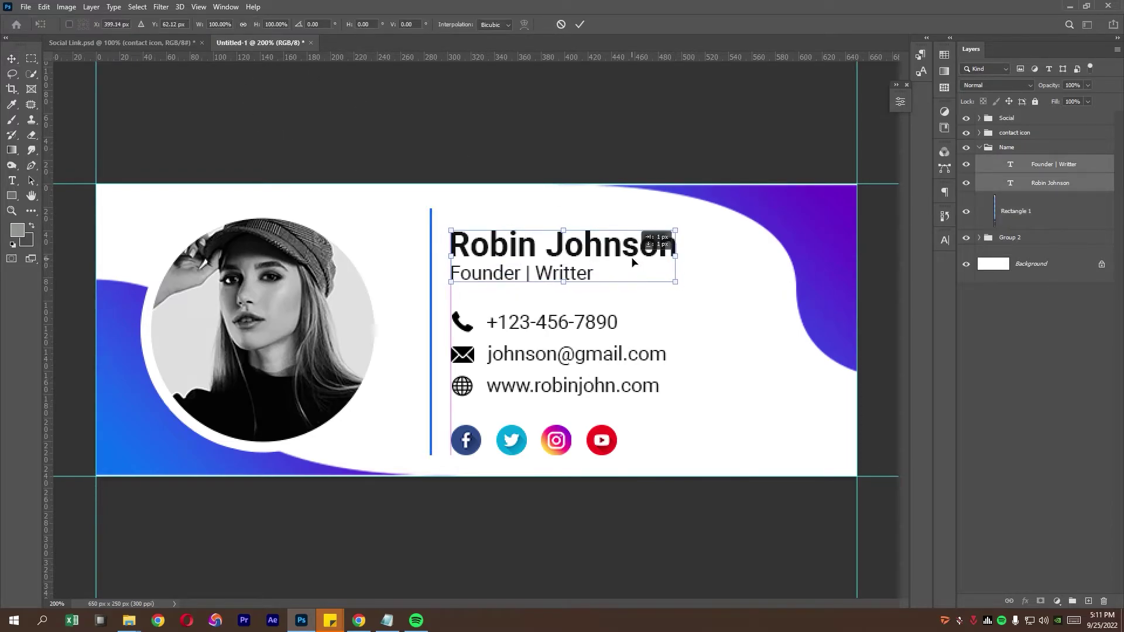
pyautogui.press('Return')
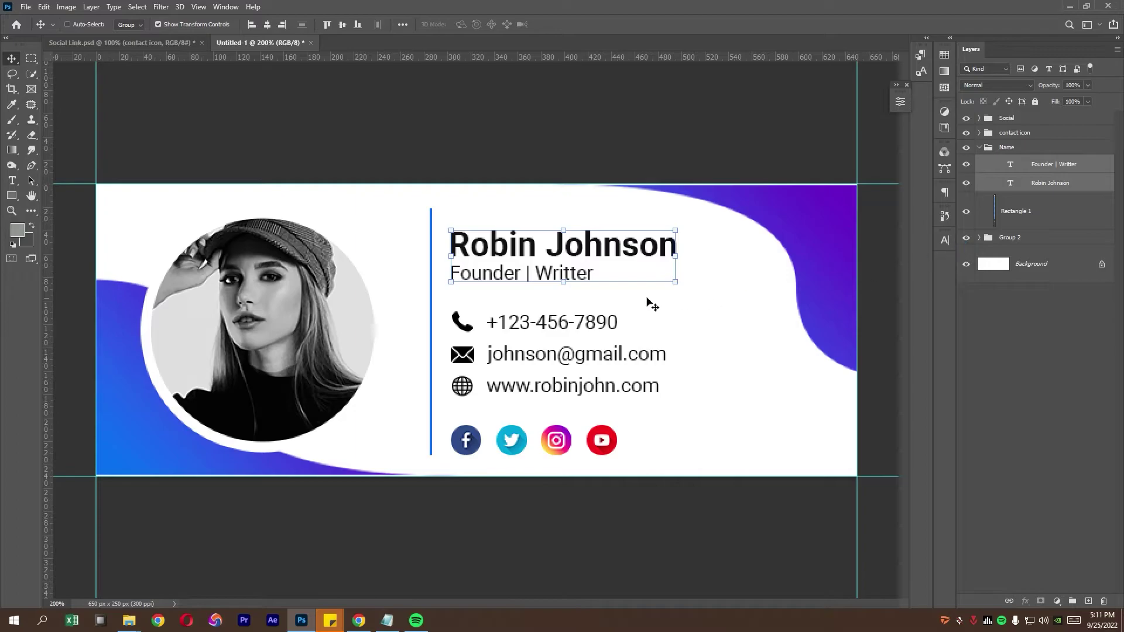
pyautogui.hotkey('ctrl', '-')
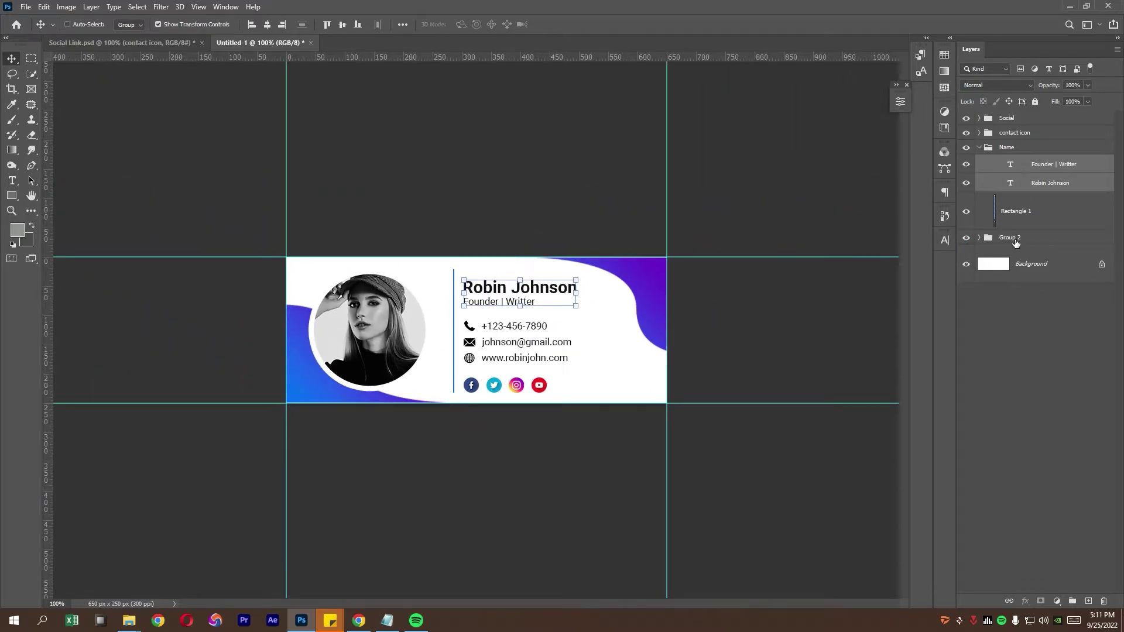
# Rename Group 2 to BG.
pyautogui.click(980, 148)
pyautogui.click(981, 163)
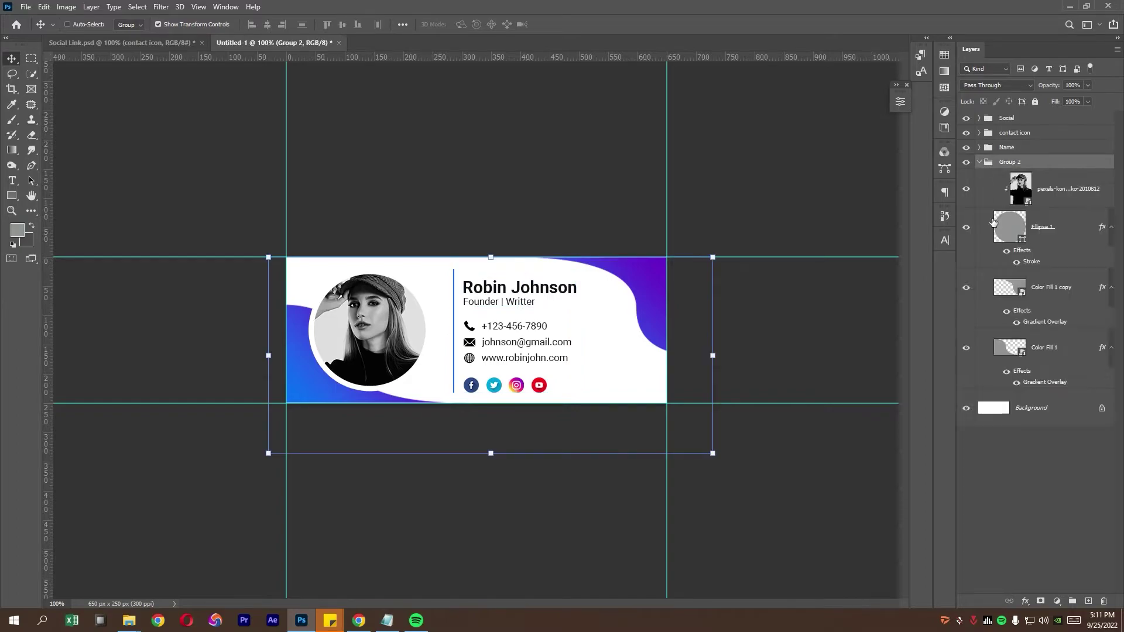
pyautogui.doubleClick(1009, 162)
pyautogui.write('G')
pyautogui.press('Return')
# Shift the Color Fill 1 copy wave slightly up and 18 px right.
pyautogui.click(1045, 292)
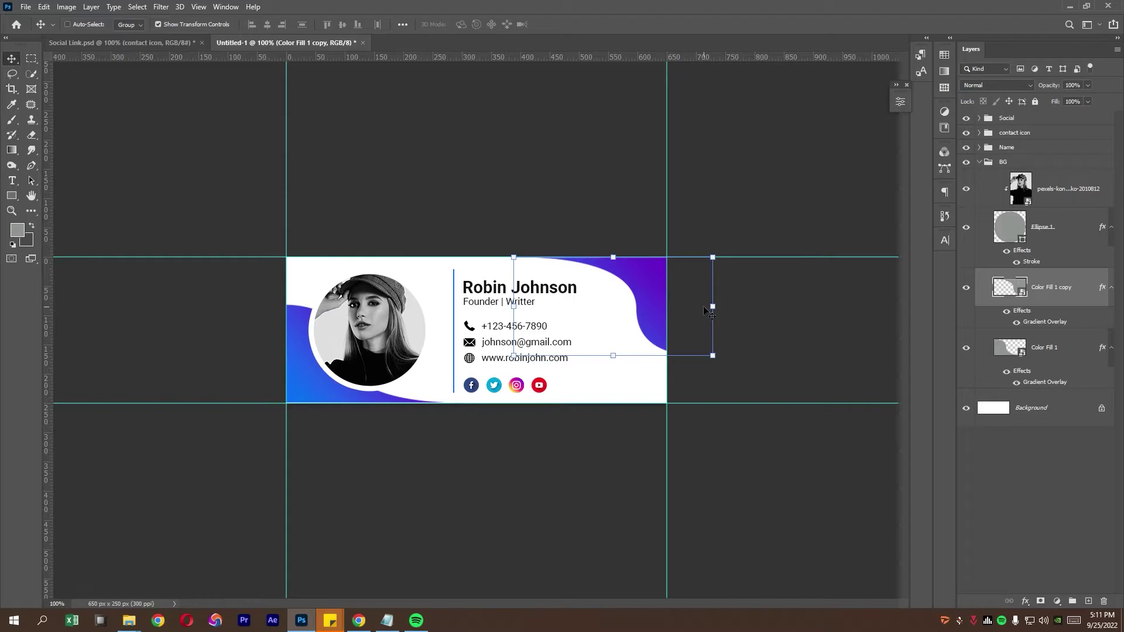
pyautogui.hotkey('ctrl', 't')
pyautogui.press('Up')
pyautogui.press('Up')
pyautogui.press('Up')
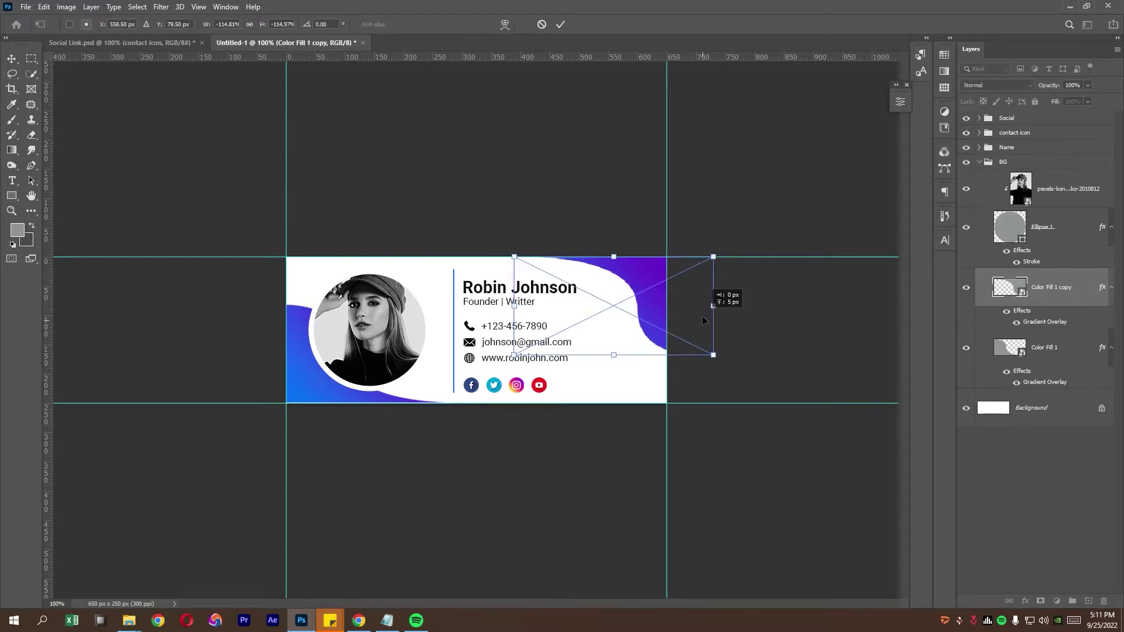
pyautogui.moveTo(701, 303); pyautogui.dragTo(712, 304)
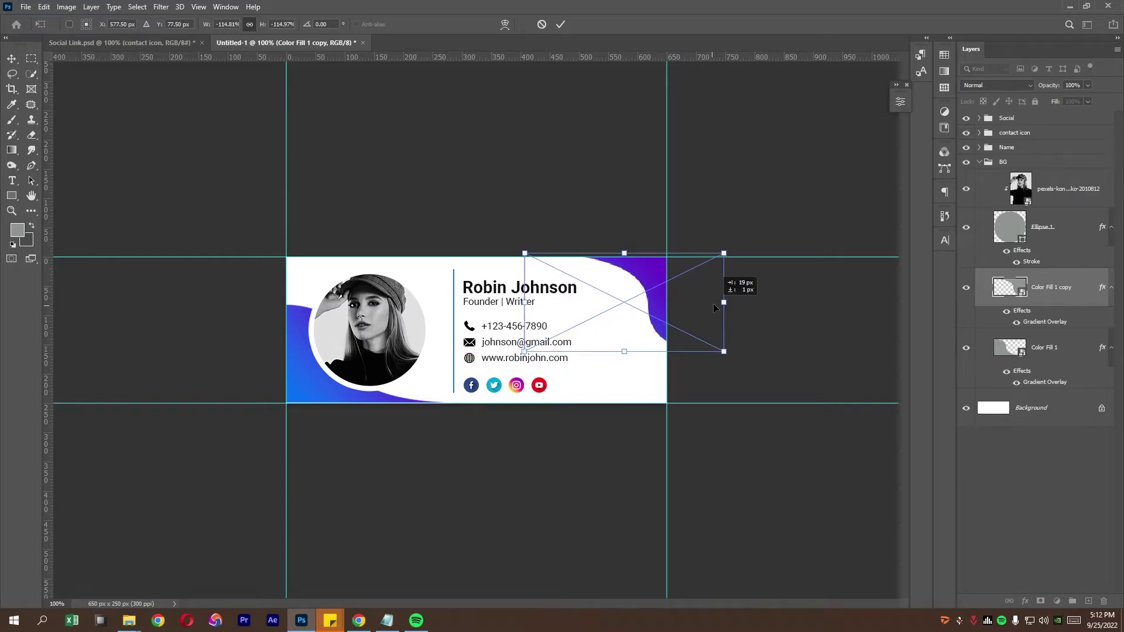
pyautogui.press('Return')
# Add vertical guides near x 273.5 px and just right of the contact text.
pyautogui.hotkey('ctrl', '+')
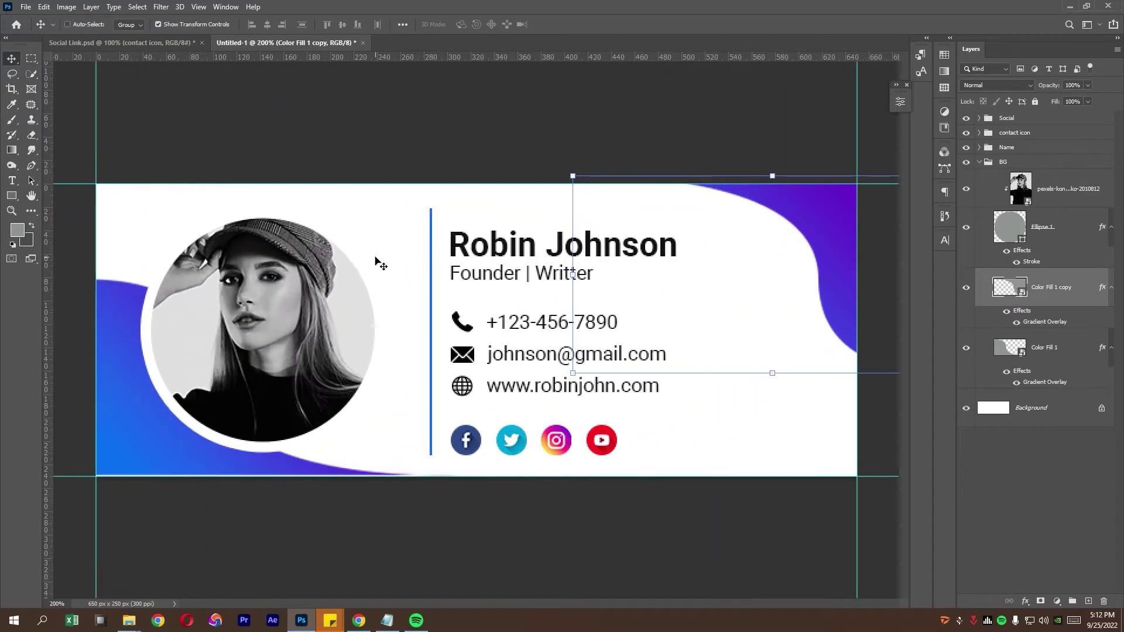
pyautogui.hotkey('ctrl', '-')
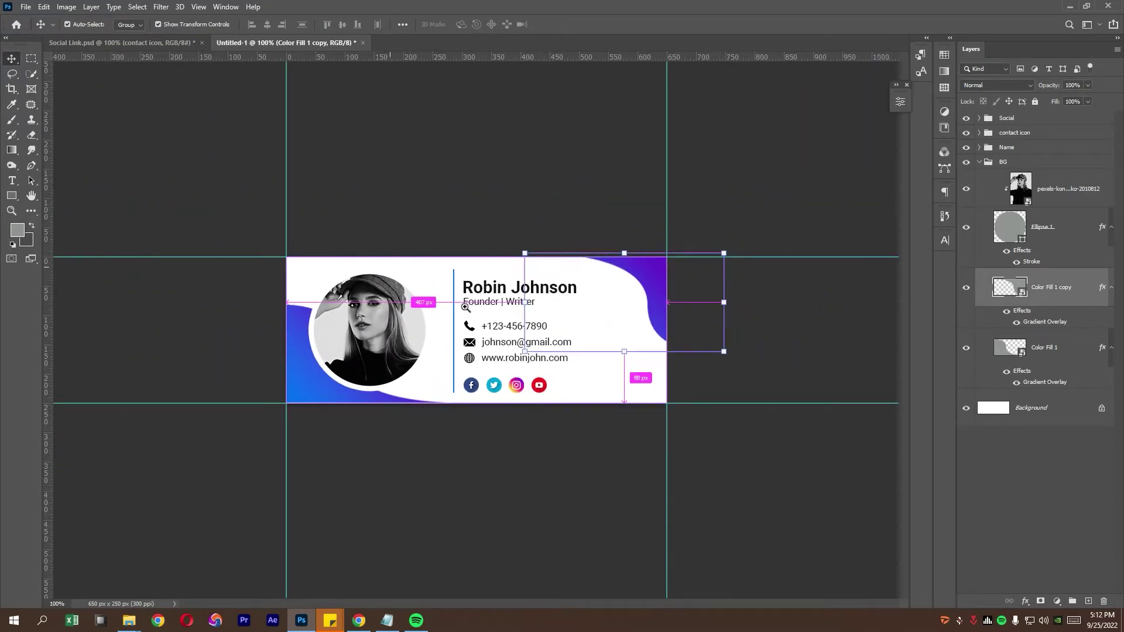
pyautogui.hotkey('ctrl', '+')
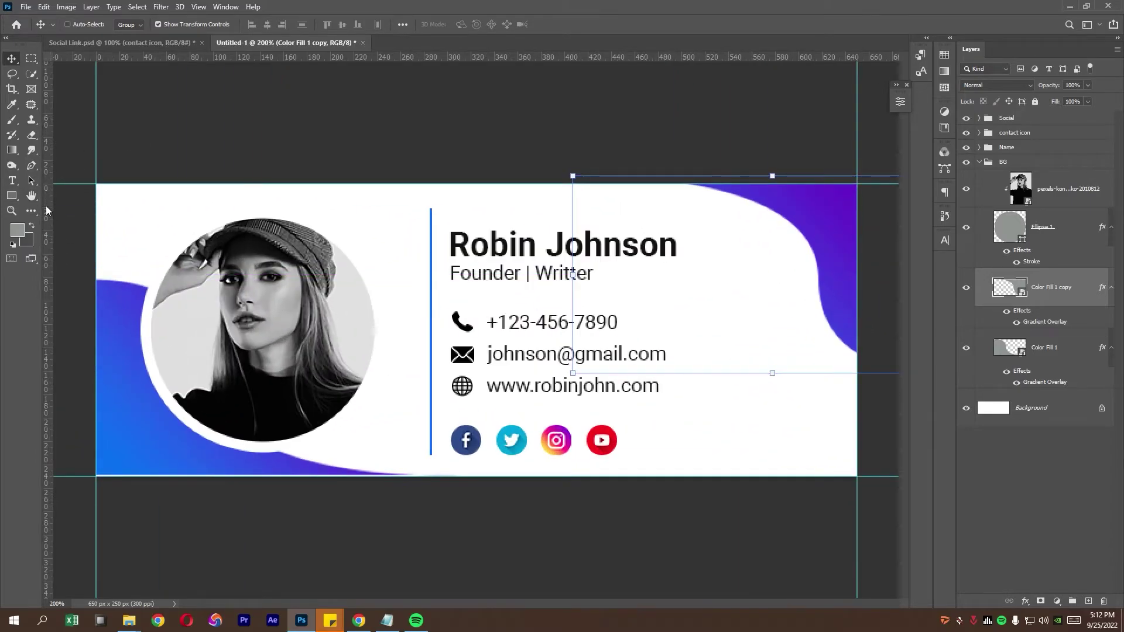
pyautogui.moveTo(47, 211); pyautogui.dragTo(424, 265)
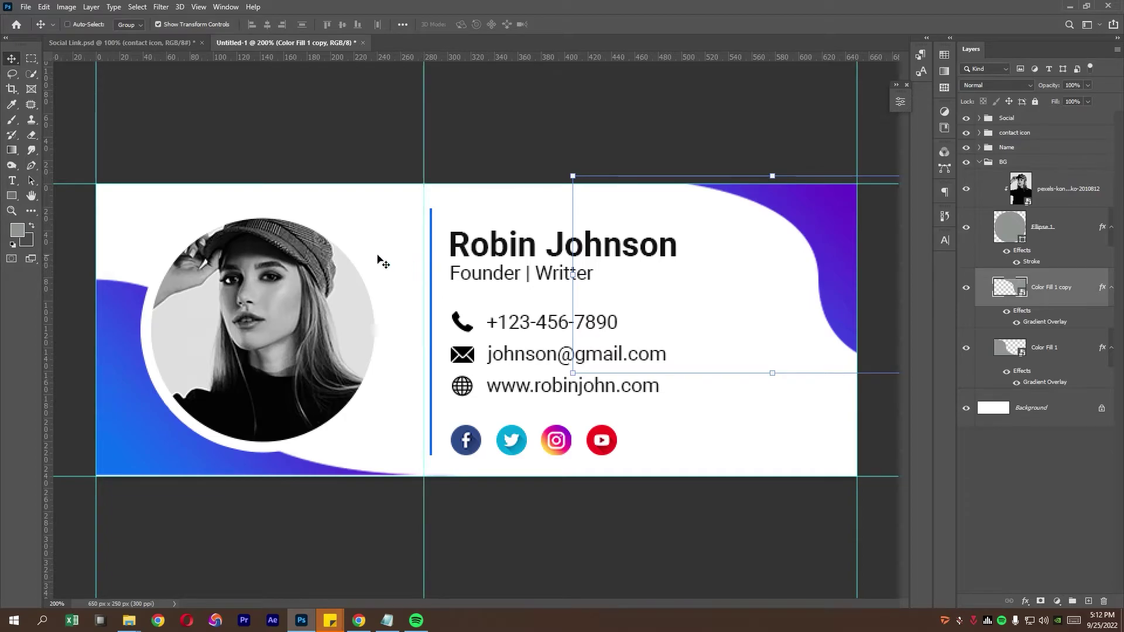
pyautogui.moveTo(47, 267)
pyautogui.mouseDown()
pyautogui.moveTo(454, 310)
pyautogui.moveTo(708, 319)
pyautogui.moveTo(680, 333)
pyautogui.mouseUp()
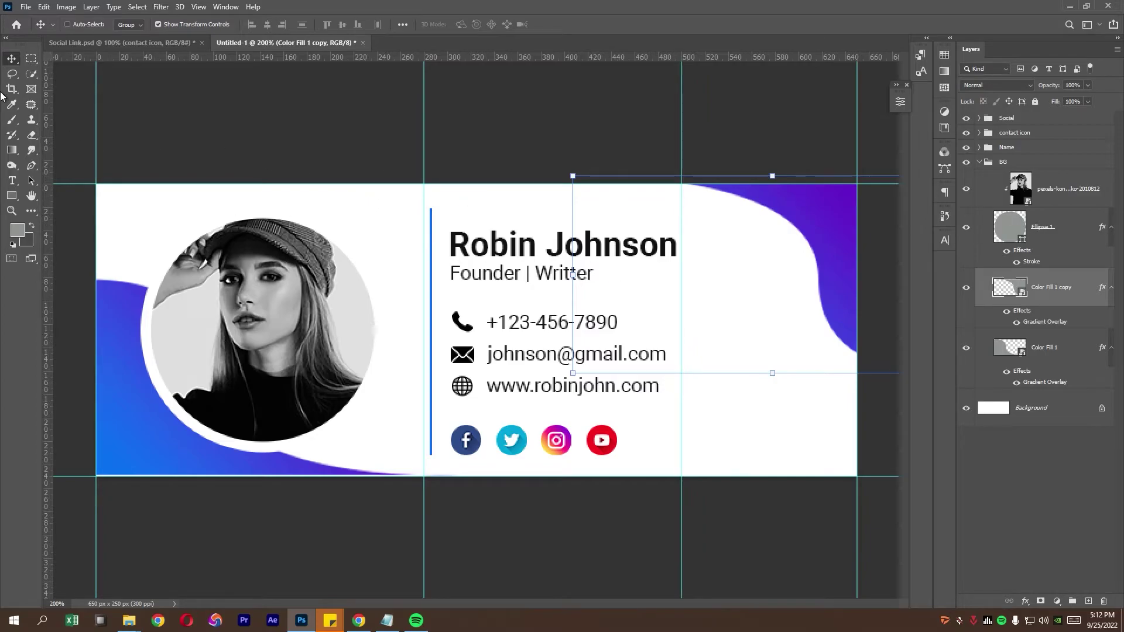
# Collapse the BG group and select the Social group at 100% zoom.
pyautogui.click(31, 58)
pyautogui.hotkey('ctrl', '-')
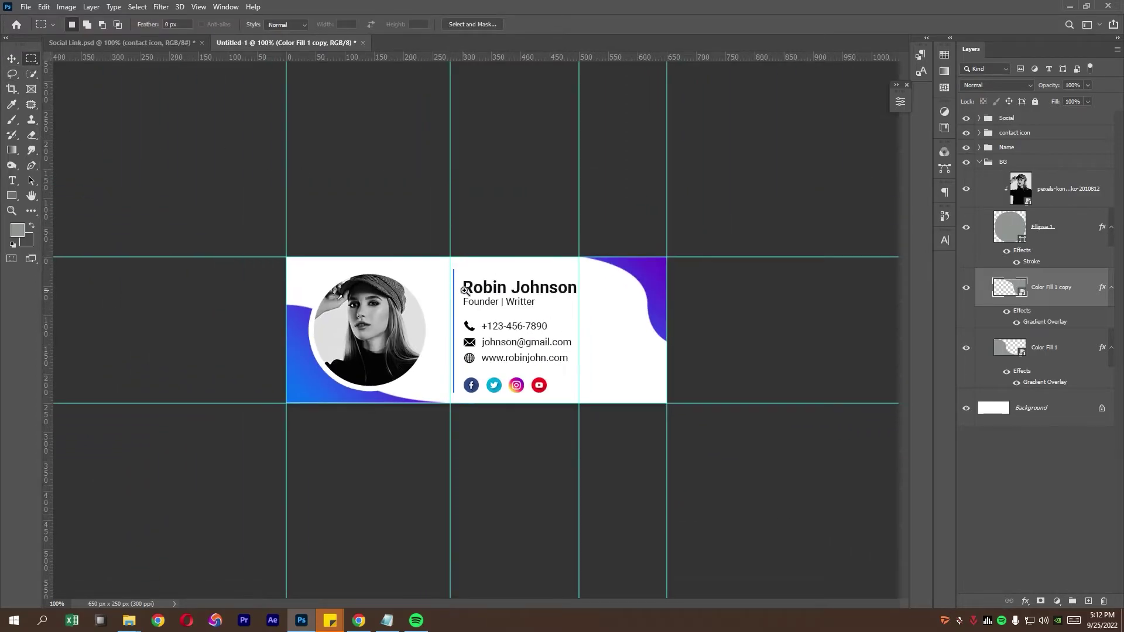
pyautogui.hotkey('ctrl', '+')
pyautogui.hotkey('ctrl', '-')
pyautogui.click(987, 166)
pyautogui.click(1008, 120)
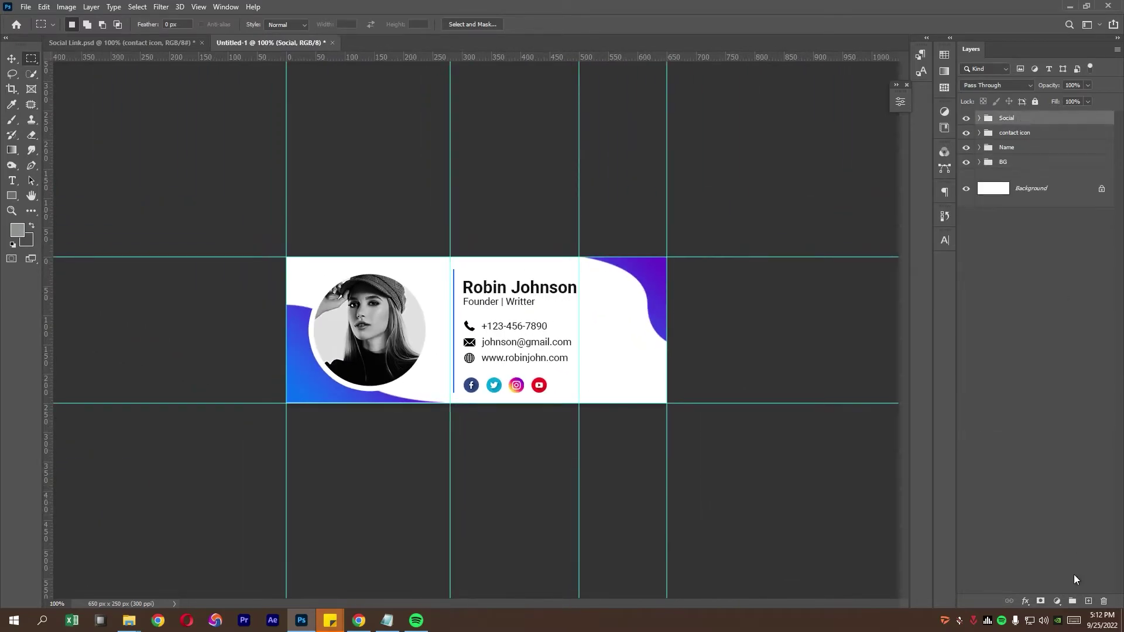
# Stamp all visible layers into a new Layer 1 and convert it to a smart object.
pyautogui.hotkey('ctrl', 'shift', 'alt', 'e')
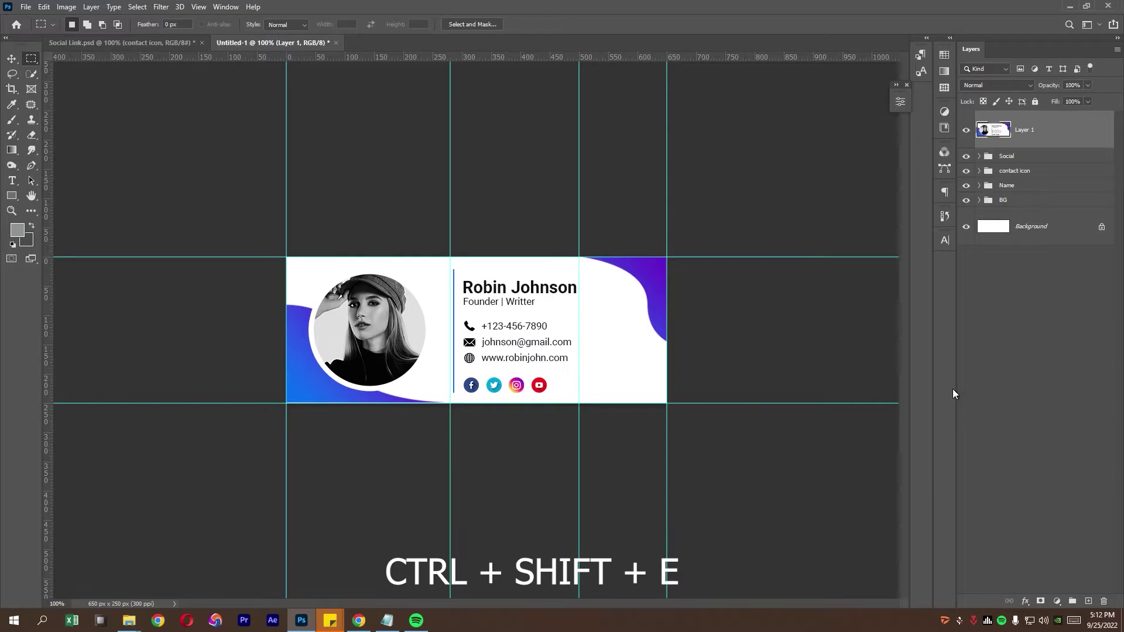
pyautogui.rightClick(1050, 134)
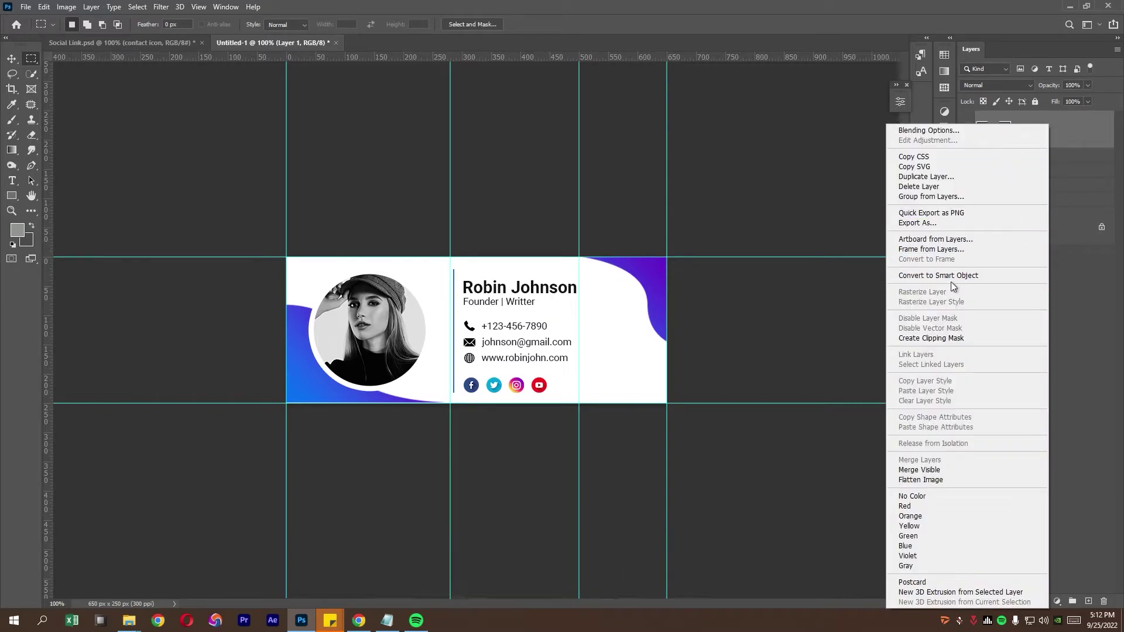
pyautogui.click(951, 276)
# Switch to the Slice Tool from the Crop tool group and zoom to 200%.
pyautogui.click(26, 6)
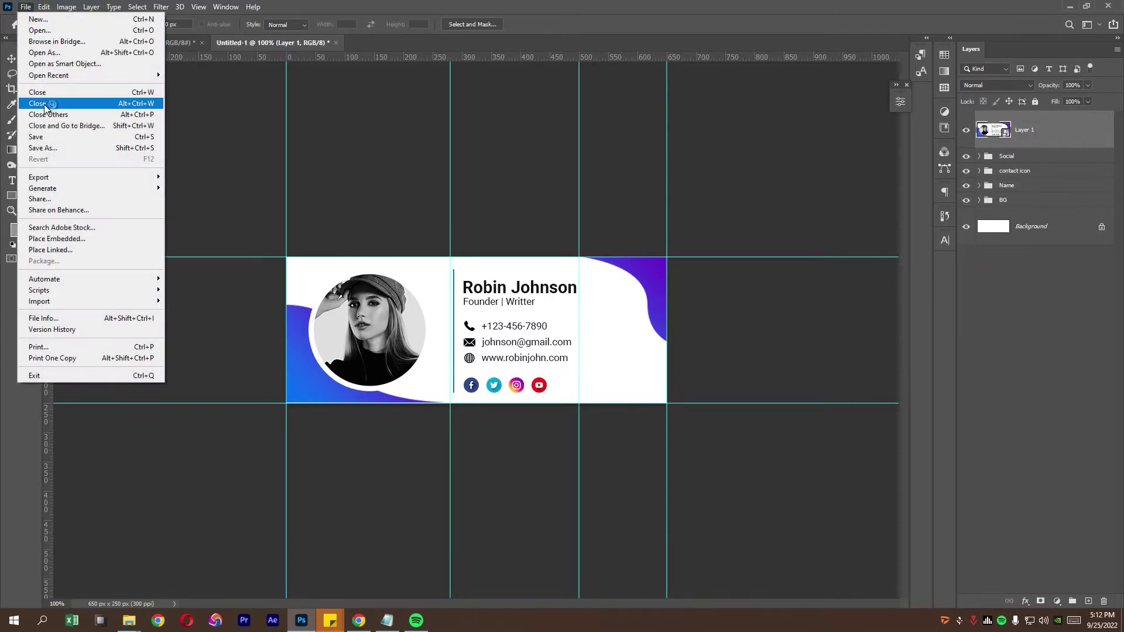
pyautogui.press('Escape')
pyautogui.rightClick(11, 89)
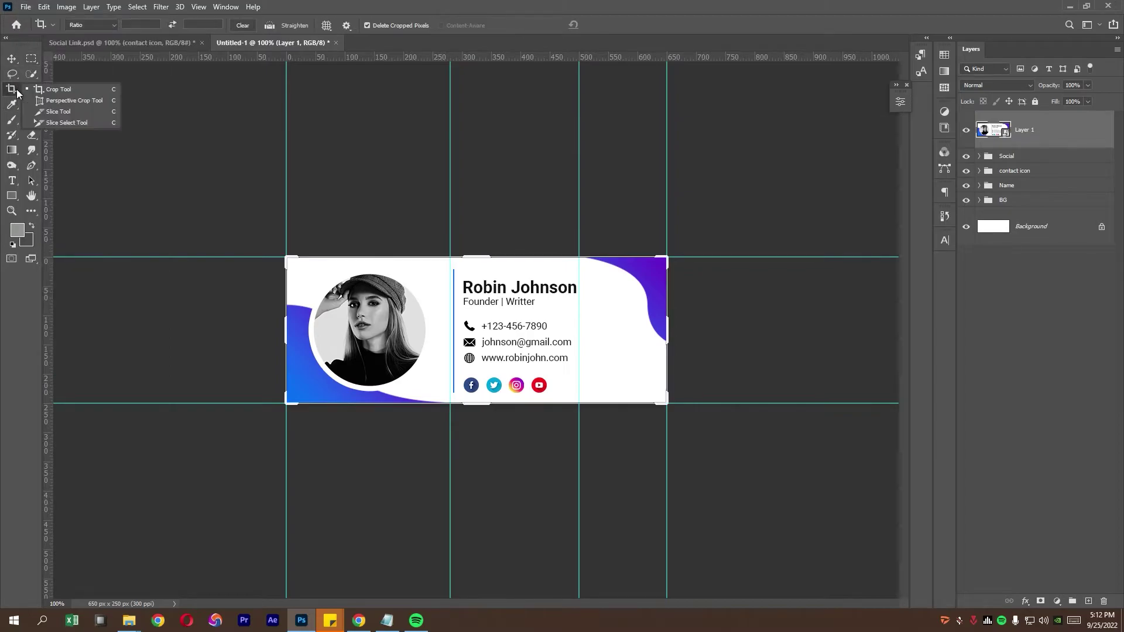
pyautogui.click(56, 110)
pyautogui.hotkey('ctrl', '+')
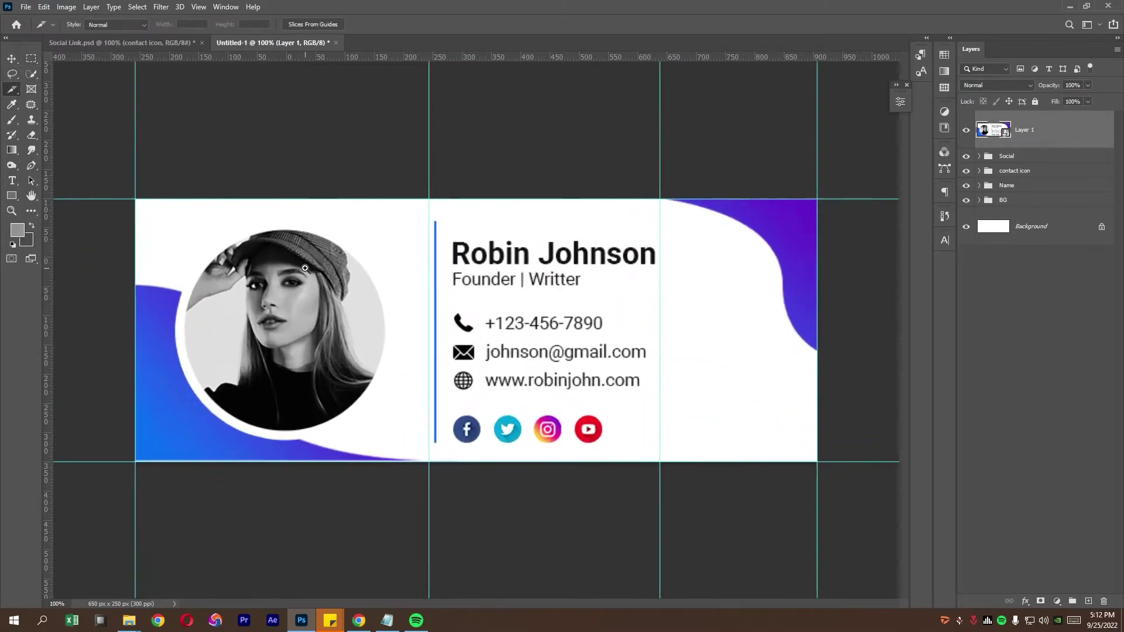
# Slice the portrait area up to the divider line, removing a stray vertical guide.
pyautogui.moveTo(97, 185)
pyautogui.mouseDown()
pyautogui.moveTo(262, 345)
pyautogui.moveTo(416, 469)
pyautogui.mouseUp()
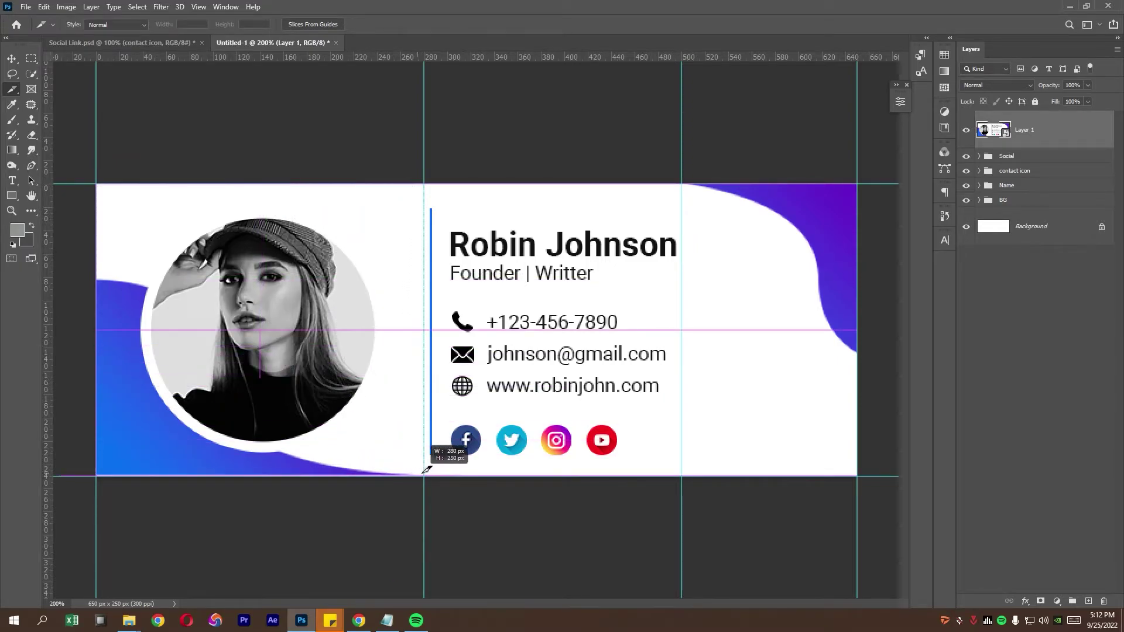
pyautogui.moveTo(416, 468); pyautogui.dragTo(424, 476)
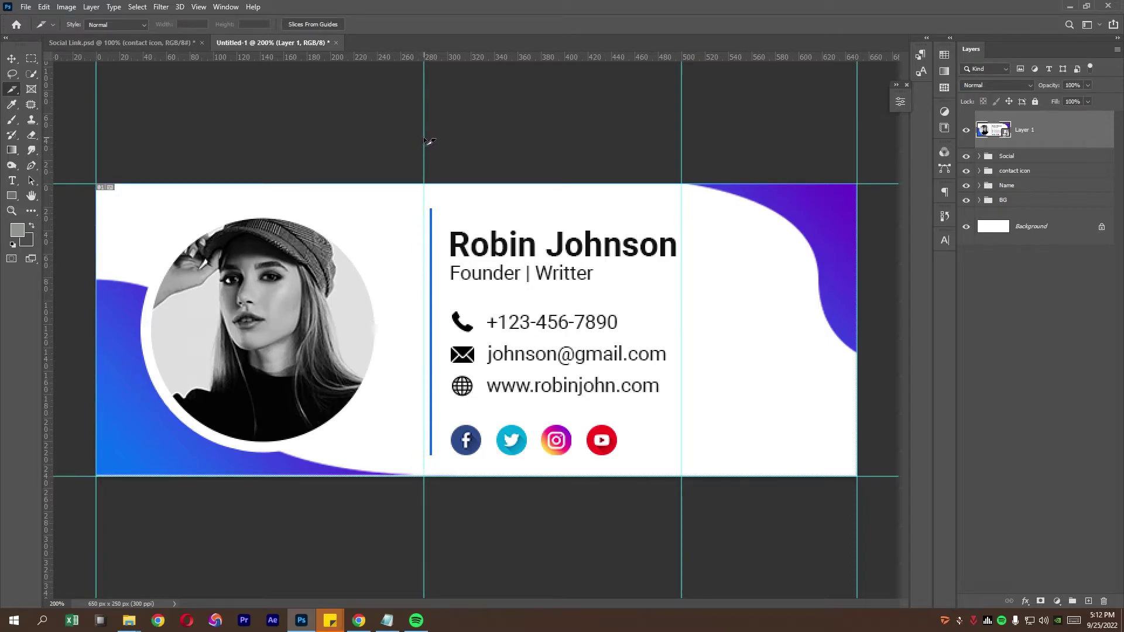
pyautogui.press('v')
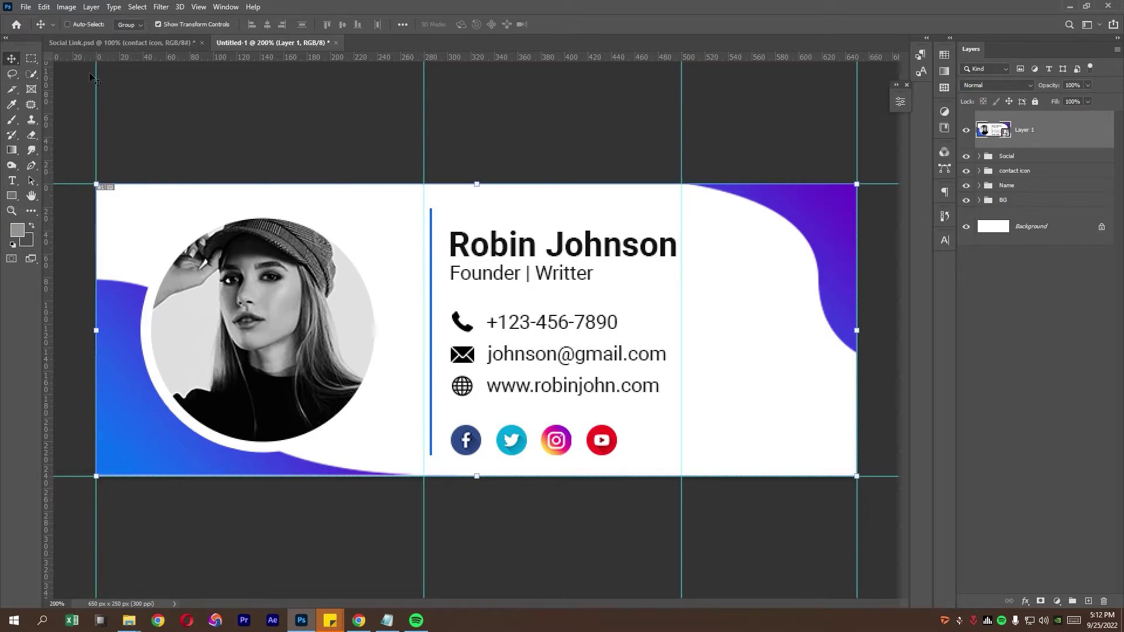
pyautogui.moveTo(423, 140); pyautogui.dragTo(24, 126)
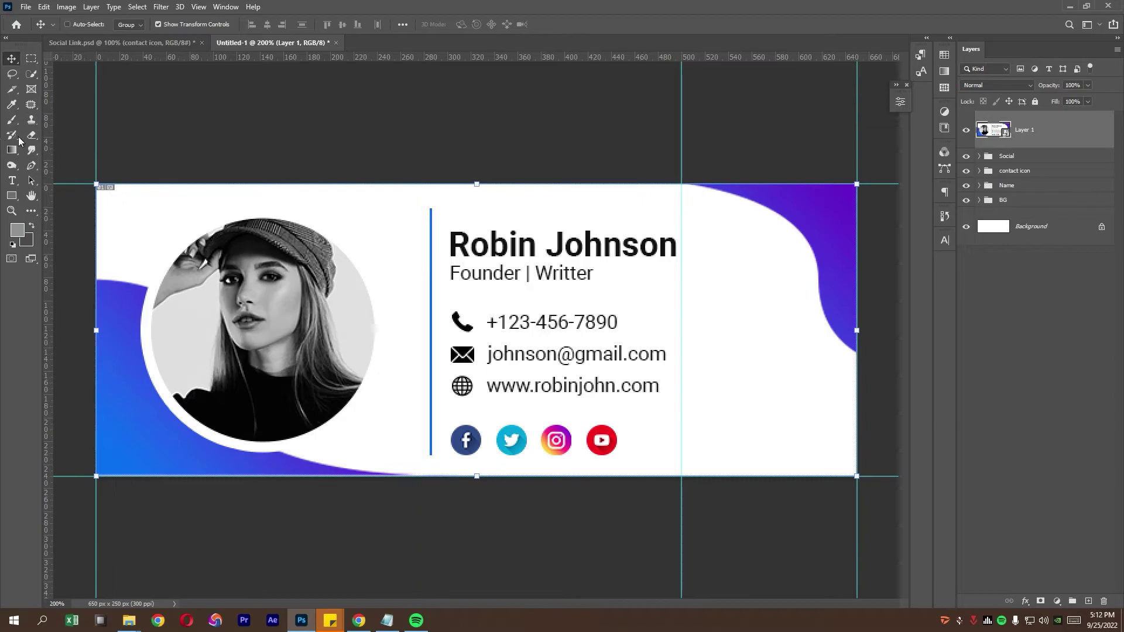
pyautogui.click(11, 90)
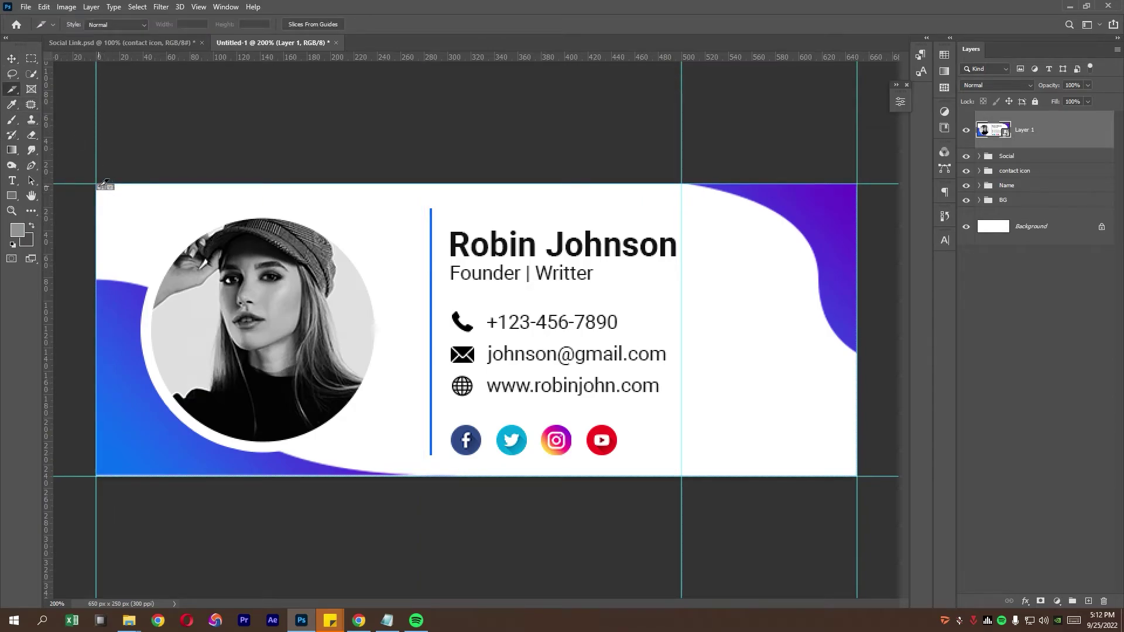
pyautogui.moveTo(98, 185)
pyautogui.mouseDown()
pyautogui.moveTo(376, 397)
pyautogui.moveTo(442, 473)
pyautogui.mouseUp()
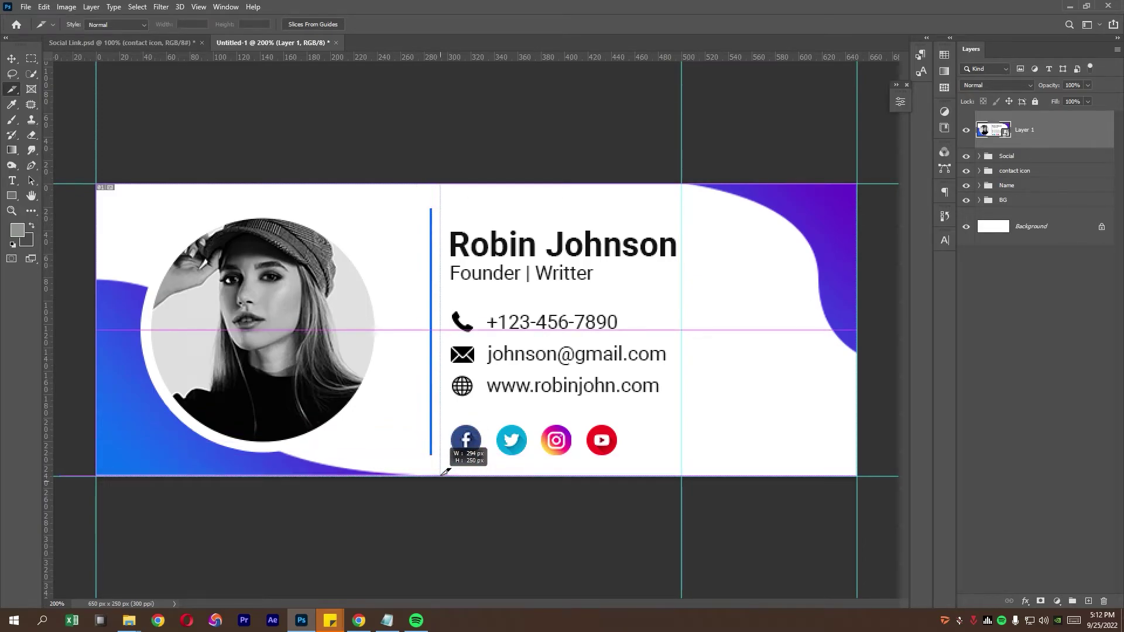
pyautogui.moveTo(445, 472); pyautogui.dragTo(444, 474)
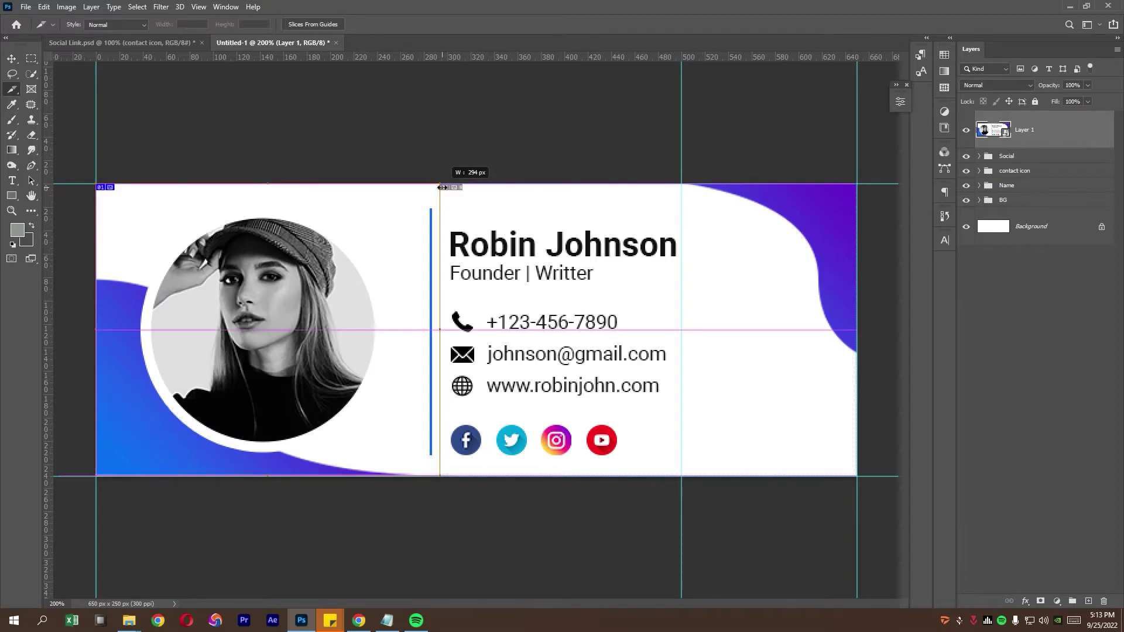
# Create separate slices for the name block and the phone, email and website rows.
pyautogui.moveTo(449, 186)
pyautogui.mouseDown()
pyautogui.moveTo(506, 238)
pyautogui.moveTo(655, 298)
pyautogui.moveTo(686, 299)
pyautogui.mouseUp()
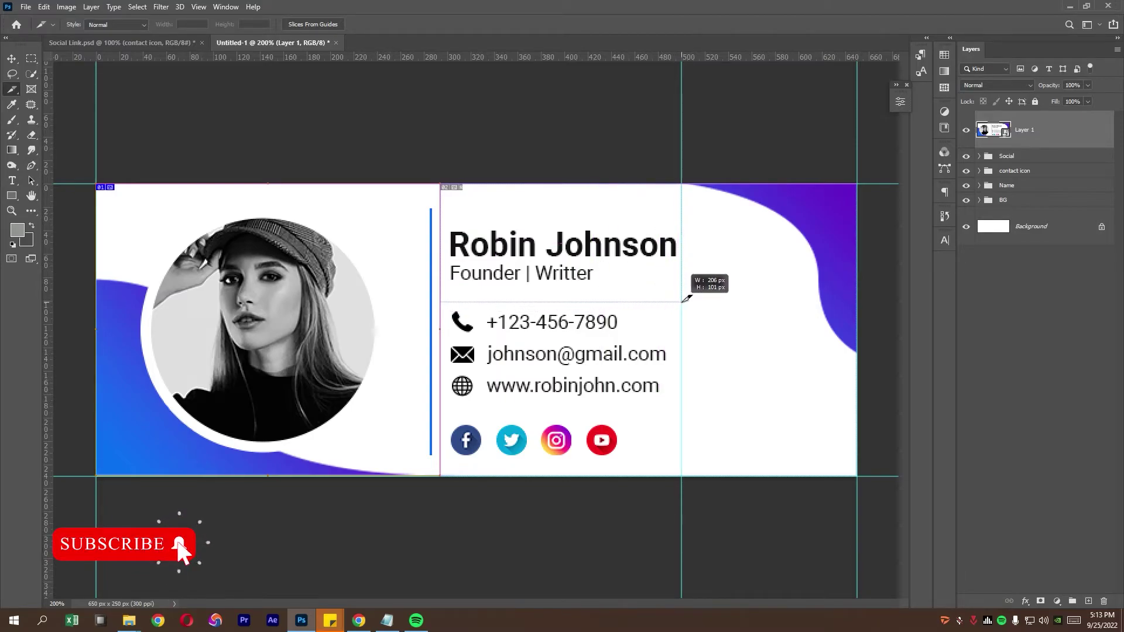
pyautogui.moveTo(686, 299); pyautogui.dragTo(682, 301)
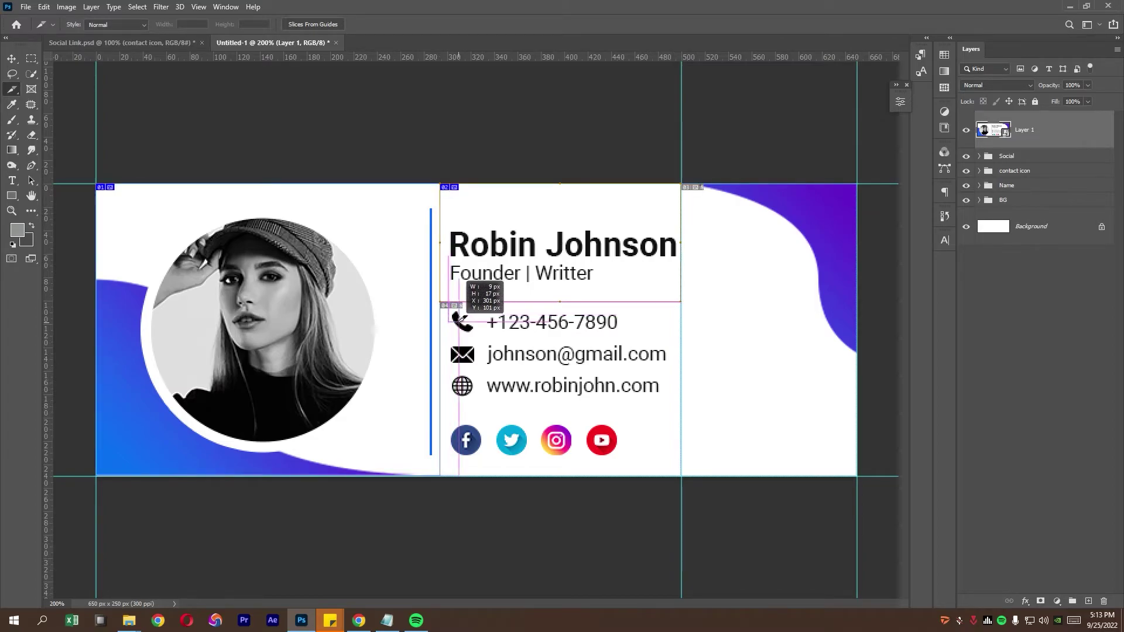
pyautogui.moveTo(446, 302)
pyautogui.mouseDown()
pyautogui.moveTo(532, 326)
pyautogui.moveTo(686, 333)
pyautogui.mouseUp()
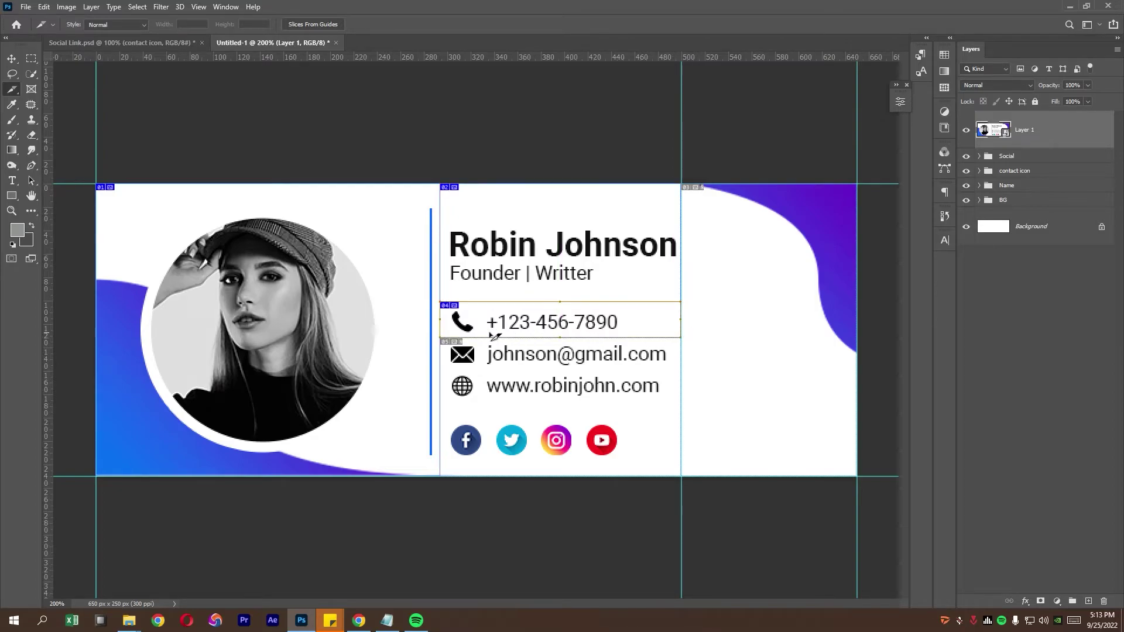
pyautogui.moveTo(450, 339)
pyautogui.mouseDown()
pyautogui.moveTo(485, 364)
pyautogui.moveTo(542, 372)
pyautogui.moveTo(681, 369)
pyautogui.mouseUp()
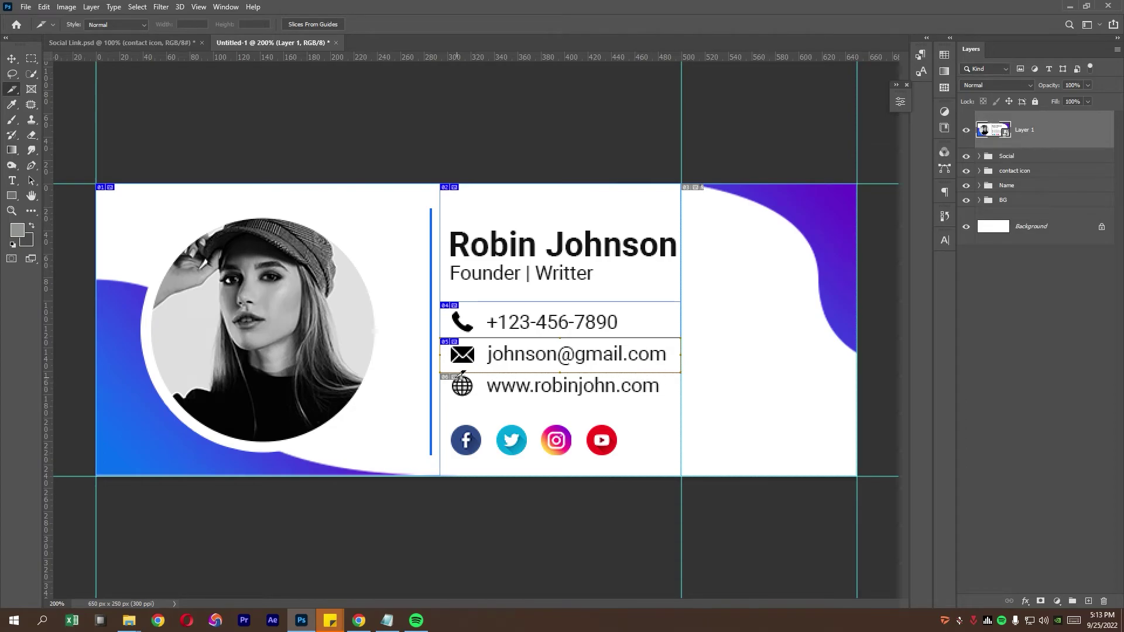
pyautogui.moveTo(441, 375)
pyautogui.mouseDown()
pyautogui.moveTo(504, 415)
pyautogui.moveTo(682, 410)
pyautogui.mouseUp()
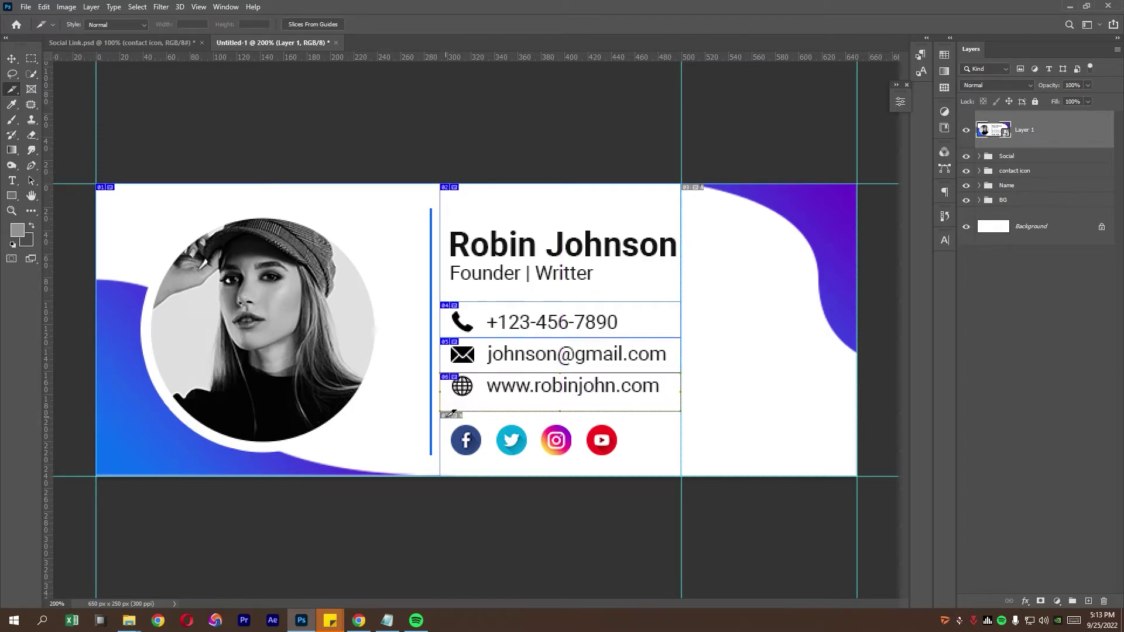
# Slice each social icon (Facebook, Twitter, Instagram, YouTube) and the right wave area.
pyautogui.moveTo(449, 412); pyautogui.dragTo(488, 475)
pyautogui.moveTo(490, 413); pyautogui.dragTo(539, 474)
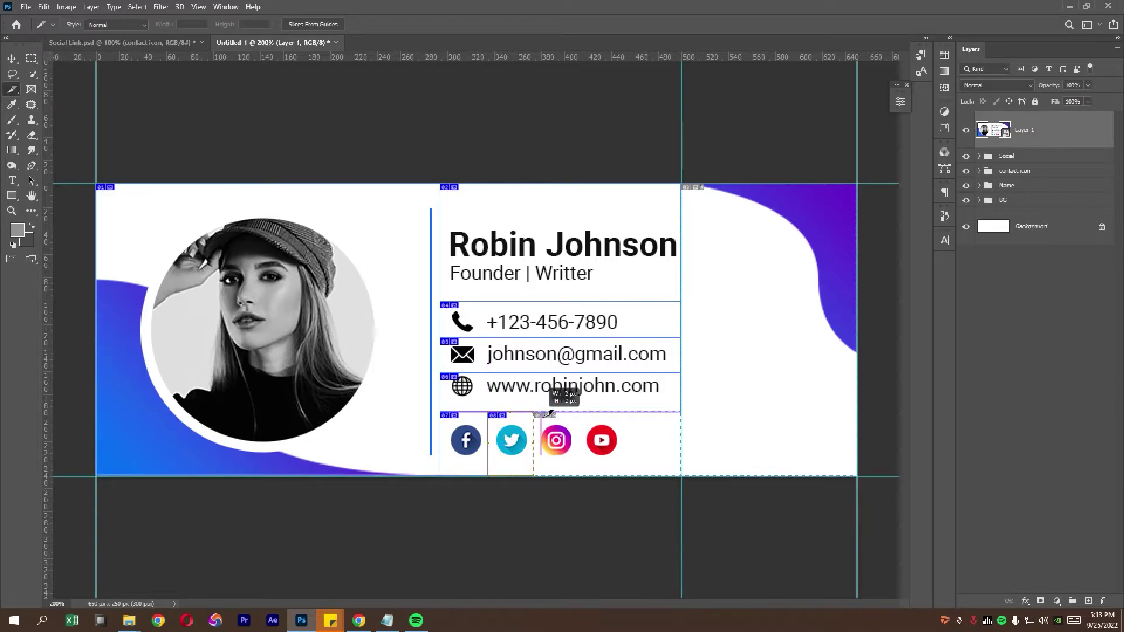
pyautogui.moveTo(534, 413); pyautogui.dragTo(587, 473)
pyautogui.moveTo(605, 426); pyautogui.dragTo(686, 472)
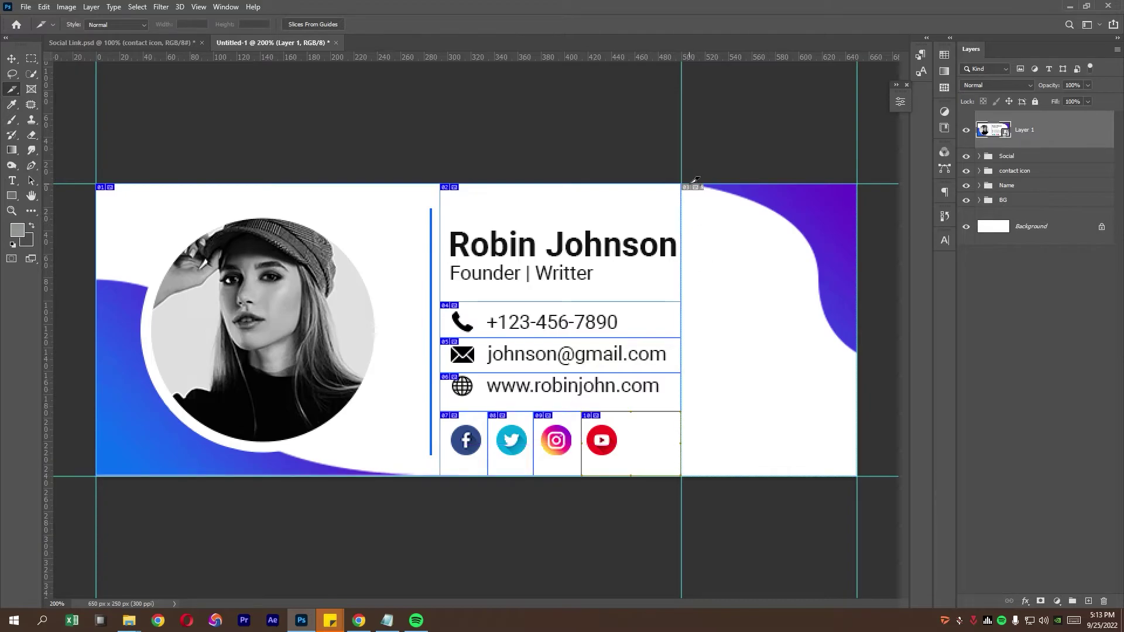
pyautogui.moveTo(690, 184); pyautogui.dragTo(841, 419)
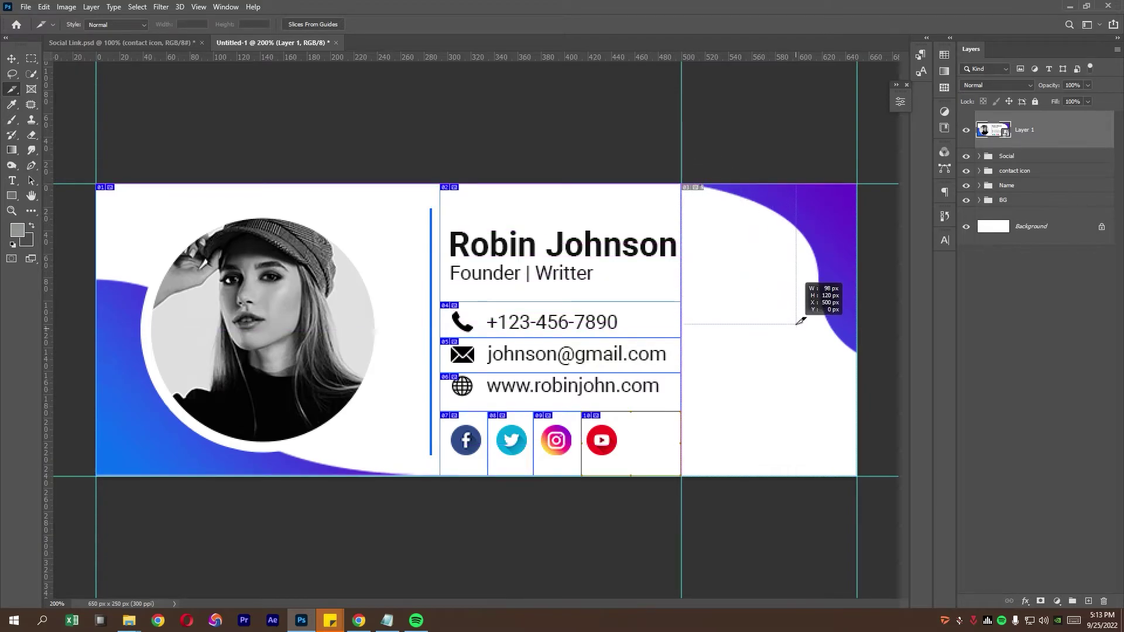
pyautogui.moveTo(841, 419); pyautogui.dragTo(857, 476)
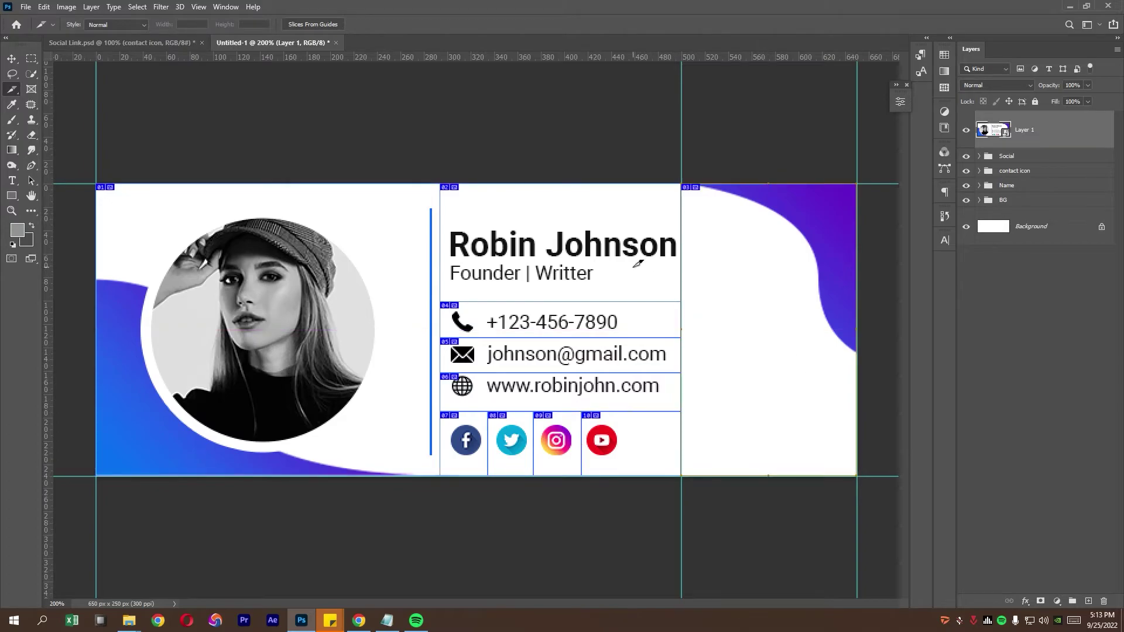
# Name the portrait slice 'pre' and the name-block slice 'name'.
pyautogui.rightClick(243, 215)
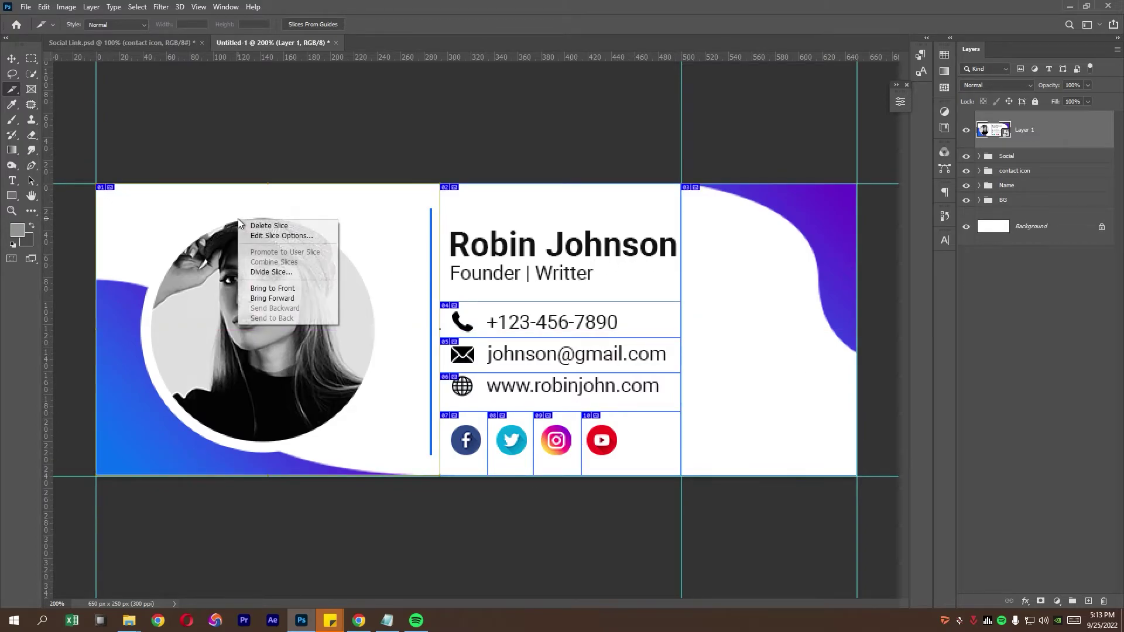
pyautogui.click(255, 234)
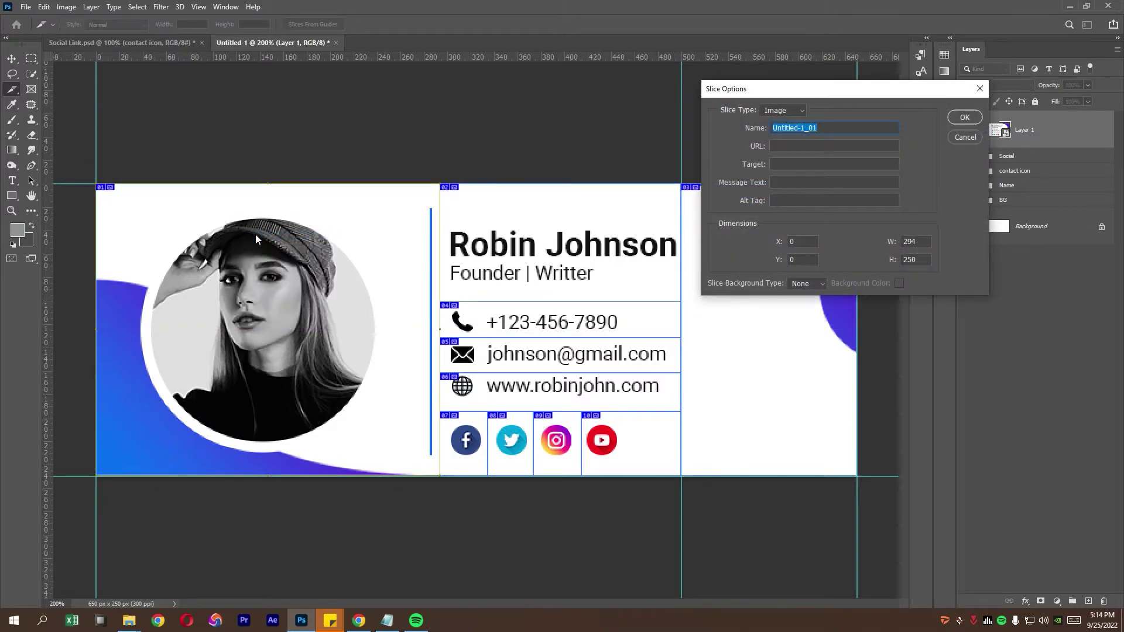
pyautogui.write('pr')
pyautogui.write('e')
pyautogui.press('Return')
pyautogui.rightClick(484, 201)
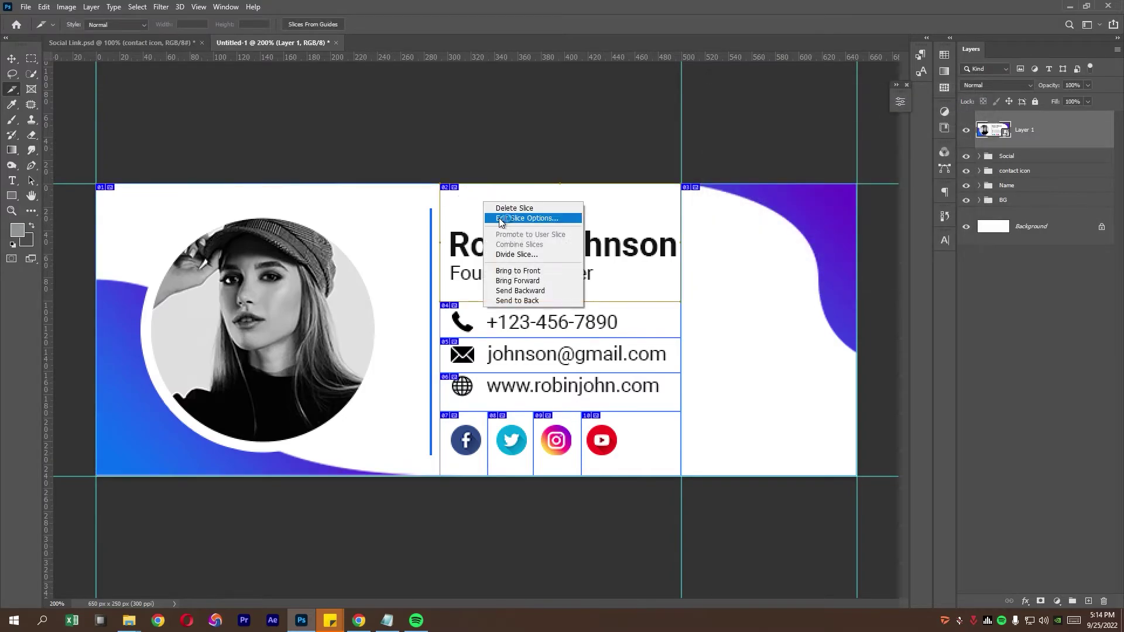
pyautogui.click(502, 218)
pyautogui.write('name')
pyautogui.press('Return')
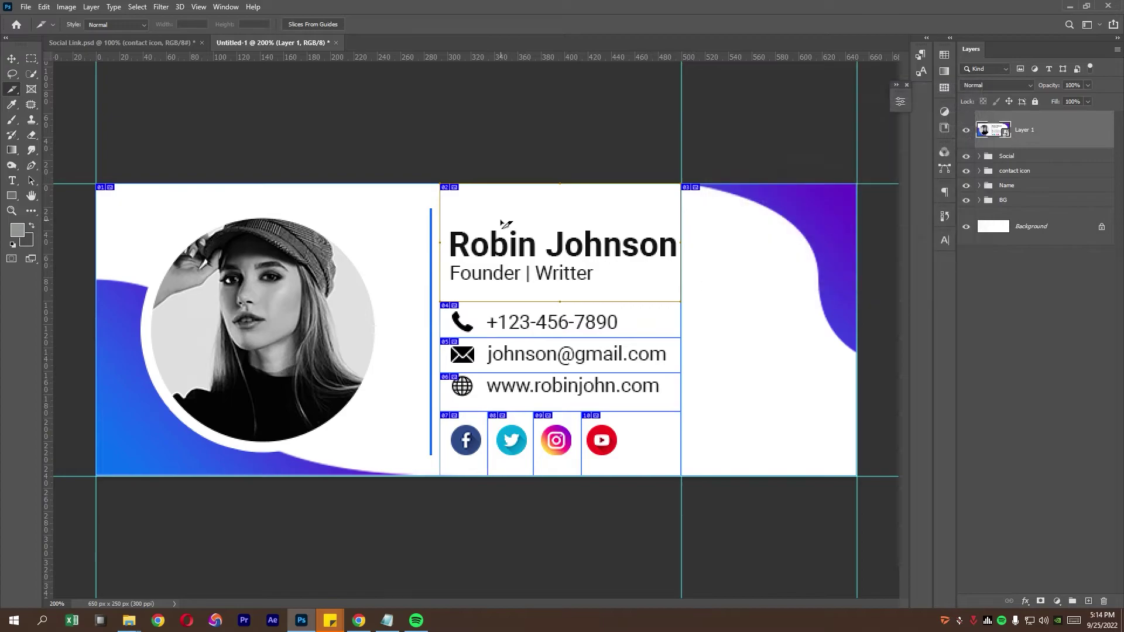
# Name the phone-row slice Telephone and give it a tel: link to the phone number.
pyautogui.rightClick(502, 307)
pyautogui.click(515, 332)
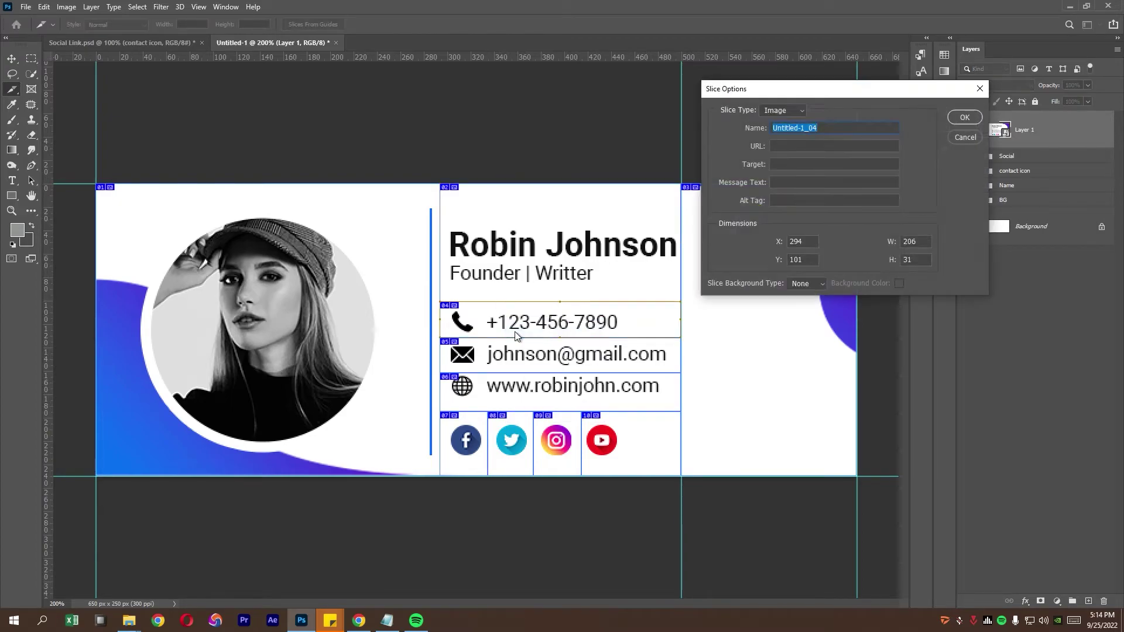
pyautogui.write('Te')
pyautogui.write('t')
pyautogui.press('BackSpace')
pyautogui.write('l:+')
pyautogui.write('1234235345')
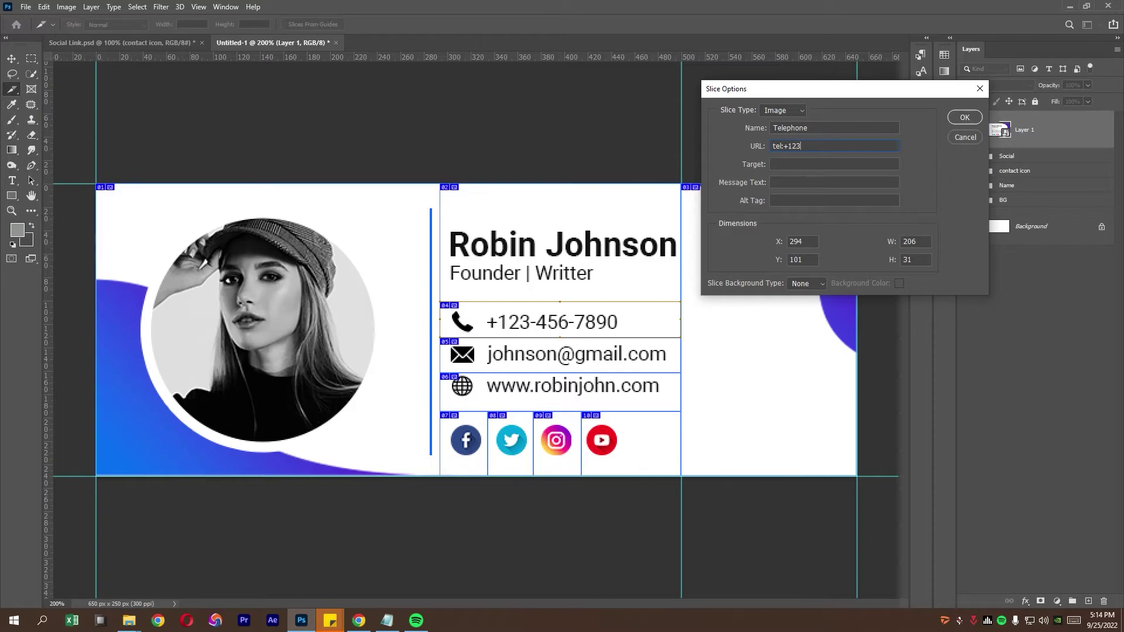
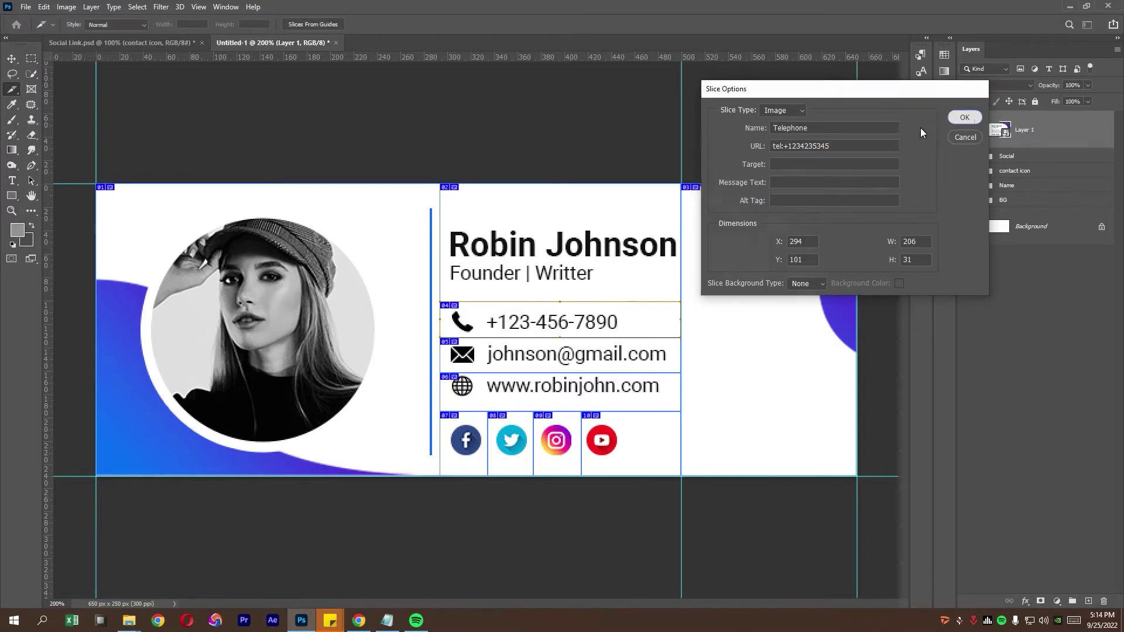
# Confirm the phone slice, then name the email slice and give it its mailto link.
pyautogui.click(964, 117)
pyautogui.rightClick(534, 356)
pyautogui.click(553, 379)
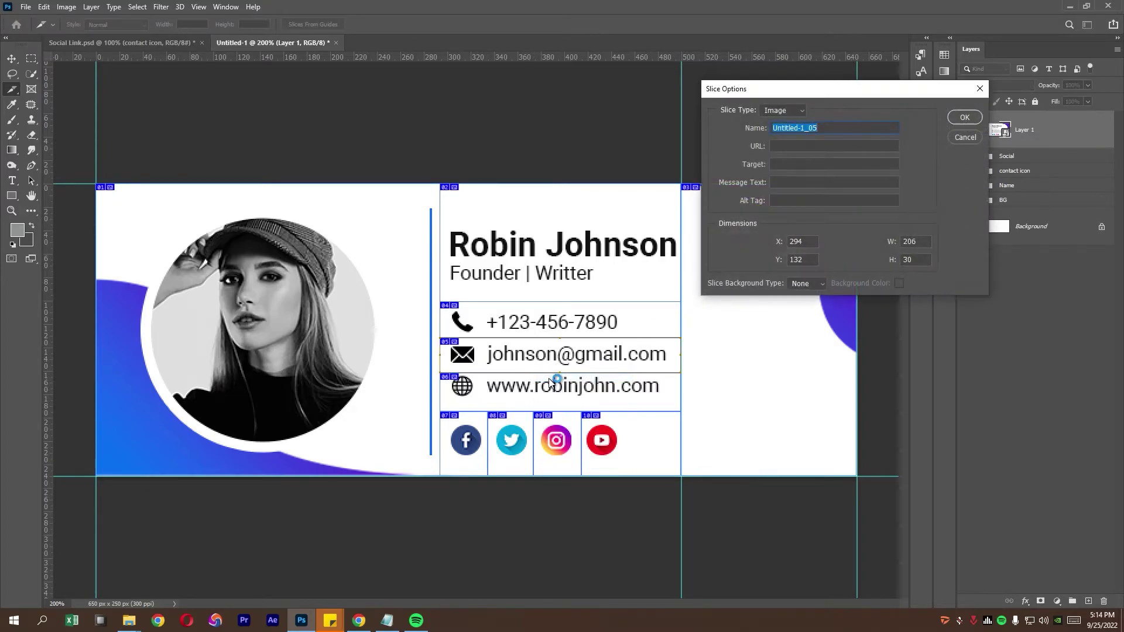
pyautogui.write('EM')
pyautogui.write('l')
pyautogui.press('Tab')
pyautogui.write('mail.')
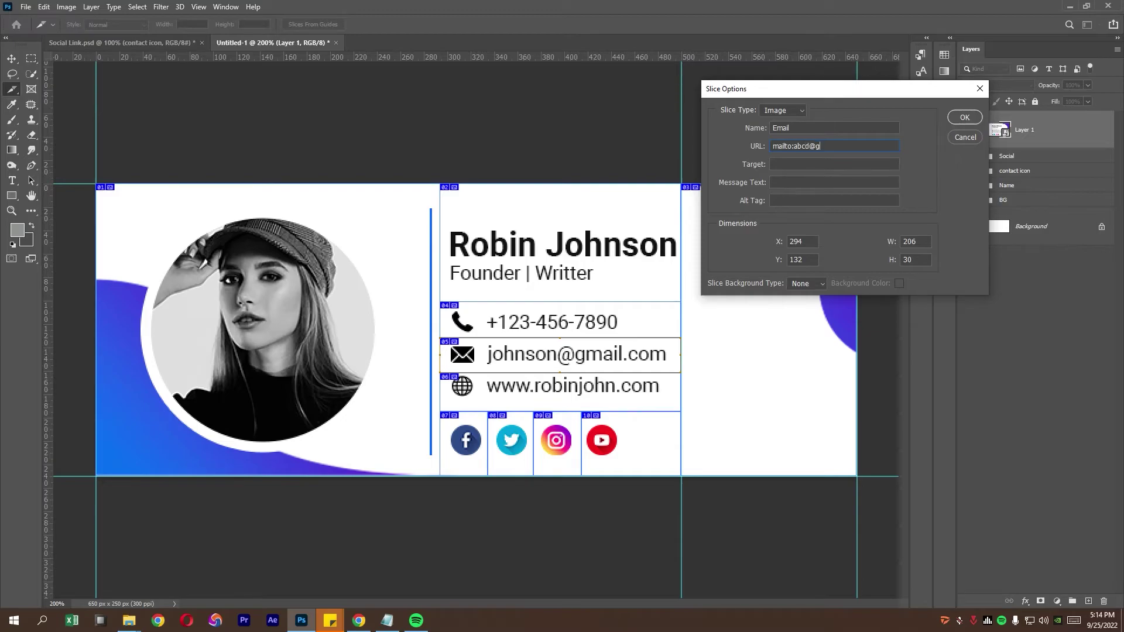
pyautogui.write('com')
pyautogui.click(964, 117)
pyautogui.rightClick(536, 388)
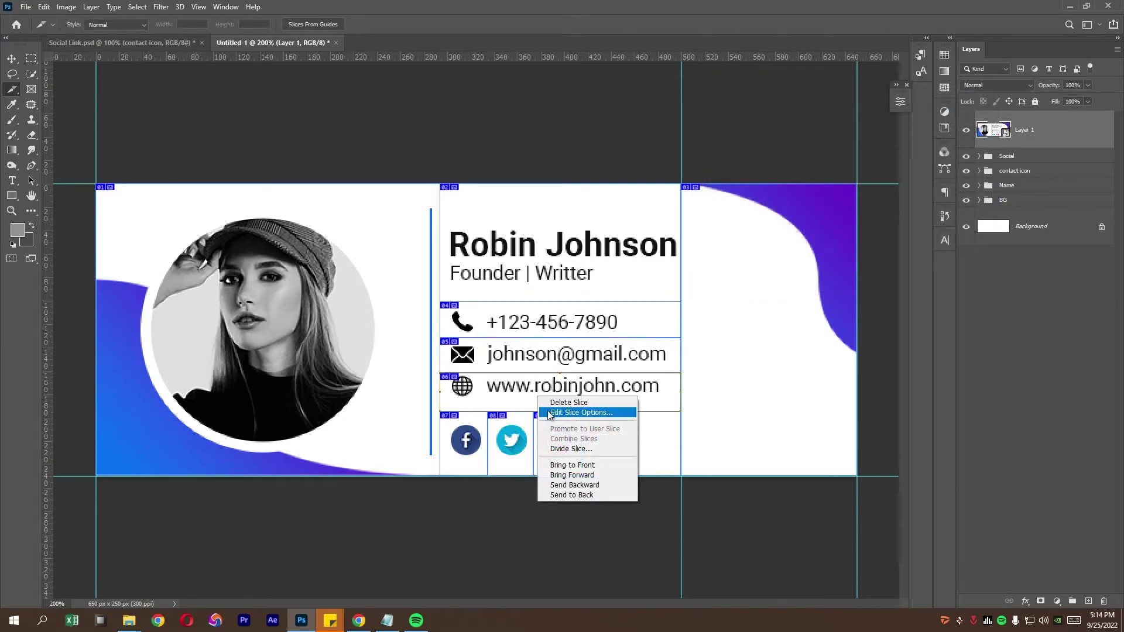
pyautogui.click(548, 413)
pyautogui.write('ww')
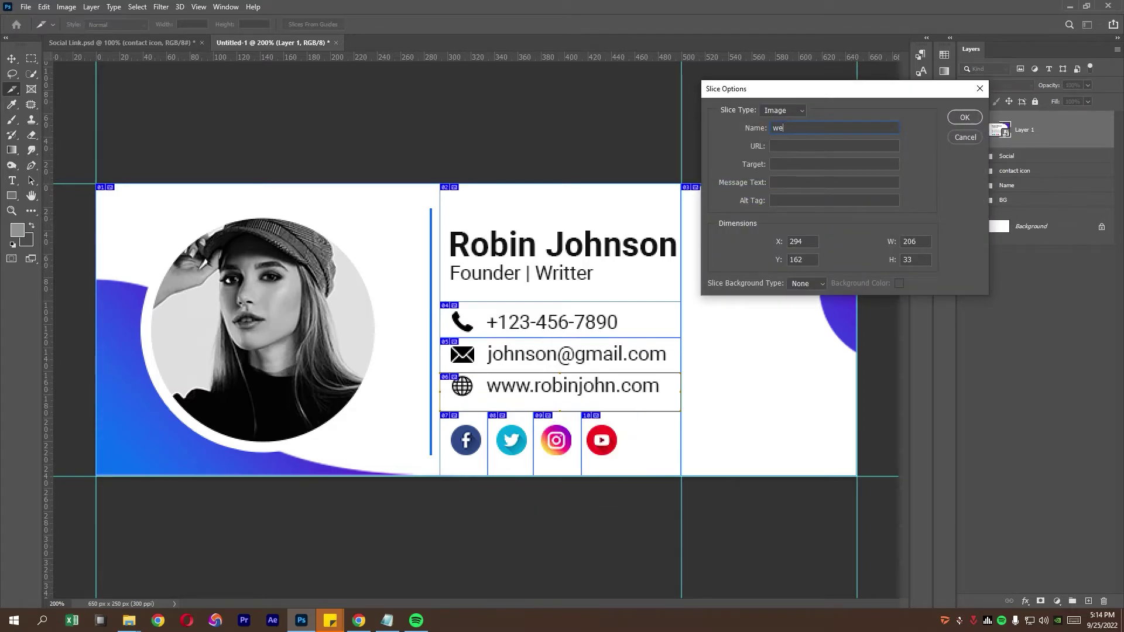
pyautogui.write('site')
pyautogui.press('Tab')
pyautogui.write('ps://')
pyautogui.write('www.google')
pyautogui.write('.com')
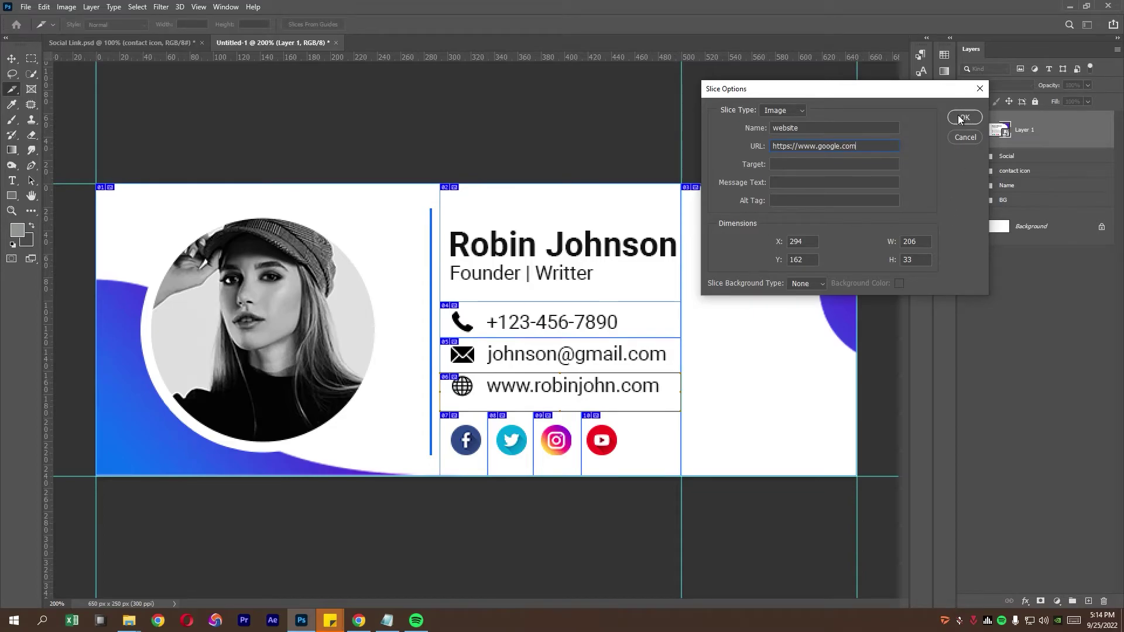
pyautogui.click(963, 118)
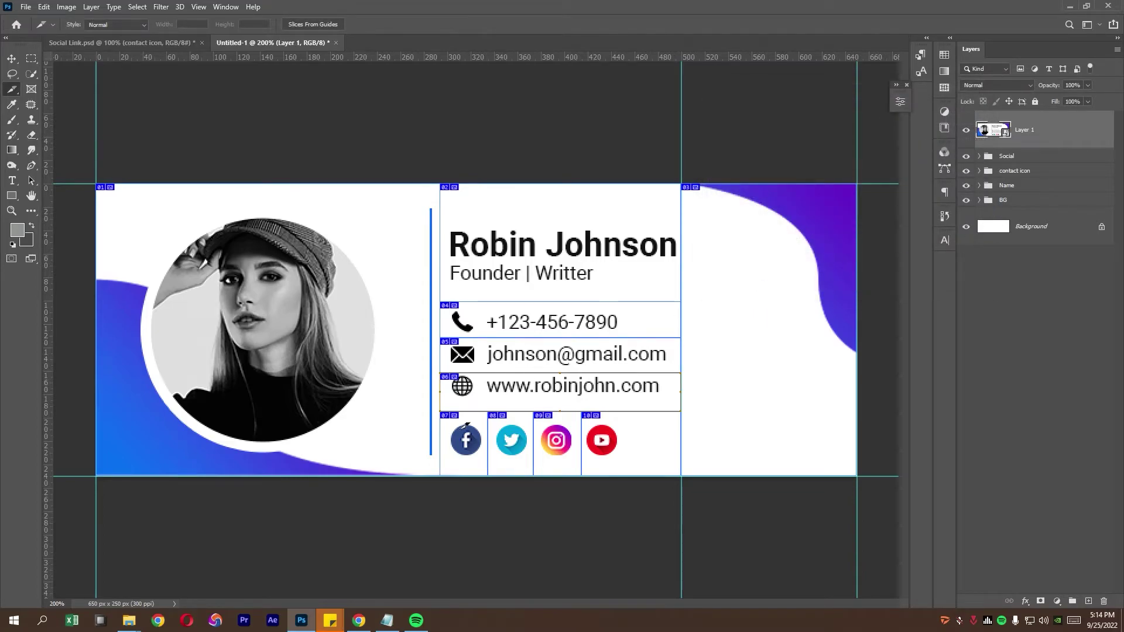
# Name the Facebook and Twitter icon slices and link each to its site.
pyautogui.rightClick(463, 430)
pyautogui.click(468, 449)
pyautogui.write('fa')
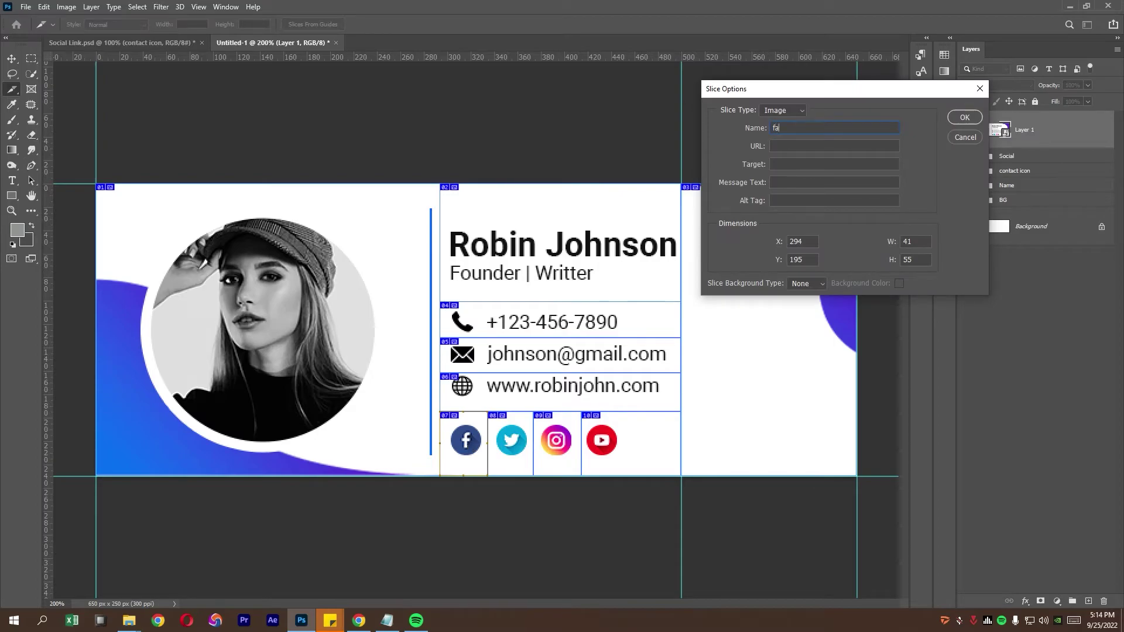
pyautogui.write('k')
pyautogui.press('Tab')
pyautogui.write('m')
pyautogui.press('Return')
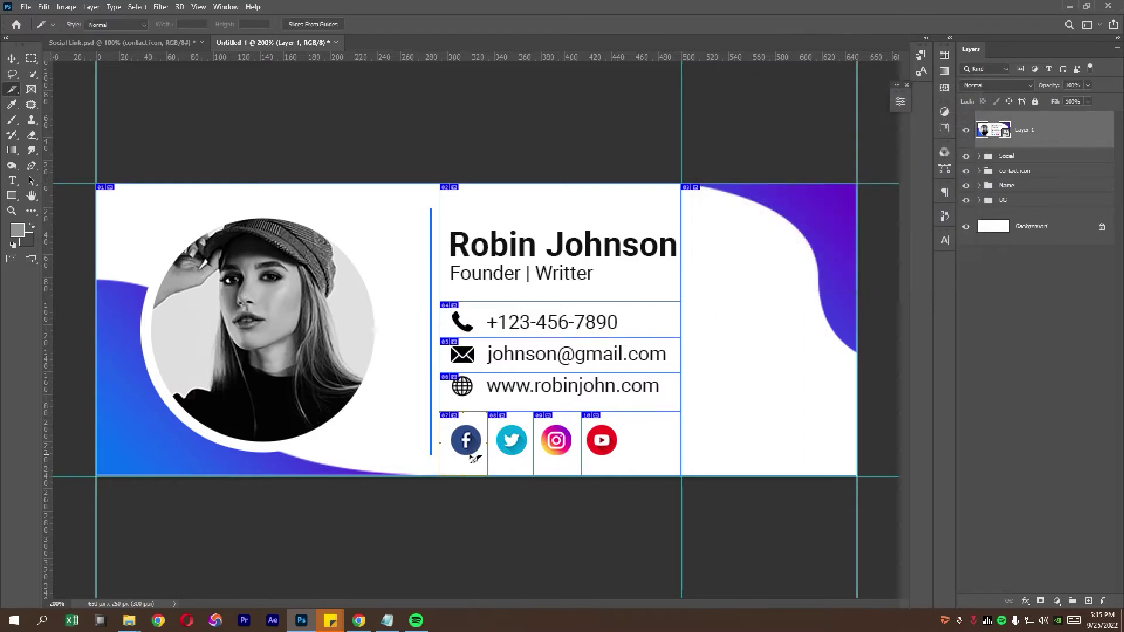
pyautogui.rightClick(509, 443)
pyautogui.click(525, 458)
pyautogui.write('twitter')
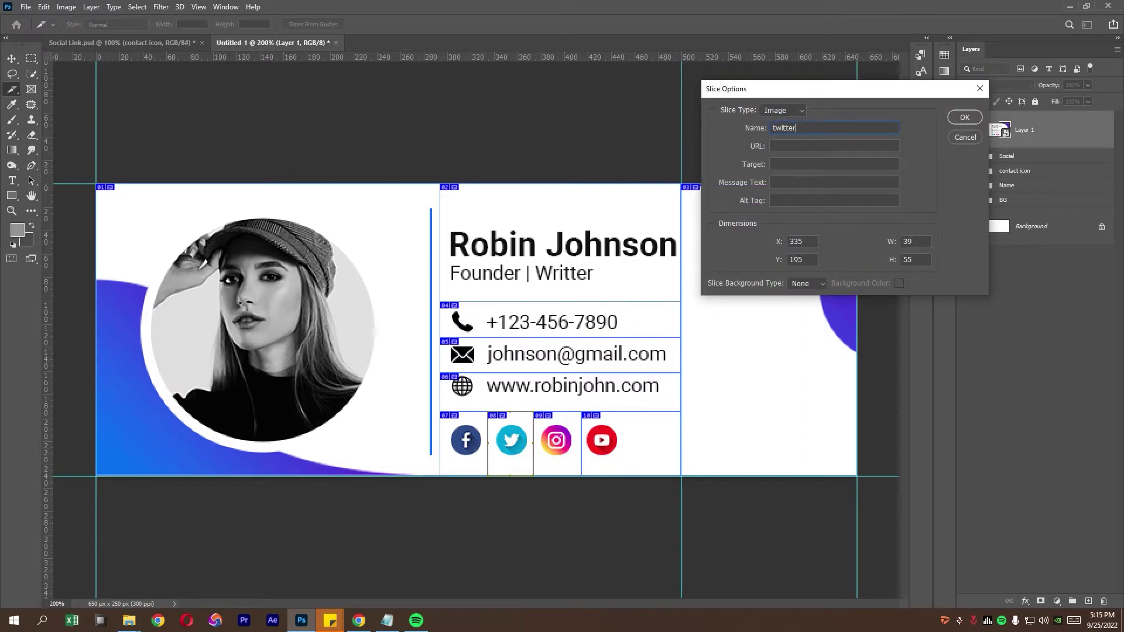
pyautogui.press('Tab')
pyautogui.press('Return')
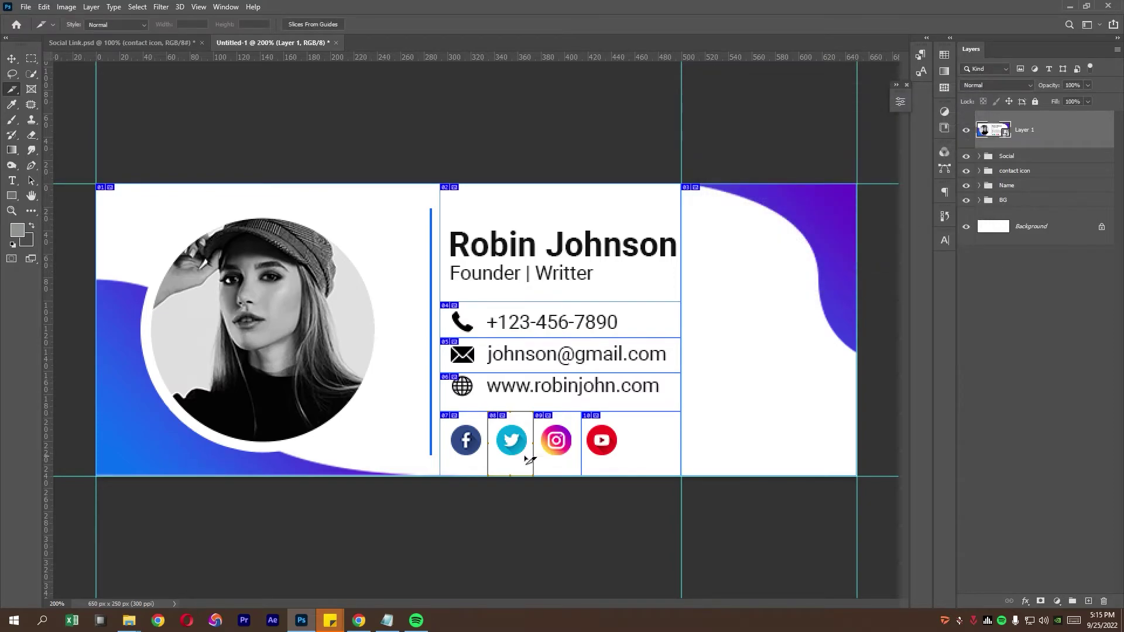
# Name the Instagram and YouTube icon slices and link each to its site.
pyautogui.rightClick(565, 418)
pyautogui.click(582, 440)
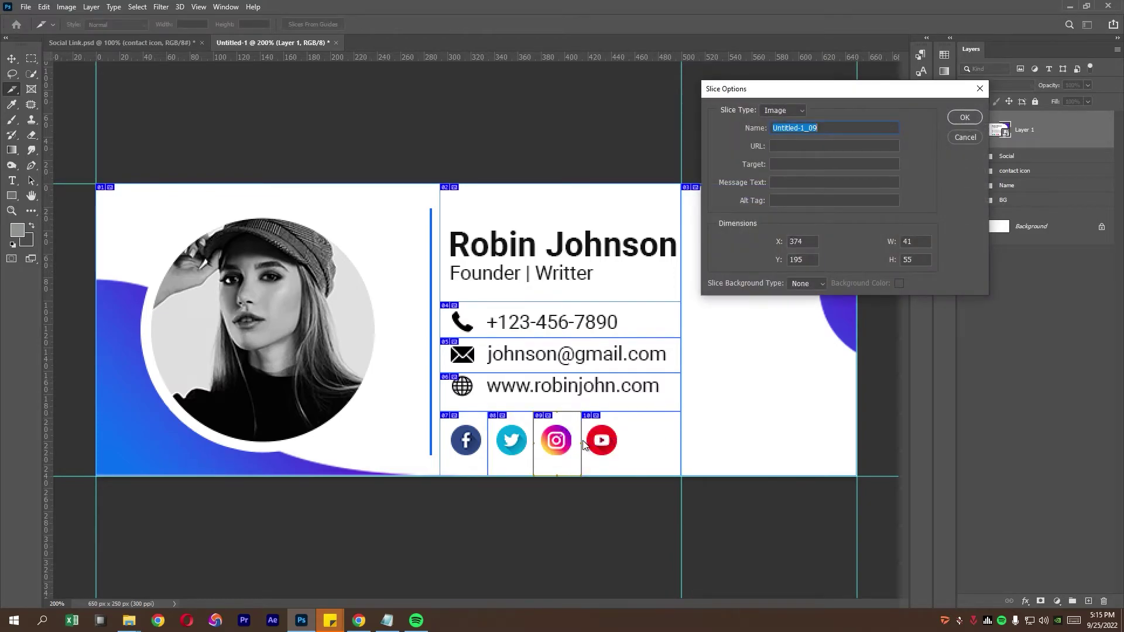
pyautogui.write('instt')
pyautogui.write('am')
pyautogui.press('Tab')
pyautogui.write('h')
pyautogui.write('www')
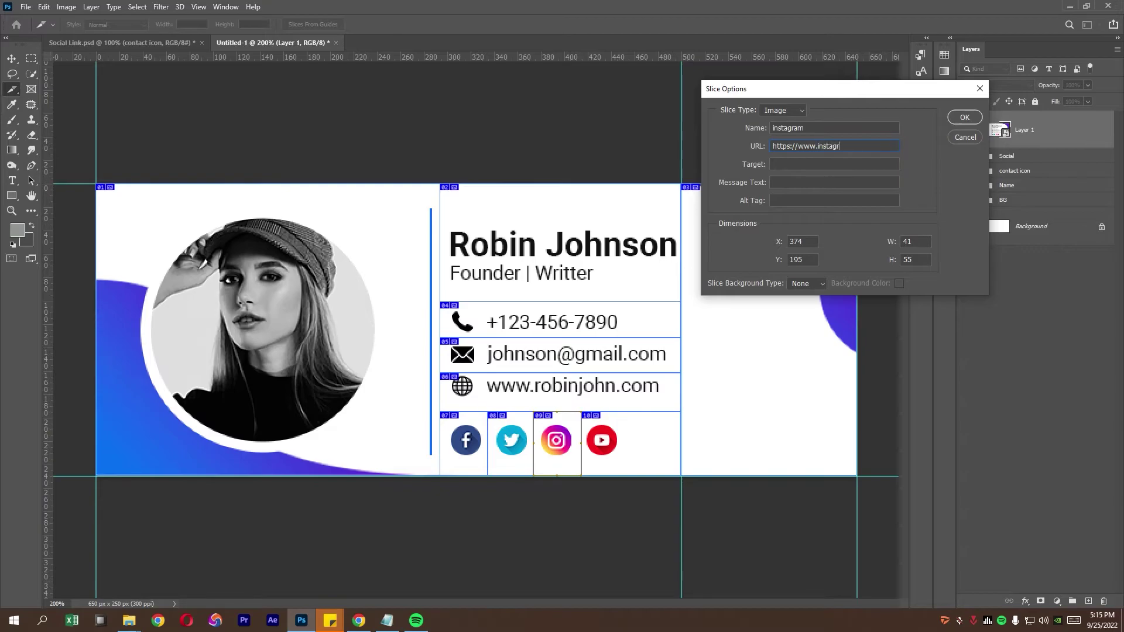
pyautogui.write('am')
pyautogui.write('m')
pyautogui.press('Return')
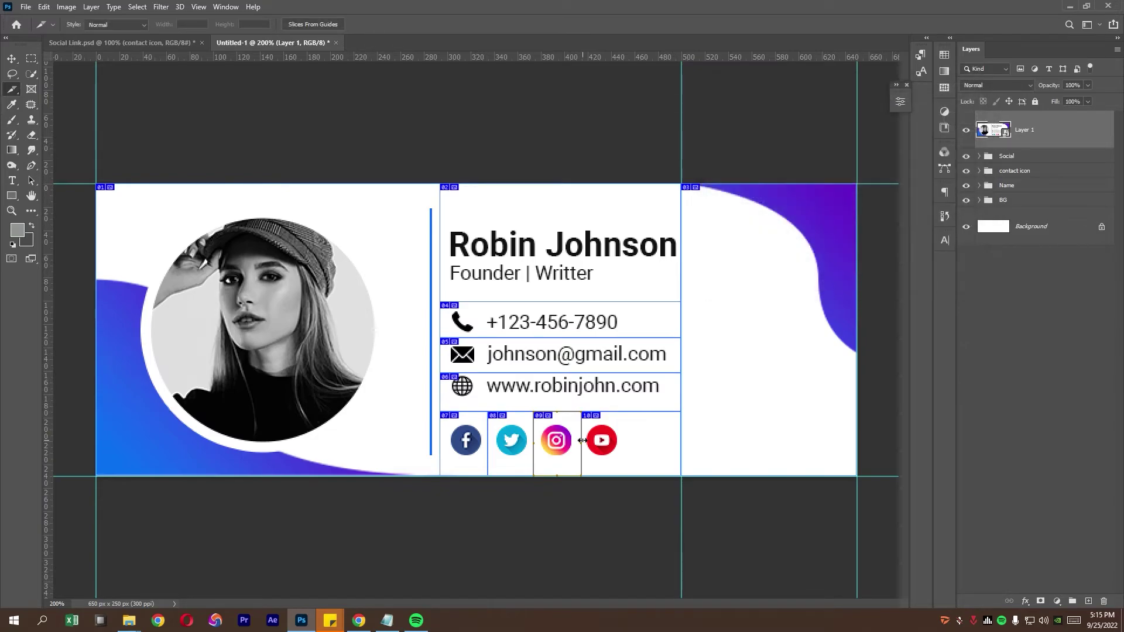
pyautogui.rightClick(614, 417)
pyautogui.click(626, 440)
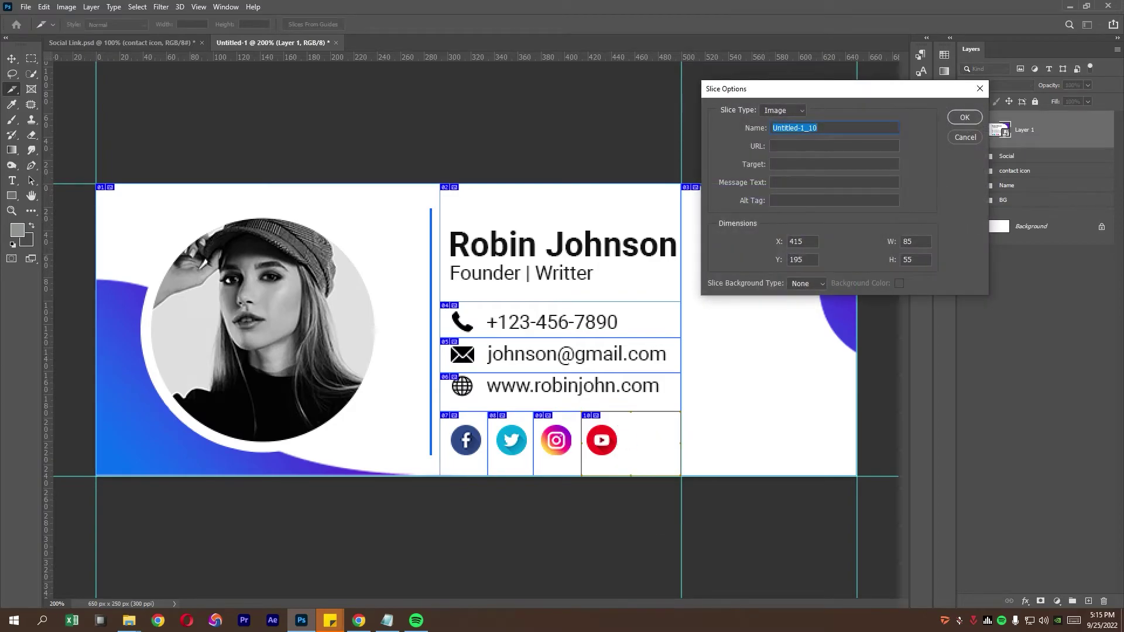
pyautogui.write('yo')
pyautogui.write('ht')
pyautogui.write('www')
pyautogui.write('tub')
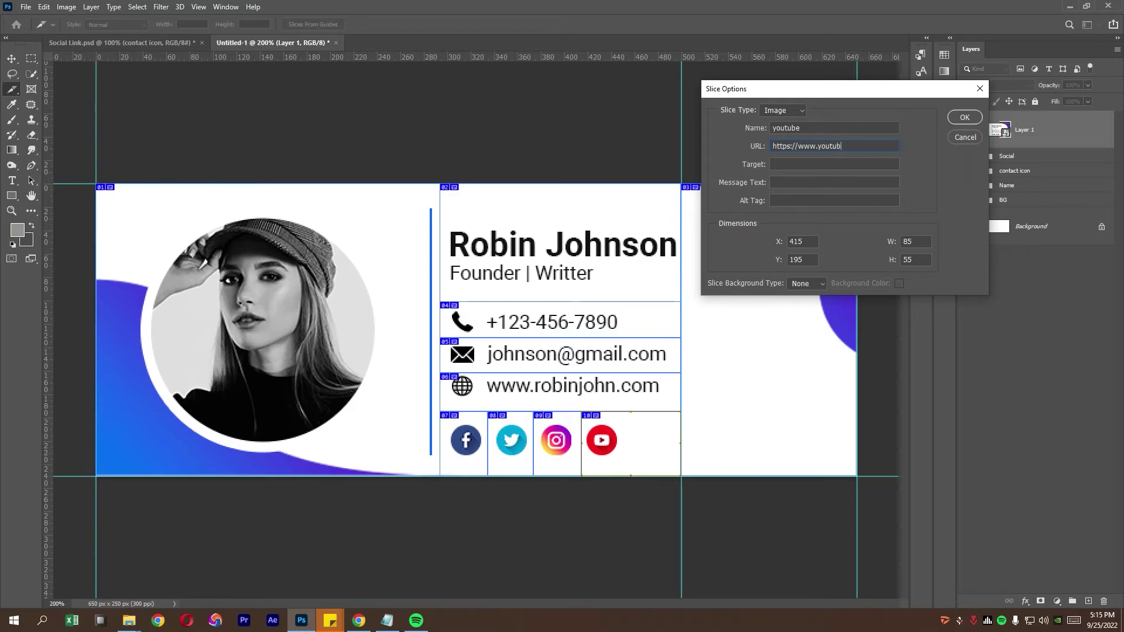
pyautogui.write('com')
pyautogui.press('Return')
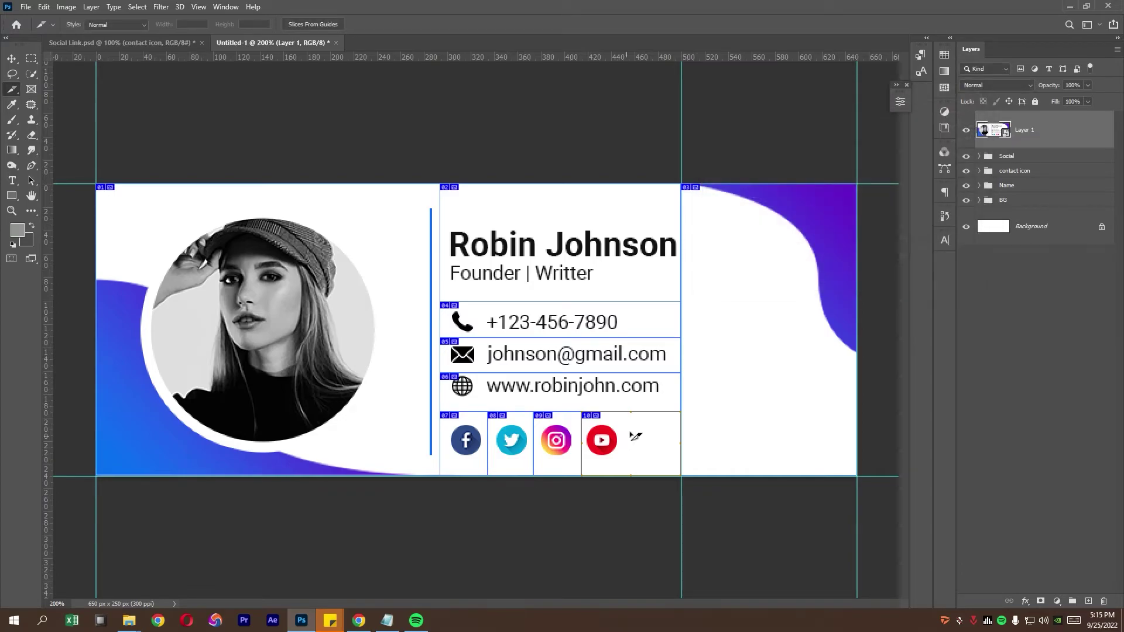
# Name the right-hand background slice 'bg2'.
pyautogui.rightClick(738, 260)
pyautogui.click(755, 275)
pyautogui.write('bg2')
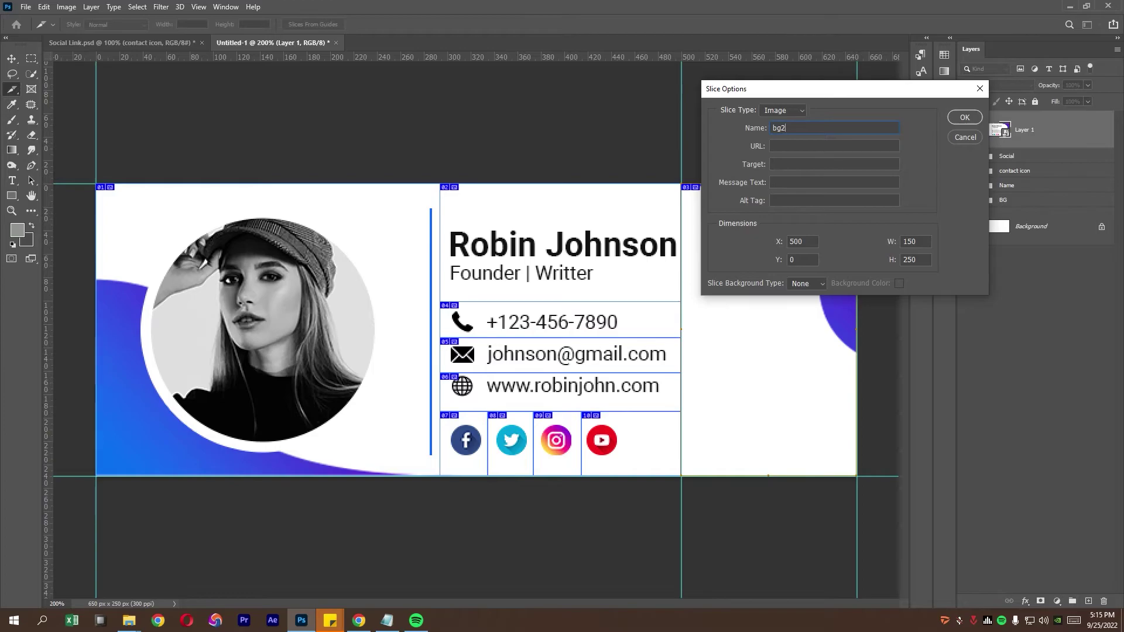
pyautogui.press('Return')
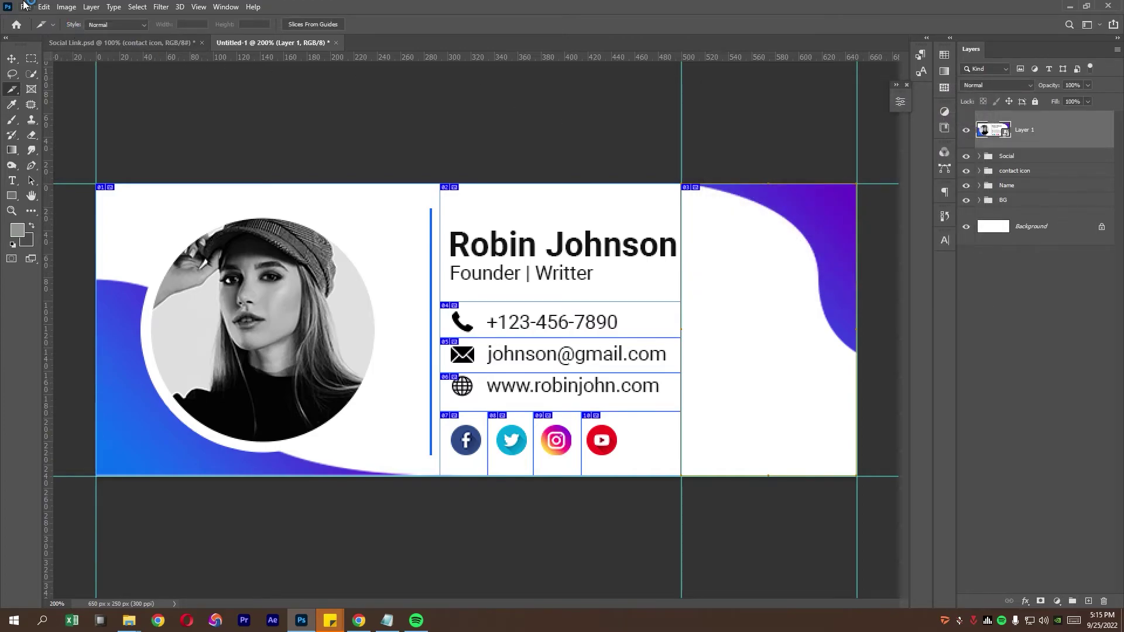
# Set Save for Web (Legacy) output to PNG-24 and preview it in the browser.
pyautogui.click(26, 6)
pyautogui.moveTo(53, 177)
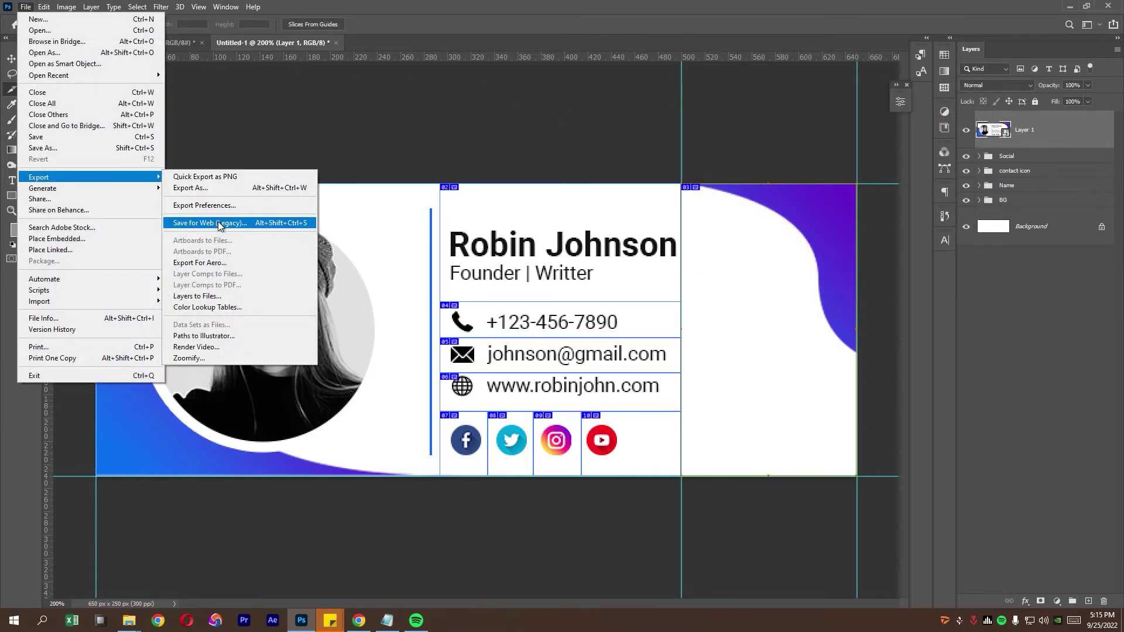
pyautogui.click(221, 225)
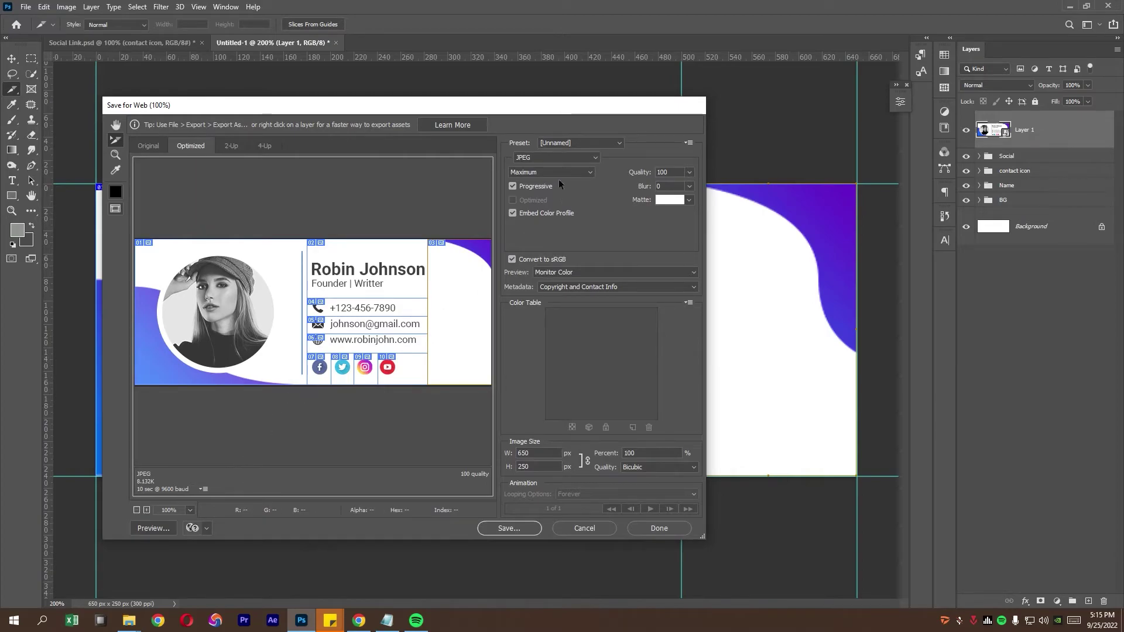
pyautogui.click(556, 158)
pyautogui.click(556, 195)
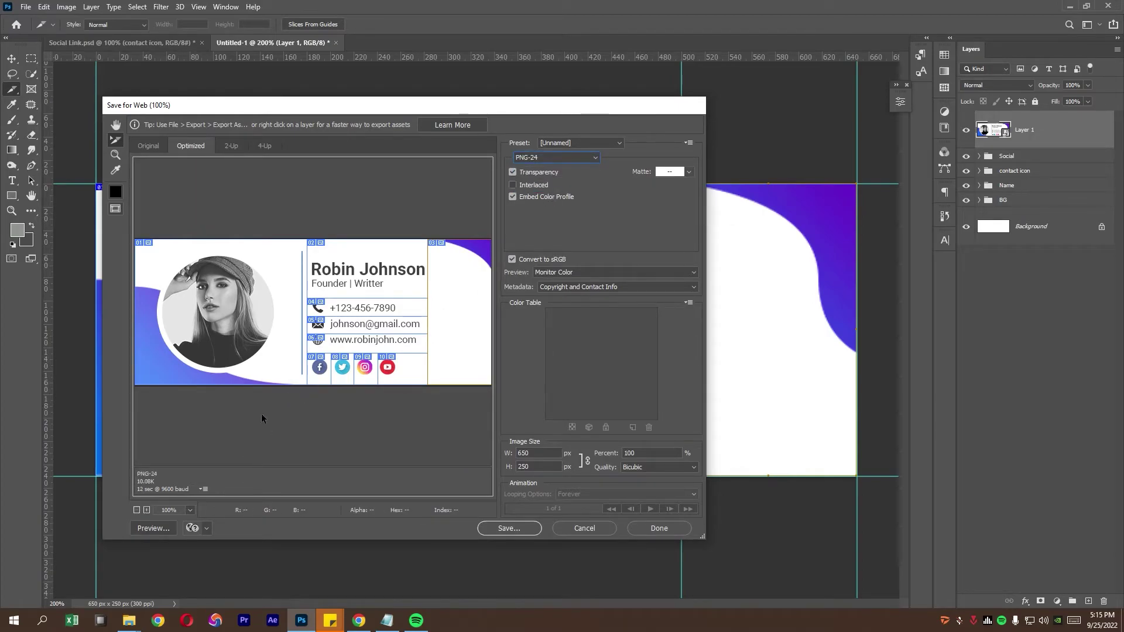
pyautogui.click(160, 528)
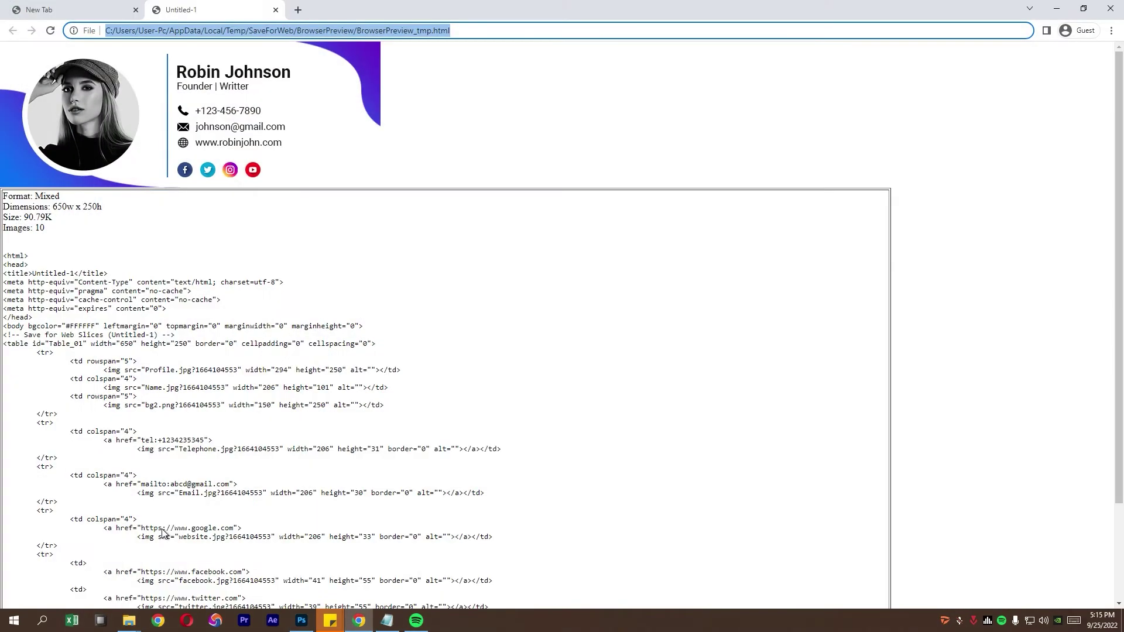
# Select and copy the generated HTML code from the browser preview.
pyautogui.moveTo(5, 253)
pyautogui.mouseDown()
pyautogui.moveTo(110, 338)
pyautogui.moveTo(143, 584)
pyautogui.mouseUp()
pyautogui.scroll(-2, 111, 338)
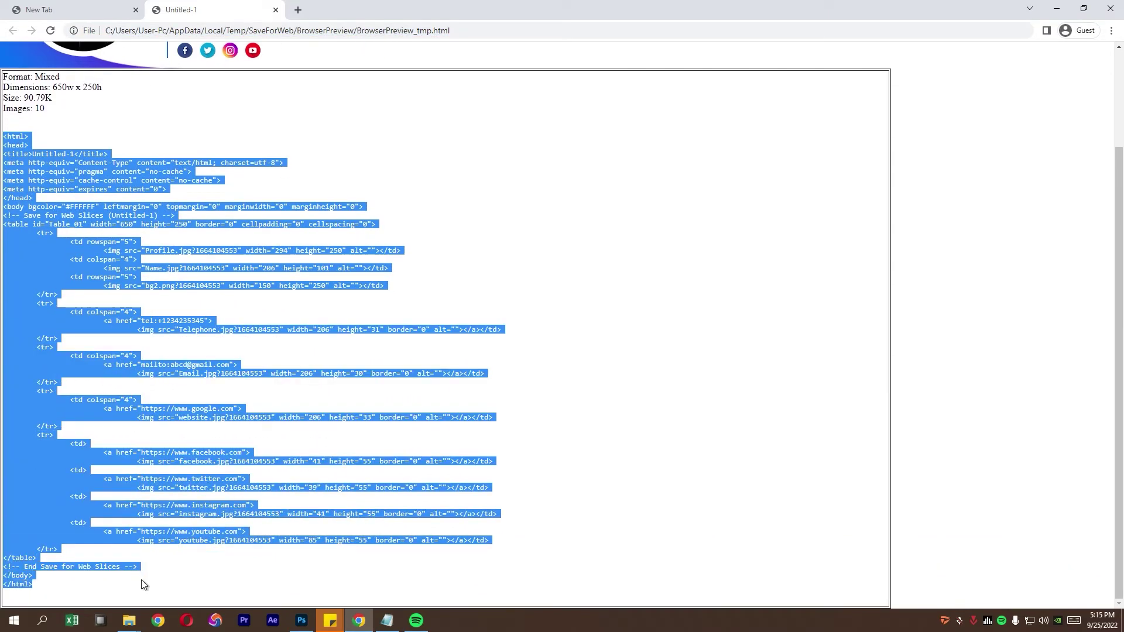
pyautogui.rightClick(121, 448)
pyautogui.click(140, 459)
# Create a new text document named signature.txt in New folder (11).
pyautogui.click(130, 619)
pyautogui.click(100, 586)
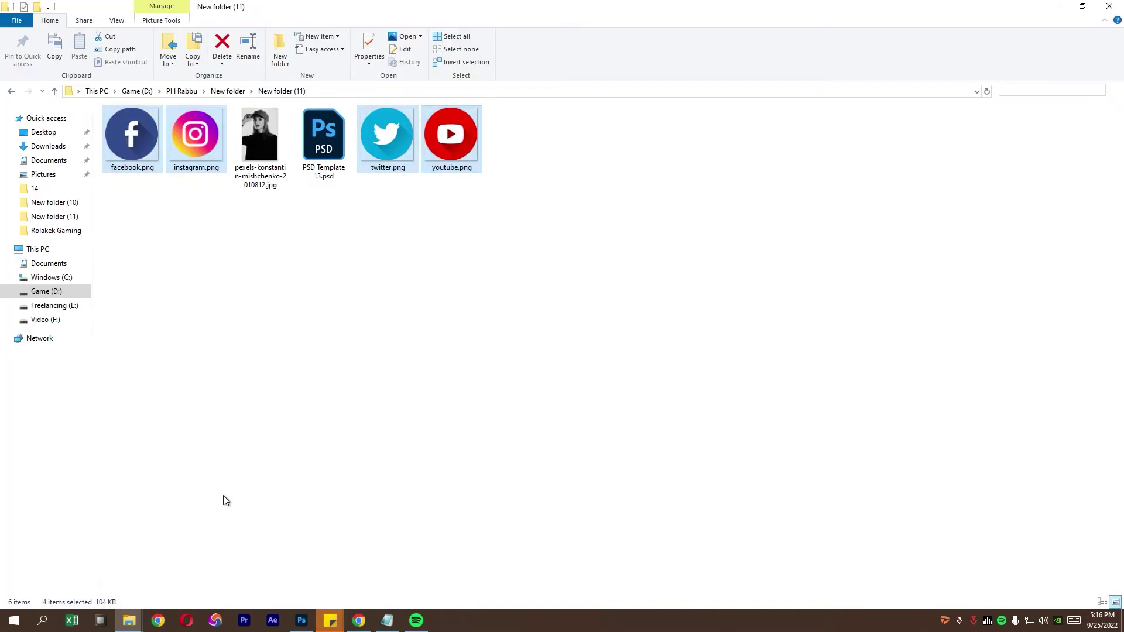
pyautogui.rightClick(316, 350)
pyautogui.moveTo(343, 515)
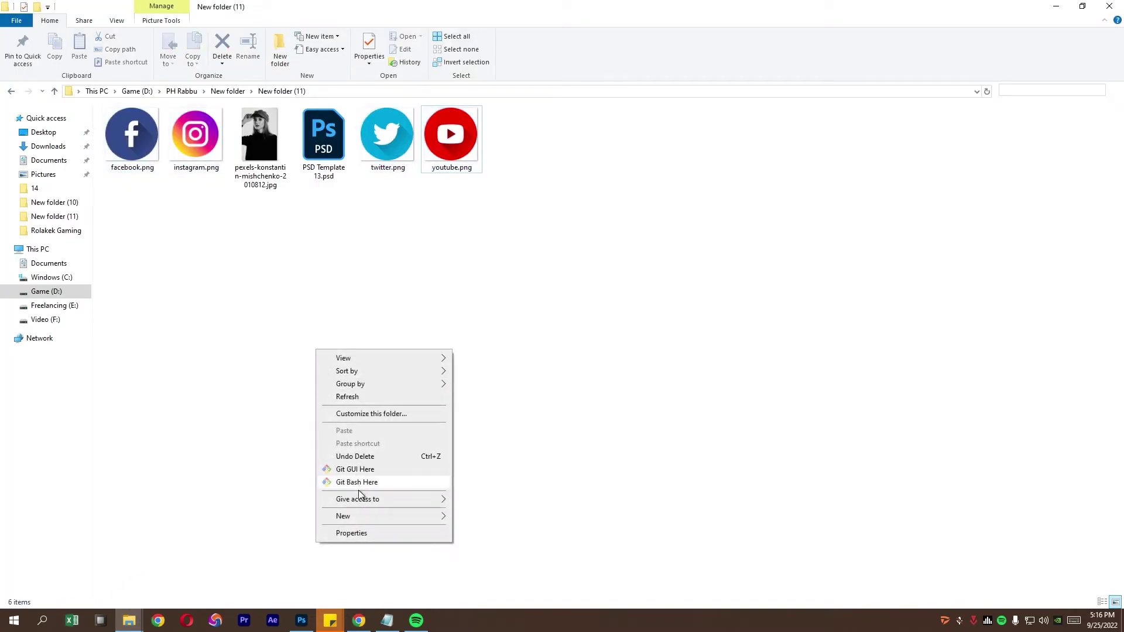
pyautogui.click(499, 490)
pyautogui.write('si')
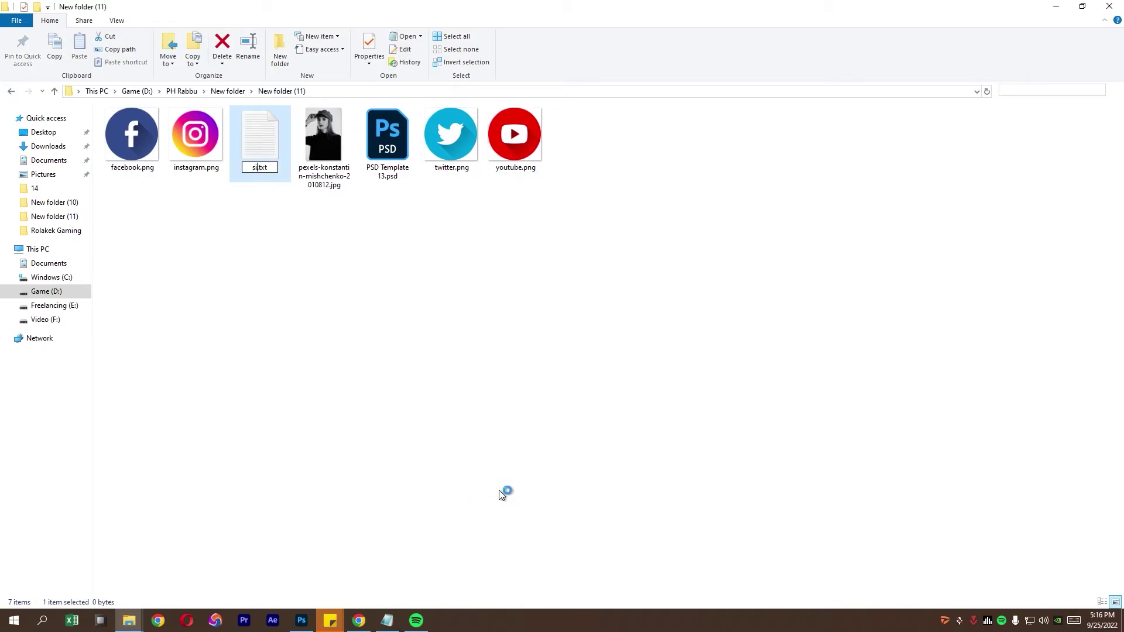
pyautogui.write('gnature')
pyautogui.press('Return')
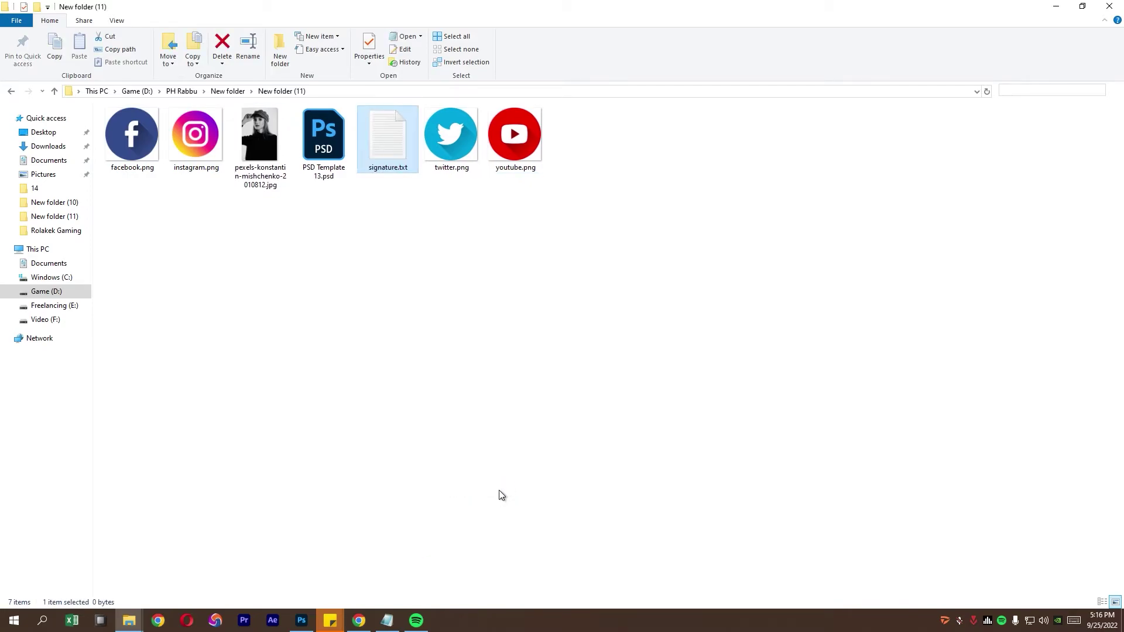
# Paste the copied signature HTML into signature.txt and save it.
pyautogui.press('Return')
pyautogui.rightClick(498, 238)
pyautogui.click(514, 287)
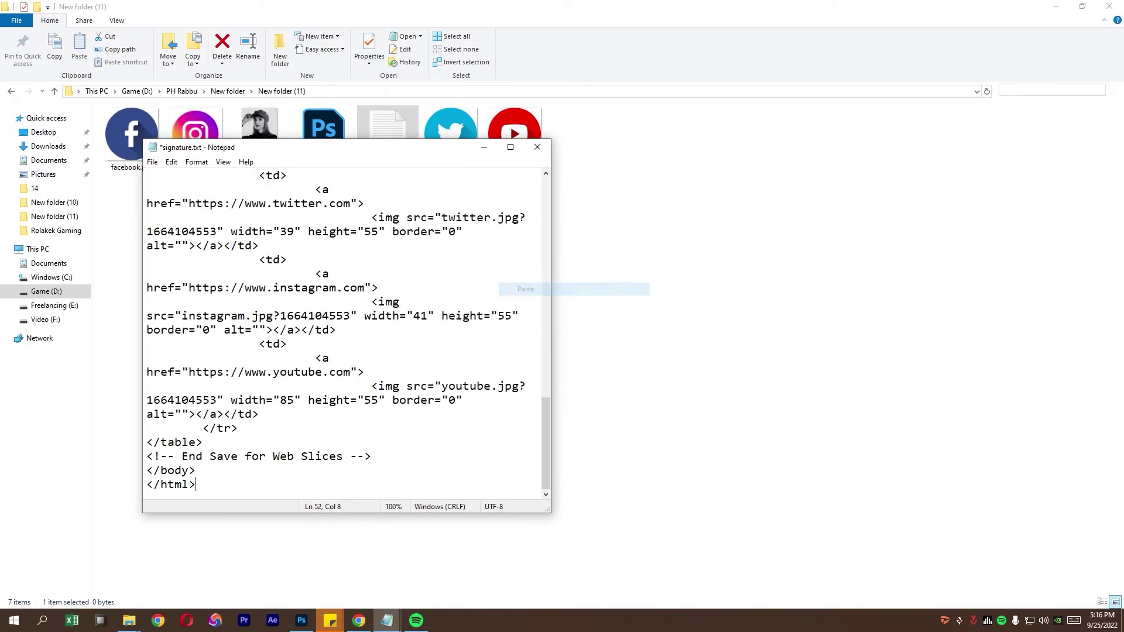
pyautogui.click(537, 147)
pyautogui.click(529, 323)
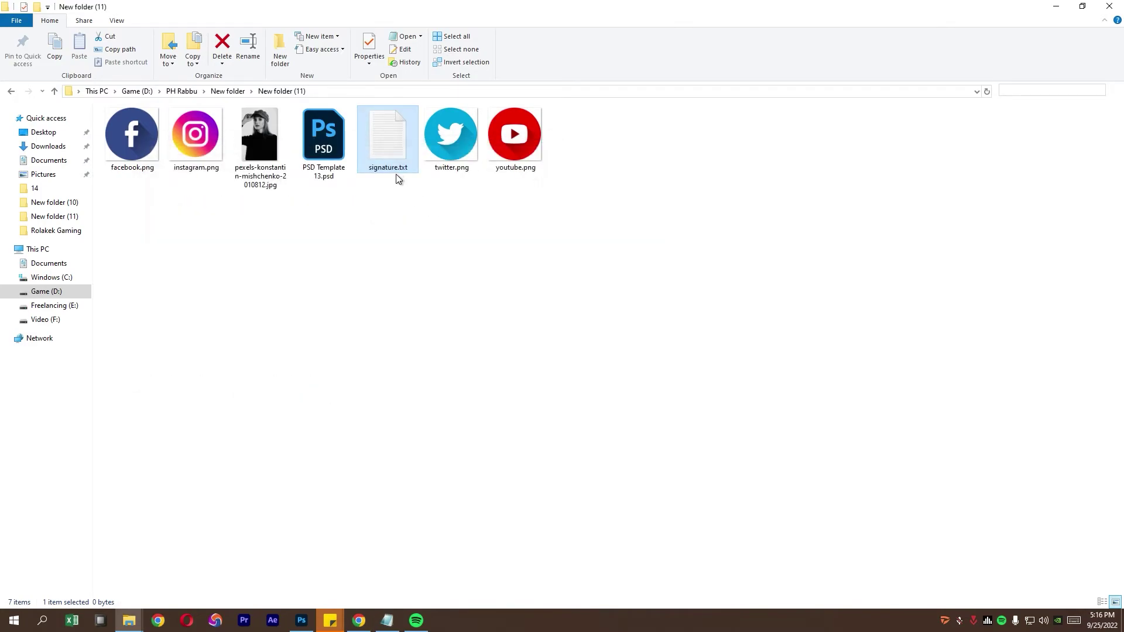
# Rename signature.txt to signature.html, accepting the extension change.
pyautogui.click(396, 170)
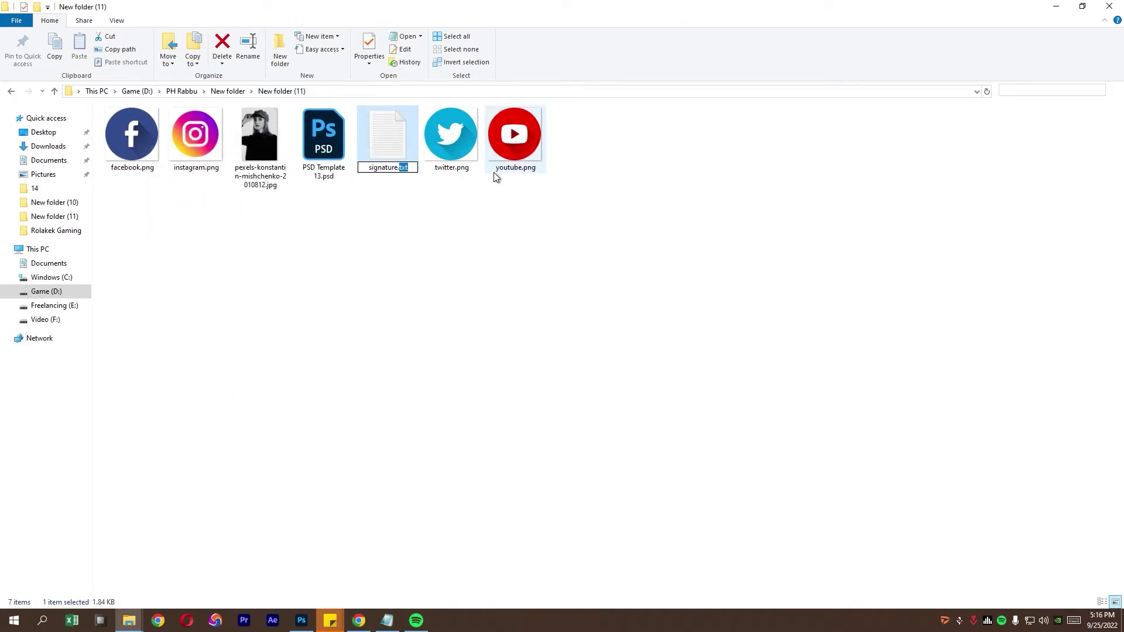
pyautogui.press('End')
pyautogui.press('BackSpace')
pyautogui.press('BackSpace')
pyautogui.press('BackSpace')
pyautogui.write('html')
pyautogui.press('Return')
pyautogui.press('Return')
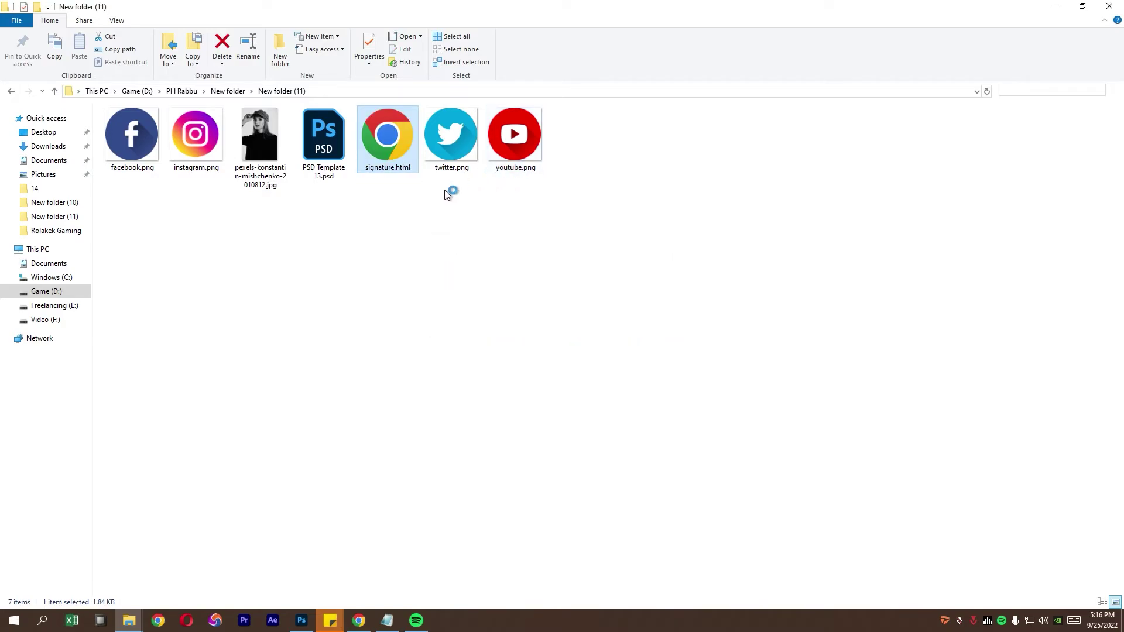
pyautogui.click(449, 192)
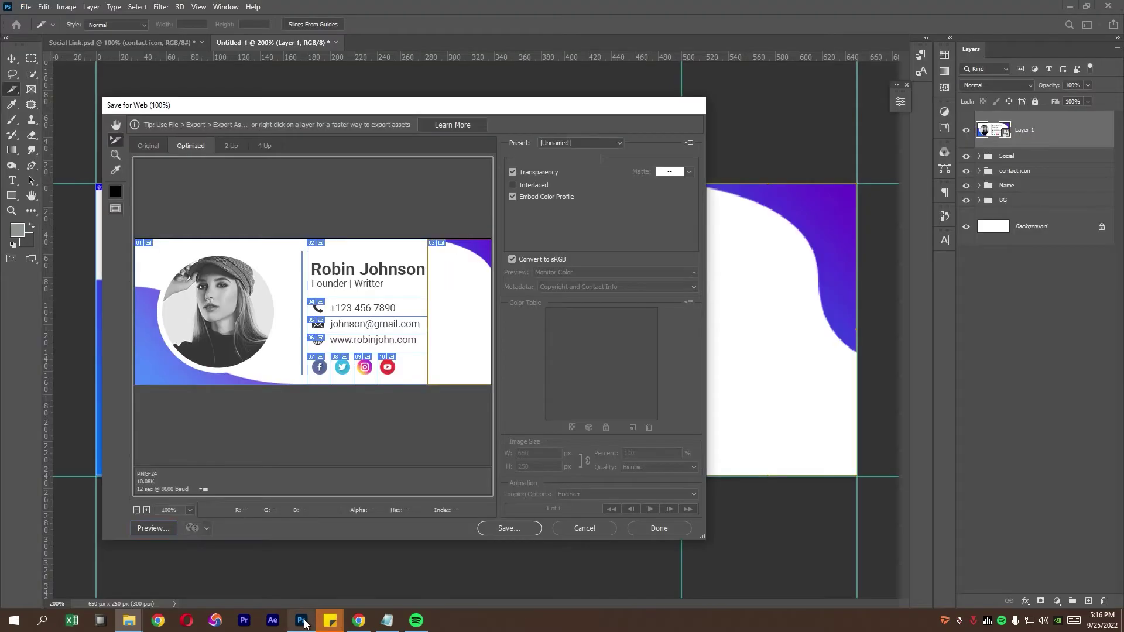
# Save the optimized signature HTML and slice images from Save for Web.
pyautogui.click(302, 620)
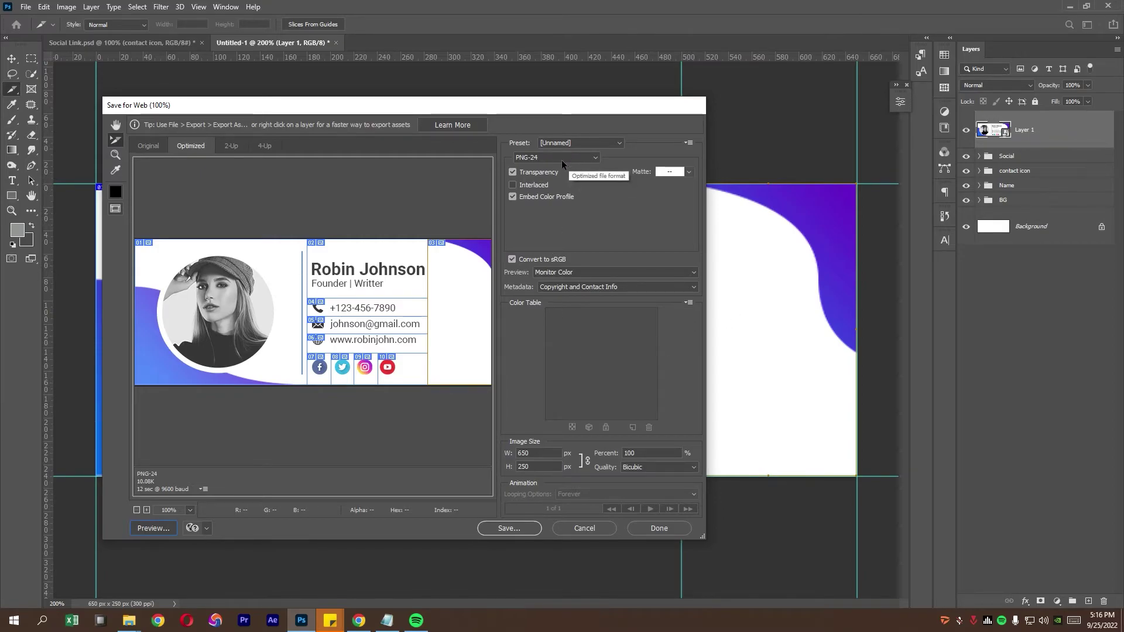
pyautogui.click(526, 530)
pyautogui.click(406, 330)
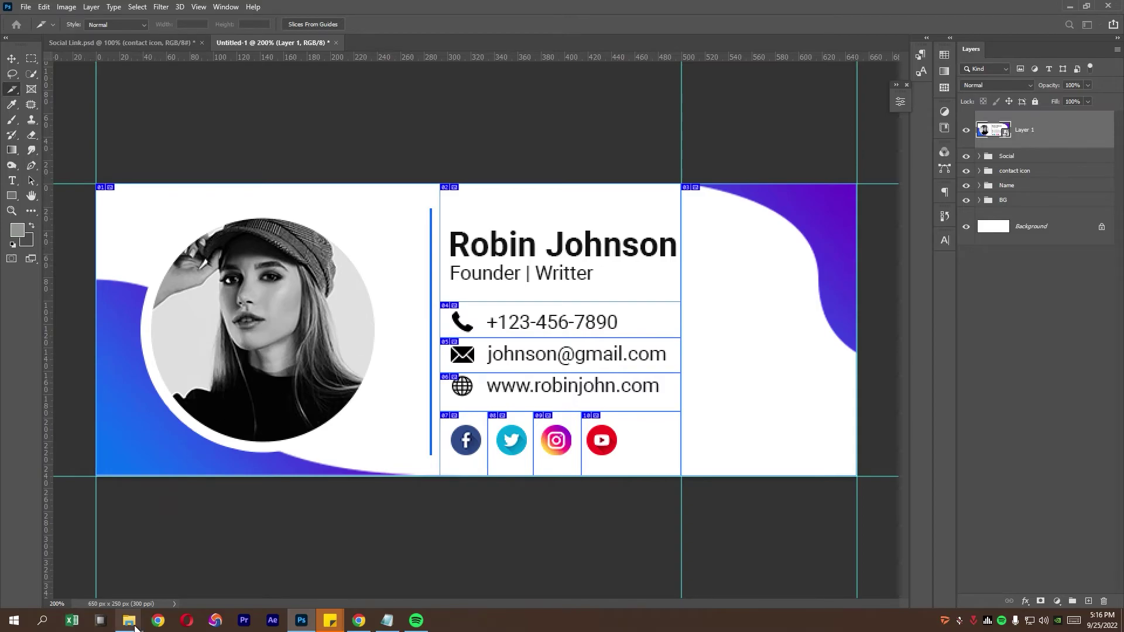
# Select all ten images in the images folder and close the browser preview tab.
pyautogui.click(92, 575)
pyautogui.doubleClick(128, 144)
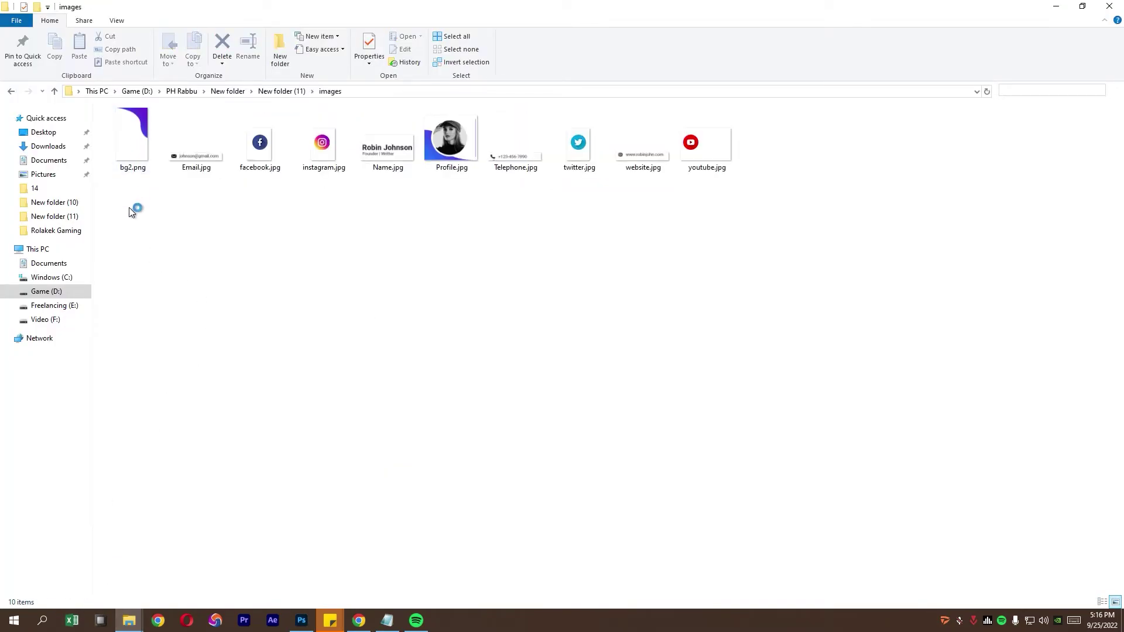
pyautogui.moveTo(131, 226); pyautogui.dragTo(709, 228)
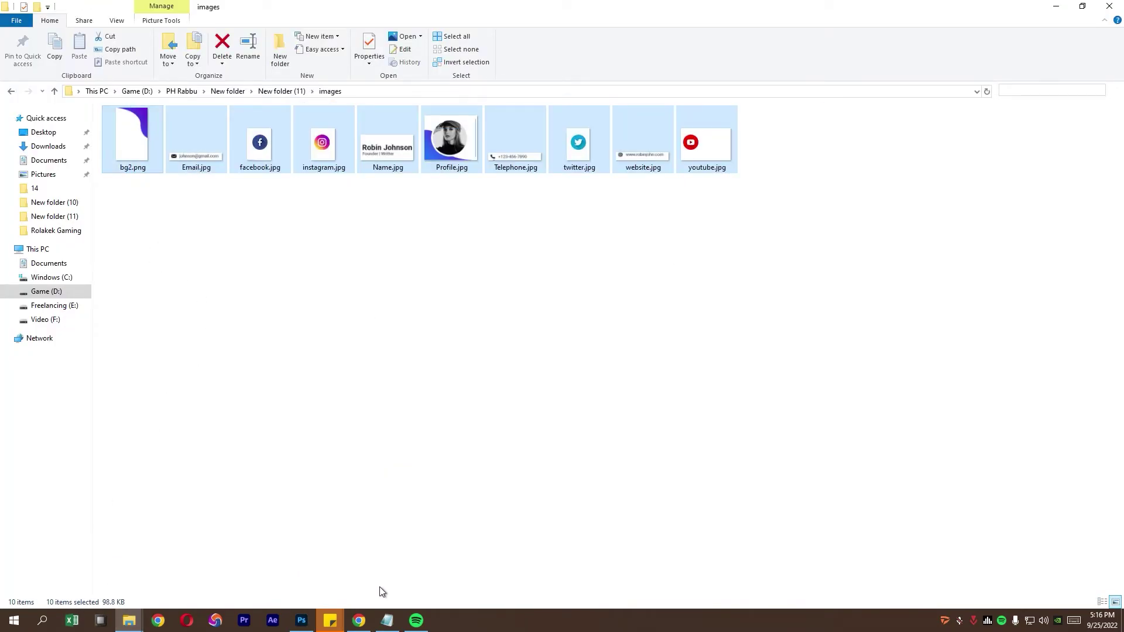
pyautogui.click(358, 620)
pyautogui.click(276, 9)
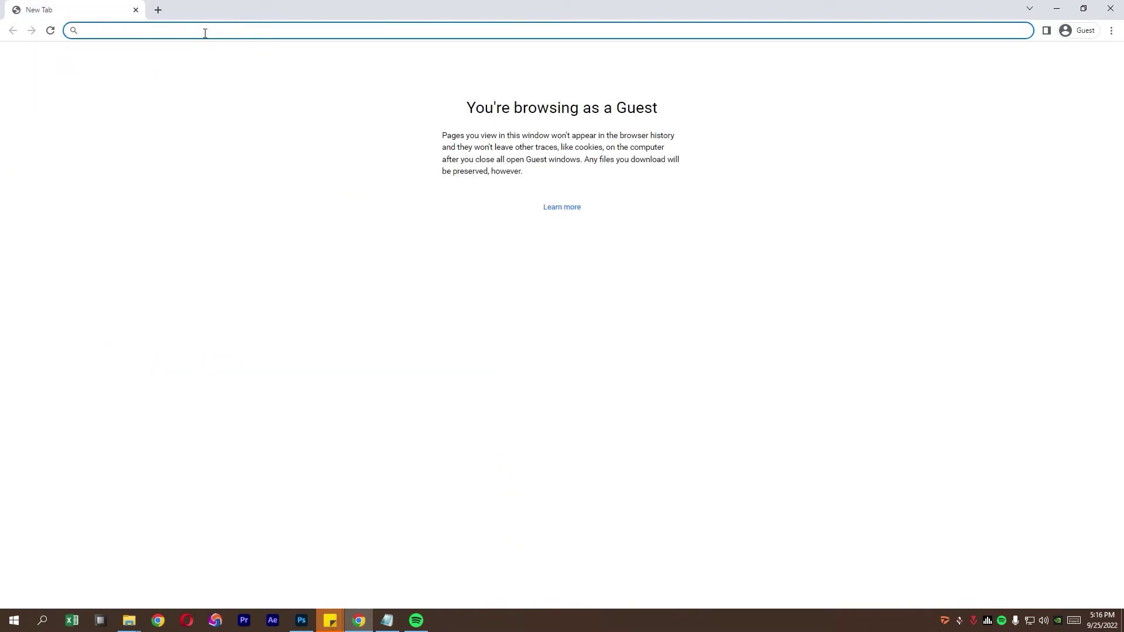
# Search for postimages and drop all ten slice images onto its upload page.
pyautogui.write('postimag')
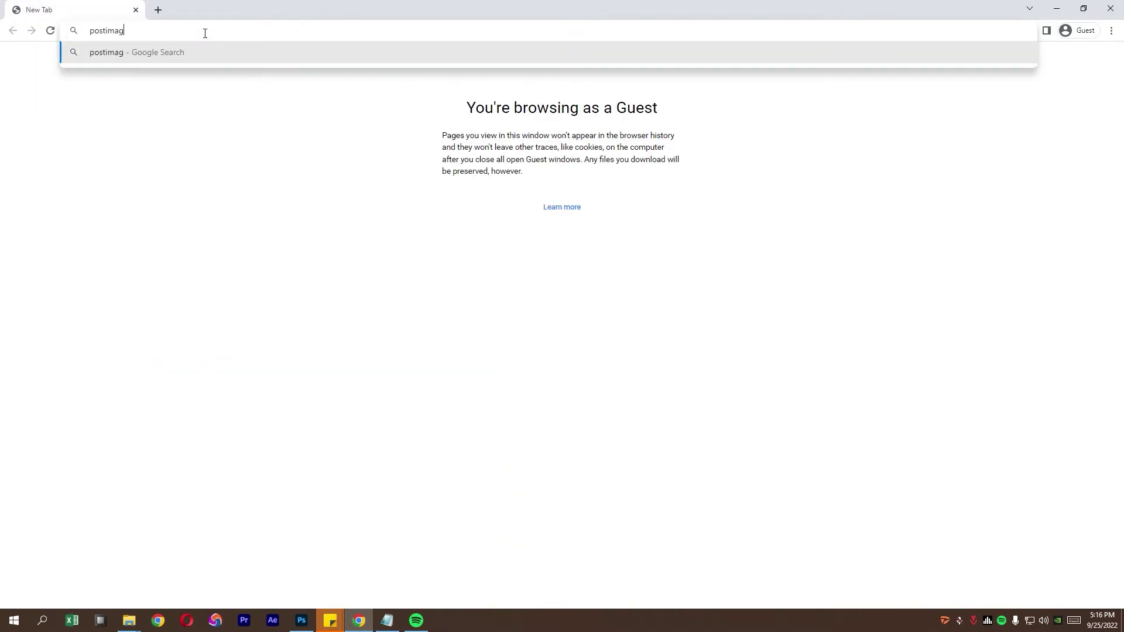
pyautogui.write('es')
pyautogui.press('Return')
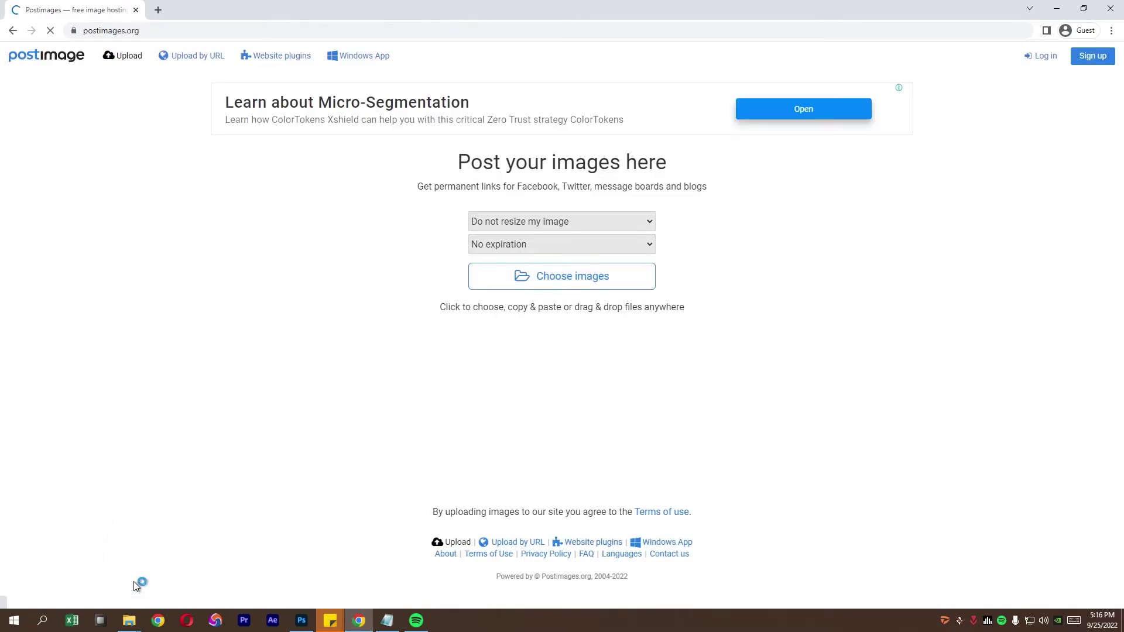
pyautogui.click(93, 577)
pyautogui.moveTo(146, 156)
pyautogui.mouseDown()
pyautogui.moveTo(338, 581)
pyautogui.moveTo(468, 264)
pyautogui.mouseUp()
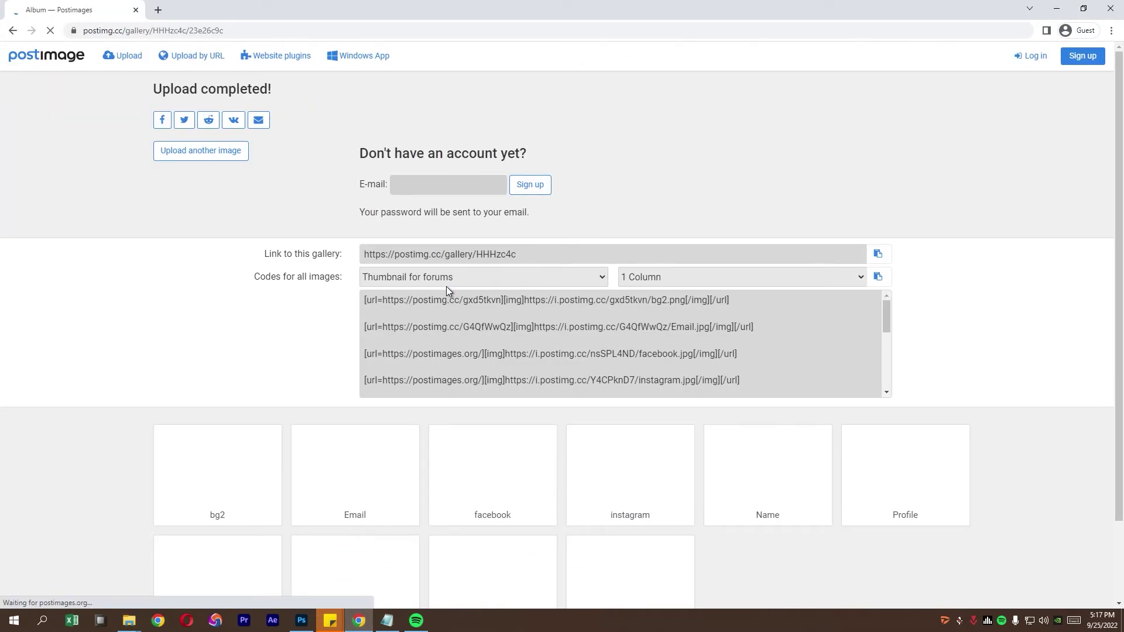
# Show Direct link codes for all images and select the bg2.png URL.
pyautogui.click(446, 281)
pyautogui.click(433, 301)
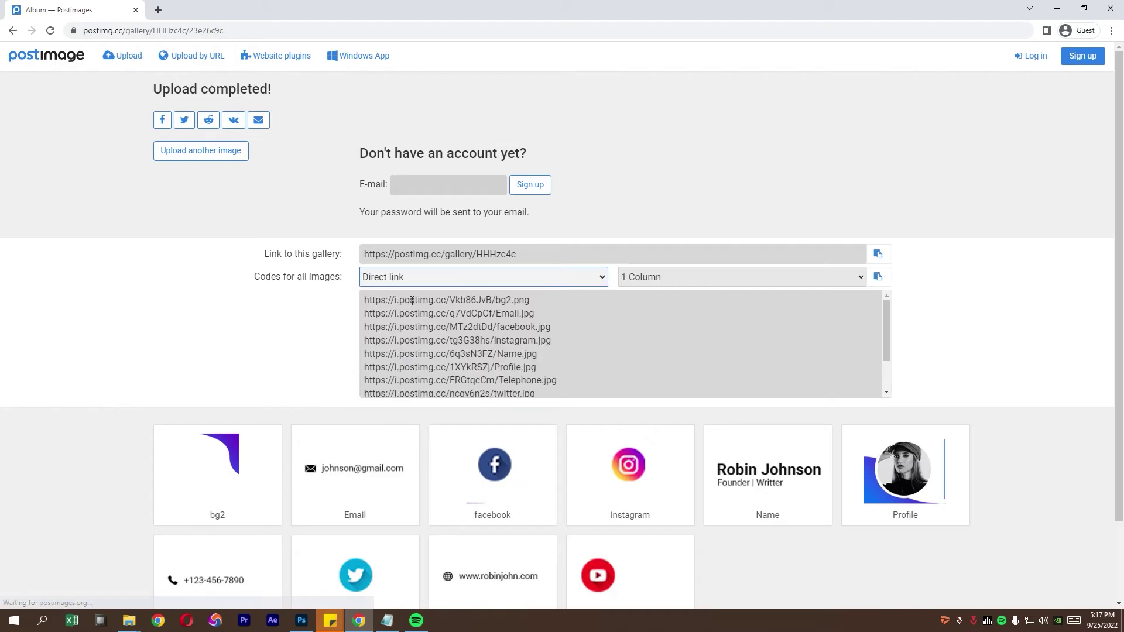
pyautogui.moveTo(534, 300); pyautogui.dragTo(354, 300)
pyautogui.hotkey('ctrl', 'c')
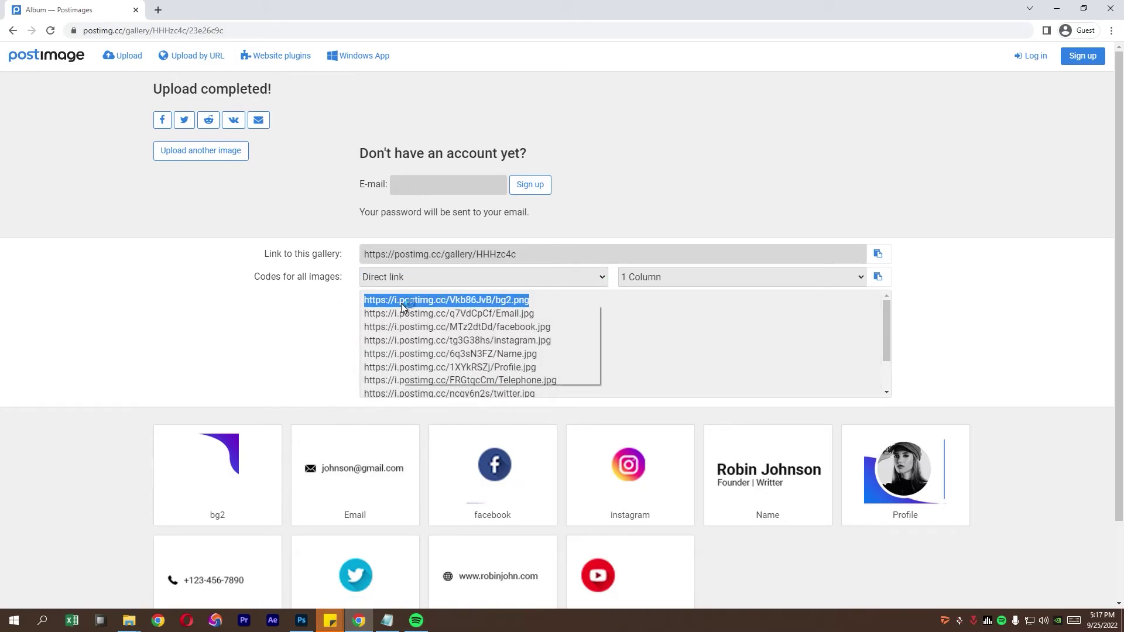
# Go back to New folder (11) and open signature.html in a maximized Notepad.
pyautogui.click(97, 582)
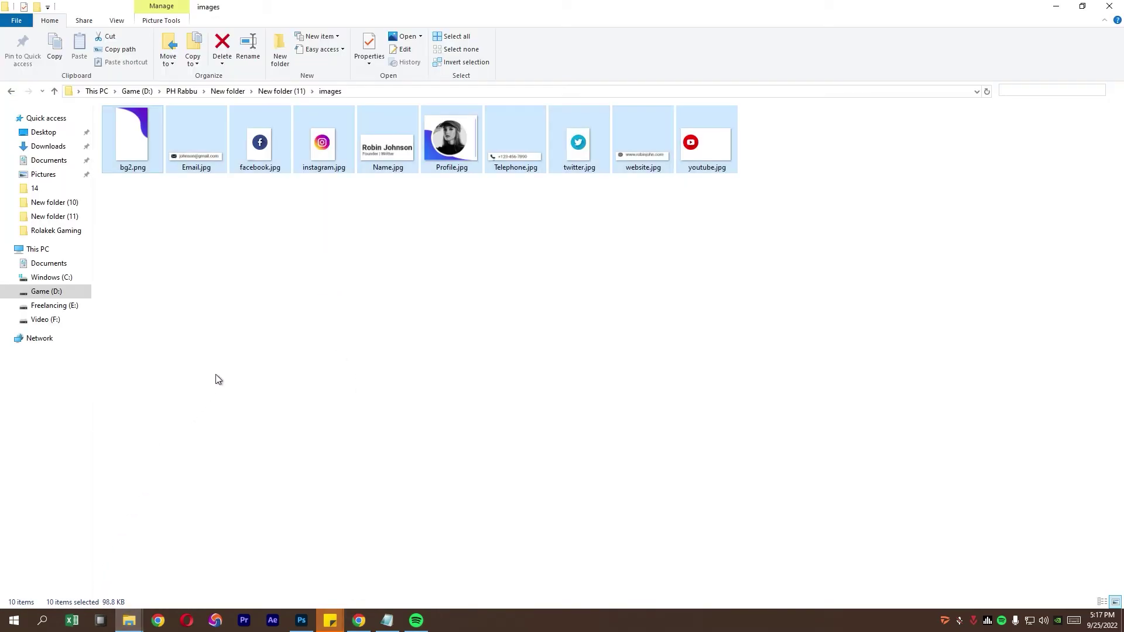
pyautogui.click(269, 92)
pyautogui.click(234, 92)
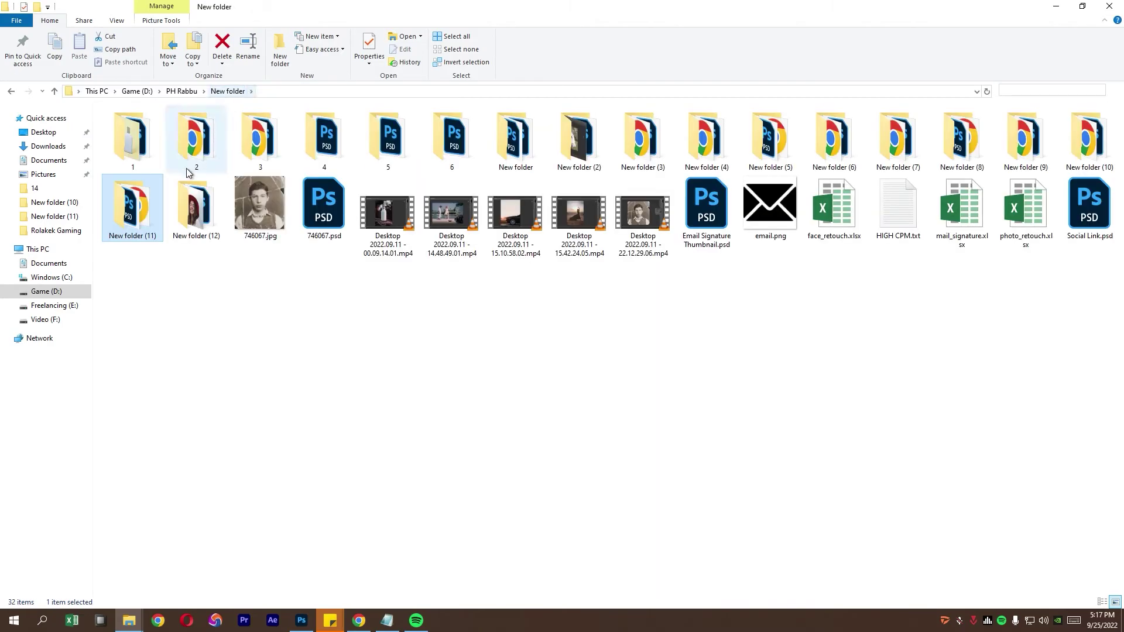
pyautogui.doubleClick(186, 158)
pyautogui.rightClick(454, 151)
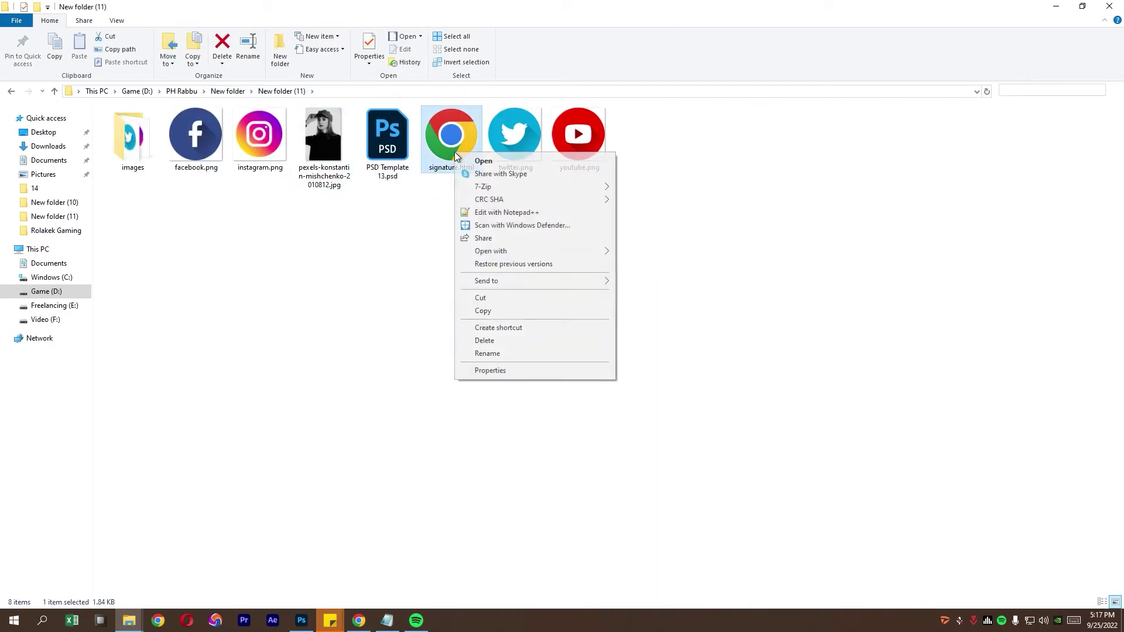
pyautogui.moveTo(491, 251)
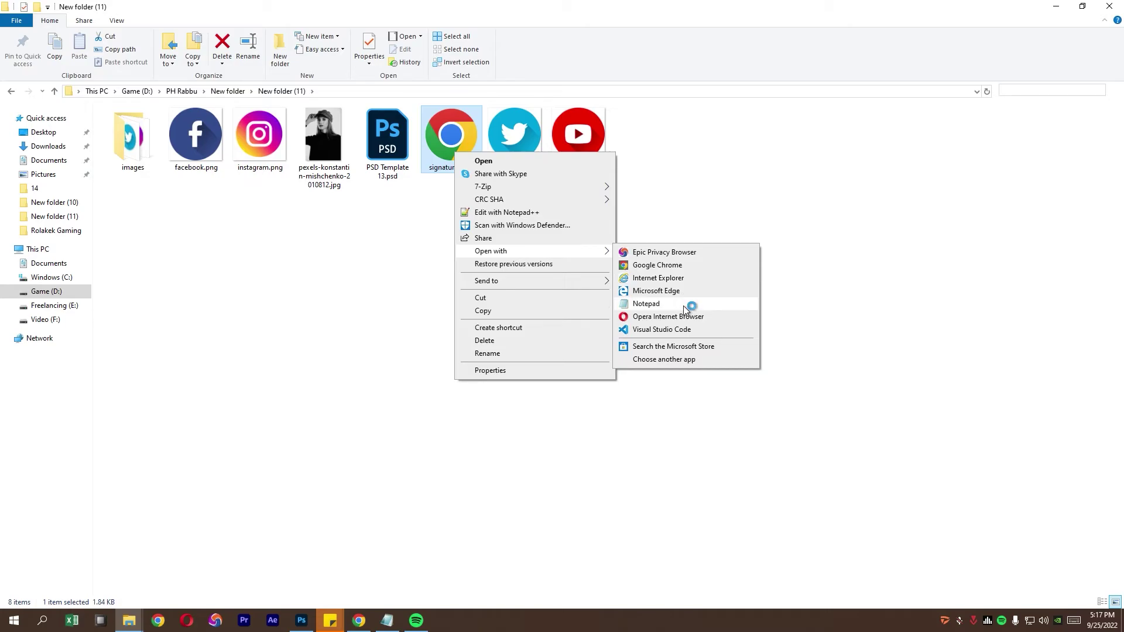
pyautogui.click(683, 306)
pyautogui.click(510, 149)
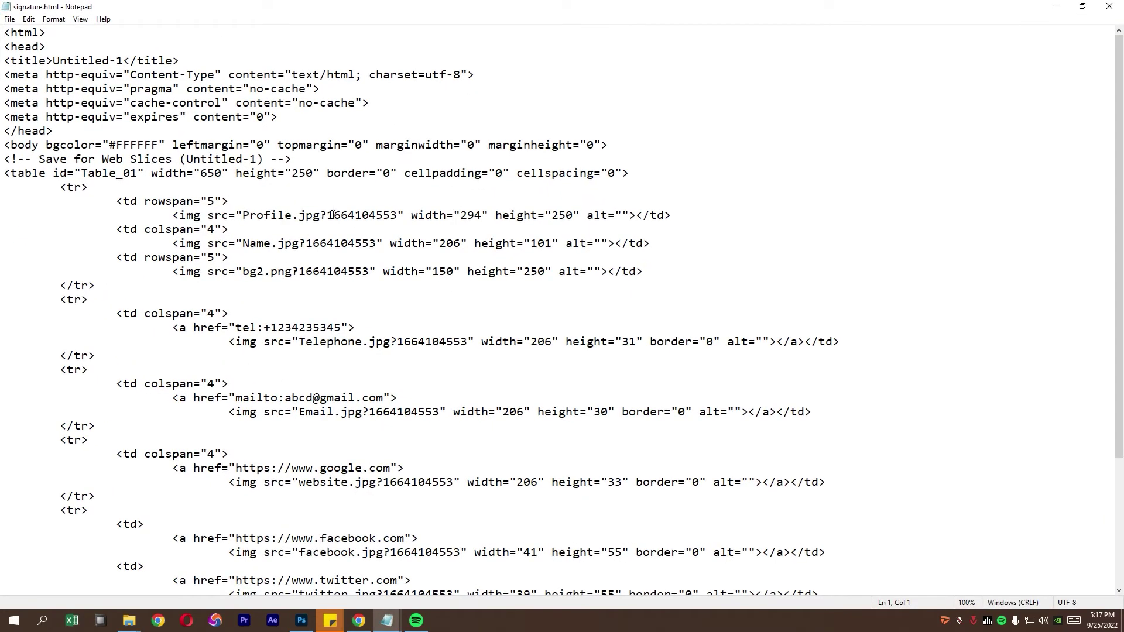
# Replace the local bg2.png source with its hosted Postimages URL.
pyautogui.scroll(-2, 351, 398)
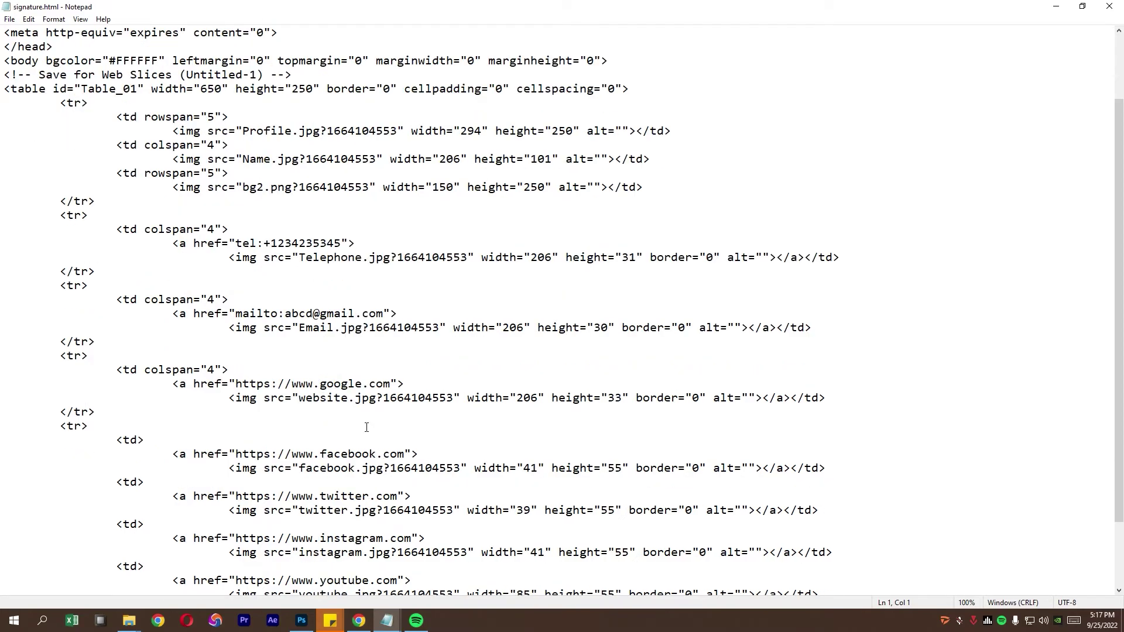
pyautogui.scroll(-2, 372, 427)
pyautogui.scroll(2, 373, 450)
pyautogui.moveTo(244, 188); pyautogui.dragTo(361, 189)
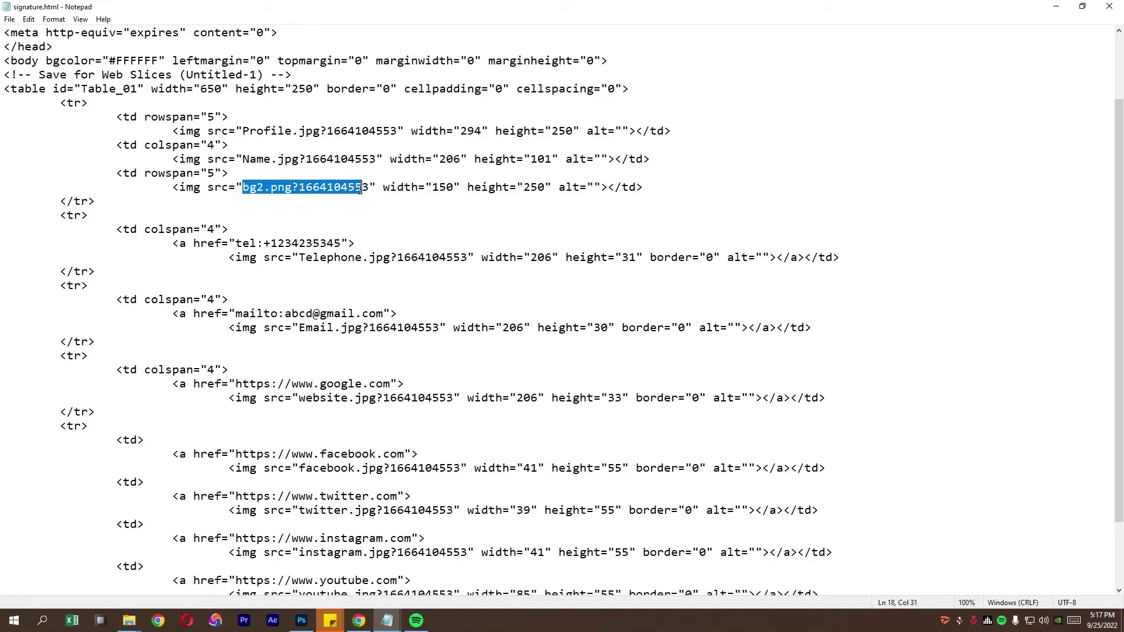
pyautogui.hotkey('ctrl', 'v')
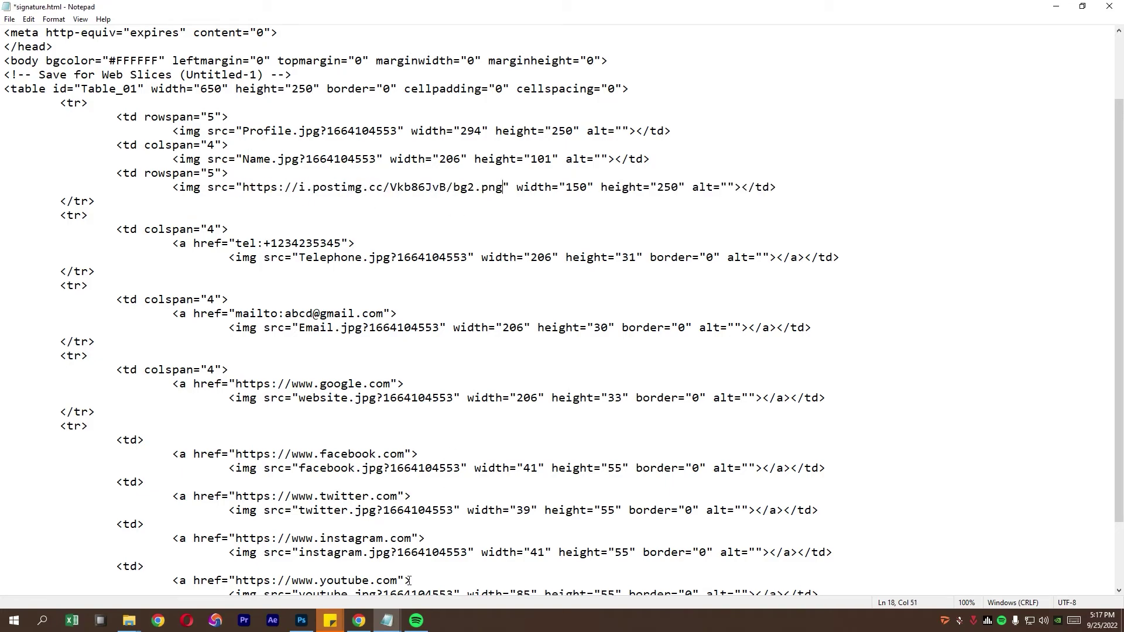
# Copy the Email.jpg direct link and paste it over the local Email.jpg source.
pyautogui.click(369, 616)
pyautogui.moveTo(534, 314); pyautogui.dragTo(363, 314)
pyautogui.rightClick(363, 314)
pyautogui.click(386, 321)
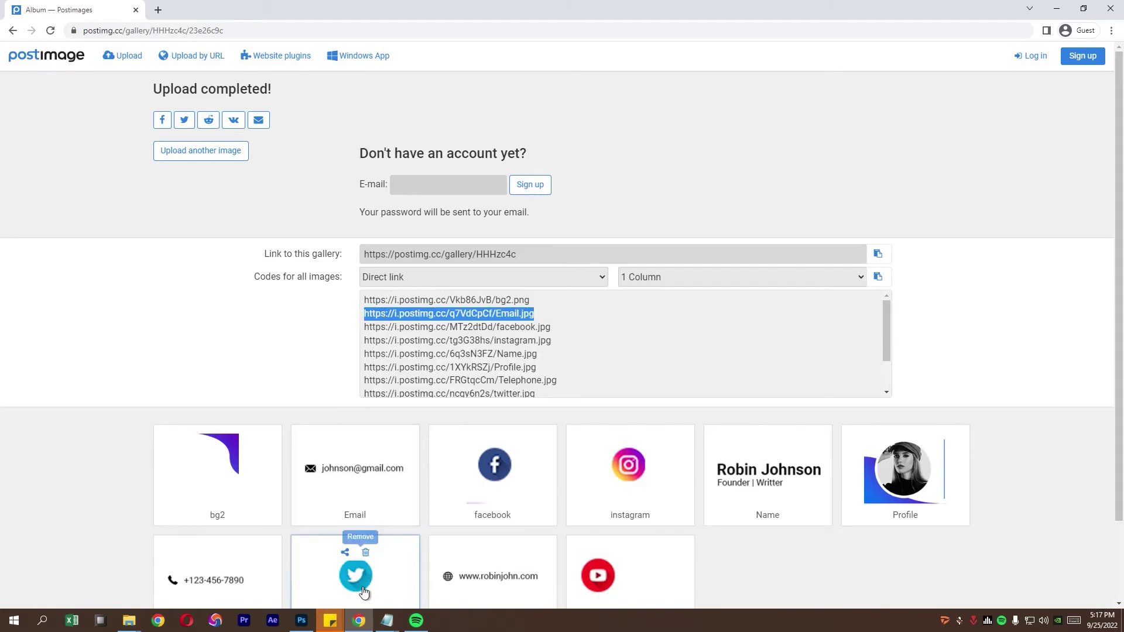
pyautogui.click(402, 576)
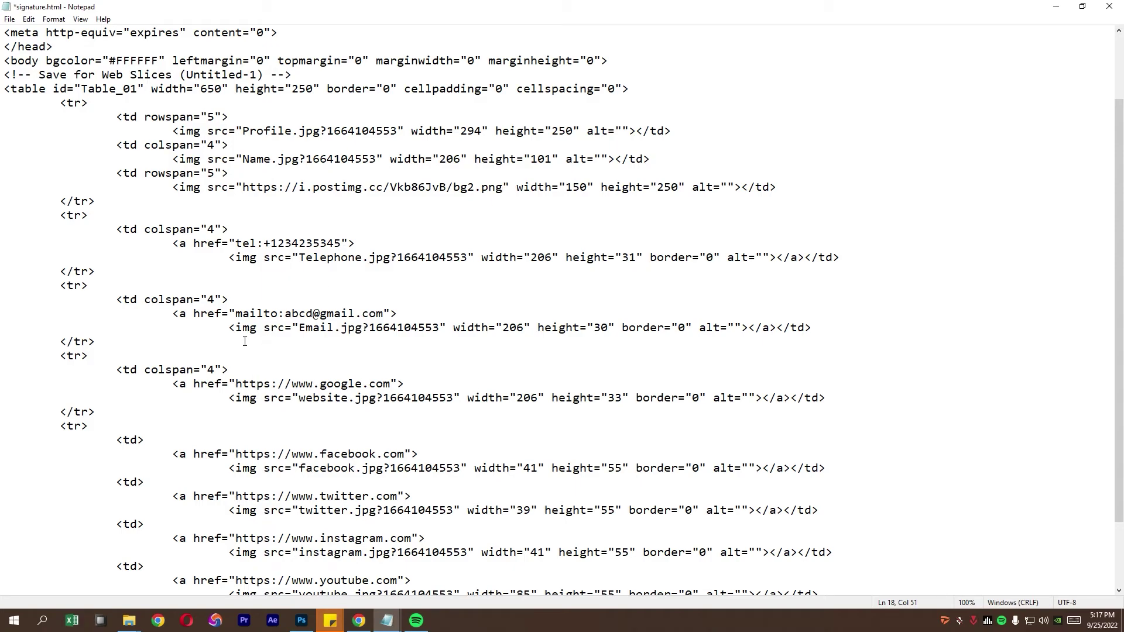
pyautogui.moveTo(301, 329); pyautogui.dragTo(435, 331)
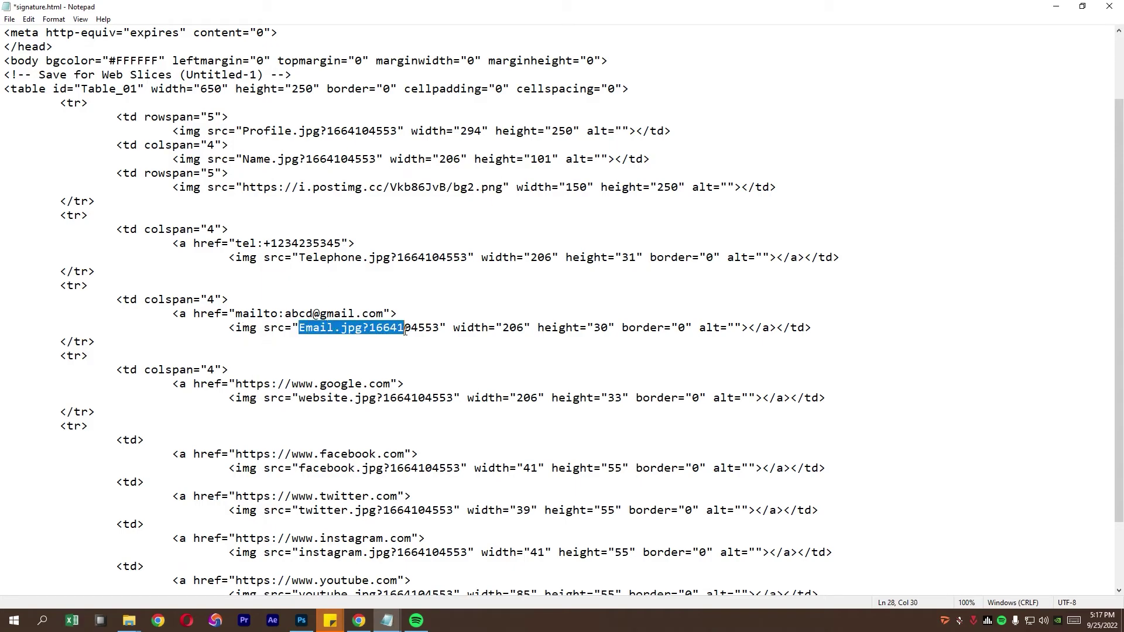
pyautogui.hotkey('ctrl', 'v')
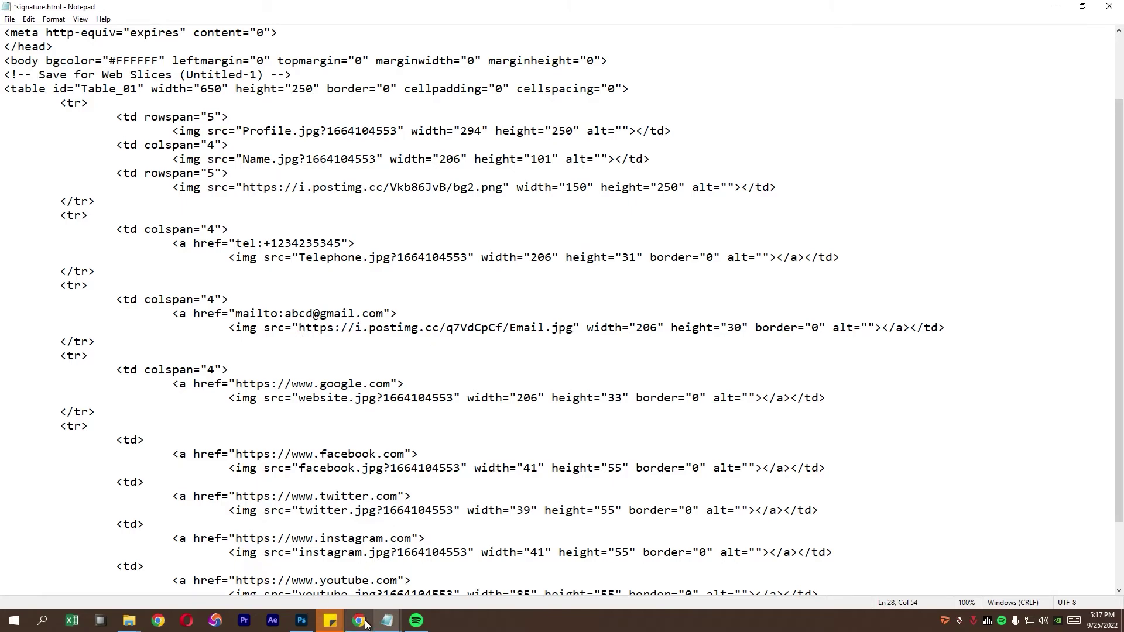
# Swap the local facebook image source for its hosted facebook.jpg URL.
pyautogui.click(360, 562)
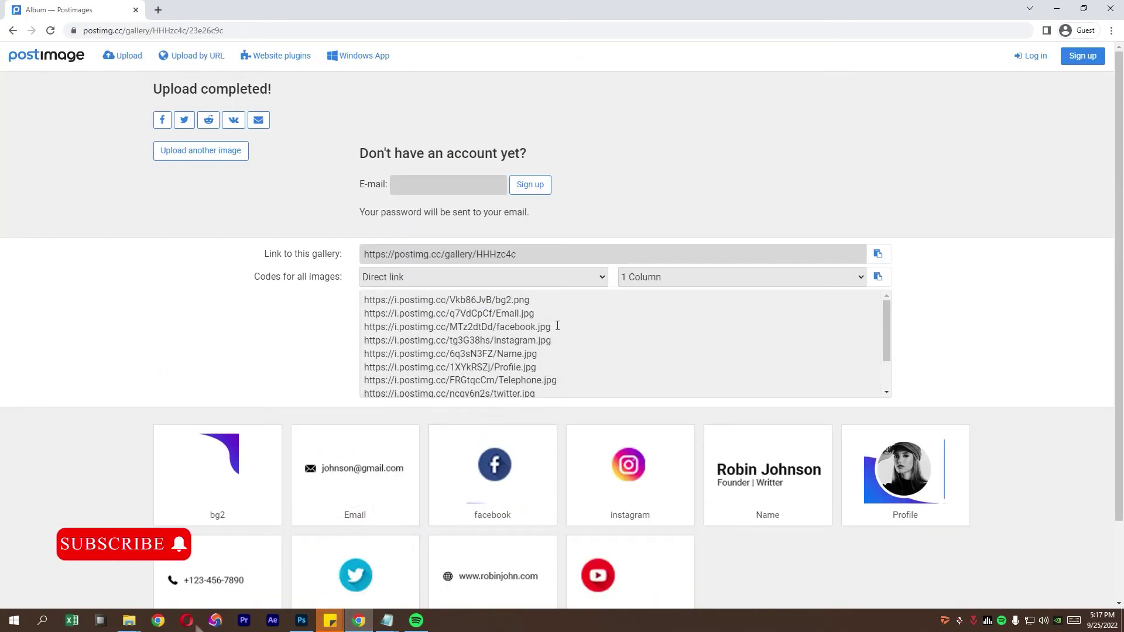
pyautogui.moveTo(552, 328); pyautogui.dragTo(364, 328)
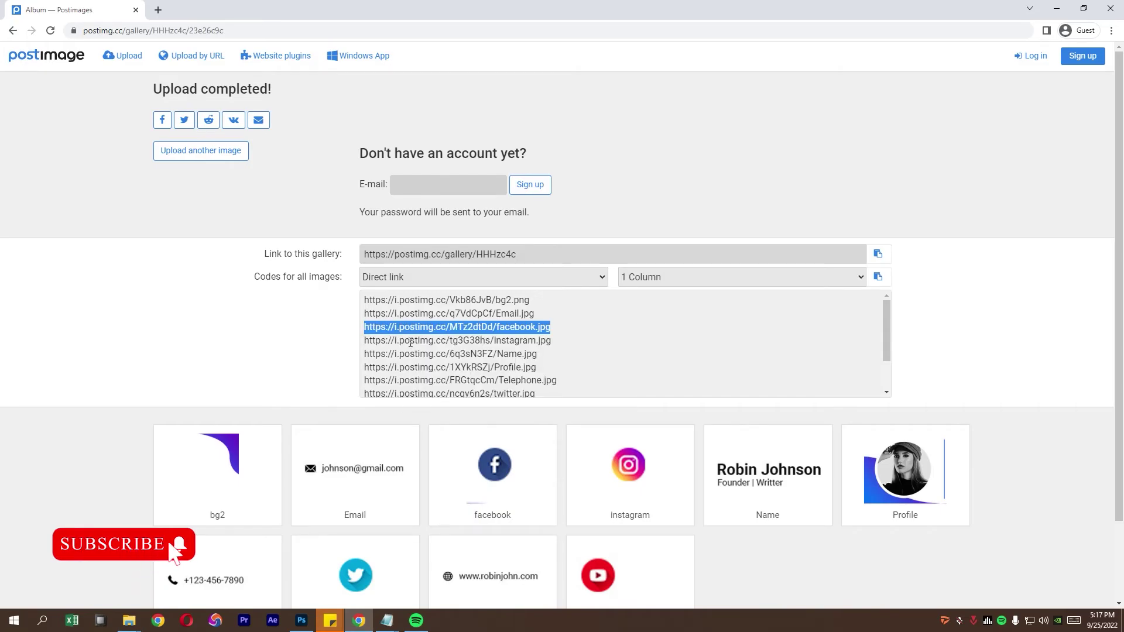
pyautogui.click(440, 588)
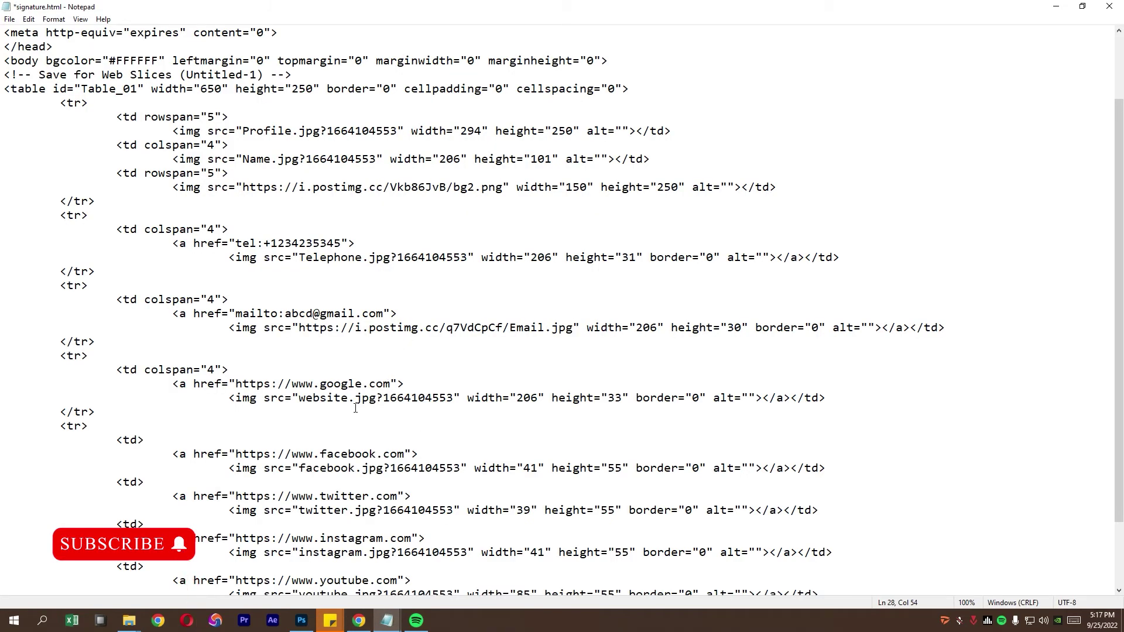
pyautogui.moveTo(298, 467); pyautogui.dragTo(462, 469)
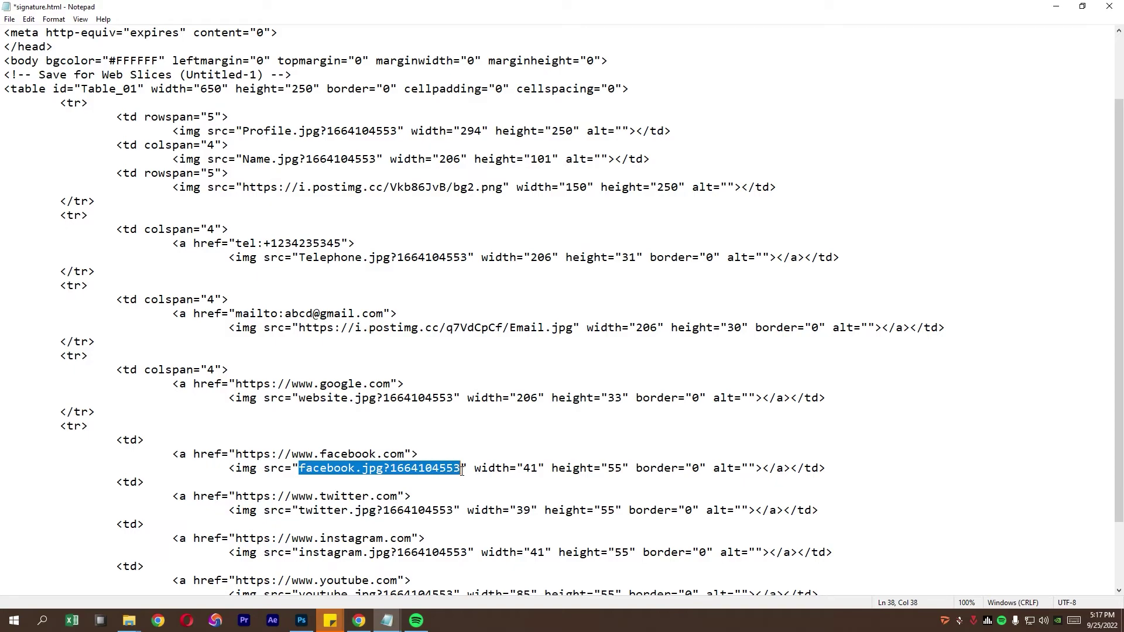
pyautogui.hotkey('ctrl', 'v')
# Copy the hosted instagram image direct link from Postimages.
pyautogui.click(359, 620)
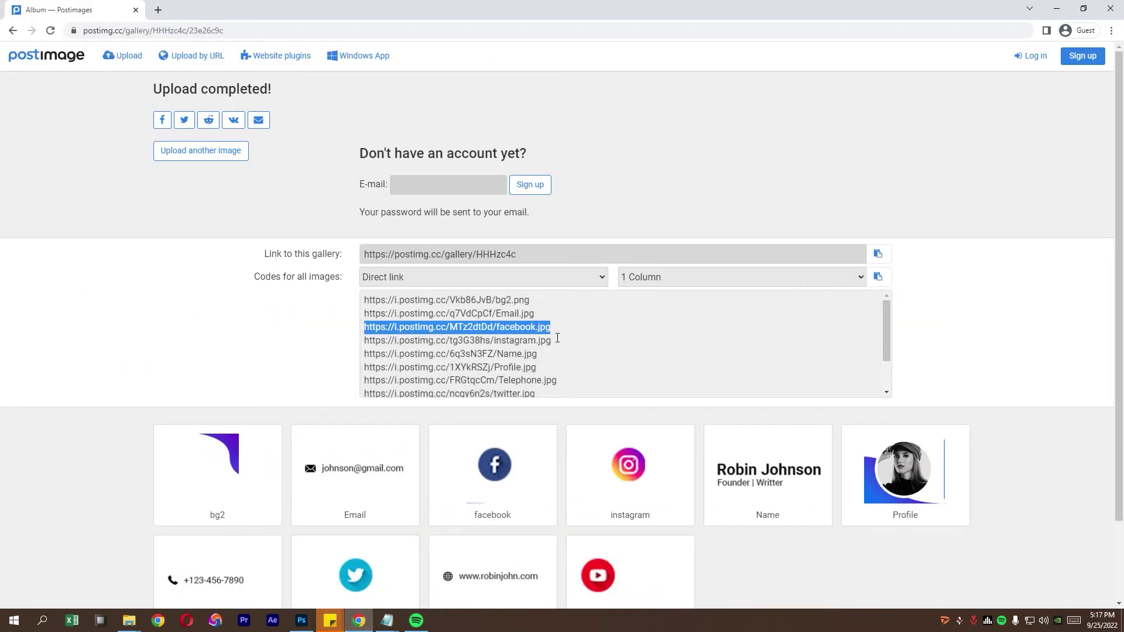
pyautogui.moveTo(557, 340); pyautogui.dragTo(365, 340)
pyautogui.click(334, 346)
pyautogui.rightClick(384, 345)
pyautogui.click(557, 341)
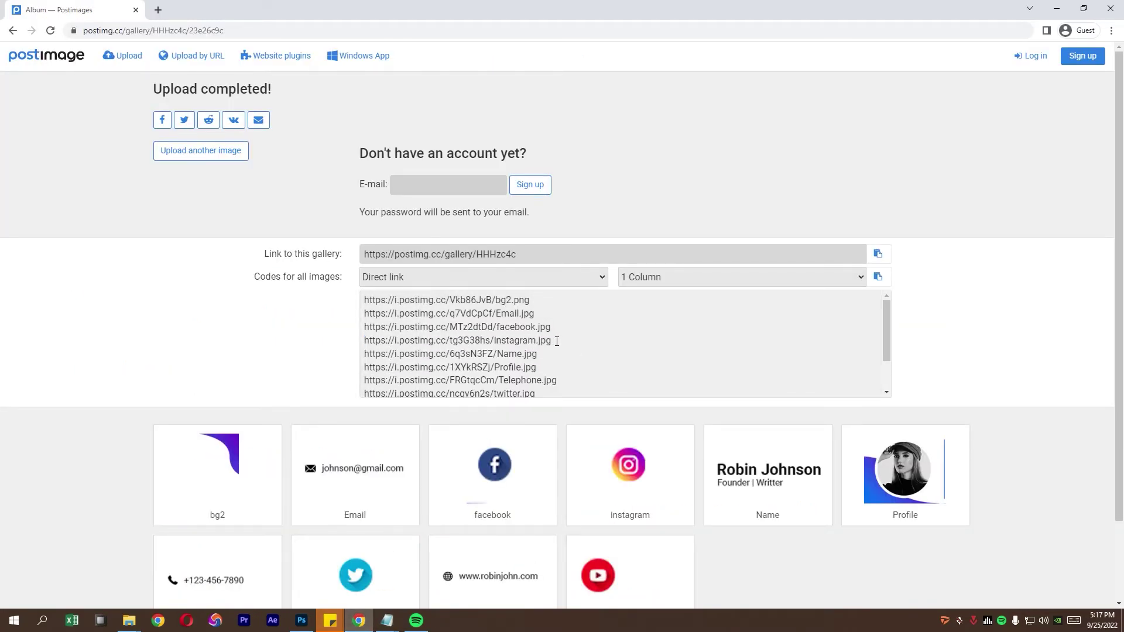
pyautogui.moveTo(557, 341); pyautogui.dragTo(362, 341)
pyautogui.rightClick(376, 341)
pyautogui.click(403, 351)
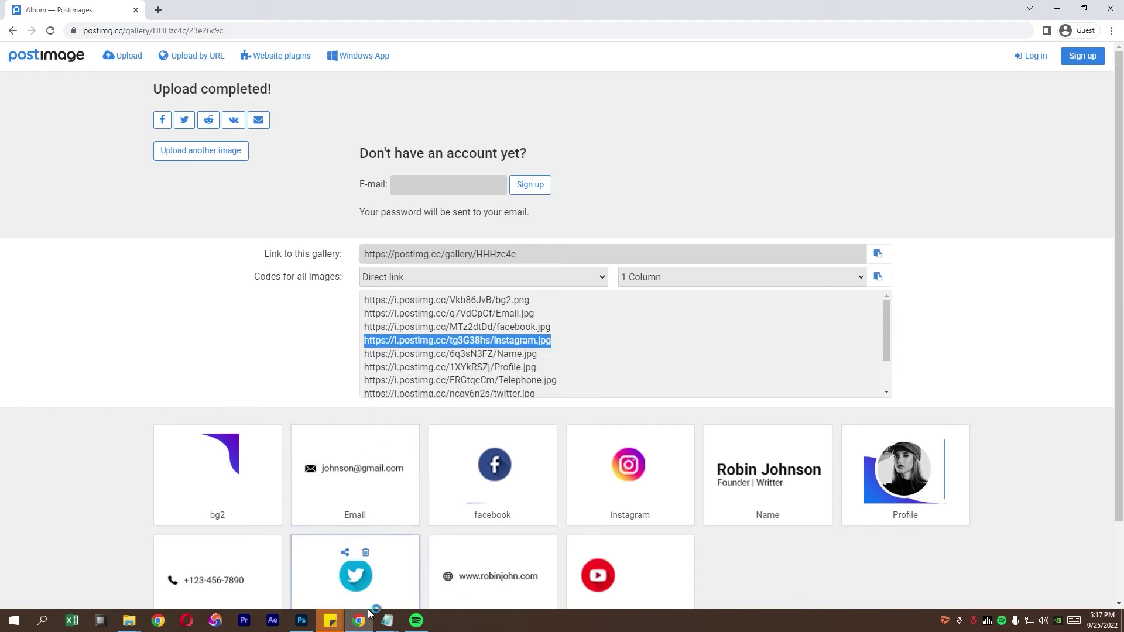
pyautogui.click(386, 620)
# Replace the local instagram and Name.jpg image paths with their hosted postimg URLs.
pyautogui.scroll(-1, 335, 498)
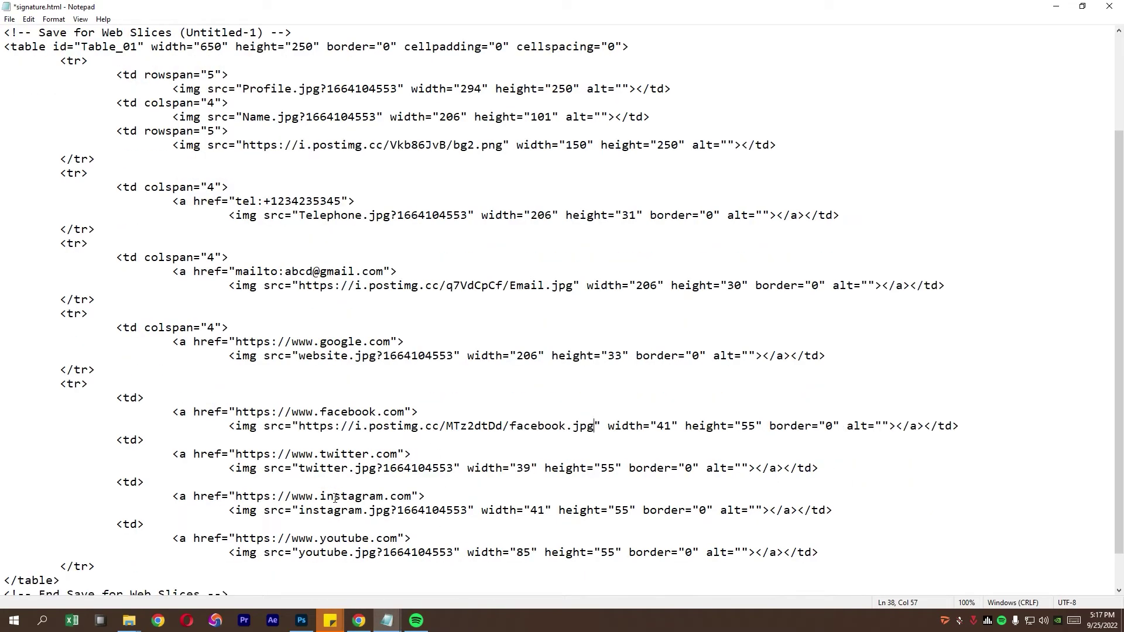
pyautogui.moveTo(299, 510); pyautogui.dragTo(463, 510)
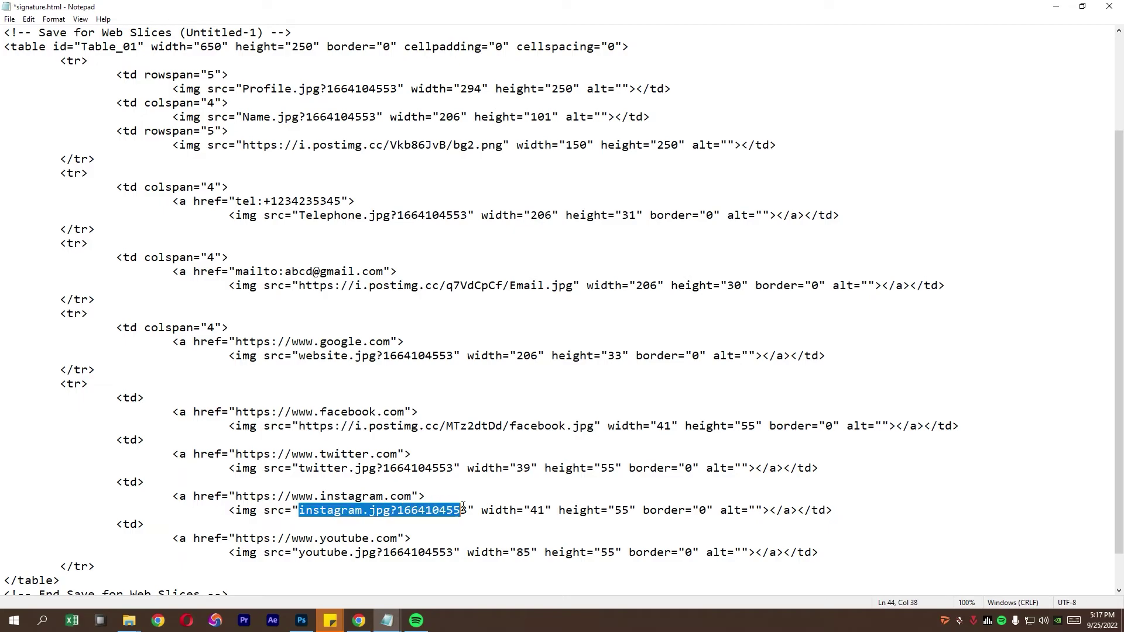
pyautogui.hotkey('ctrl', 'v')
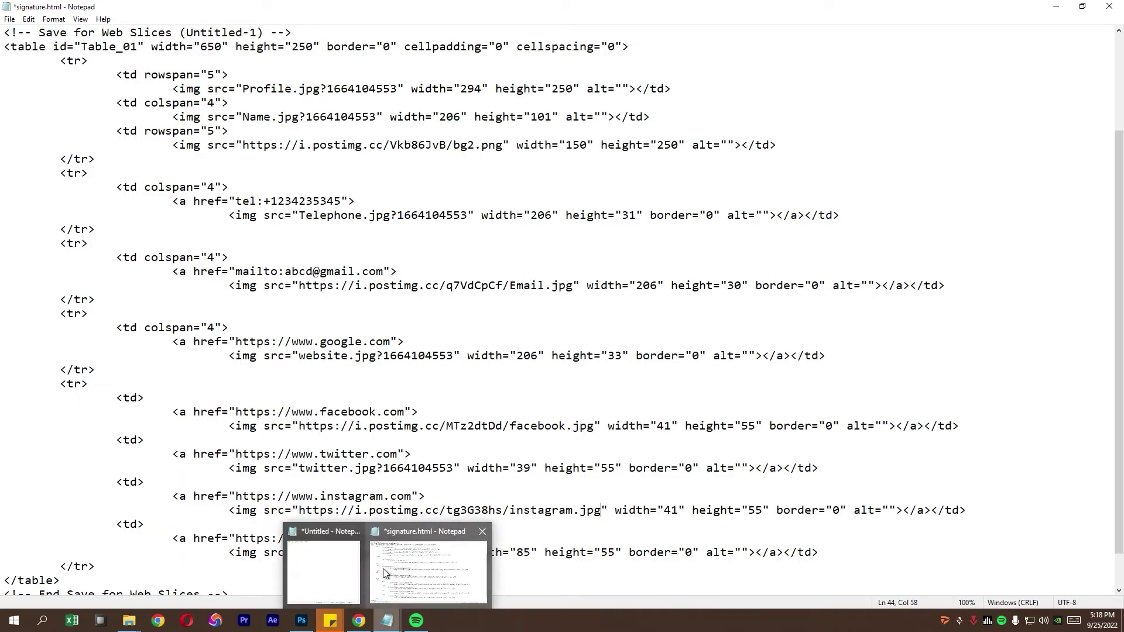
pyautogui.click(359, 620)
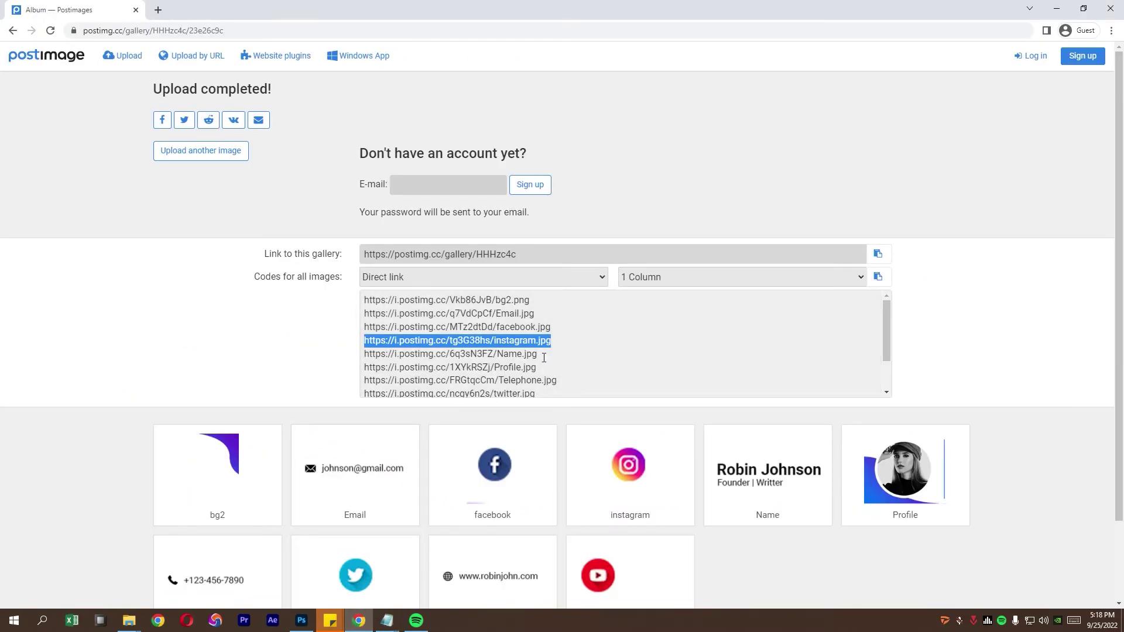
pyautogui.moveTo(542, 355); pyautogui.dragTo(363, 354)
pyautogui.rightClick(386, 355)
pyautogui.click(404, 368)
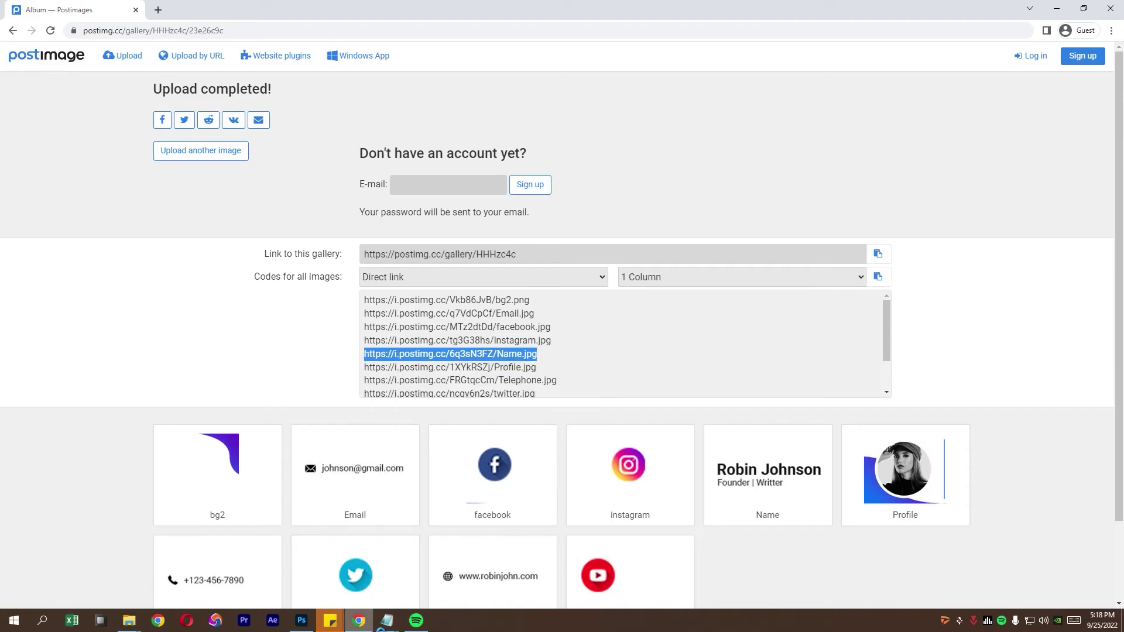
pyautogui.moveTo(386, 620)
pyautogui.click(431, 585)
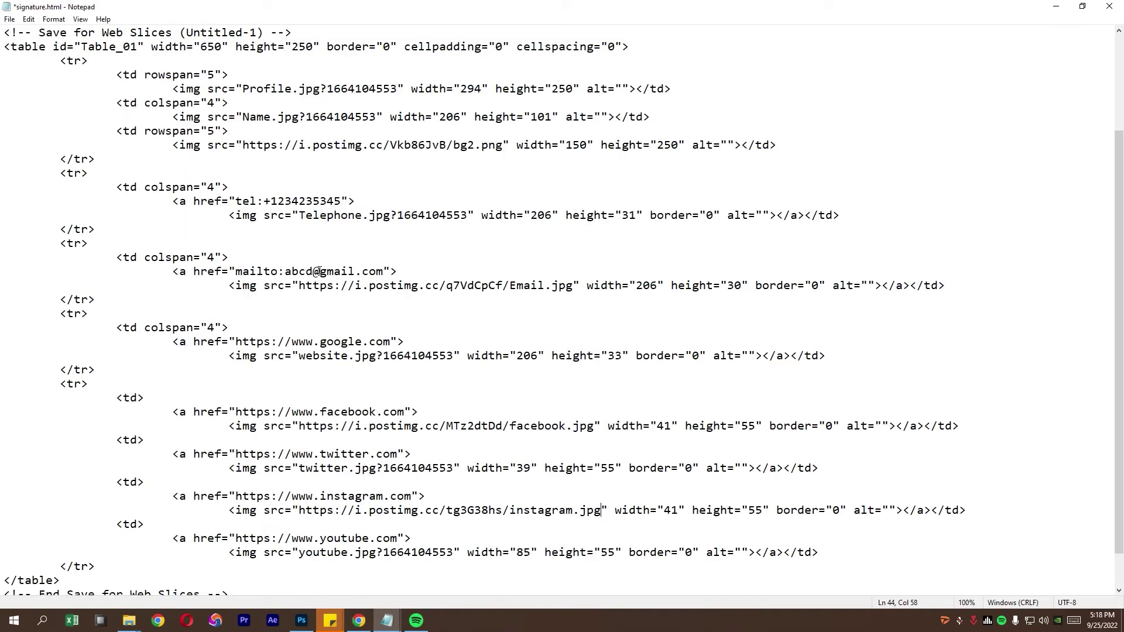
pyautogui.scroll(1, 299, 251)
pyautogui.moveTo(248, 158); pyautogui.dragTo(372, 158)
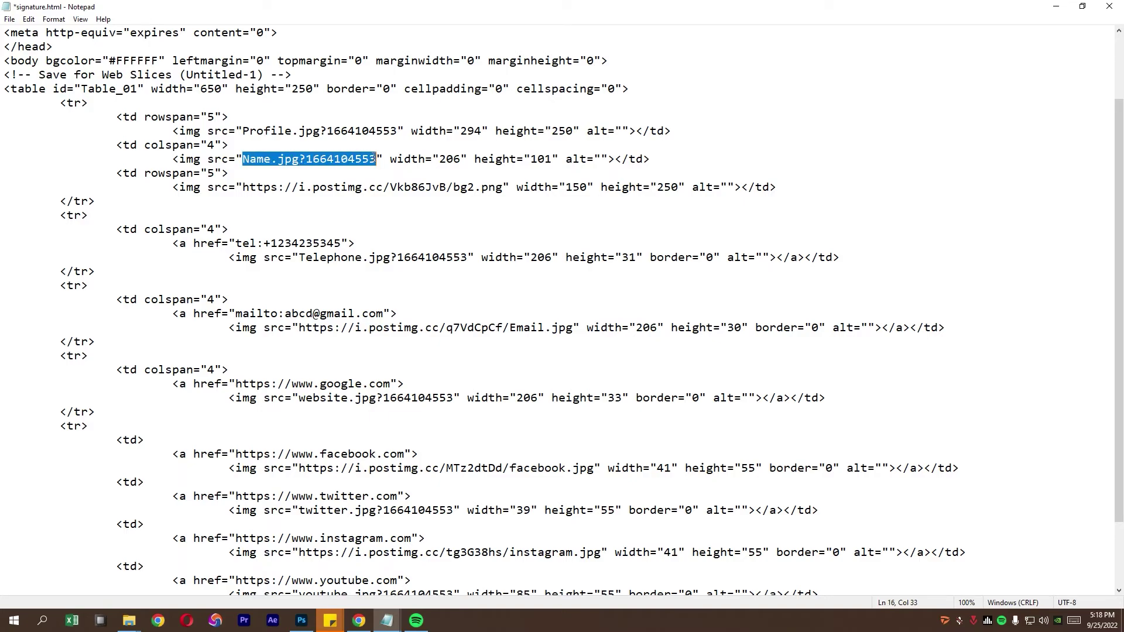
pyautogui.hotkey('ctrl', 'v')
# Replace the local Profile.jpg path with its hosted postimg URL.
pyautogui.click(358, 620)
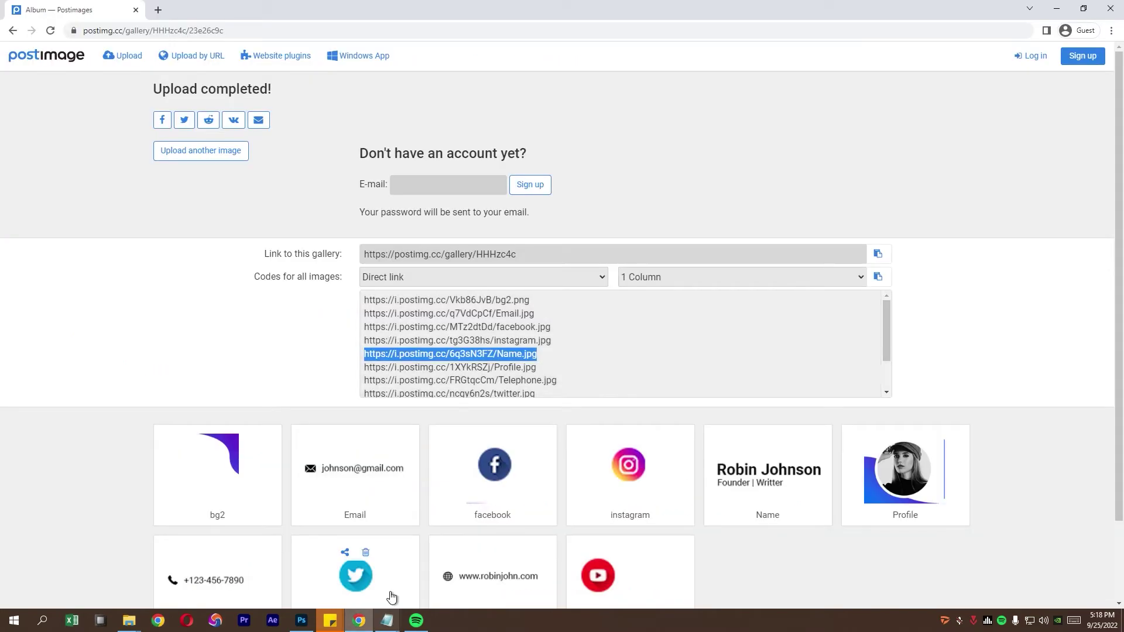
pyautogui.moveTo(537, 367); pyautogui.dragTo(346, 371)
pyautogui.rightClick(378, 368)
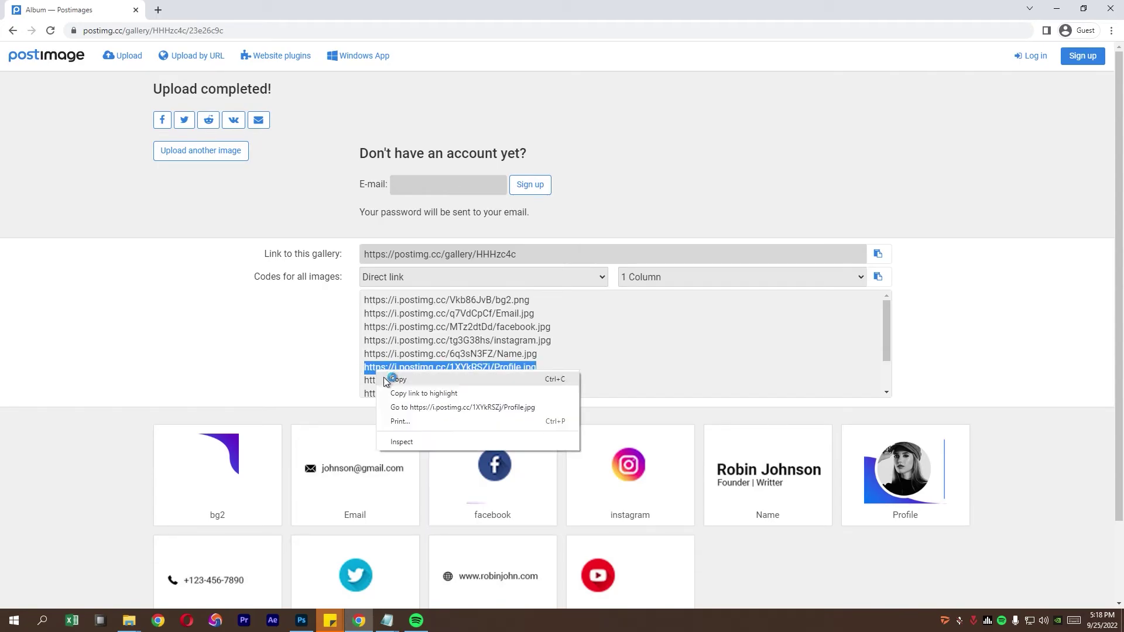
pyautogui.click(398, 376)
pyautogui.click(386, 620)
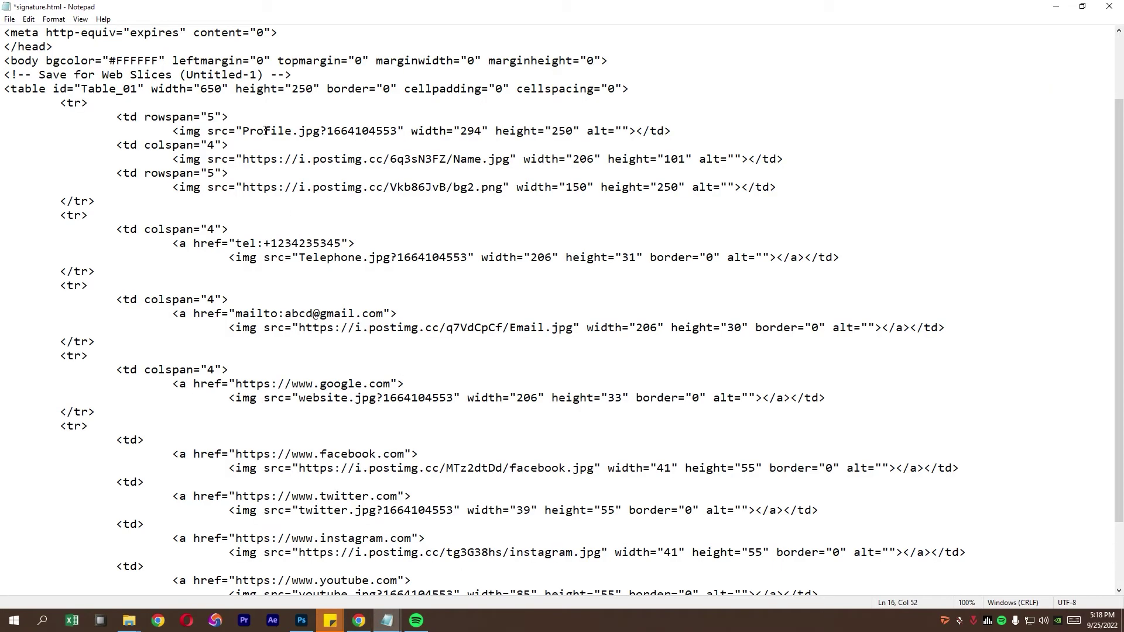
pyautogui.moveTo(244, 130); pyautogui.dragTo(402, 131)
pyautogui.hotkey('ctrl', 'v')
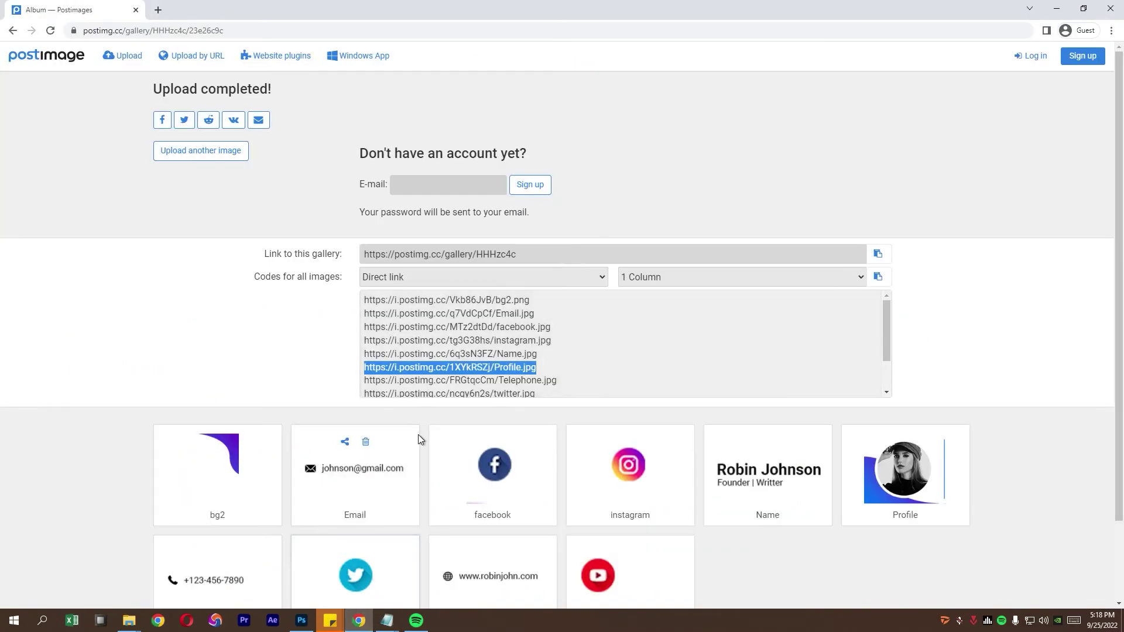
# Replace the local Telephone.jpg path with its hosted postimg URL.
pyautogui.click(359, 621)
pyautogui.click(556, 380)
pyautogui.moveTo(556, 380); pyautogui.dragTo(345, 381)
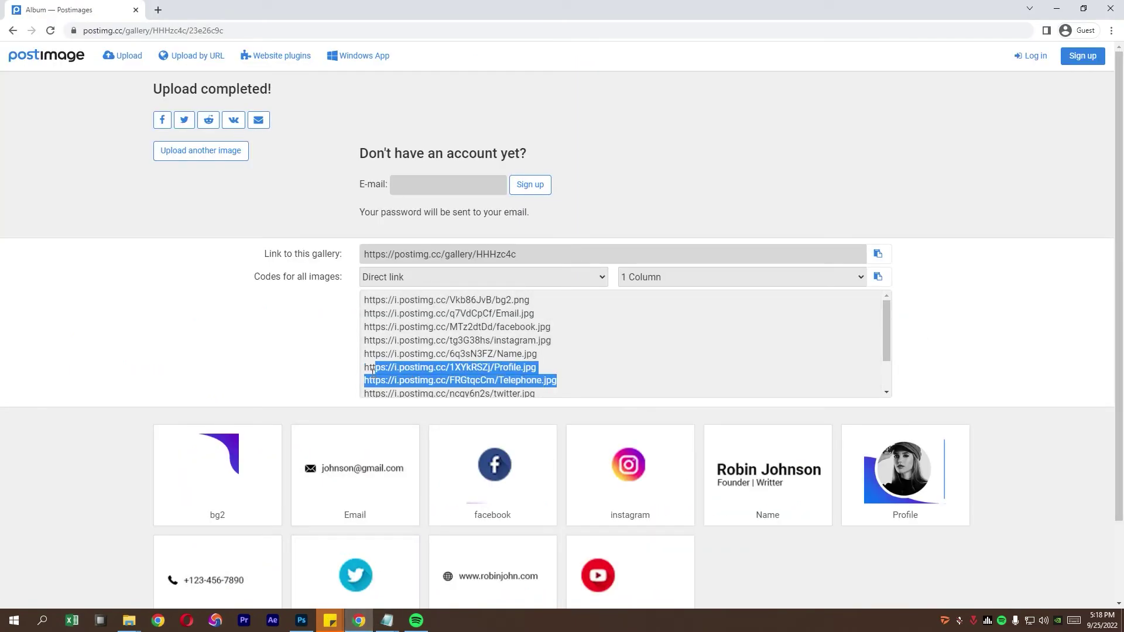
pyautogui.rightClick(435, 385)
pyautogui.click(453, 391)
pyautogui.click(420, 590)
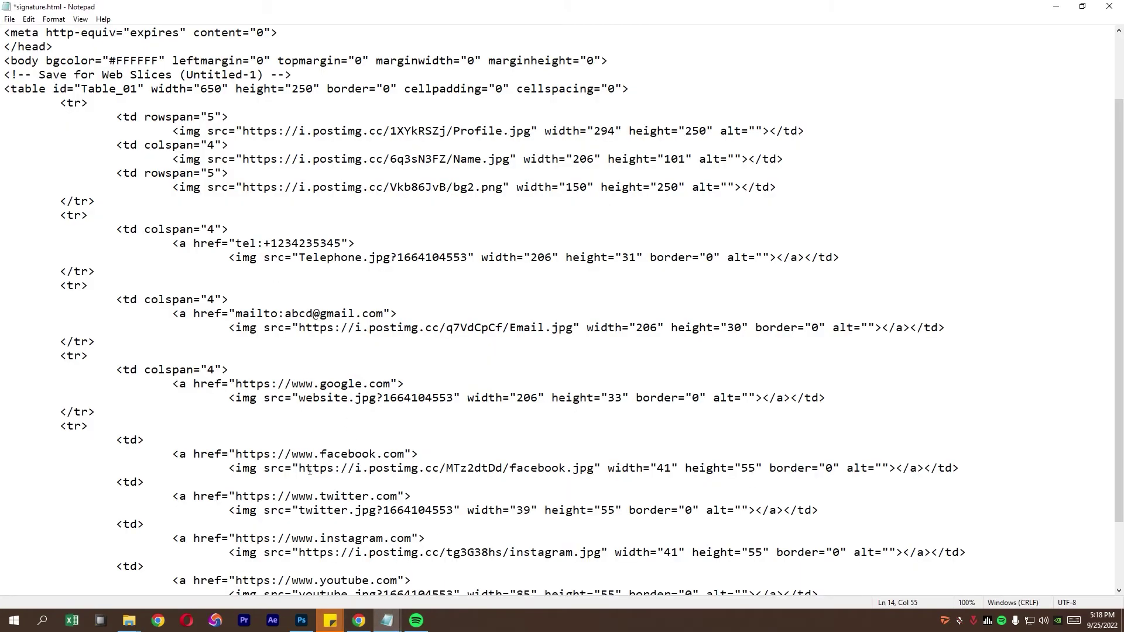
pyautogui.scroll(-1, 318, 526)
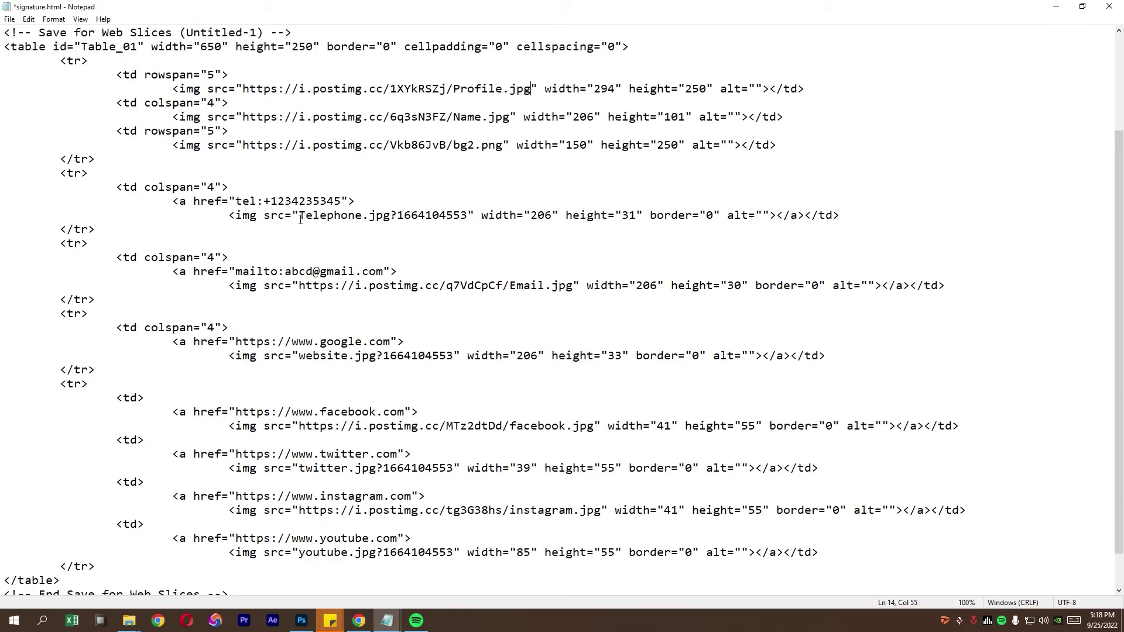
pyautogui.moveTo(300, 219)
pyautogui.mouseDown()
pyautogui.moveTo(94, 229)
pyautogui.moveTo(456, 216)
pyautogui.mouseUp()
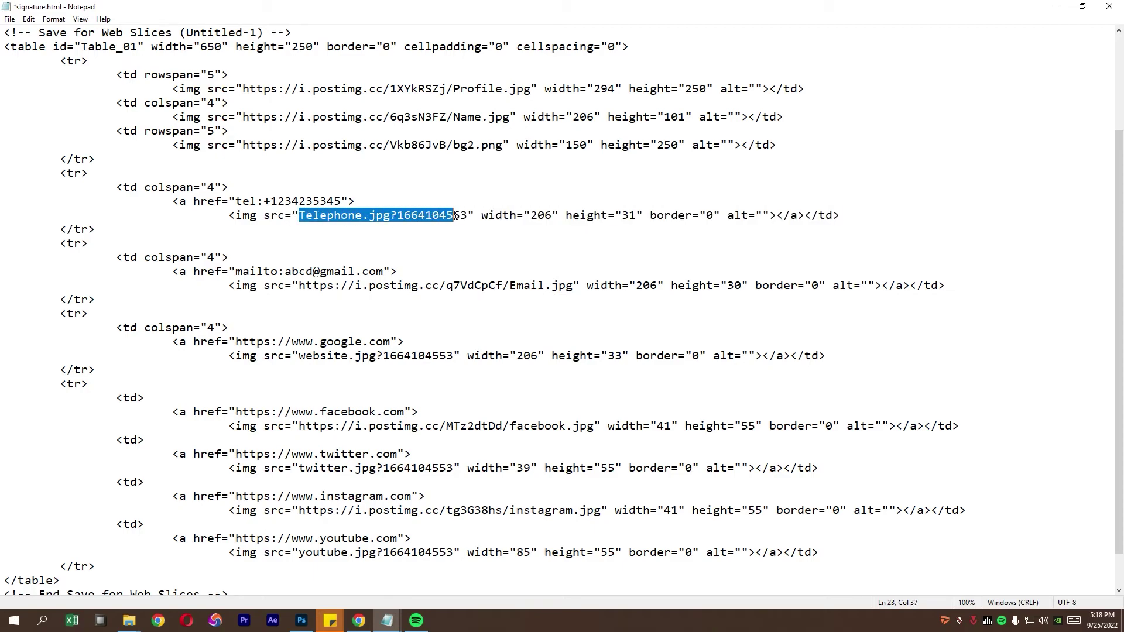
pyautogui.hotkey('ctrl', 'v')
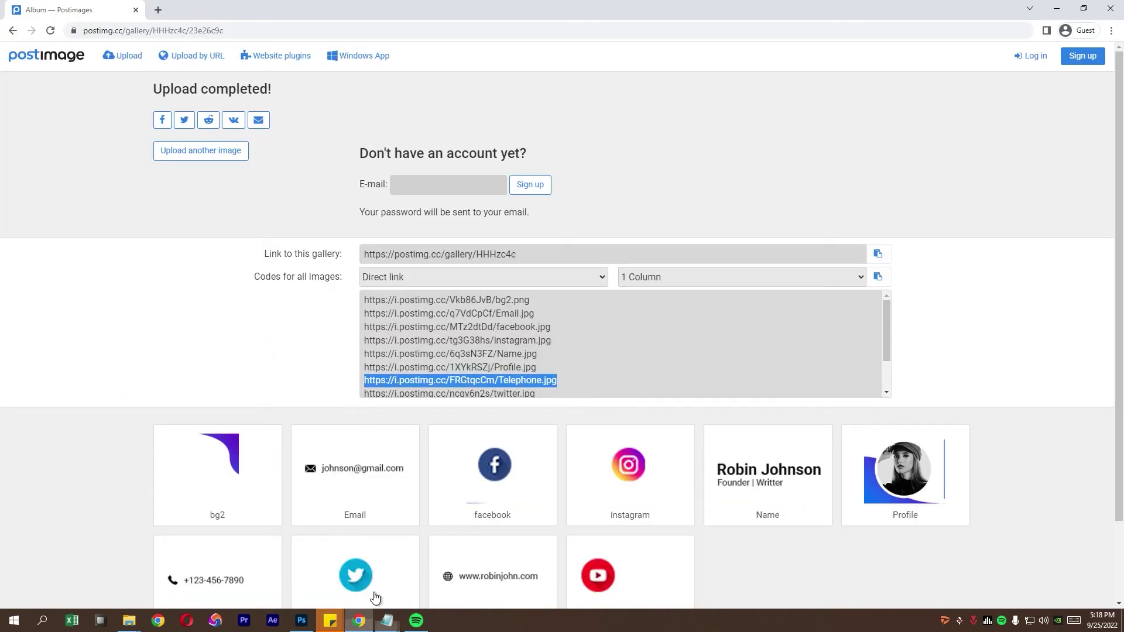
# Replace the local twitter.jpg path with its hosted postimg URL.
pyautogui.click(359, 620)
pyautogui.scroll(-1, 504, 369)
pyautogui.moveTo(536, 346); pyautogui.dragTo(364, 346)
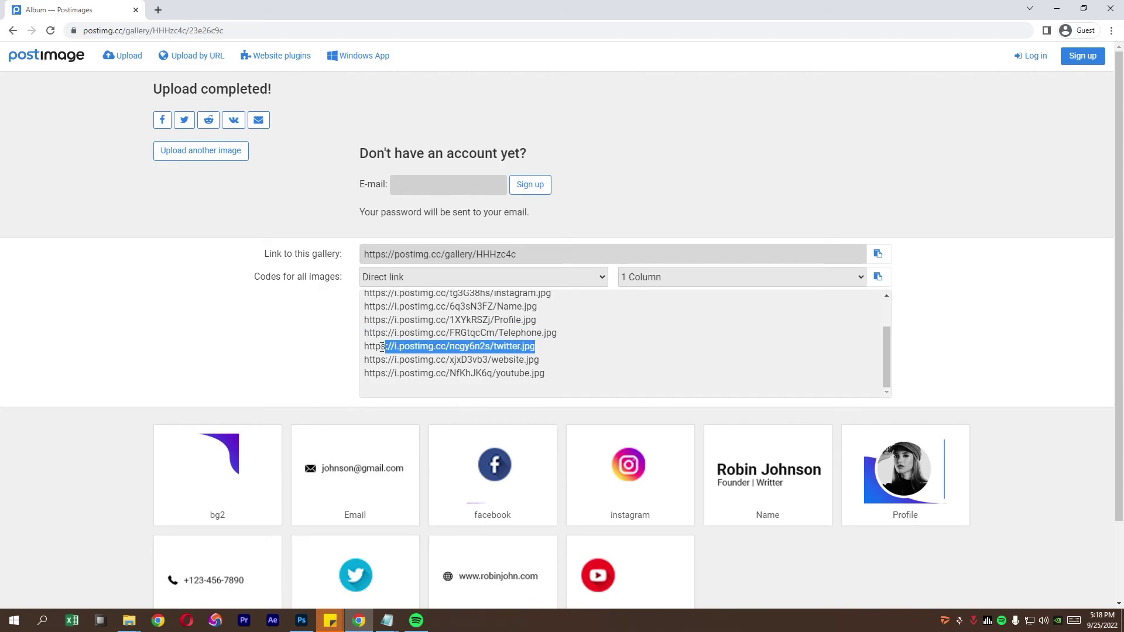
pyautogui.rightClick(364, 346)
pyautogui.click(382, 356)
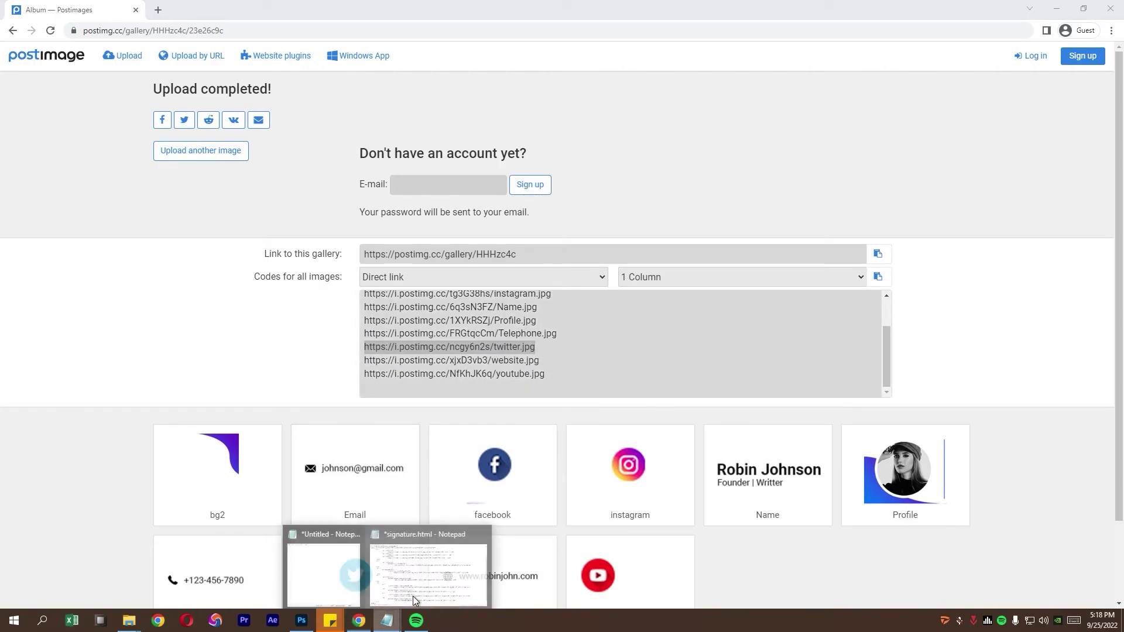
pyautogui.click(334, 563)
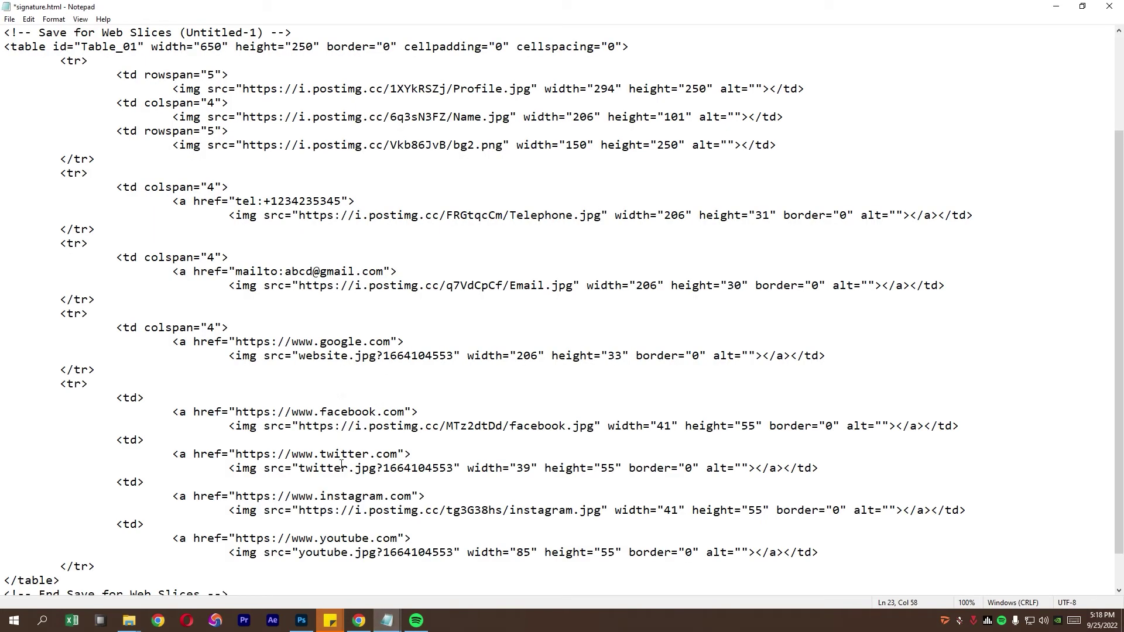
pyautogui.moveTo(299, 469); pyautogui.dragTo(447, 468)
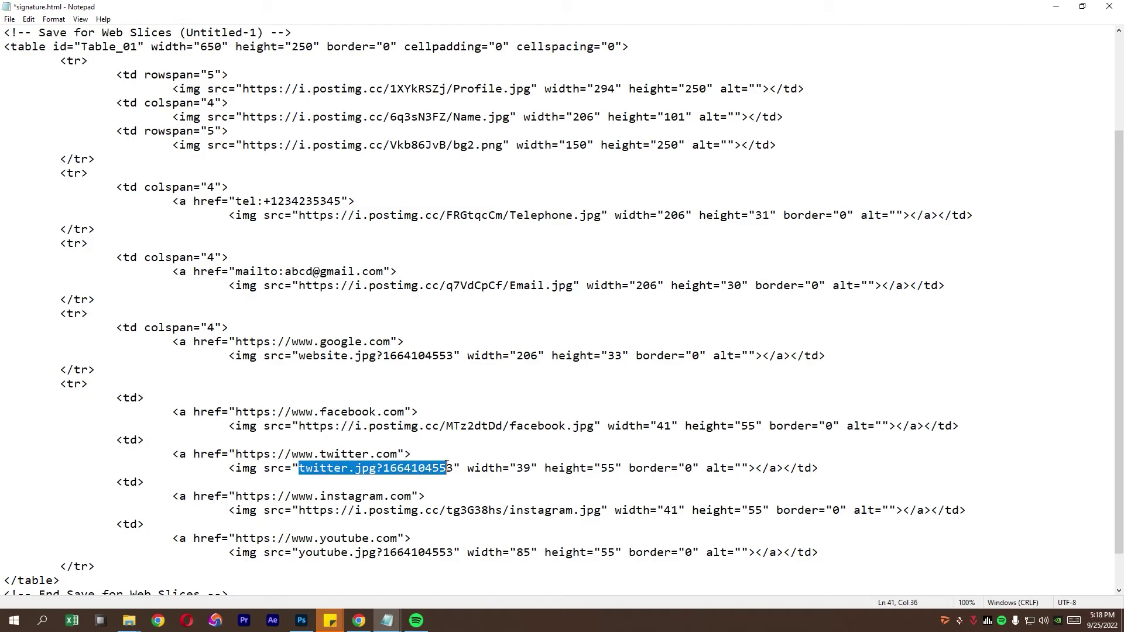
pyautogui.hotkey('ctrl', 'v')
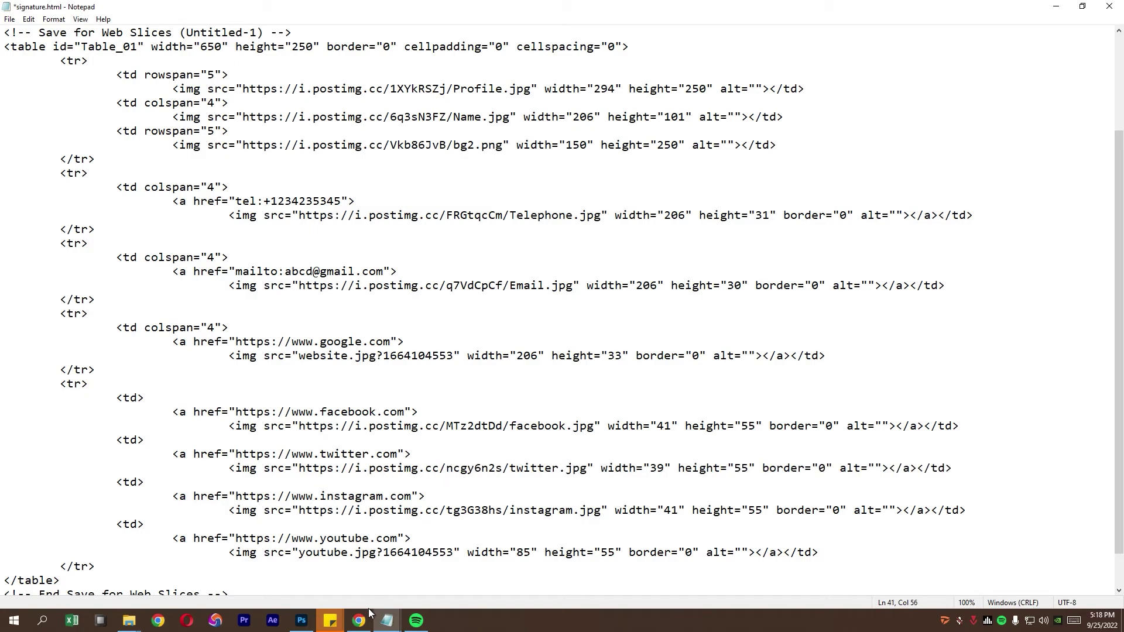
# Replace the local website.jpg path with its hosted postimg URL.
pyautogui.click(360, 619)
pyautogui.moveTo(539, 360); pyautogui.dragTo(364, 363)
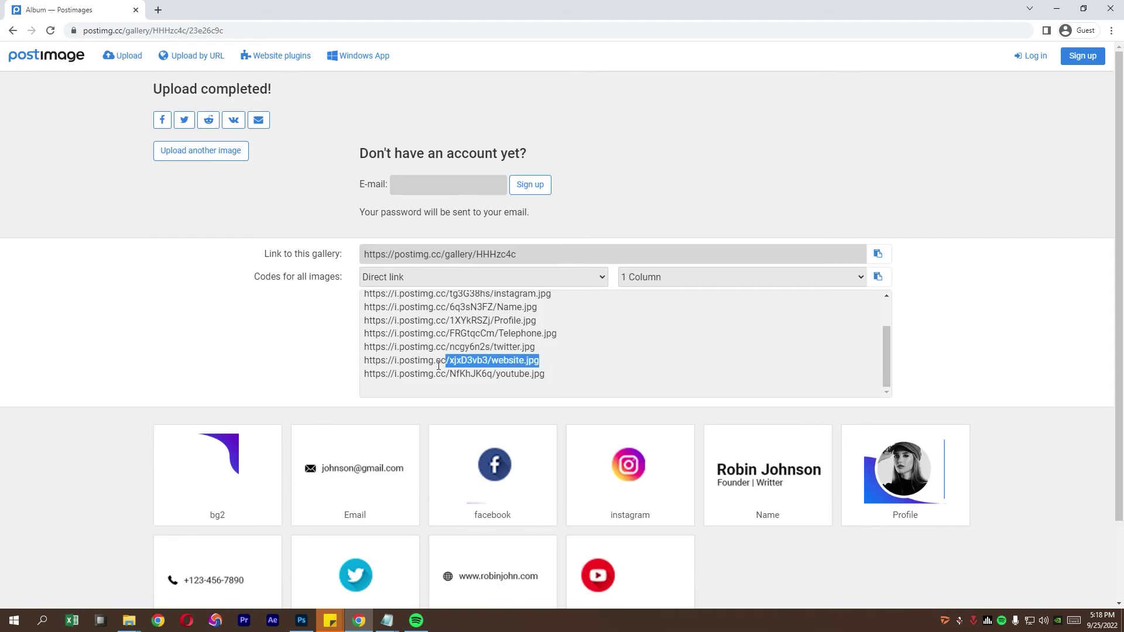
pyautogui.rightClick(381, 362)
pyautogui.click(398, 374)
pyautogui.click(387, 619)
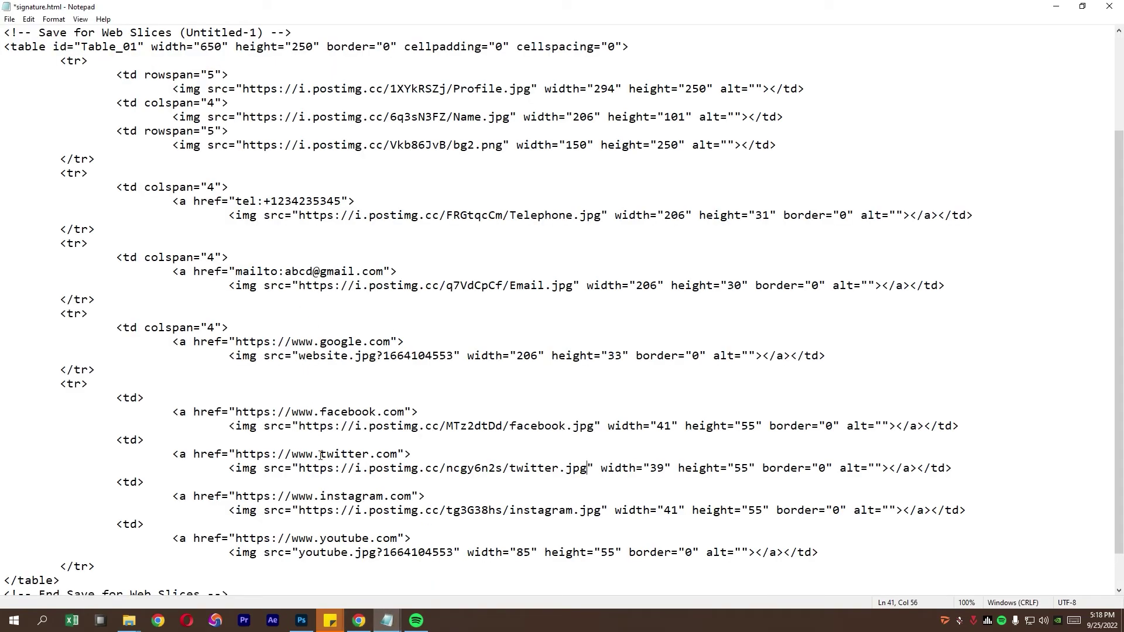
pyautogui.moveTo(300, 356); pyautogui.dragTo(455, 356)
pyautogui.hotkey('ctrl', 'v')
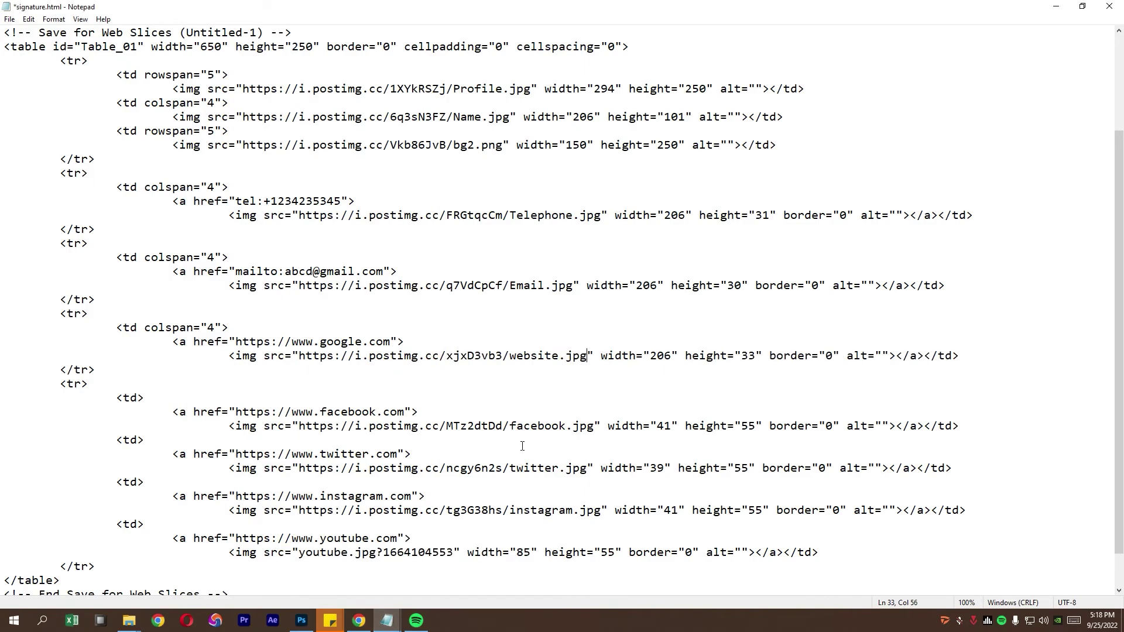
# Swap in the hosted youtube.jpg URL, then save and close signature.html.
pyautogui.click(359, 620)
pyautogui.moveTo(545, 373); pyautogui.dragTo(358, 377)
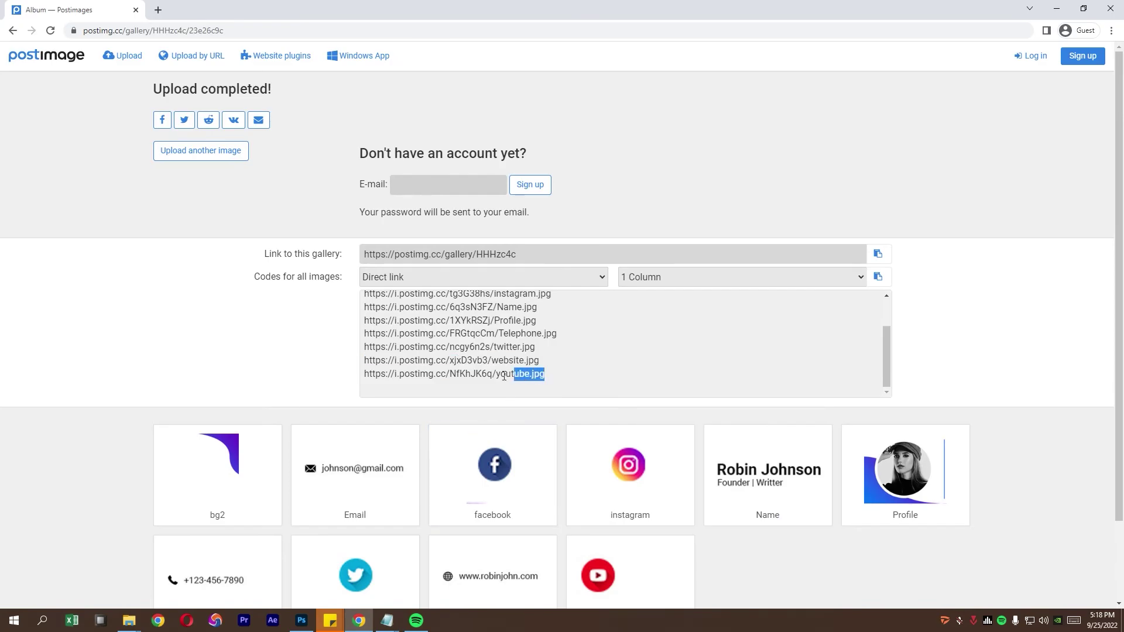
pyautogui.rightClick(358, 378)
pyautogui.click(377, 385)
pyautogui.click(387, 621)
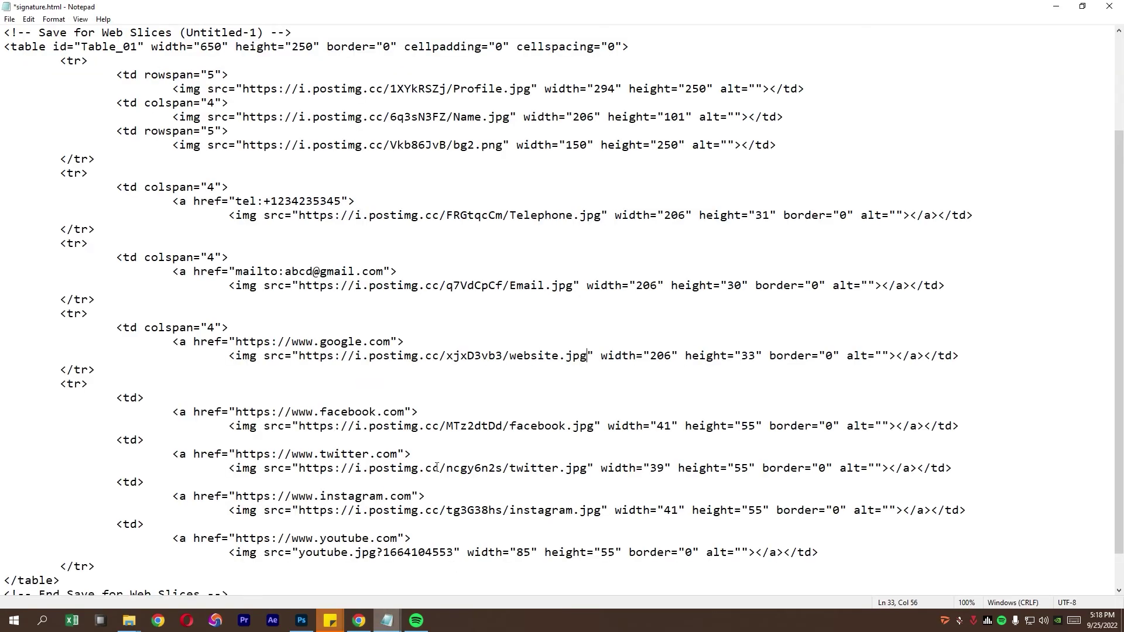
pyautogui.moveTo(300, 553); pyautogui.dragTo(439, 554)
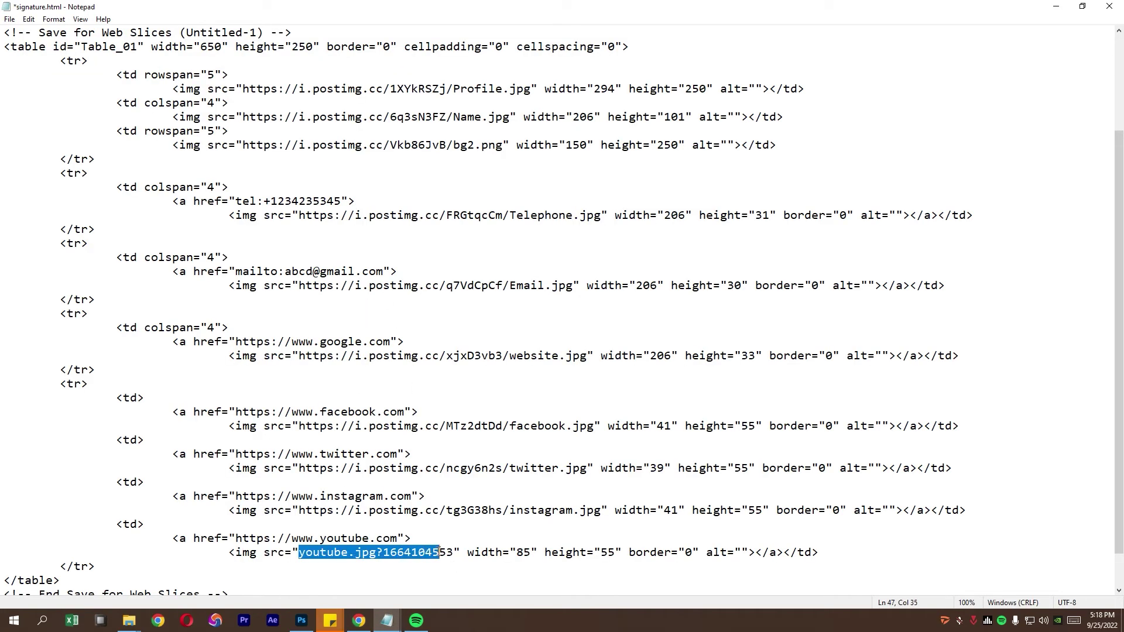
pyautogui.hotkey('ctrl', 'v')
pyautogui.scroll(-1, 409, 478)
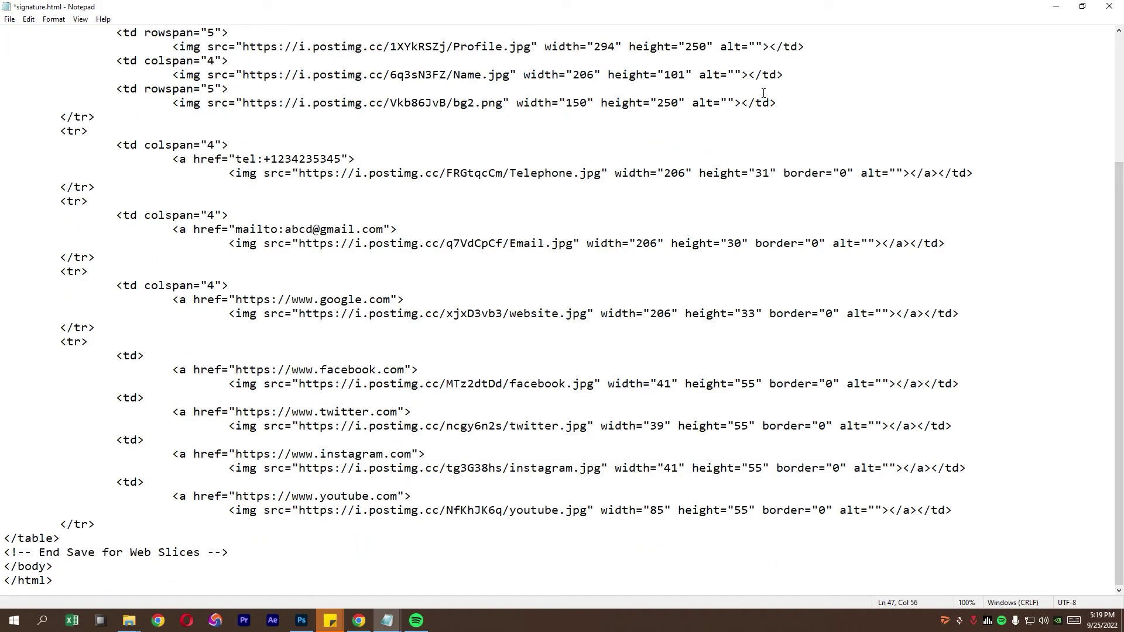
pyautogui.click(1109, 6)
pyautogui.click(669, 321)
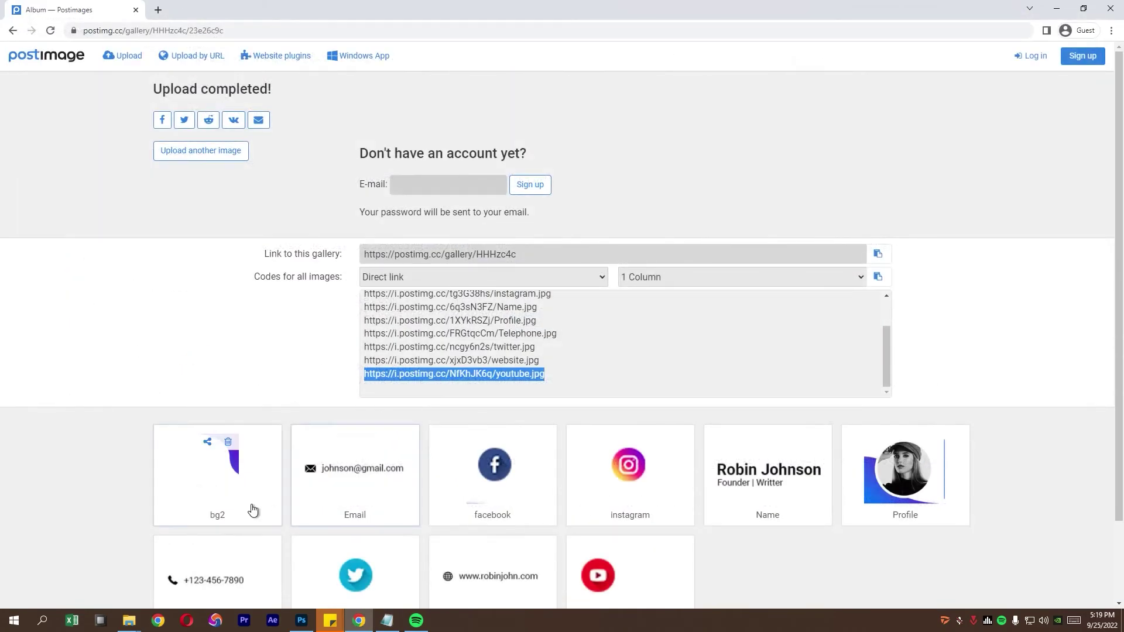
# Open signature.html in Chrome from its folder and copy the entire rendered signature.
pyautogui.click(129, 621)
pyautogui.click(86, 574)
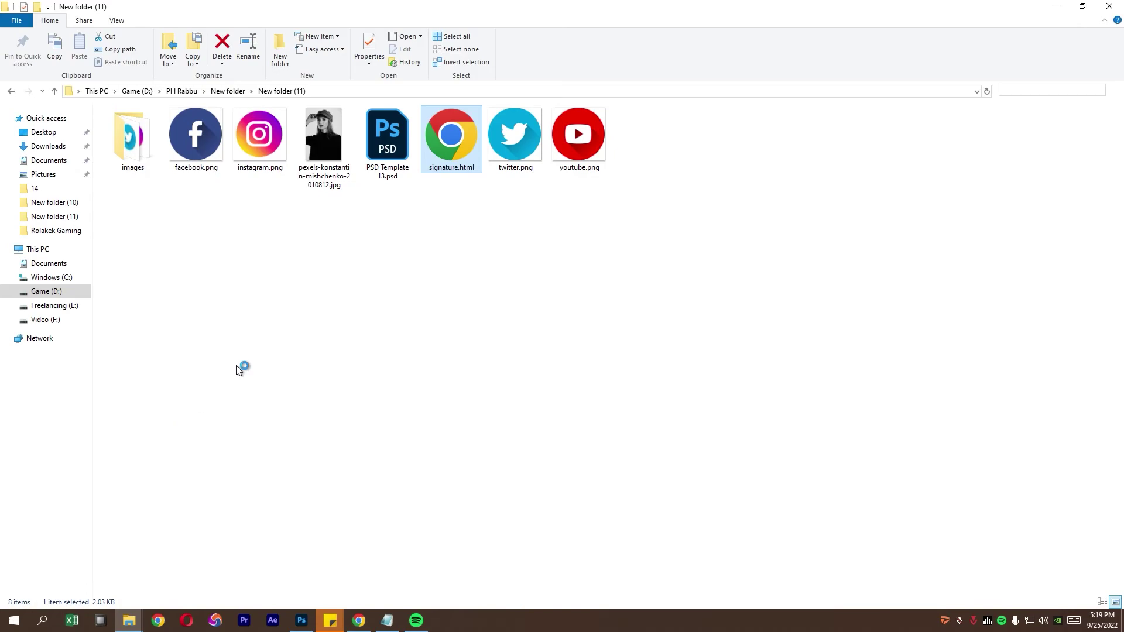
pyautogui.rightClick(433, 151)
pyautogui.click(455, 164)
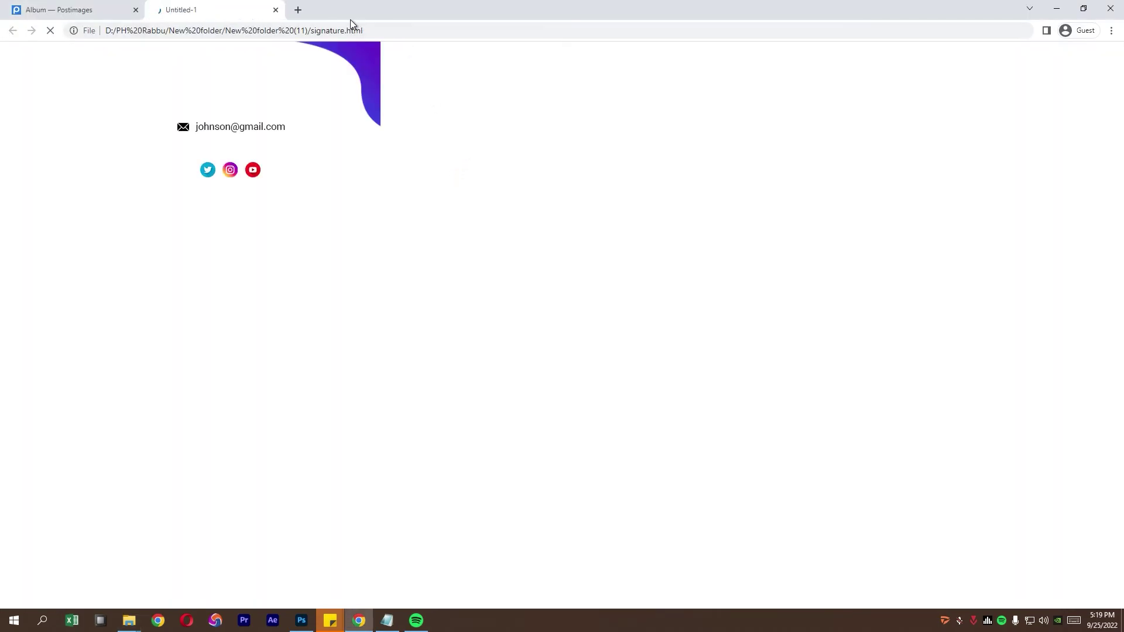
pyautogui.hotkey('ctrl', 'a')
pyautogui.hotkey('ctrl', 'a')
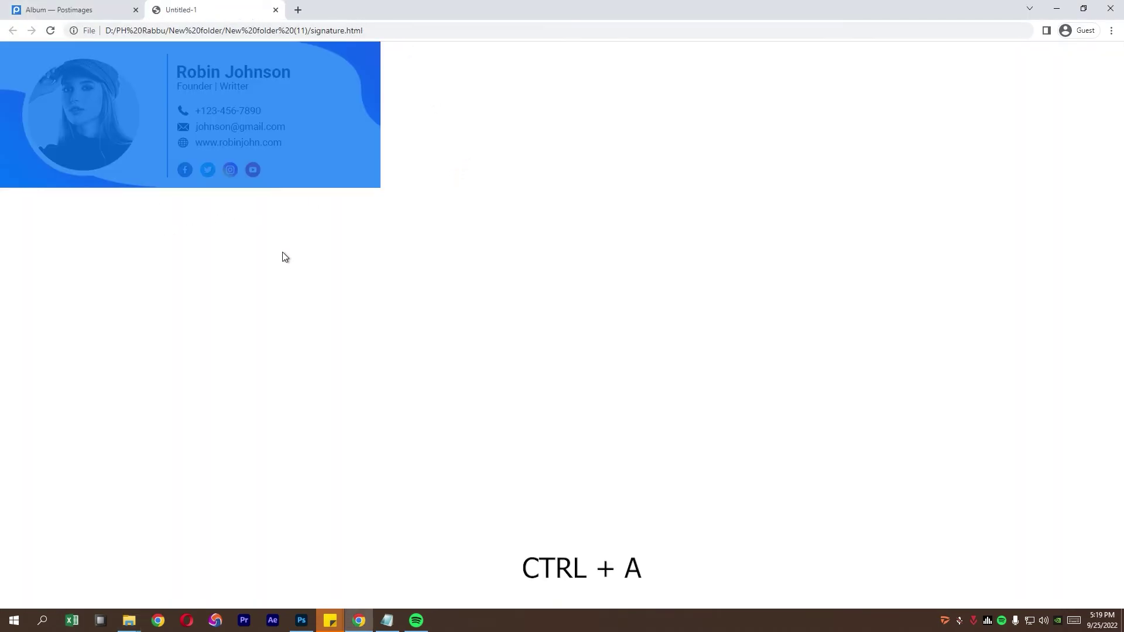
pyautogui.rightClick(290, 218)
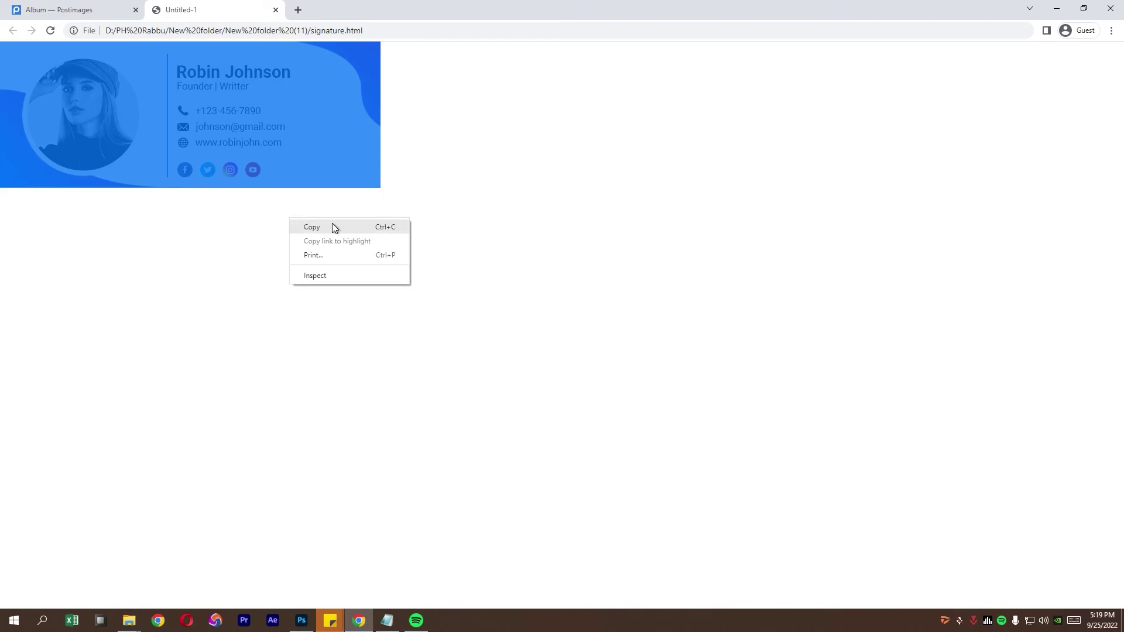
pyautogui.click(309, 229)
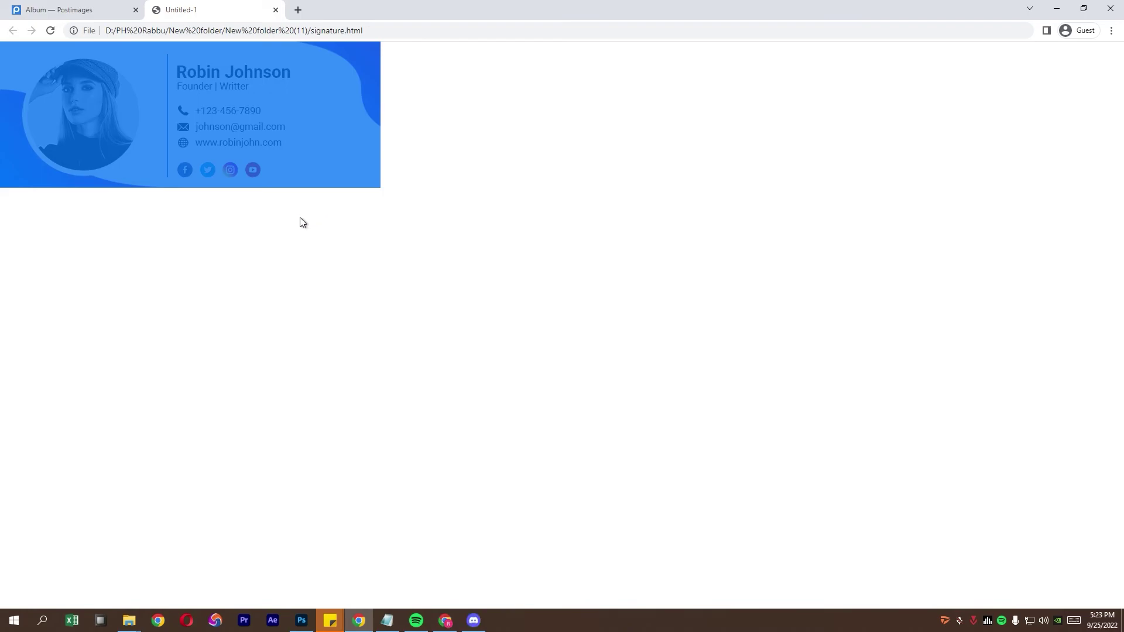
# Create a new email signature named 'New Signature' under Outlook's Compose and reply settings.
pyautogui.click(449, 620)
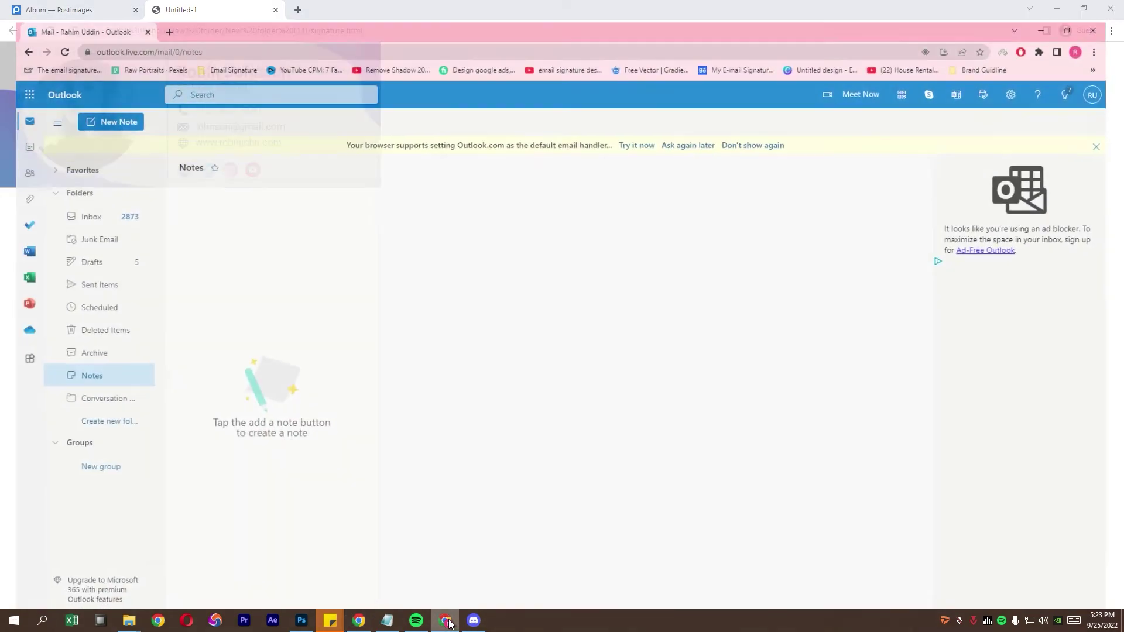
pyautogui.click(1025, 75)
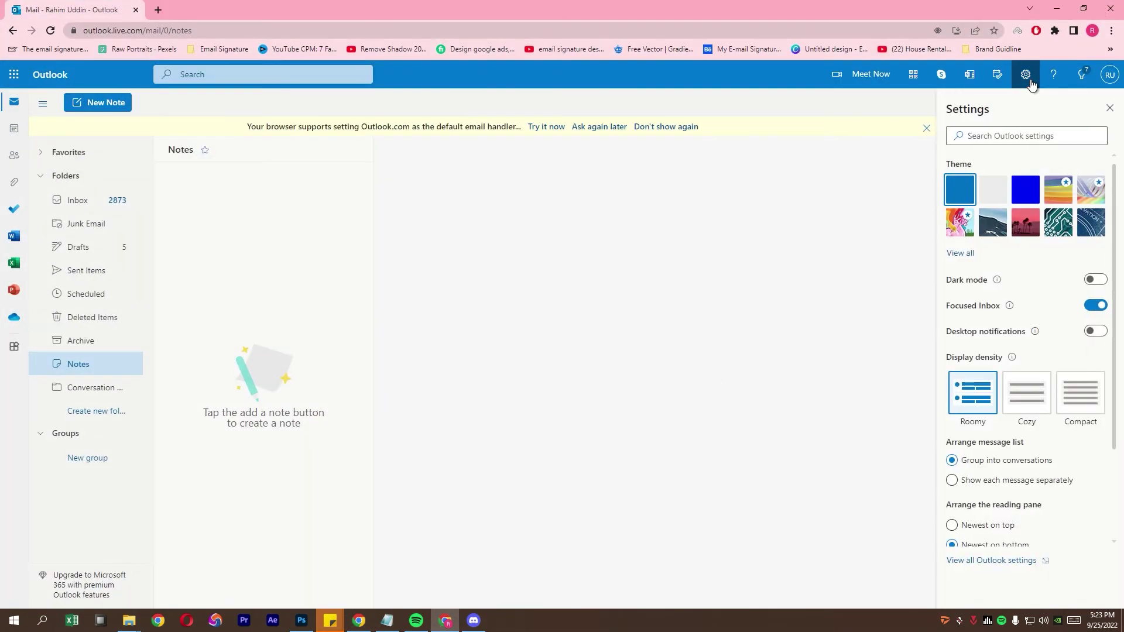
pyautogui.click(989, 560)
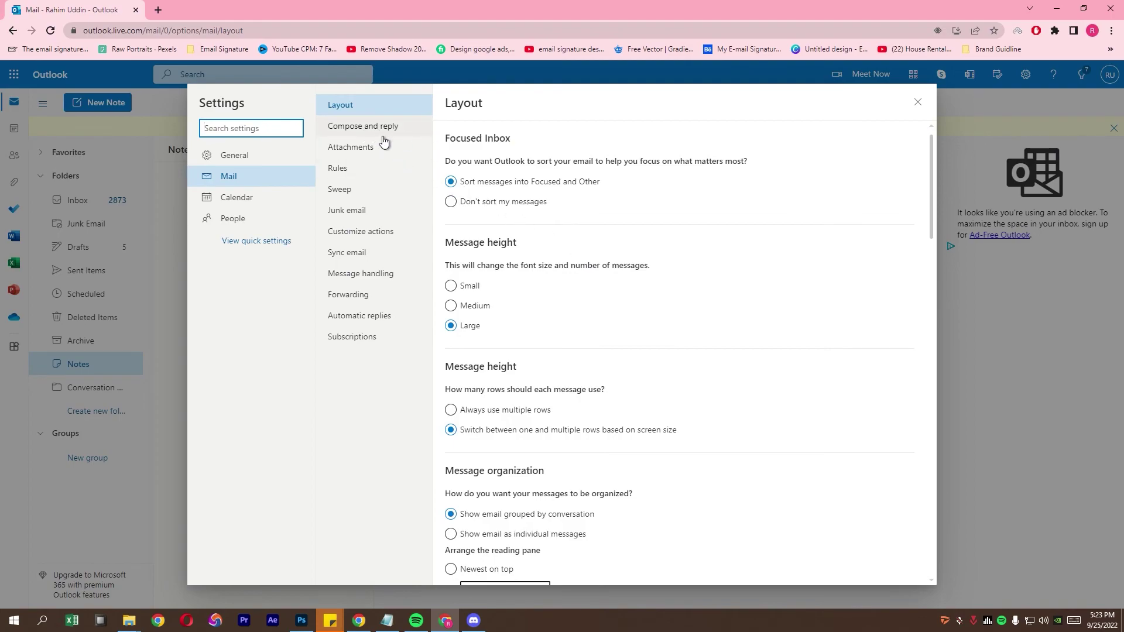
pyautogui.click(375, 127)
pyautogui.click(523, 216)
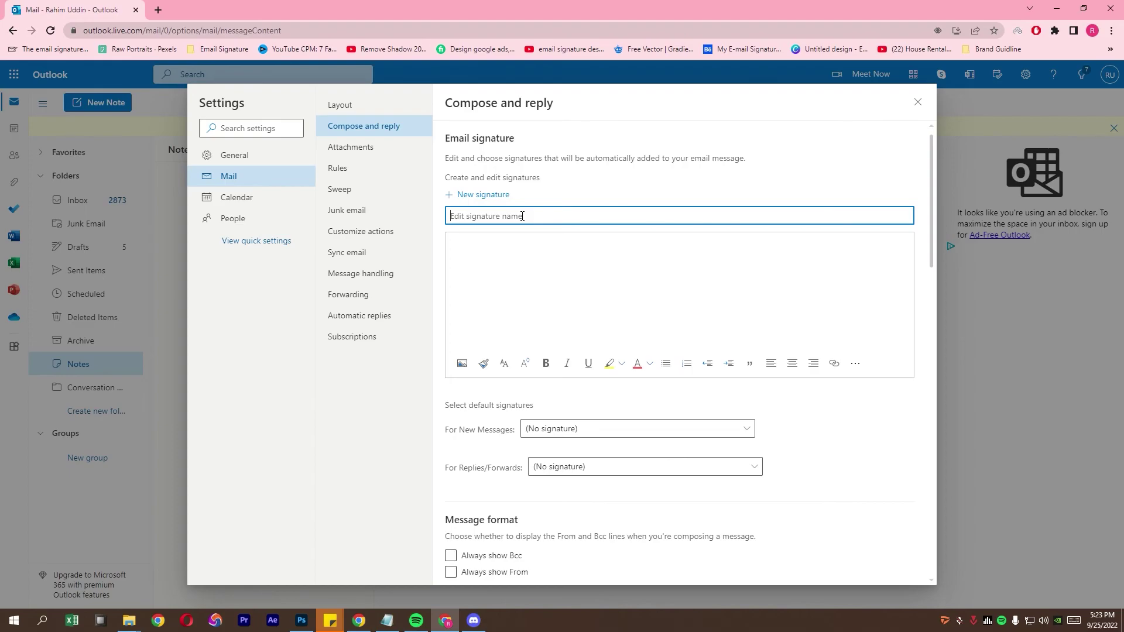
pyautogui.write('New Signature')
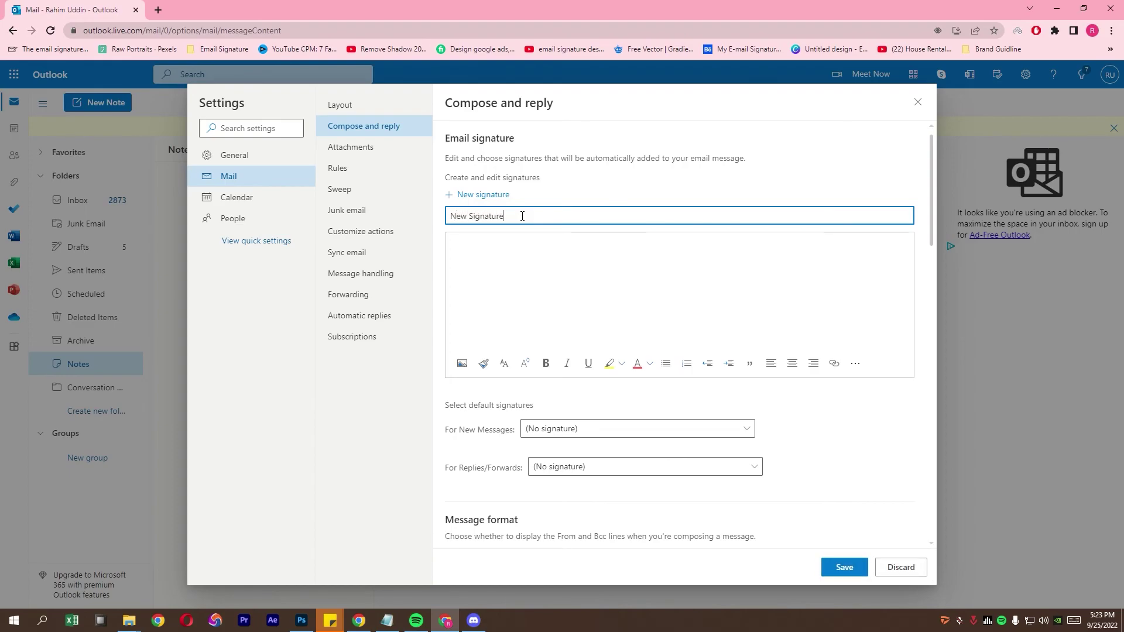
pyautogui.click(505, 252)
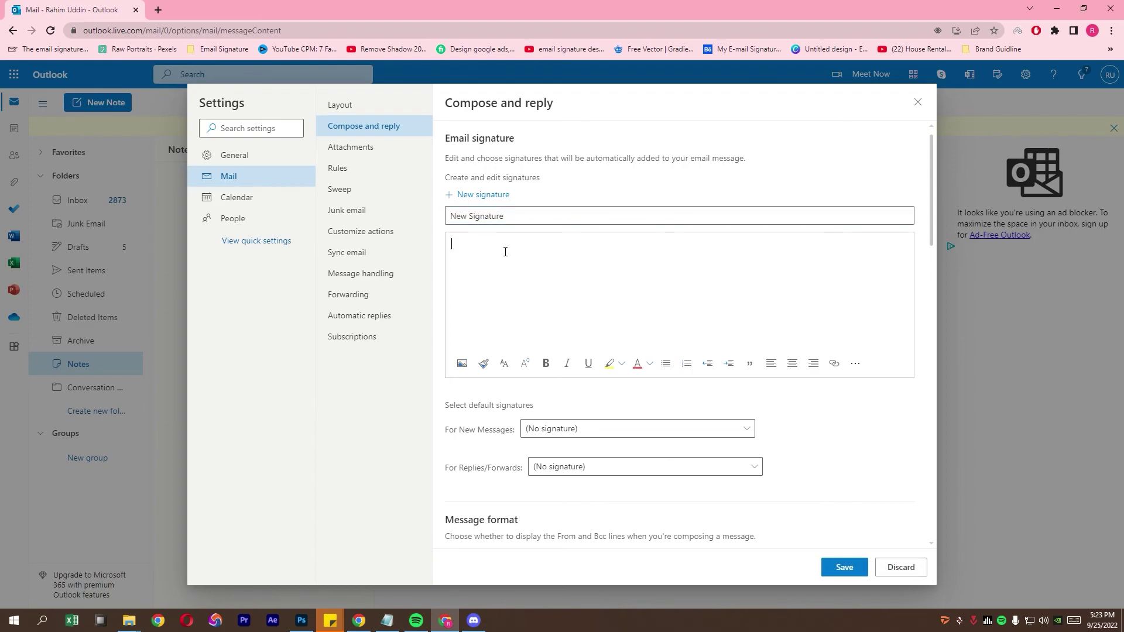
# Paste the copied signature into the New Signature body and scroll to review it.
pyautogui.rightClick(505, 253)
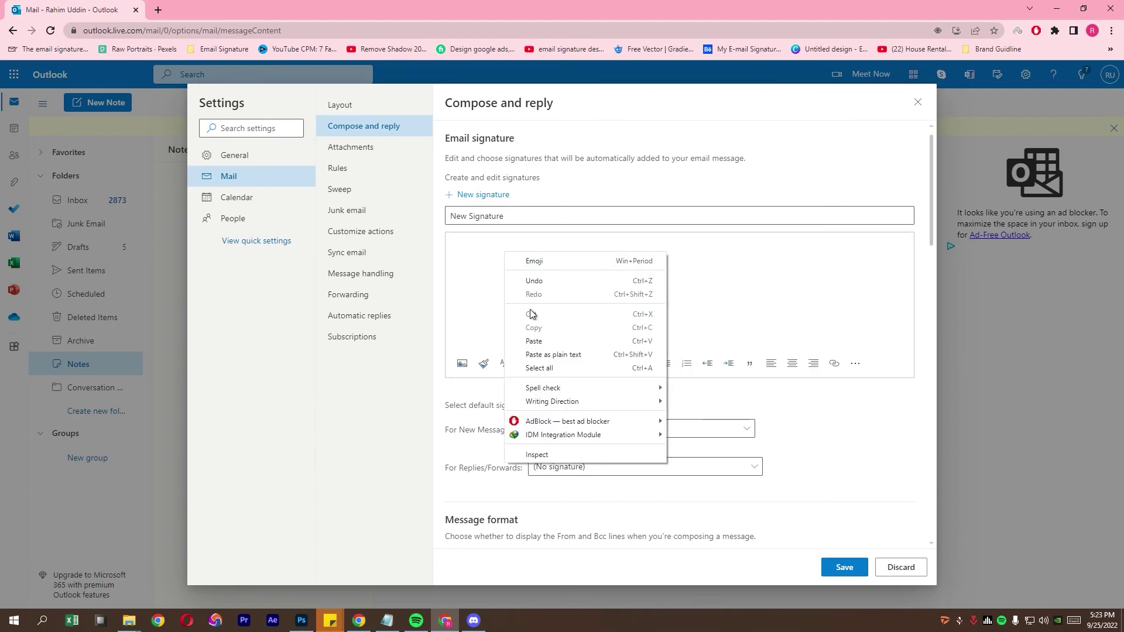
pyautogui.click(540, 339)
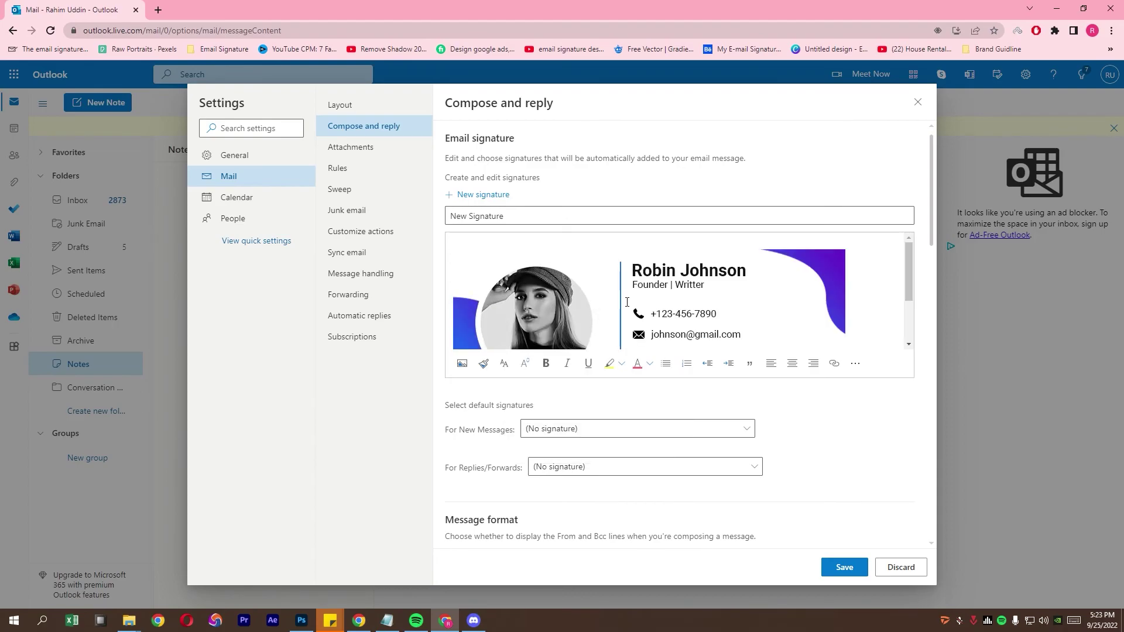
pyautogui.scroll(-1, 627, 302)
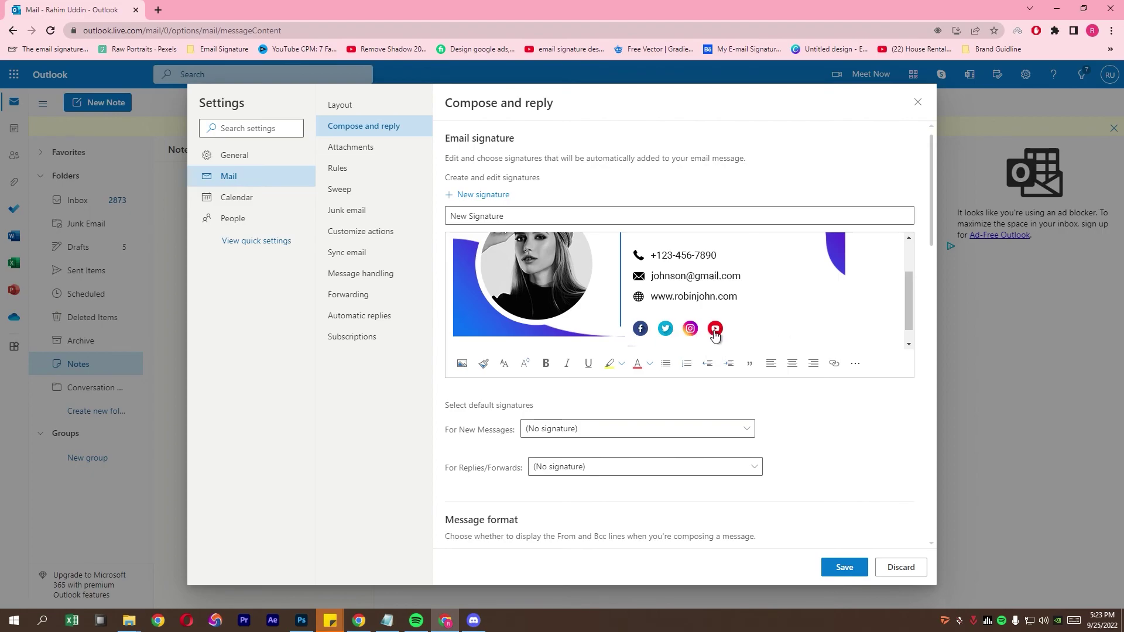
pyautogui.scroll(1, 714, 334)
pyautogui.scroll(-1, 705, 330)
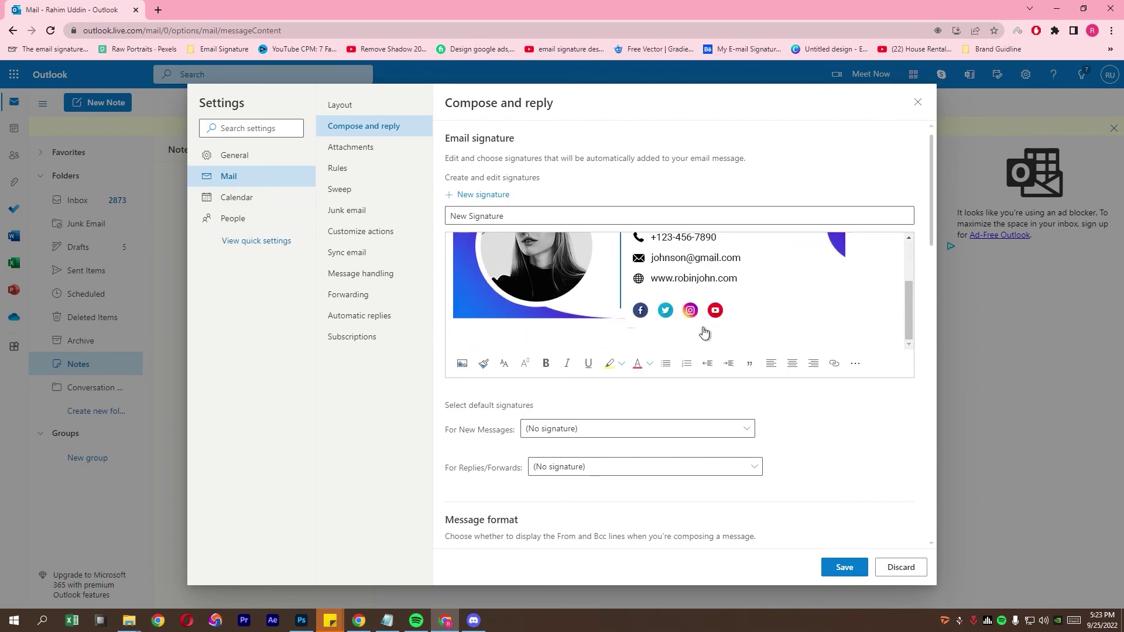
# Save New Signature and set it as the default for new messages.
pyautogui.click(832, 569)
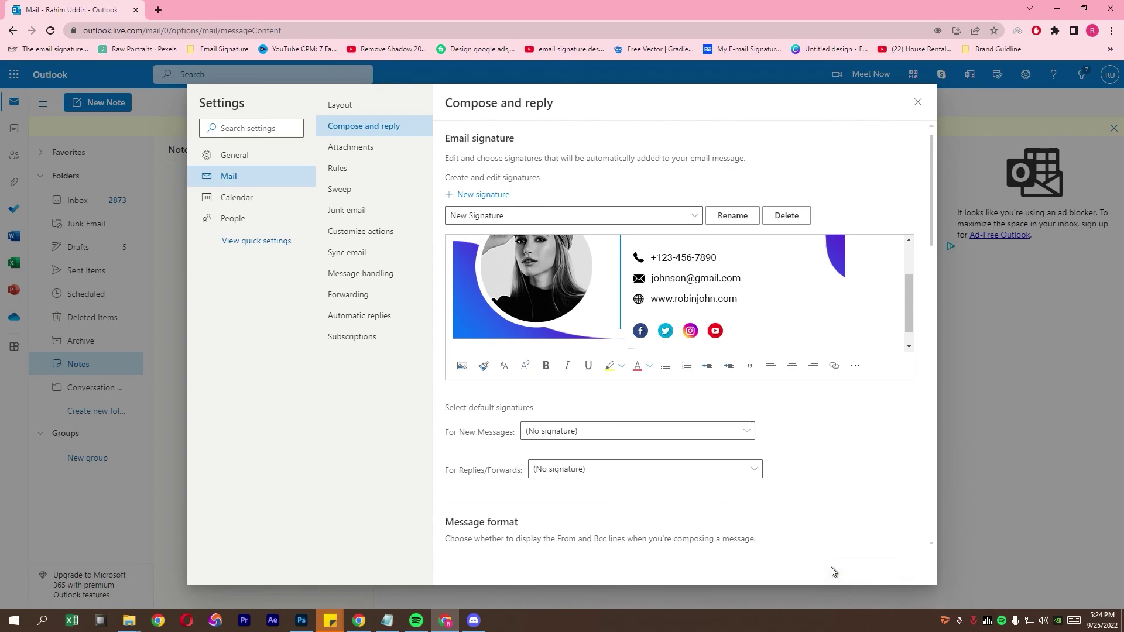
pyautogui.click(638, 432)
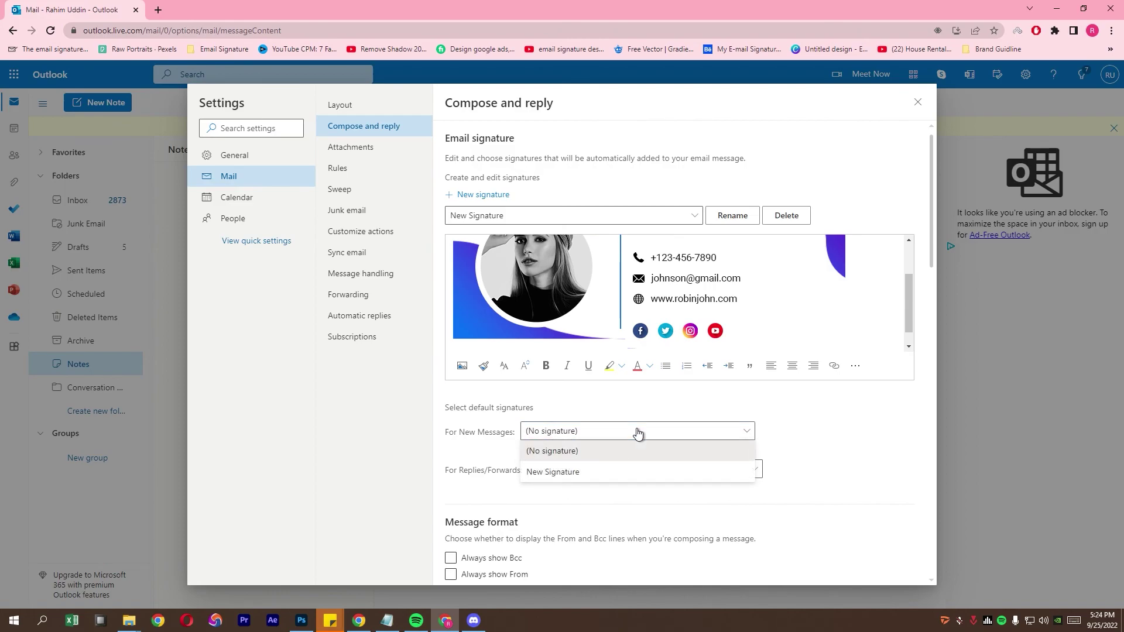
pyautogui.click(585, 471)
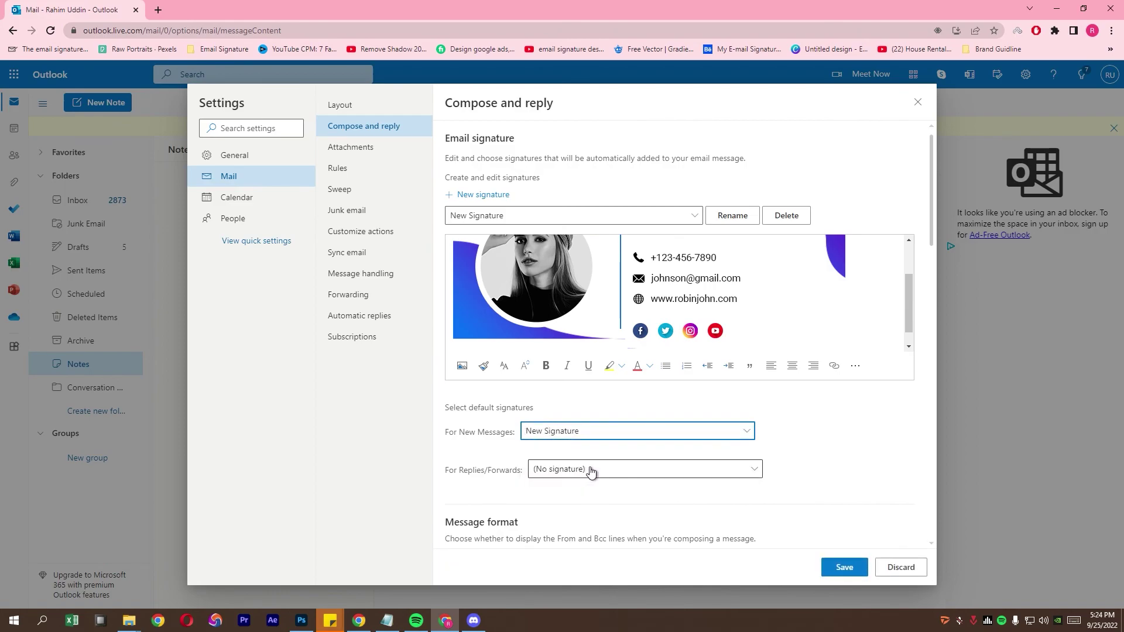
pyautogui.click(844, 567)
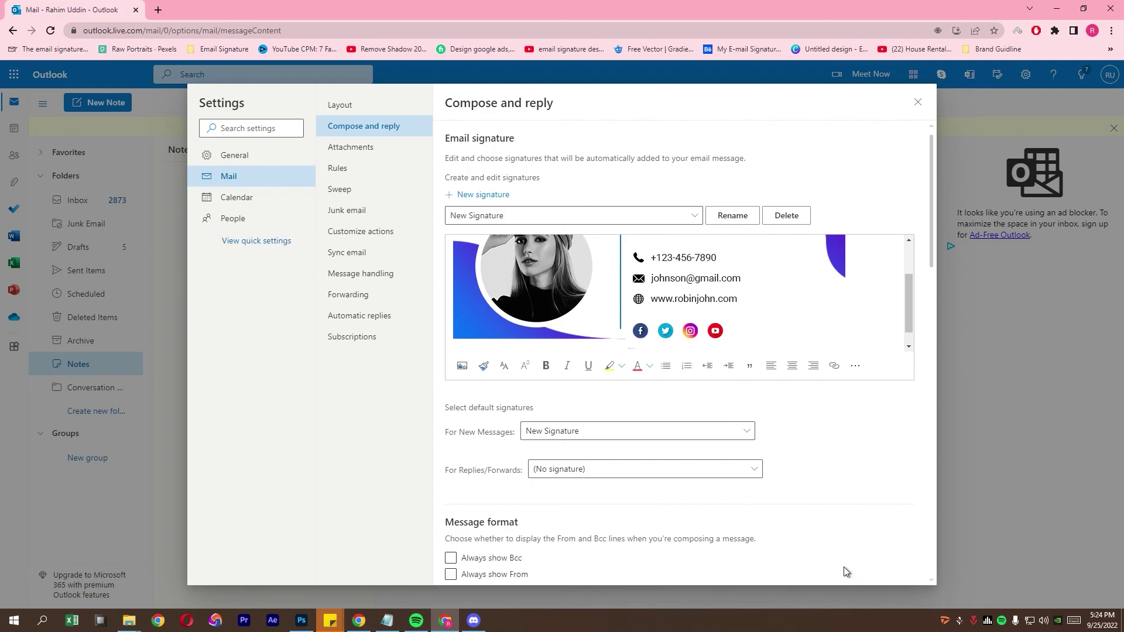
pyautogui.click(918, 103)
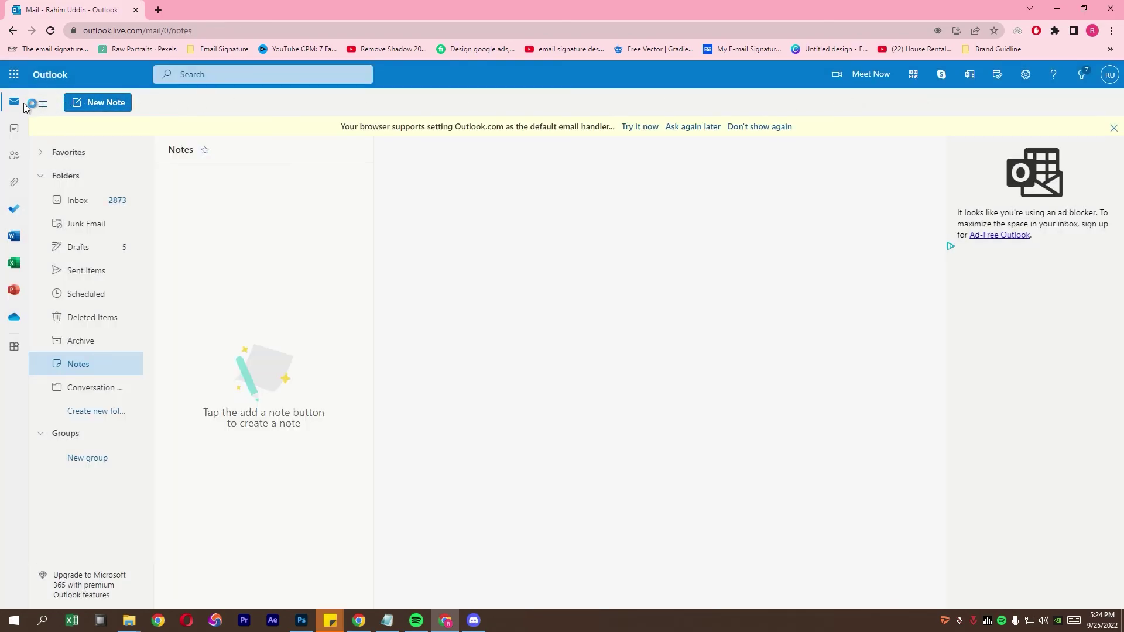
# Start a new message to preview the automatically inserted signature.
pyautogui.click(63, 236)
pyautogui.click(64, 176)
pyautogui.click(105, 102)
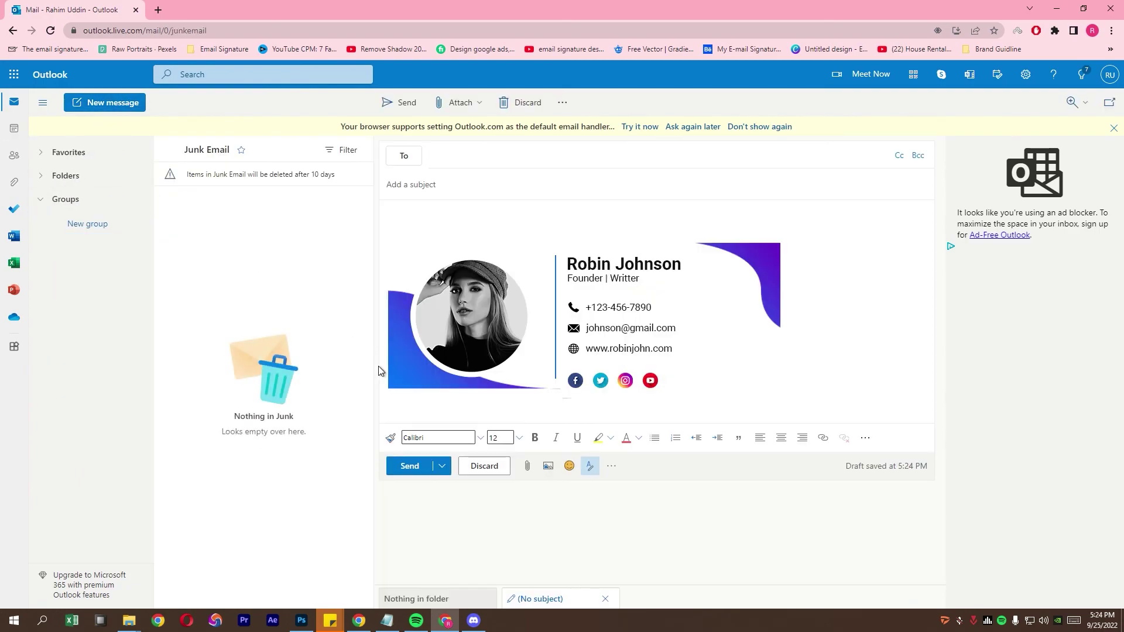